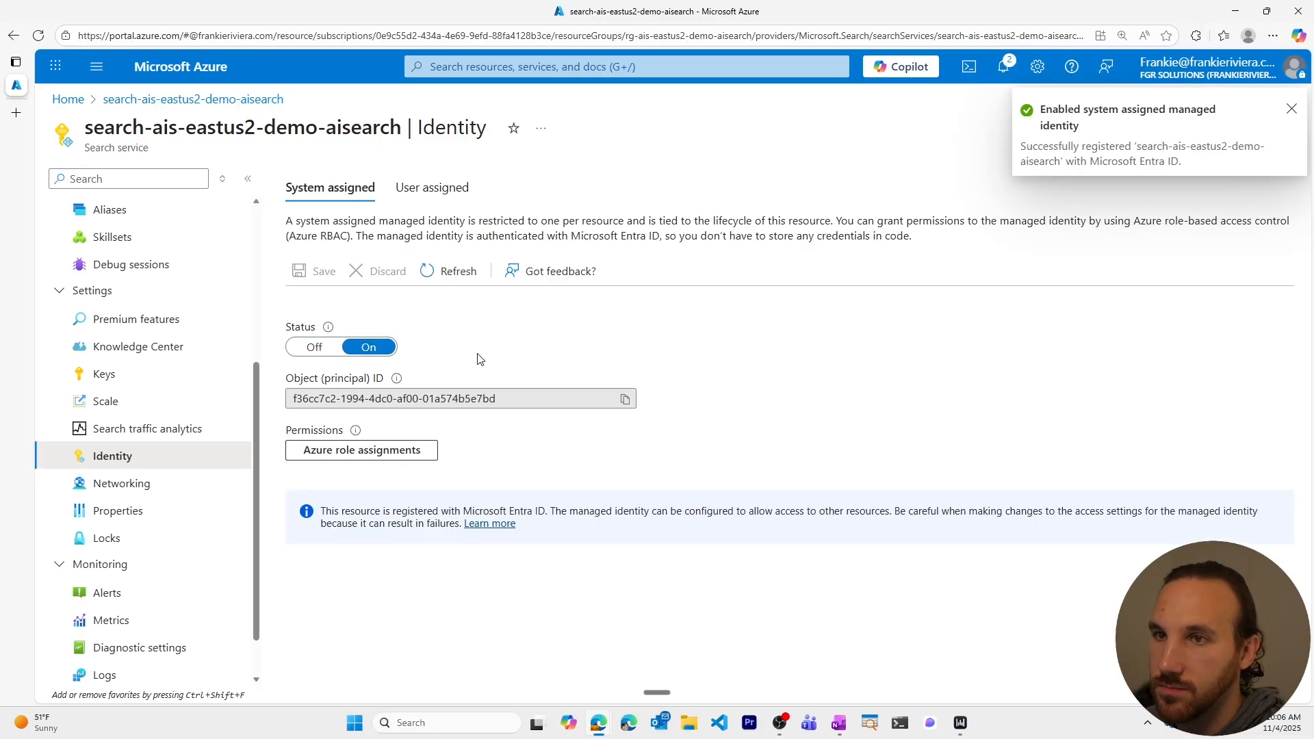
- Open the resource group rg-ais-eastus2-demo-aisearch from the search service's overview
scroll(164, 336, "up", 4)
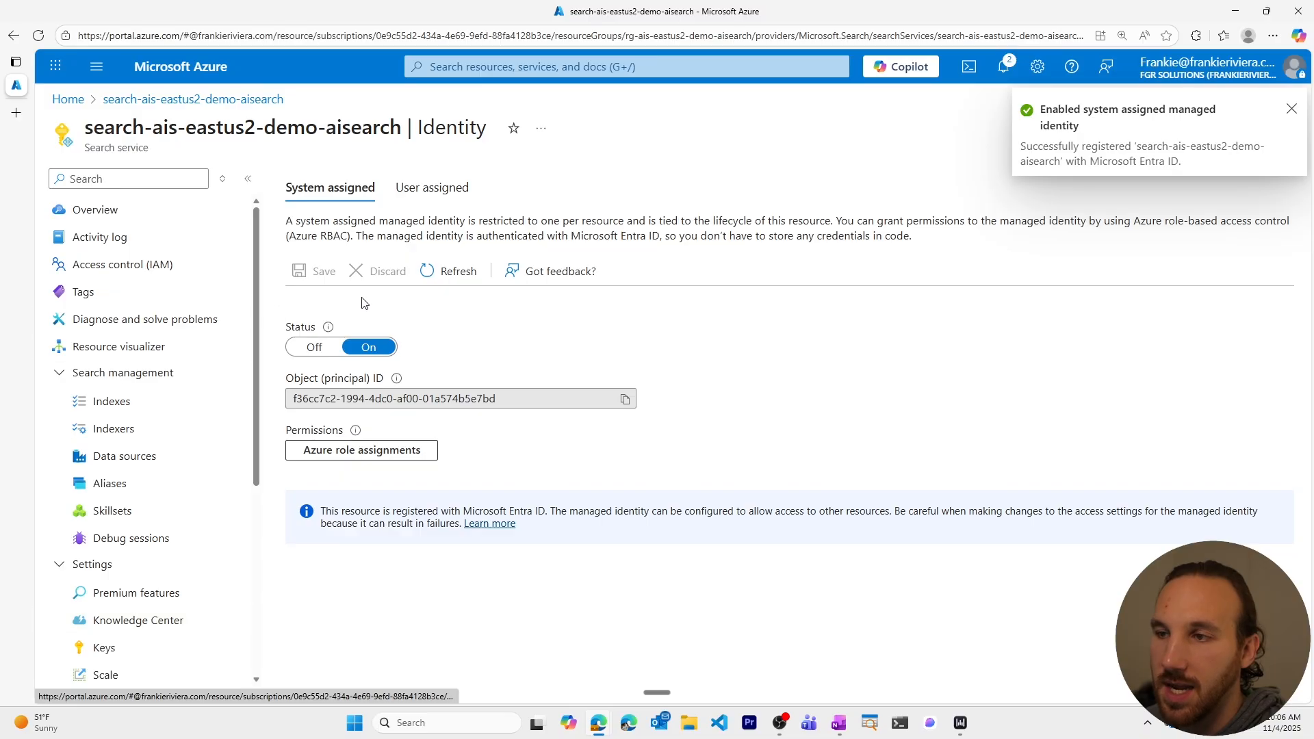
left_click(176, 219)
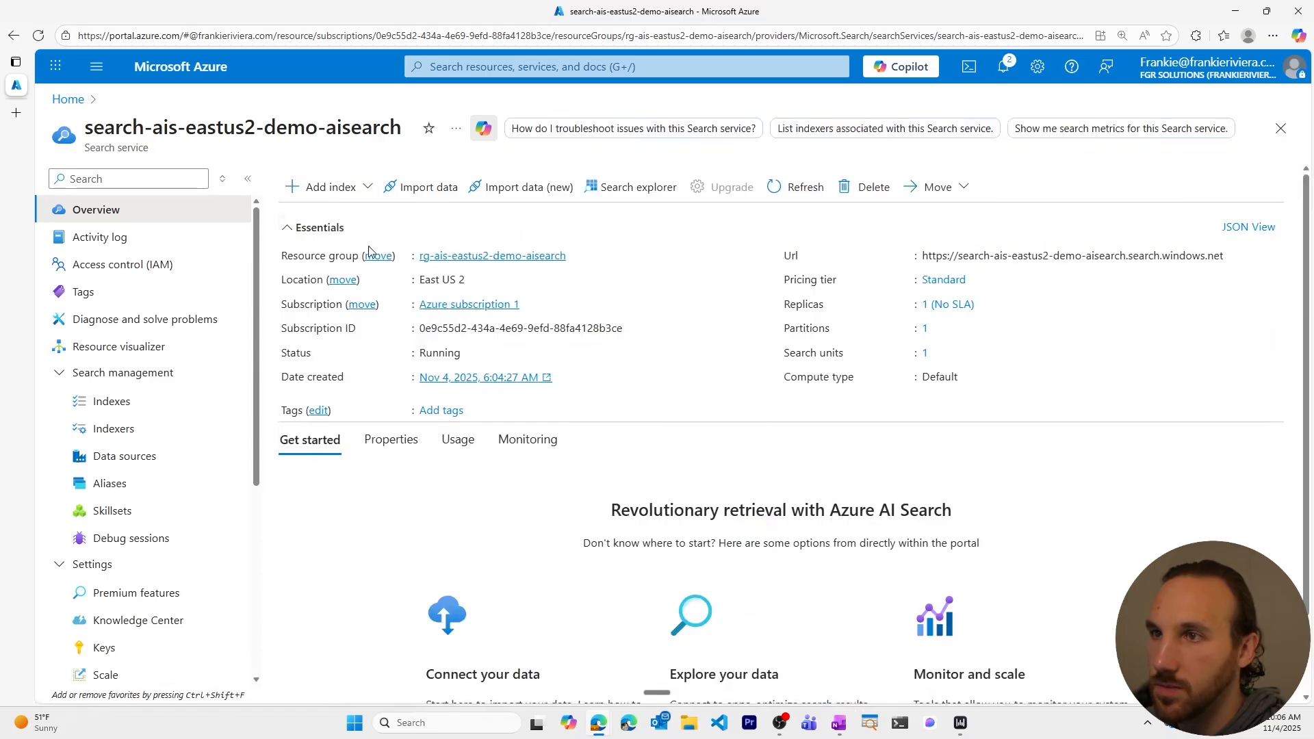
left_click(483, 256)
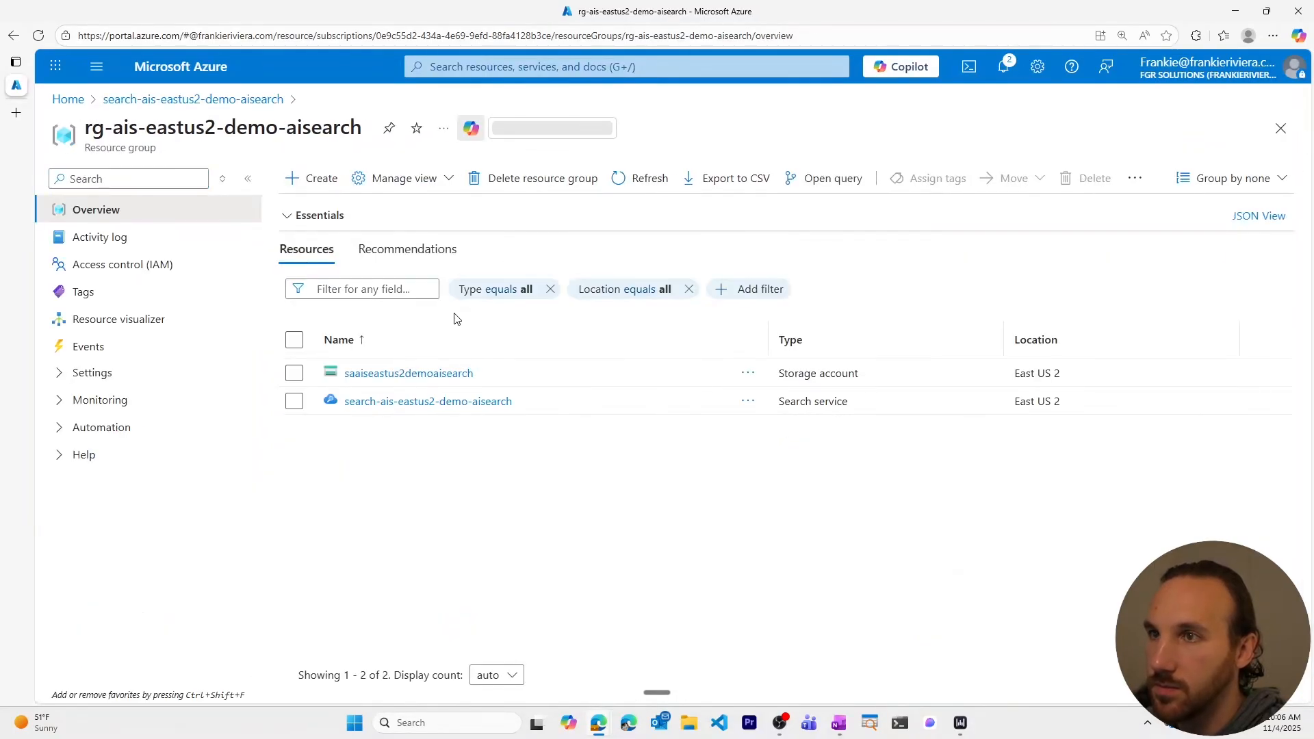
- Search the Marketplace for "ai foundry" and start creating an Azure AI Foundry resource in this resource group
left_click(310, 179)
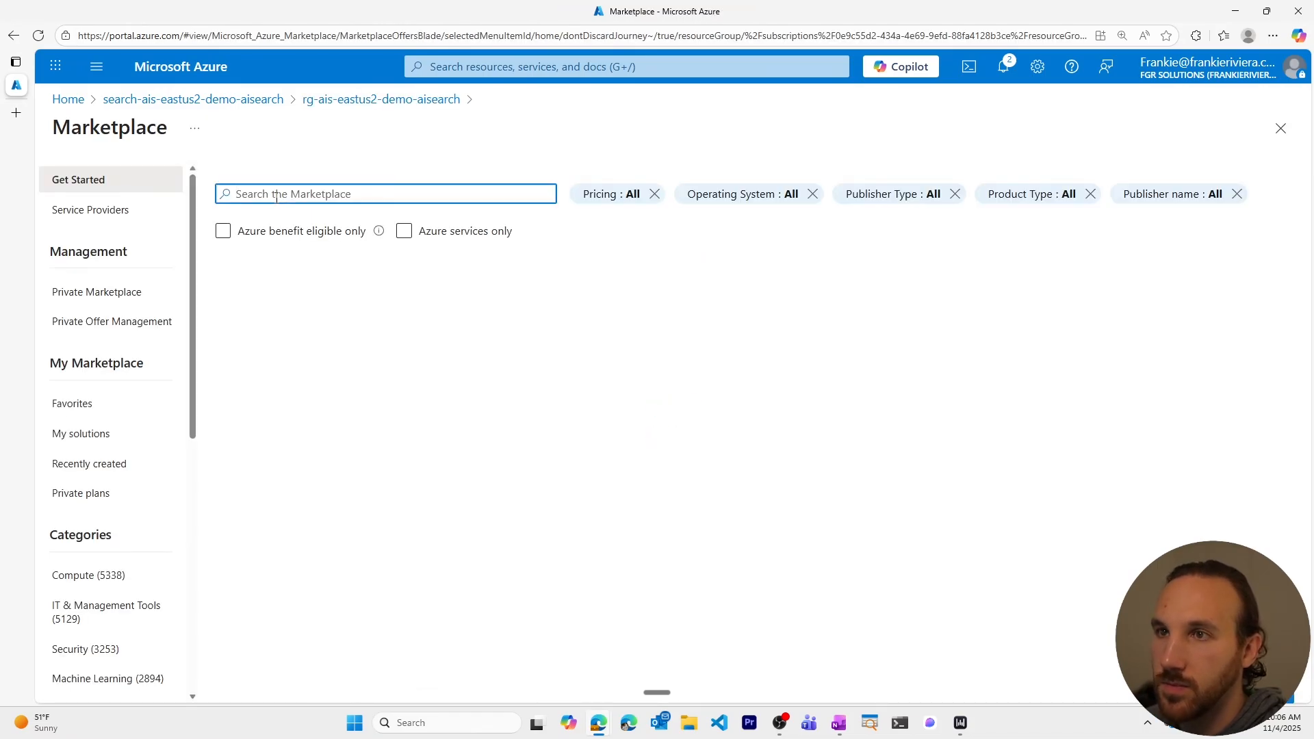
type("ai foundry")
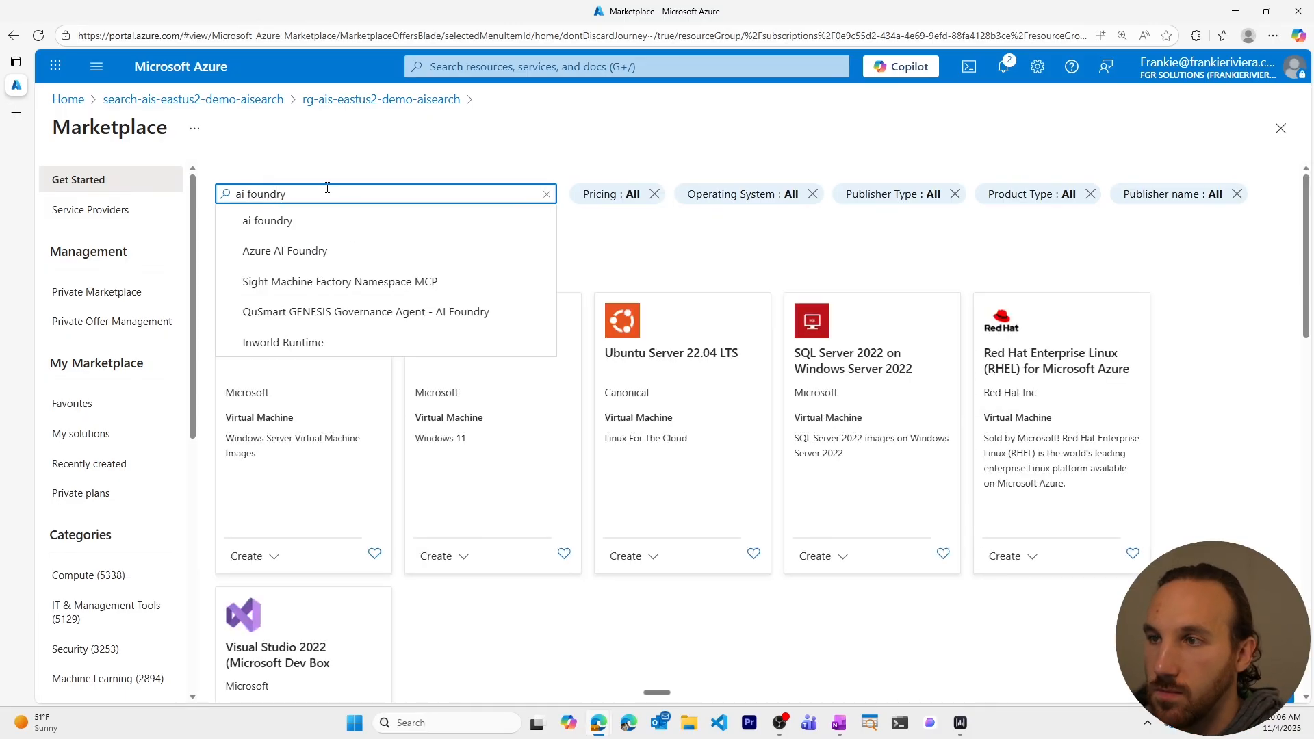
left_click(303, 221)
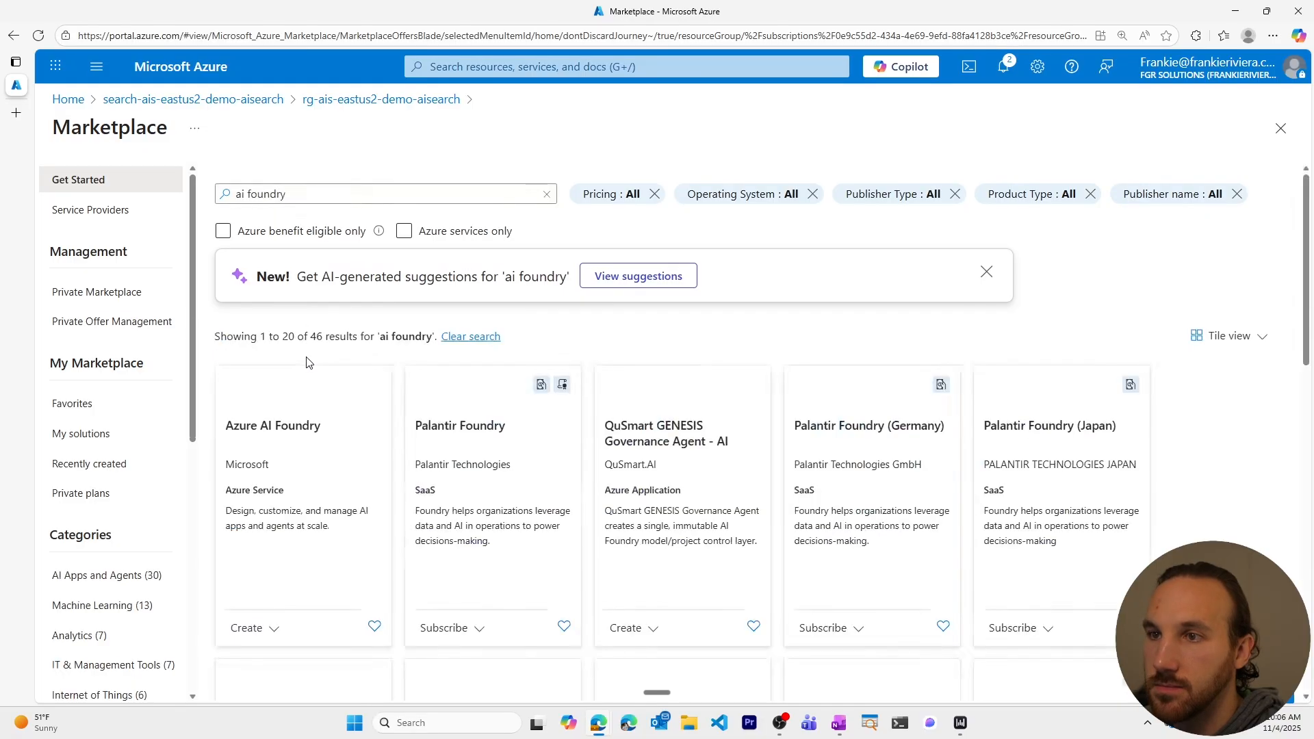
left_click(274, 627)
left_click(277, 656)
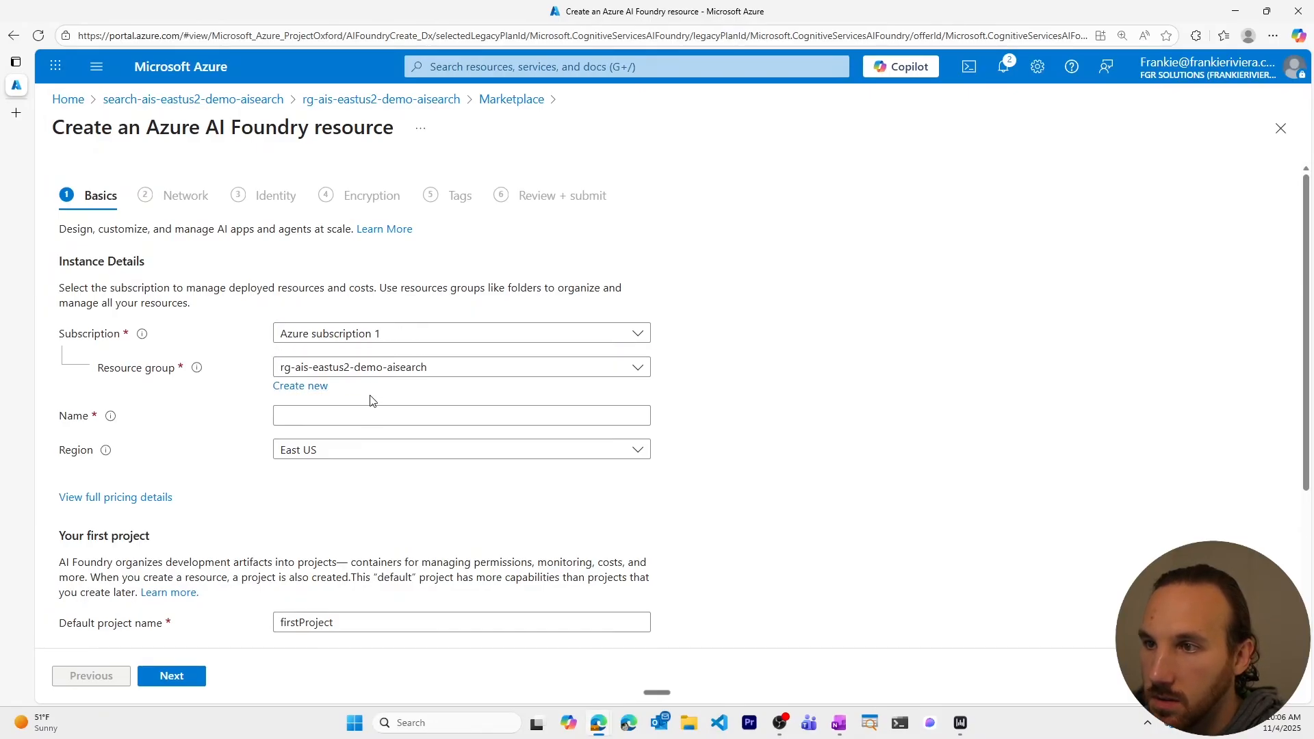
- Name the AI Foundry resource aif-ais-eastus2-demo-aisearch and set its region to East US 2
left_click(362, 417)
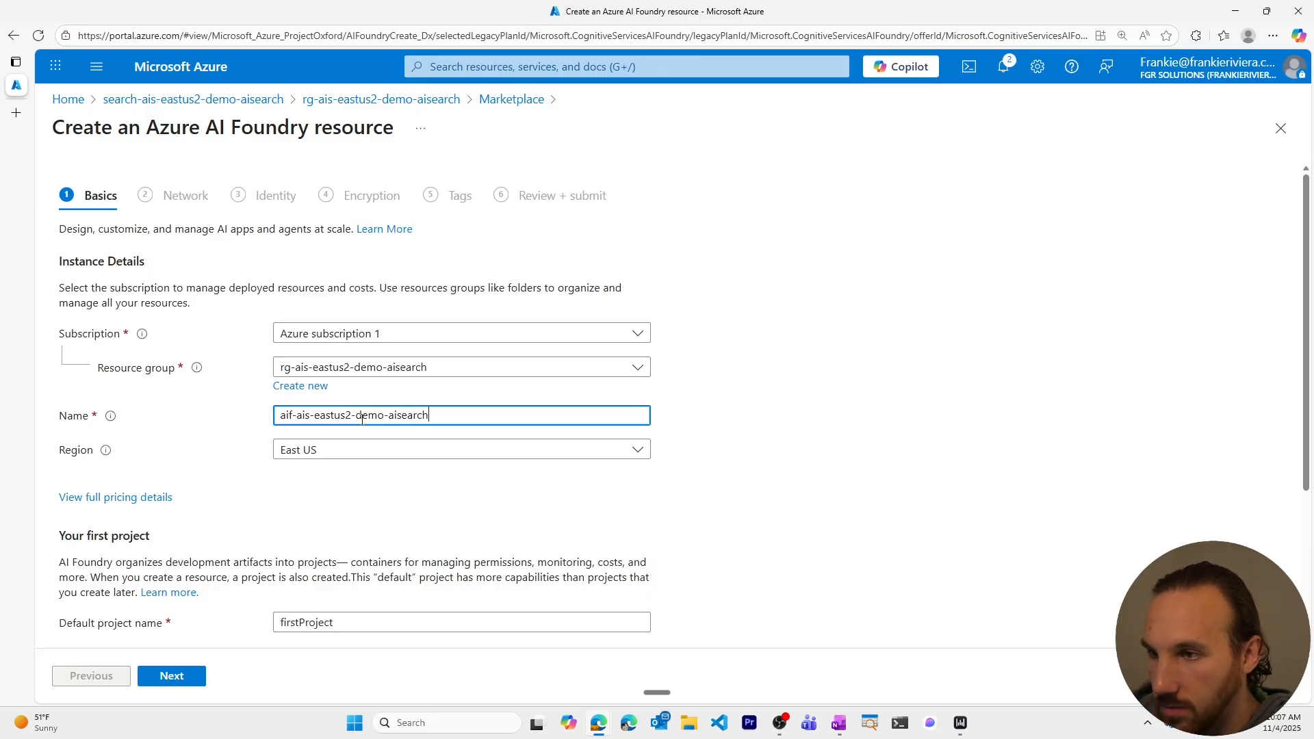
left_click(347, 450)
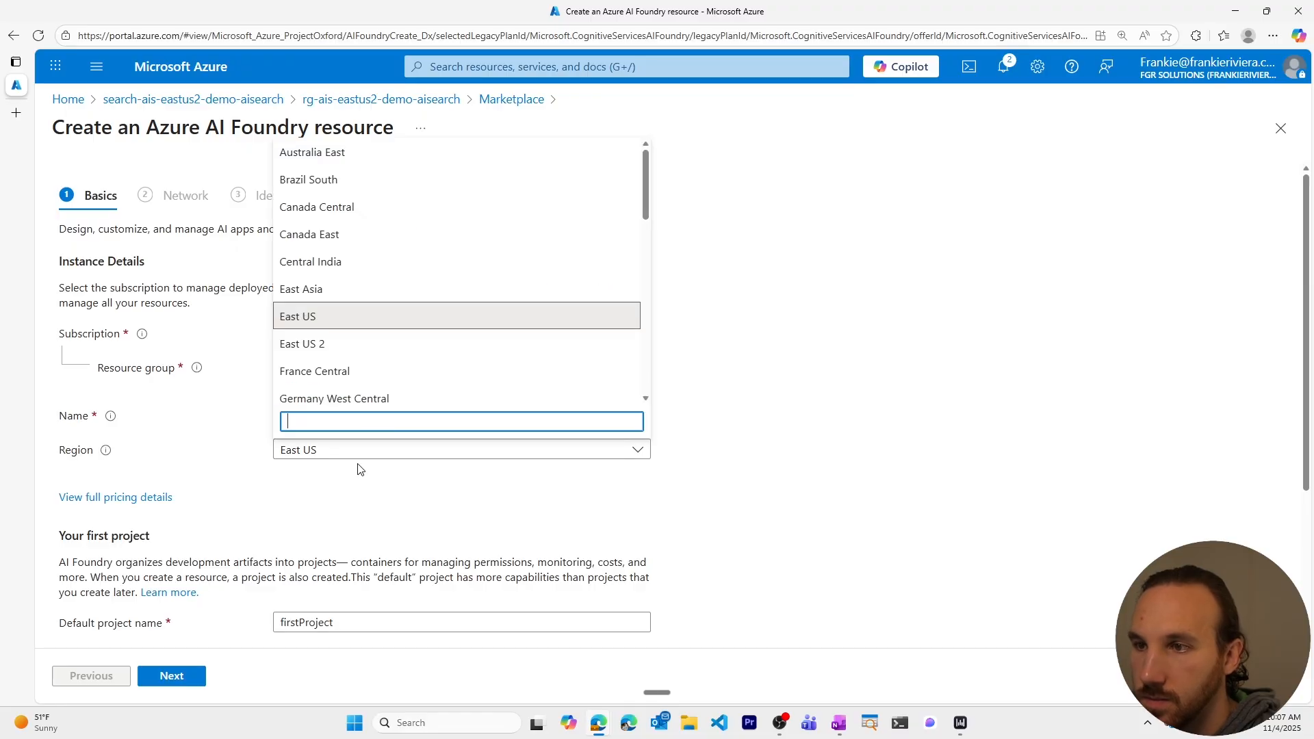
left_click(352, 341)
- Set the default project name to proj-ais-eastus2-demo-aisearch
scroll(253, 466, "down", 3)
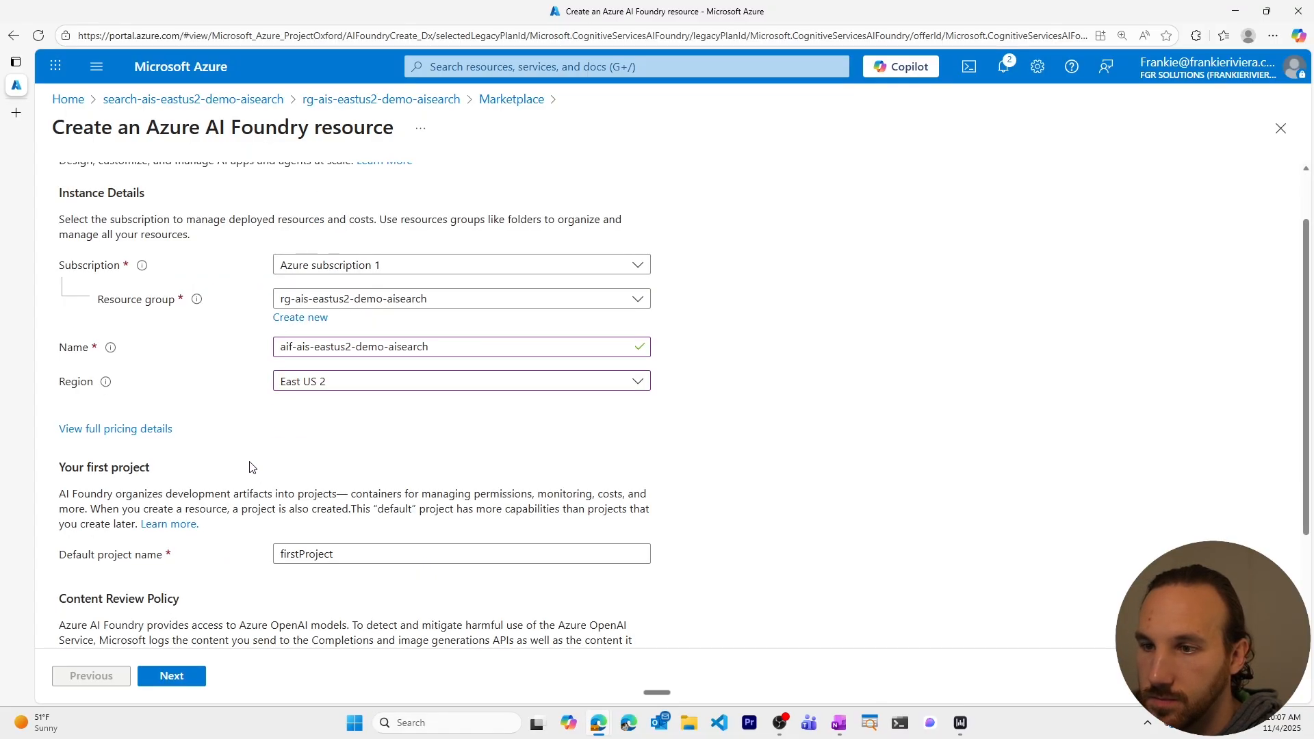
left_click(302, 419)
double_click(302, 419)
type("proj-ais-eastus2-demo-aisearch")
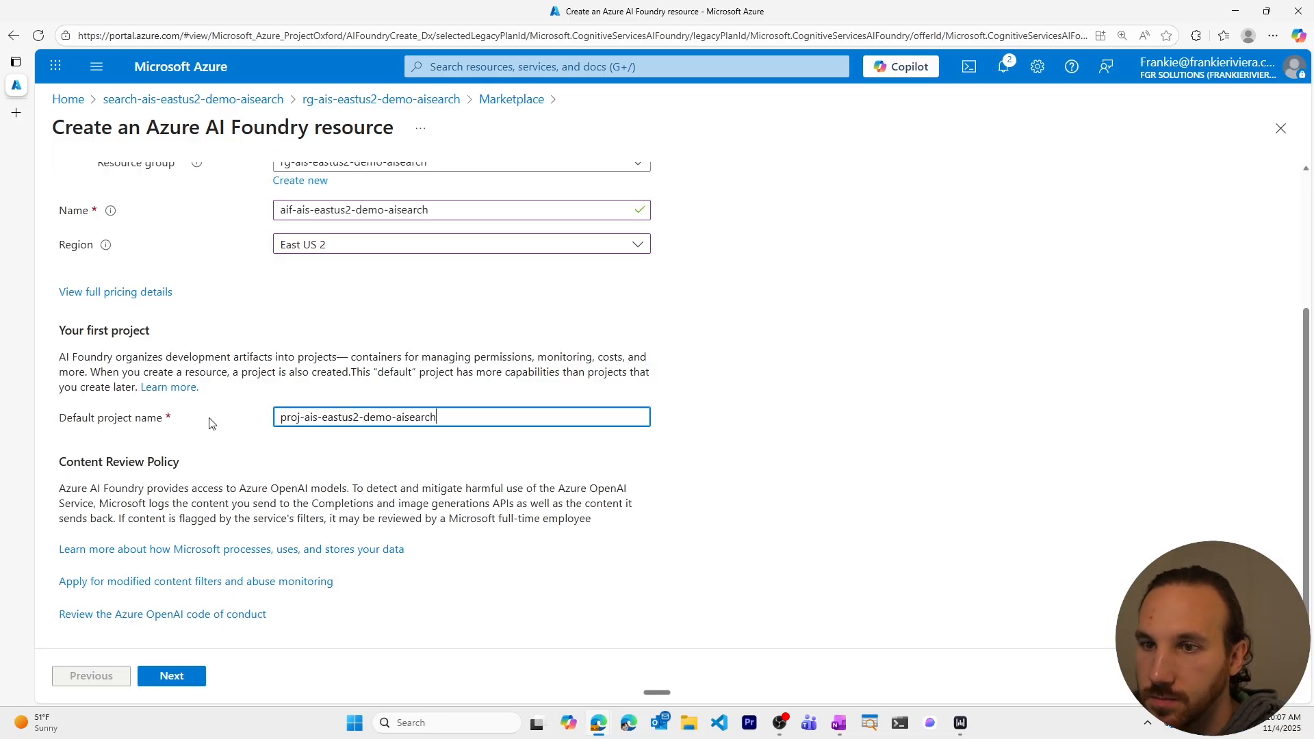
scroll(210, 424, "down", 1)
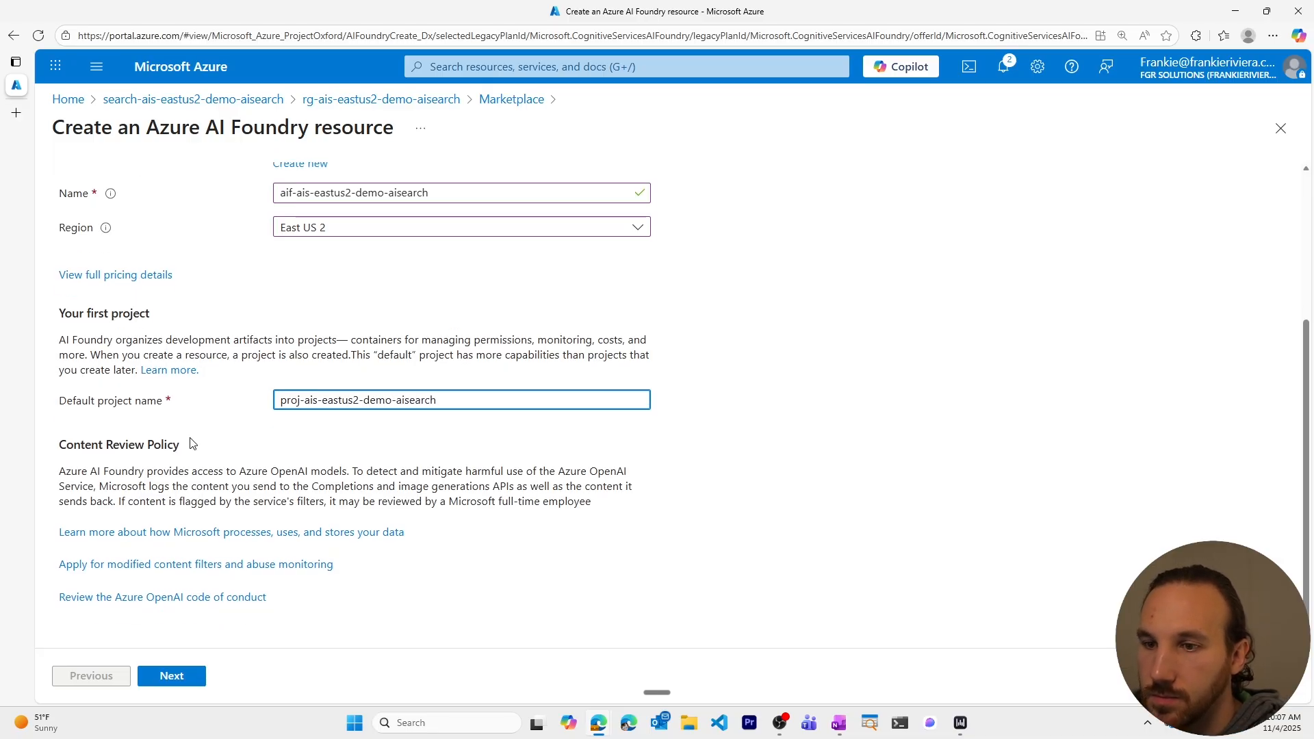
- Accept the default network, identity, encryption and tag settings and create the AI Foundry resource
left_click(172, 677)
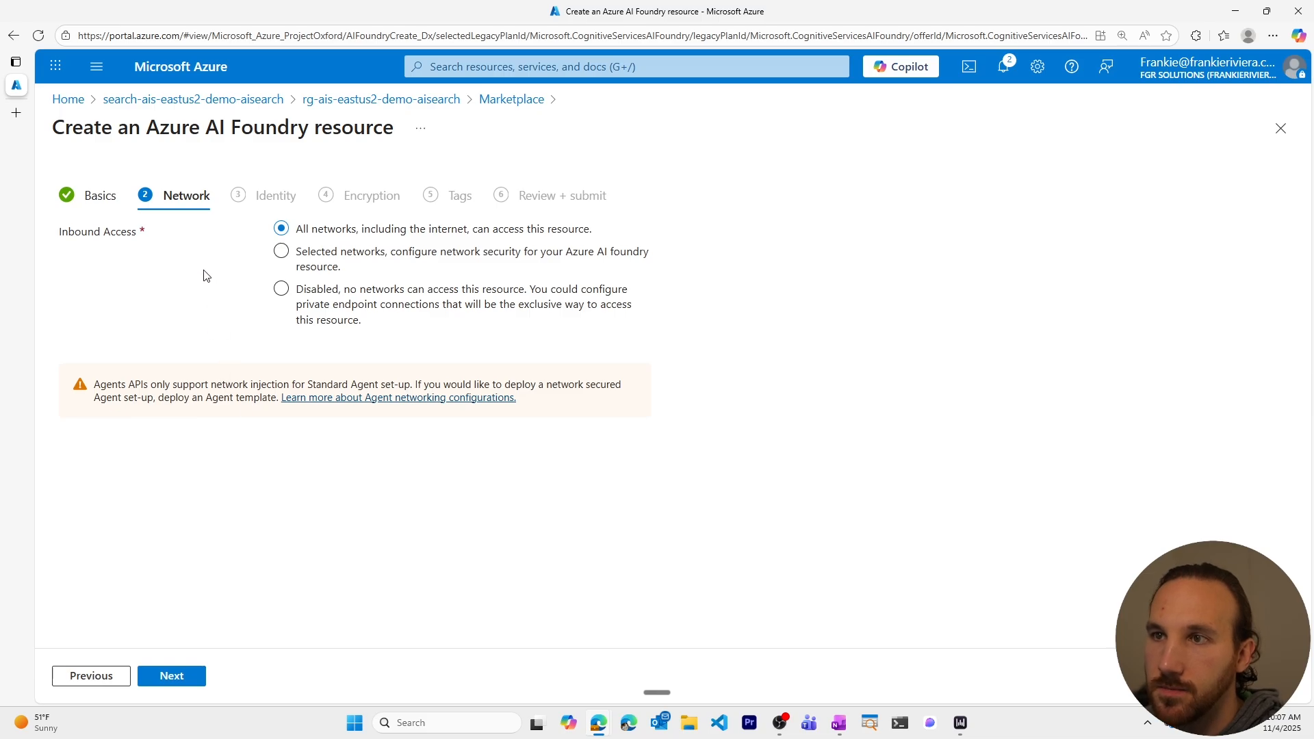
left_click(174, 684)
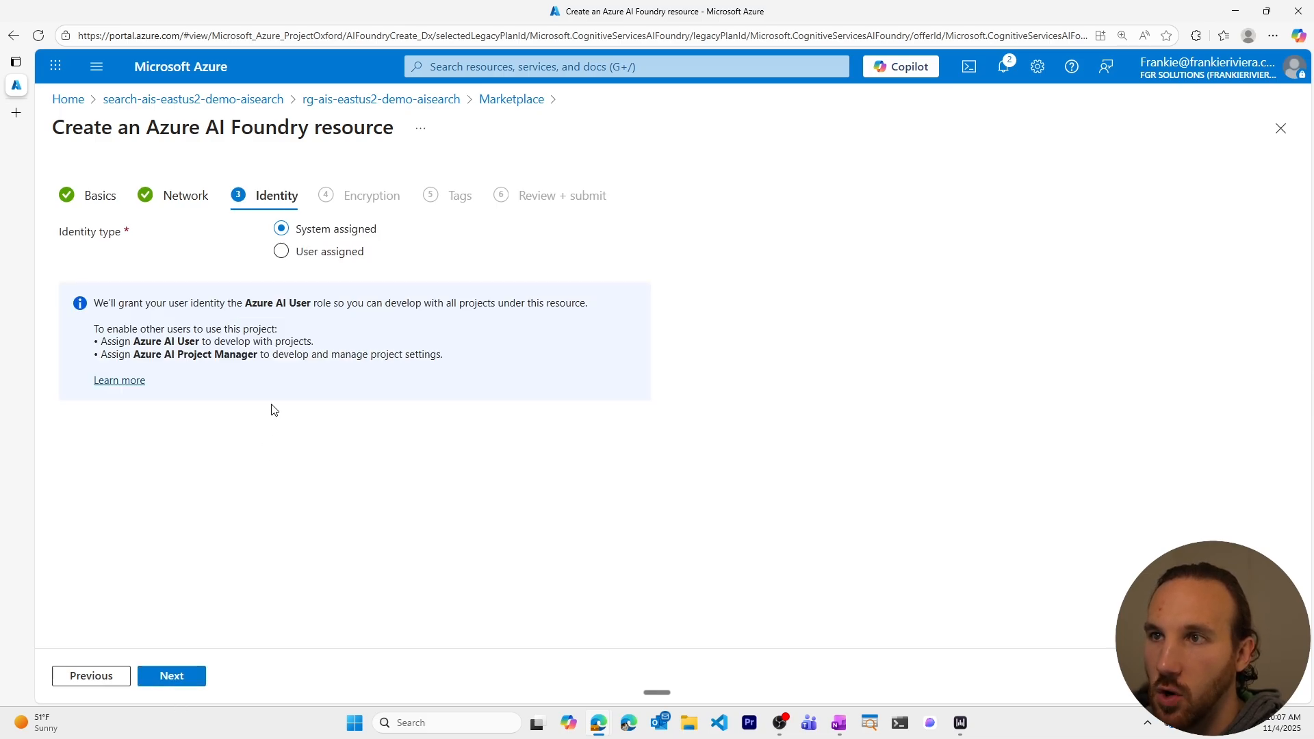
left_click(194, 685)
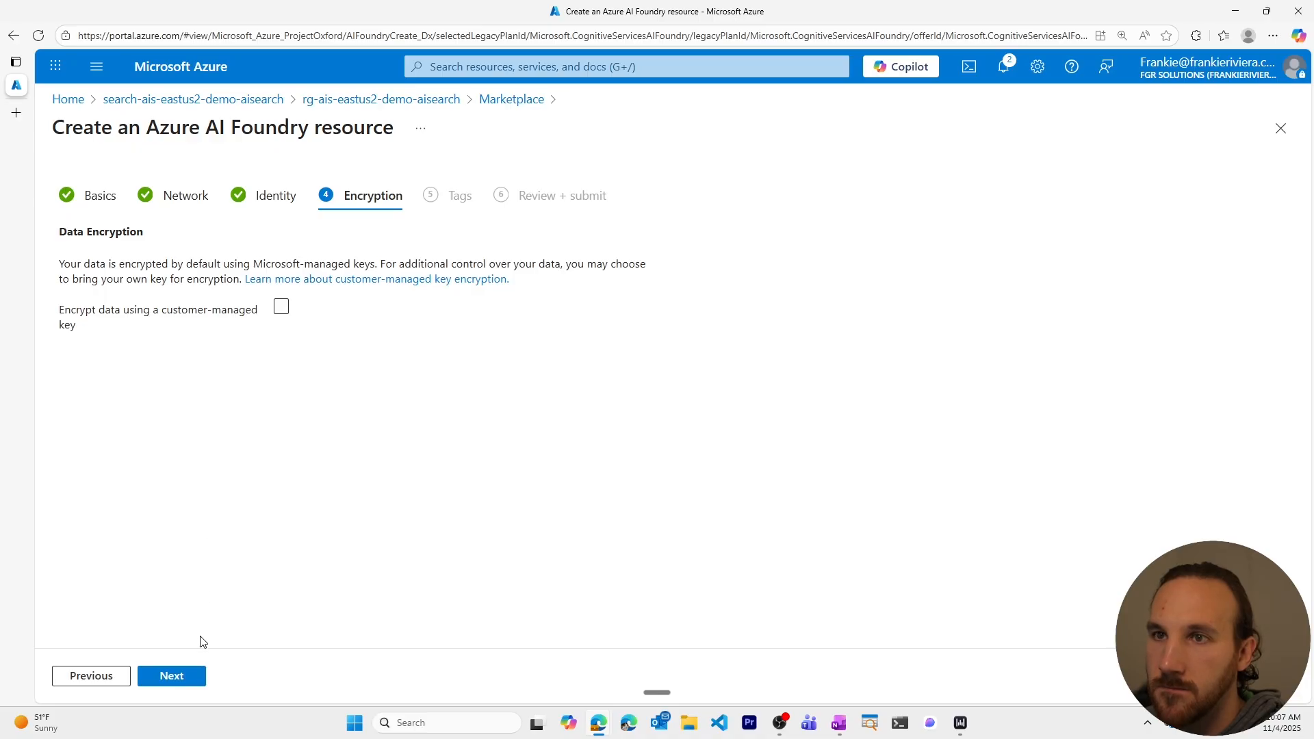
left_click(179, 676)
left_click(189, 680)
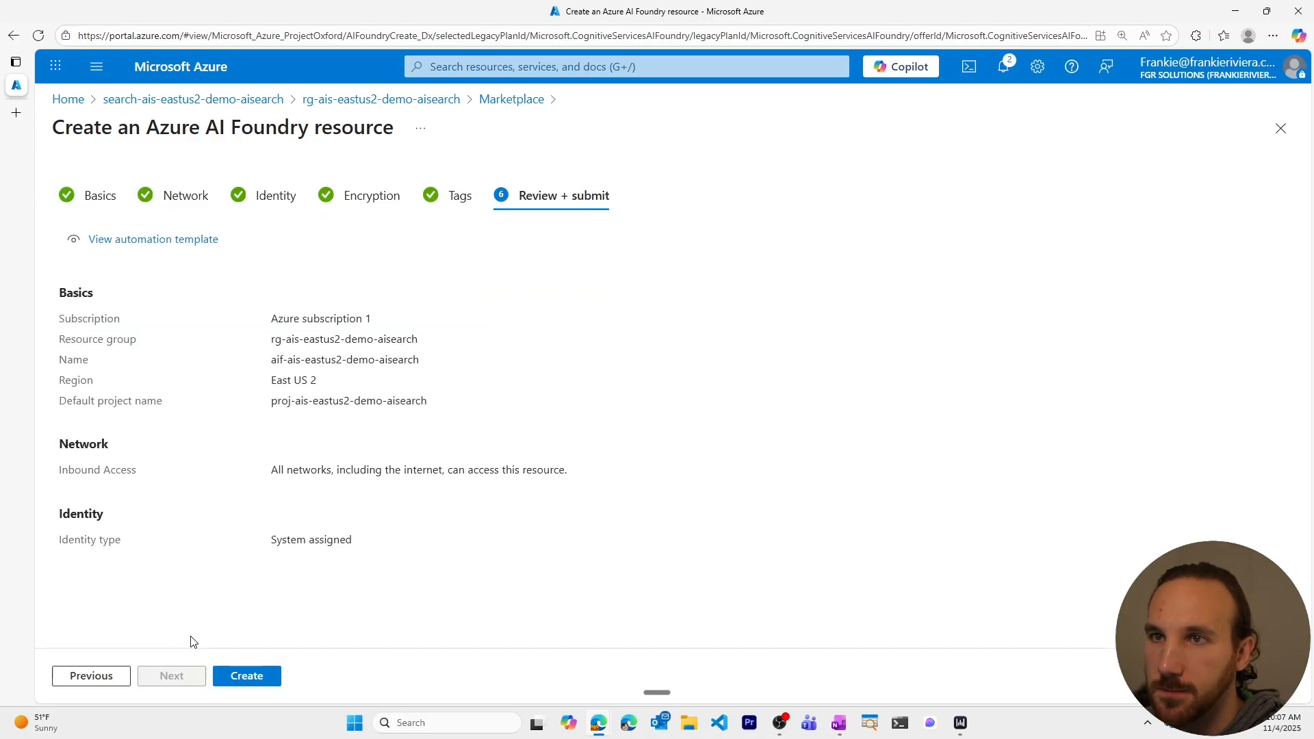
left_click(254, 681)
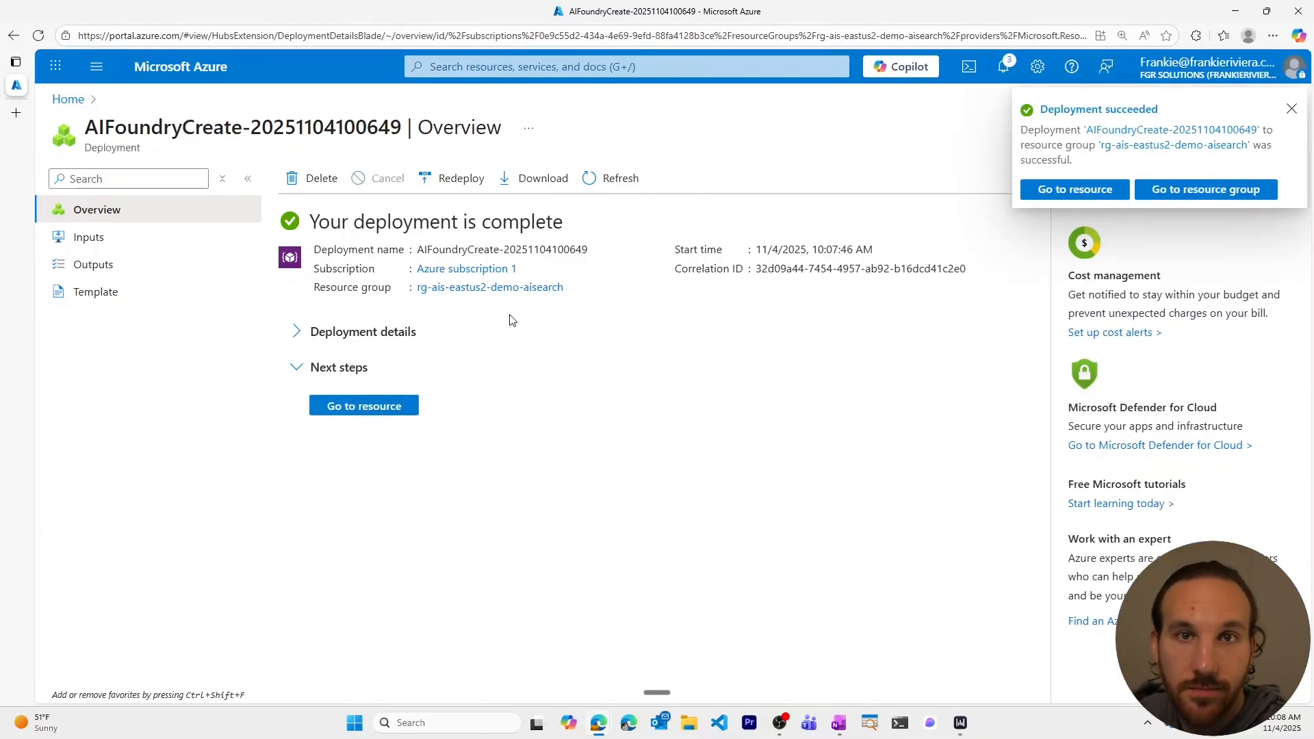
- Go to the deployed AI Foundry resource and begin adding a role assignment in its access control
left_click(370, 407)
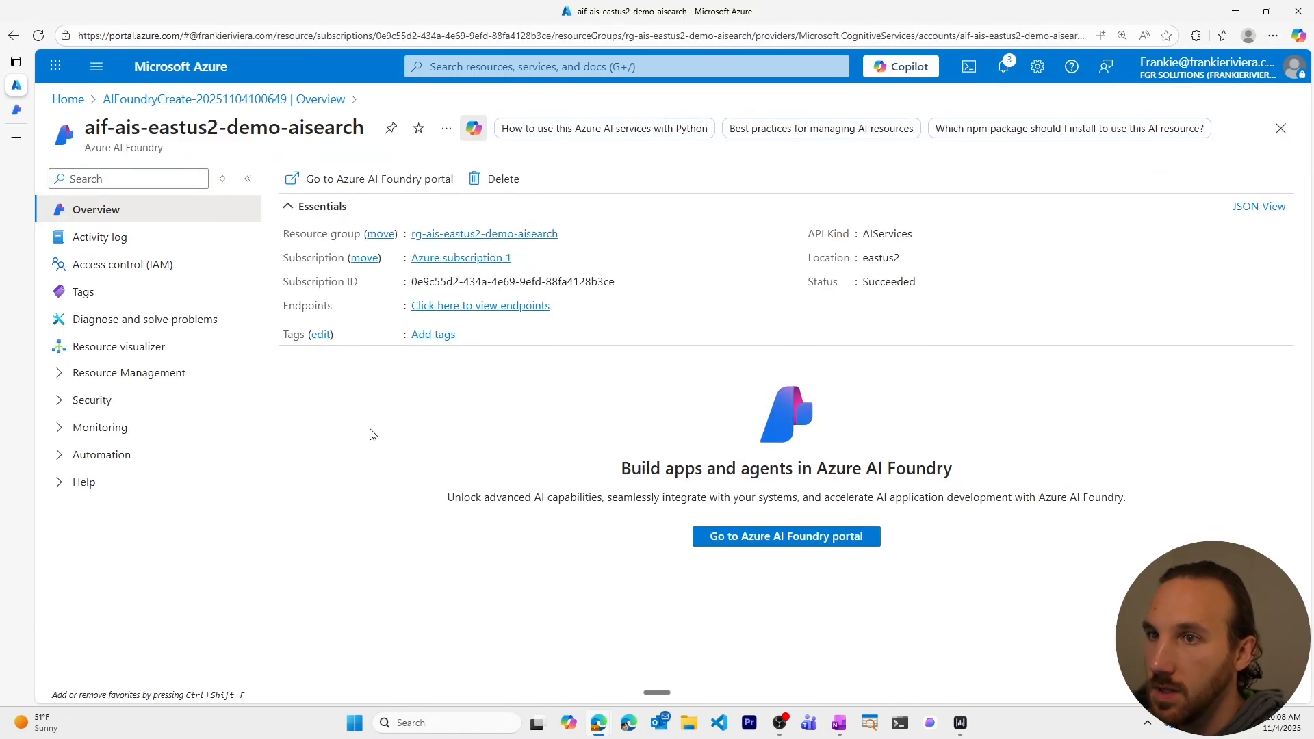
left_click(183, 267)
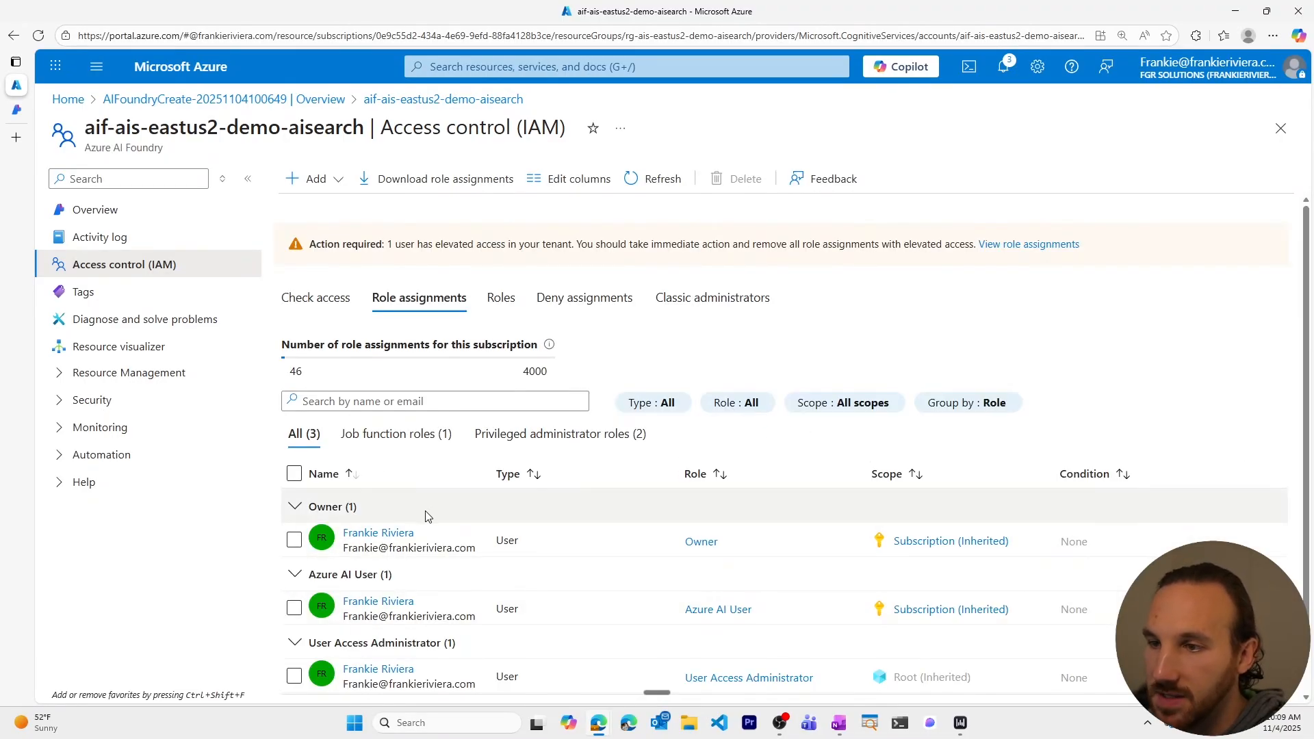
left_click(333, 189)
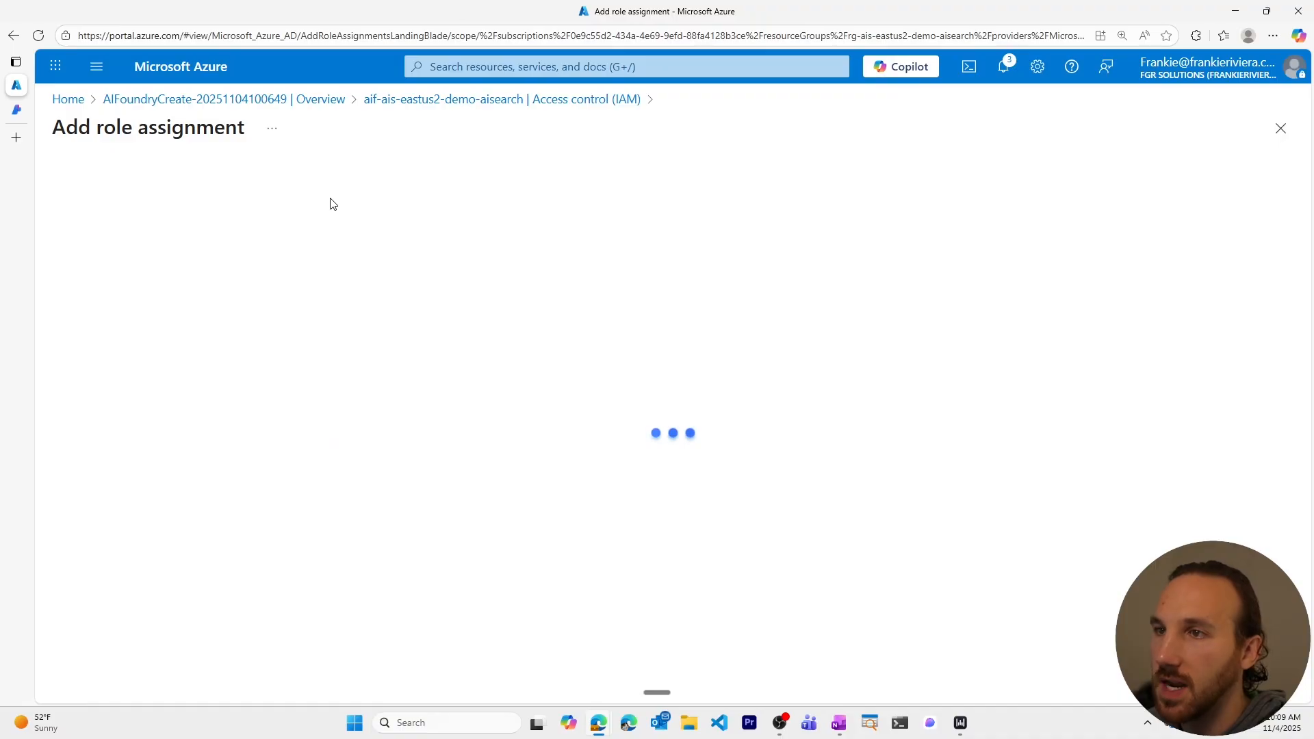
- Search the job function roles for "openai user" and select the Cognitive Services OpenAI User role
left_click(269, 365)
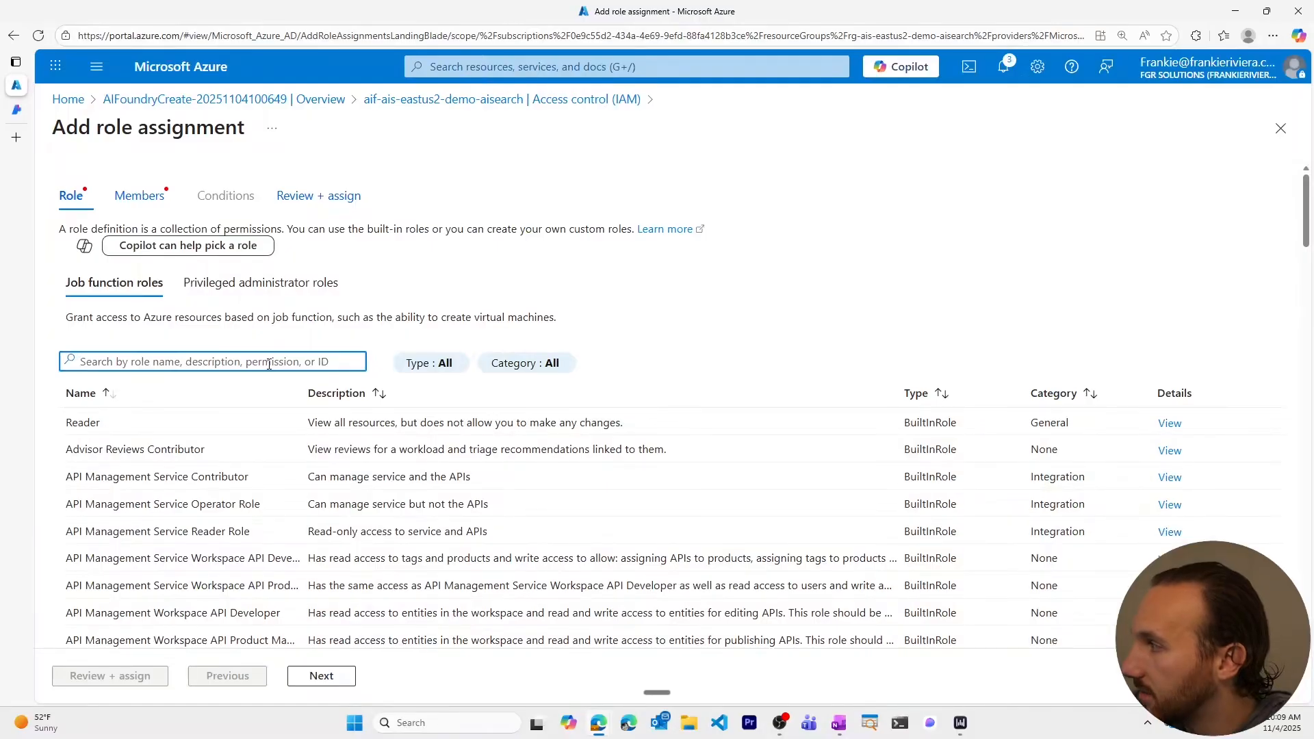
type("opena")
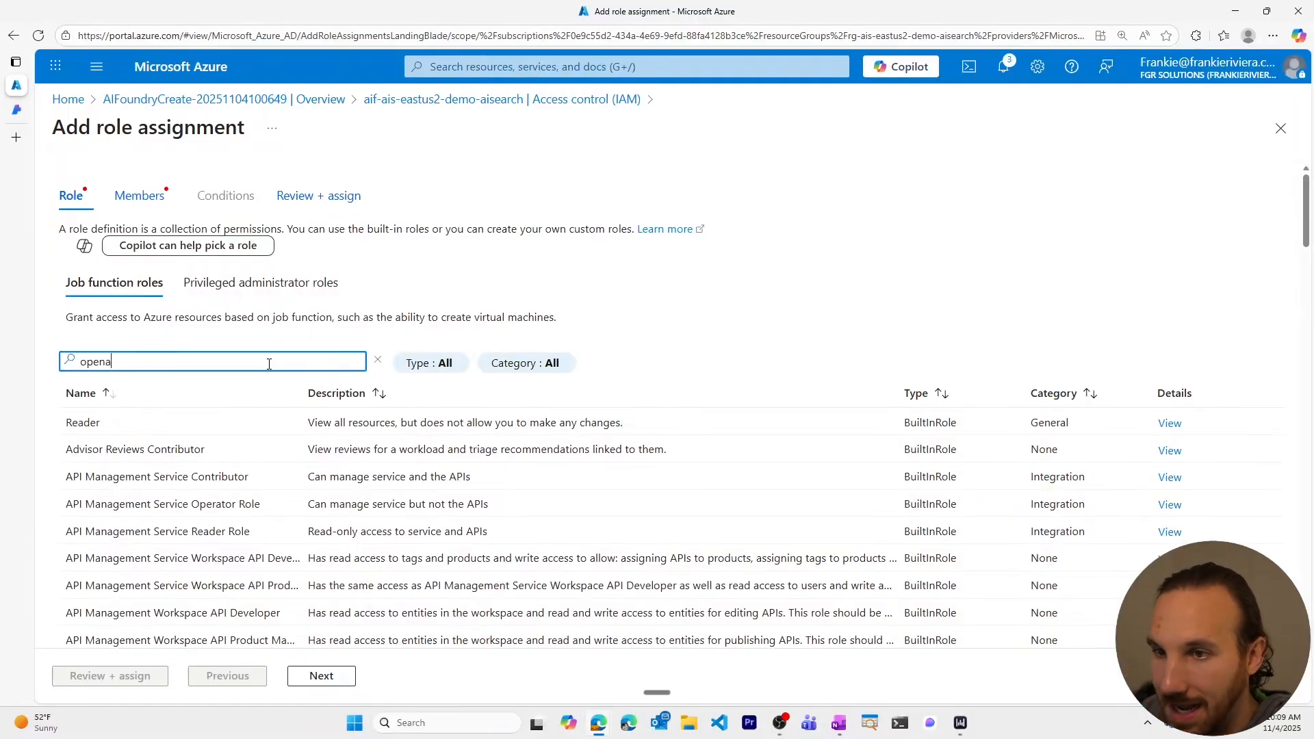
type("i user")
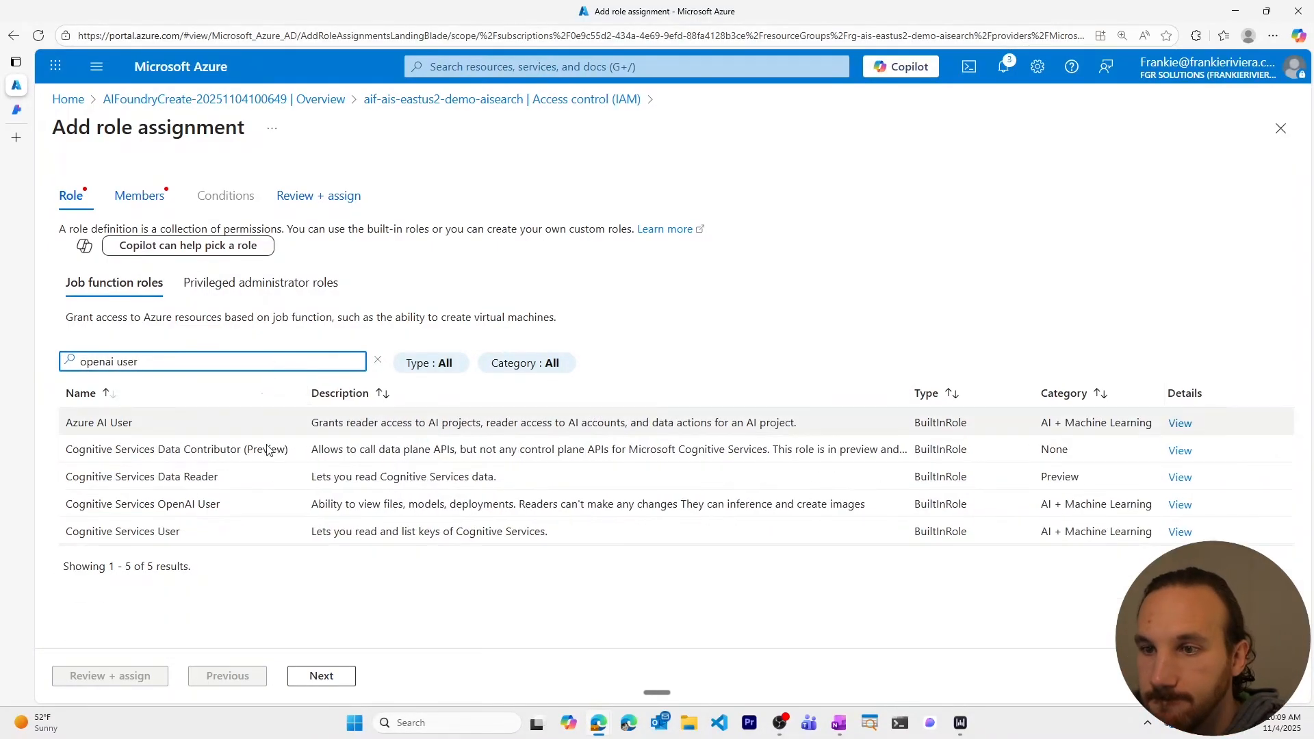
left_click(439, 506)
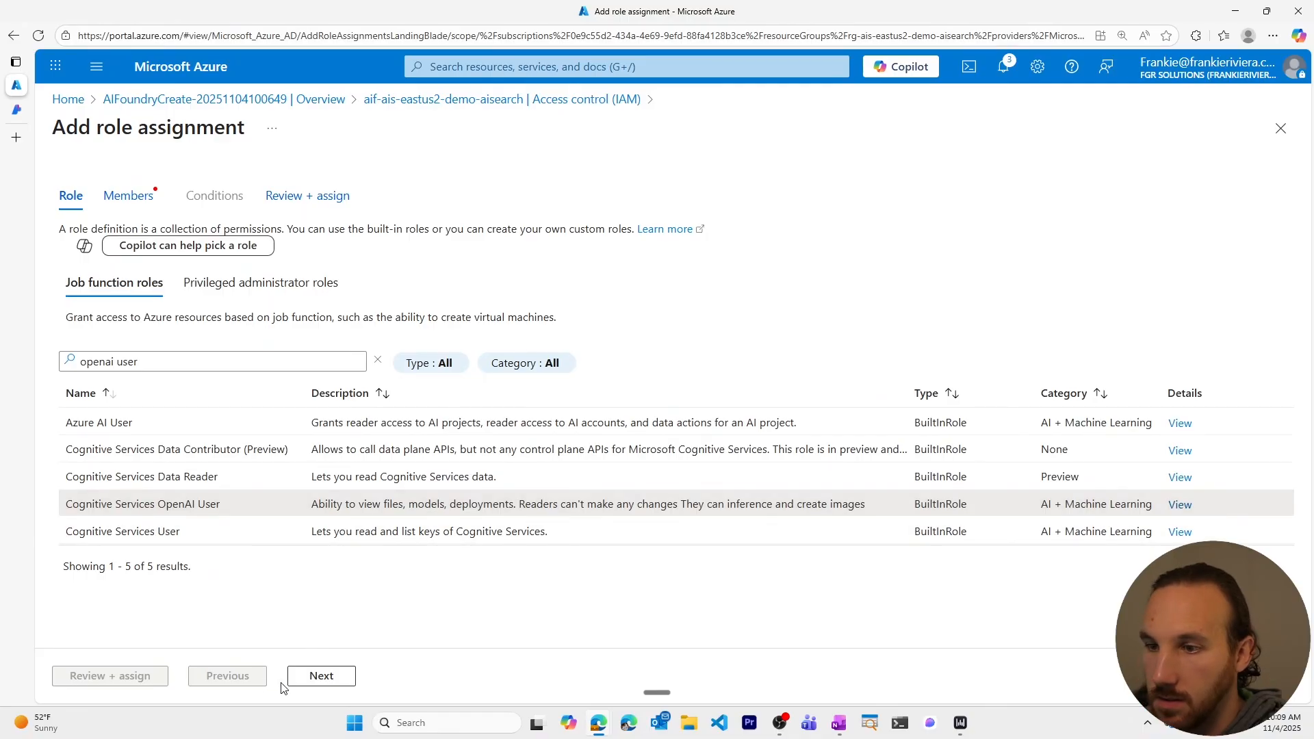
- Assign the selected role to the Search service managed identity search-ais-eastus2-demo-aisearch, leaving the description empty
left_click(320, 678)
left_click(197, 302)
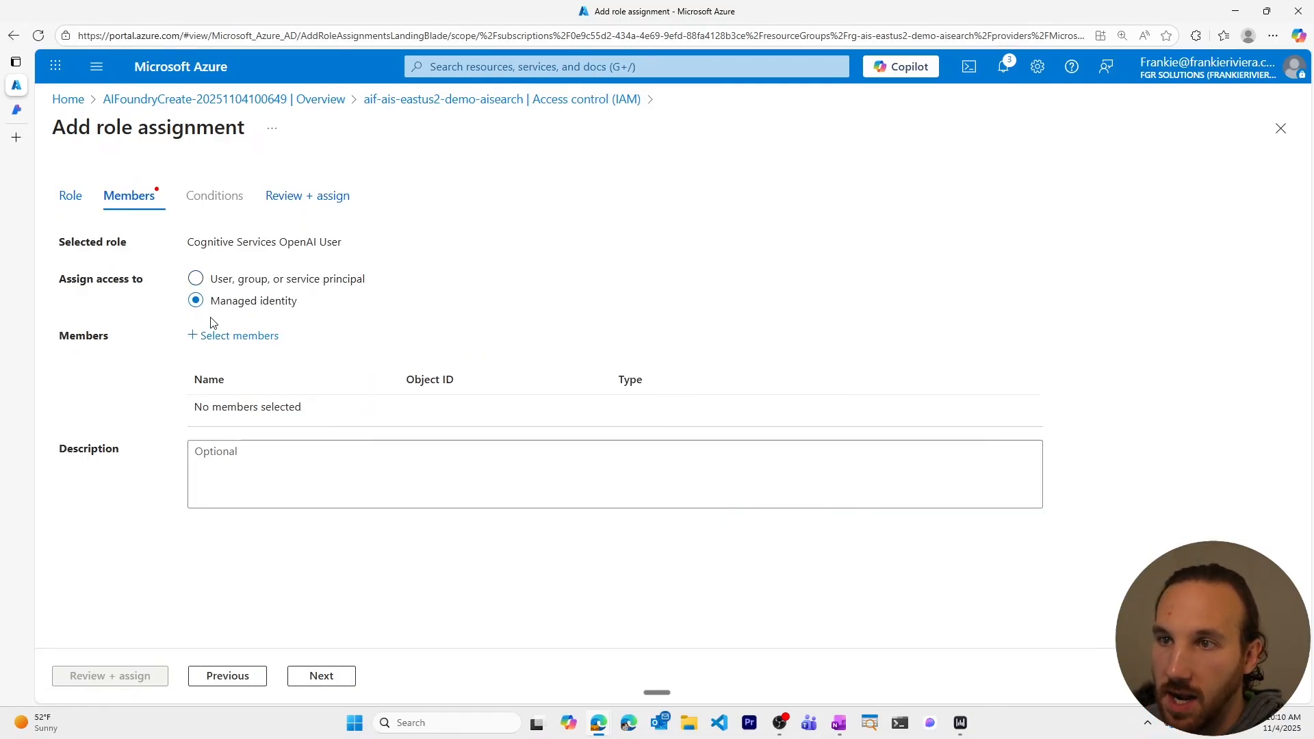
left_click(248, 342)
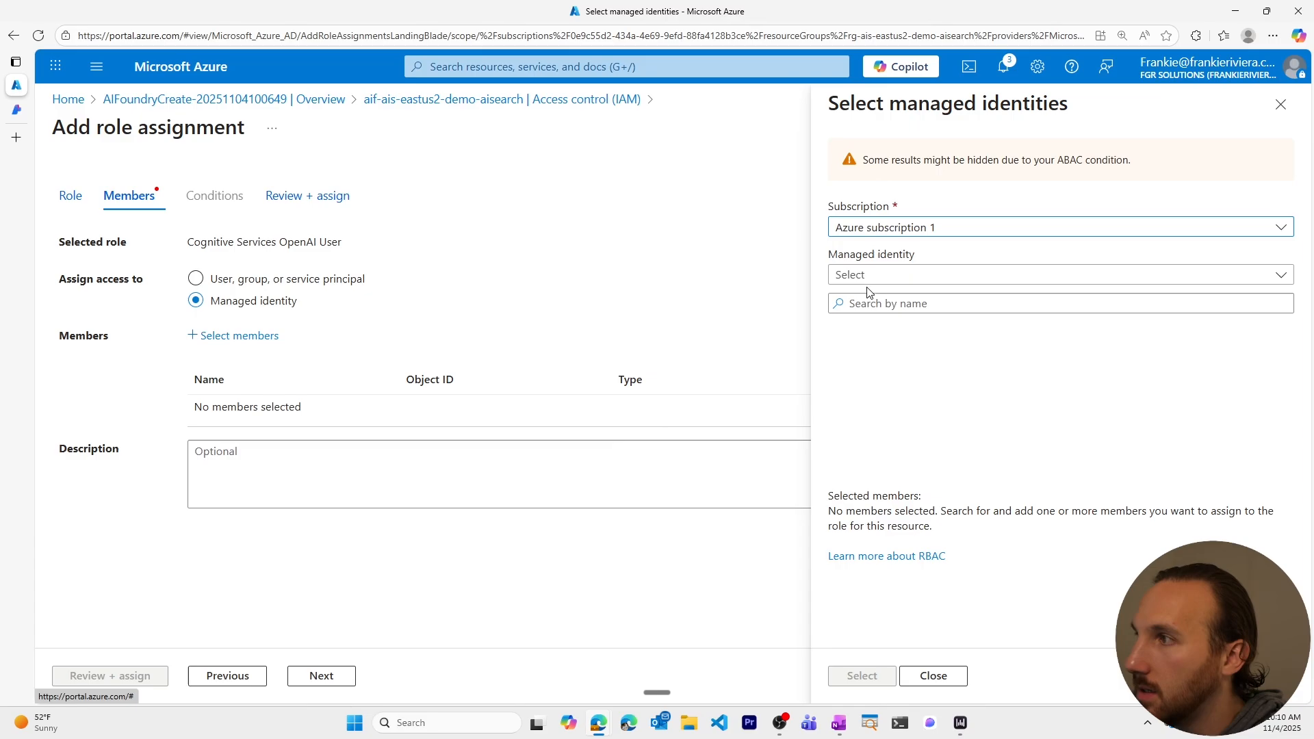
left_click(904, 277)
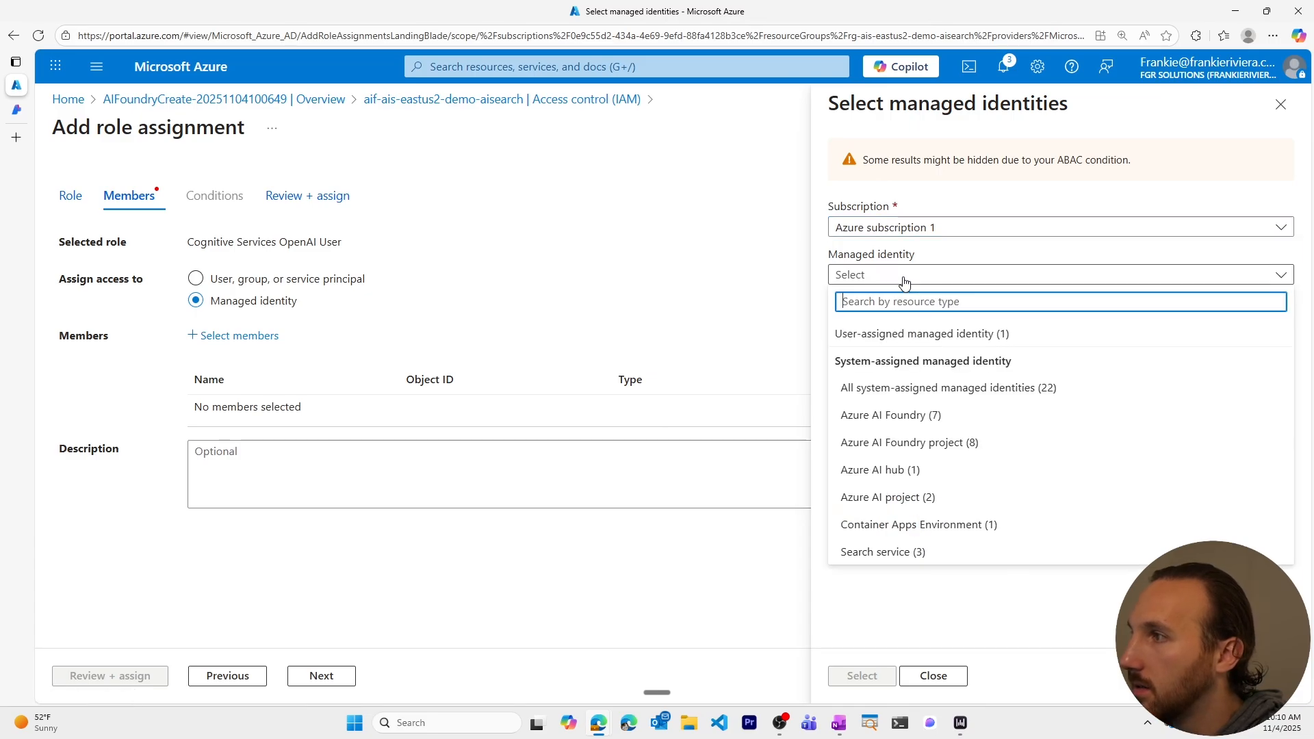
left_click(912, 552)
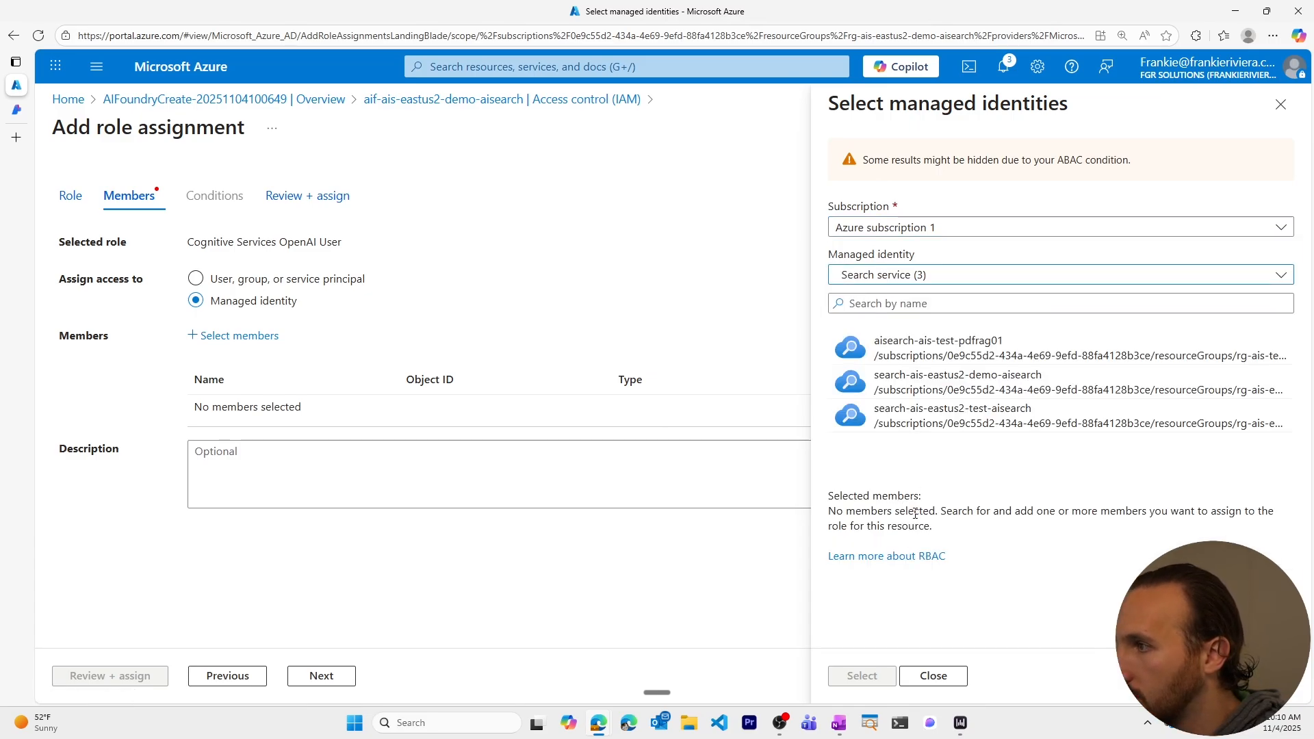
left_click(1026, 390)
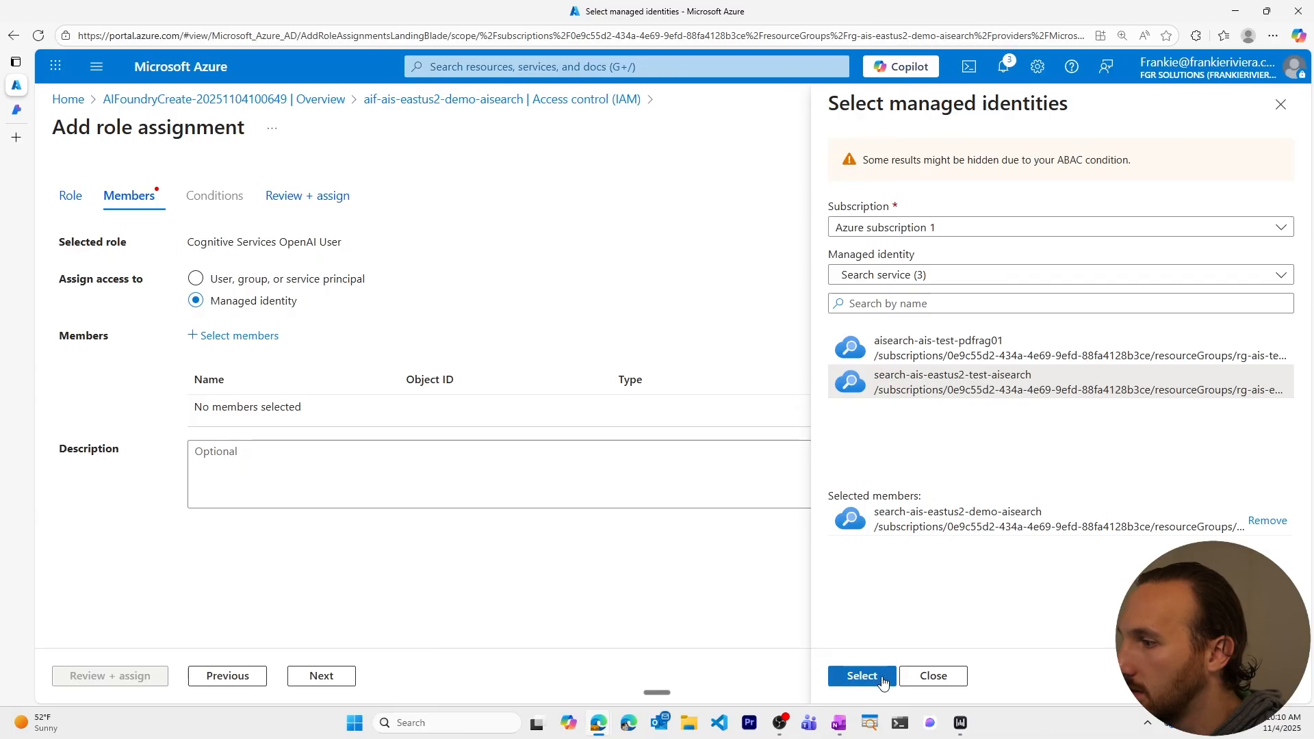
left_click(884, 677)
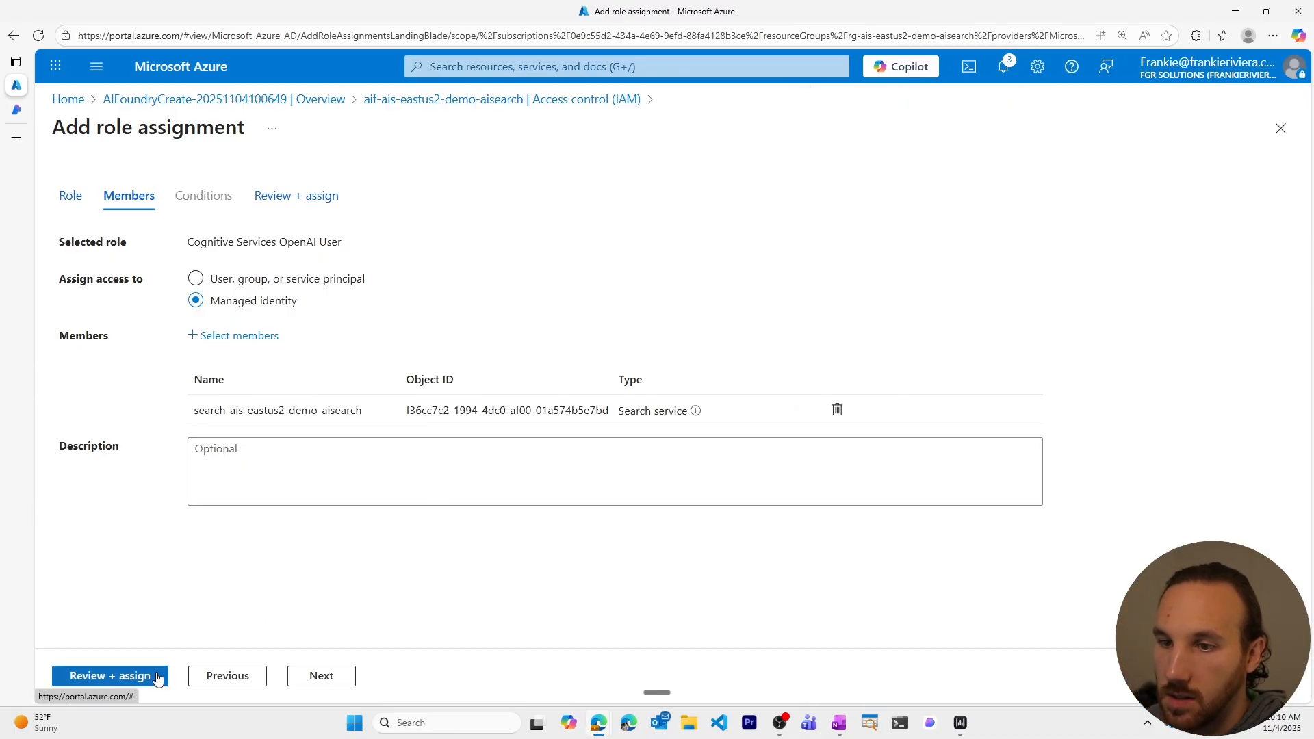
left_click(130, 677)
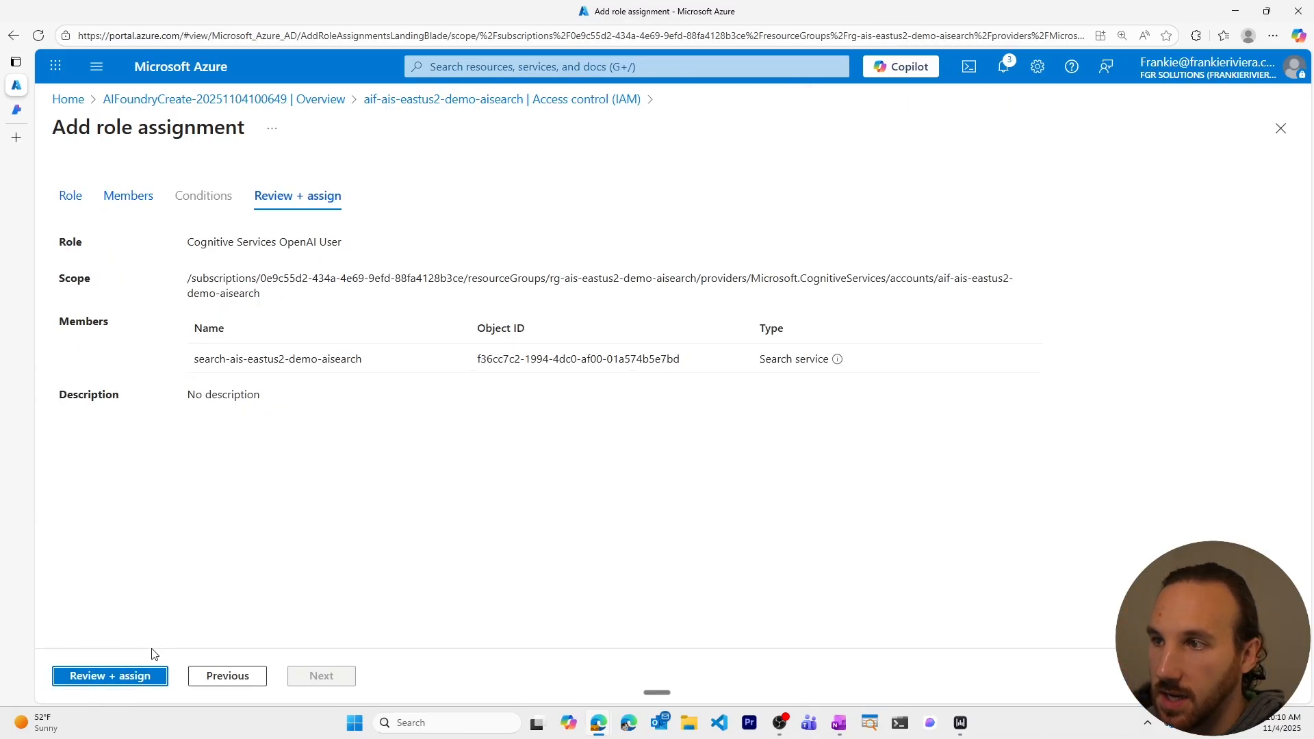
left_click(135, 682)
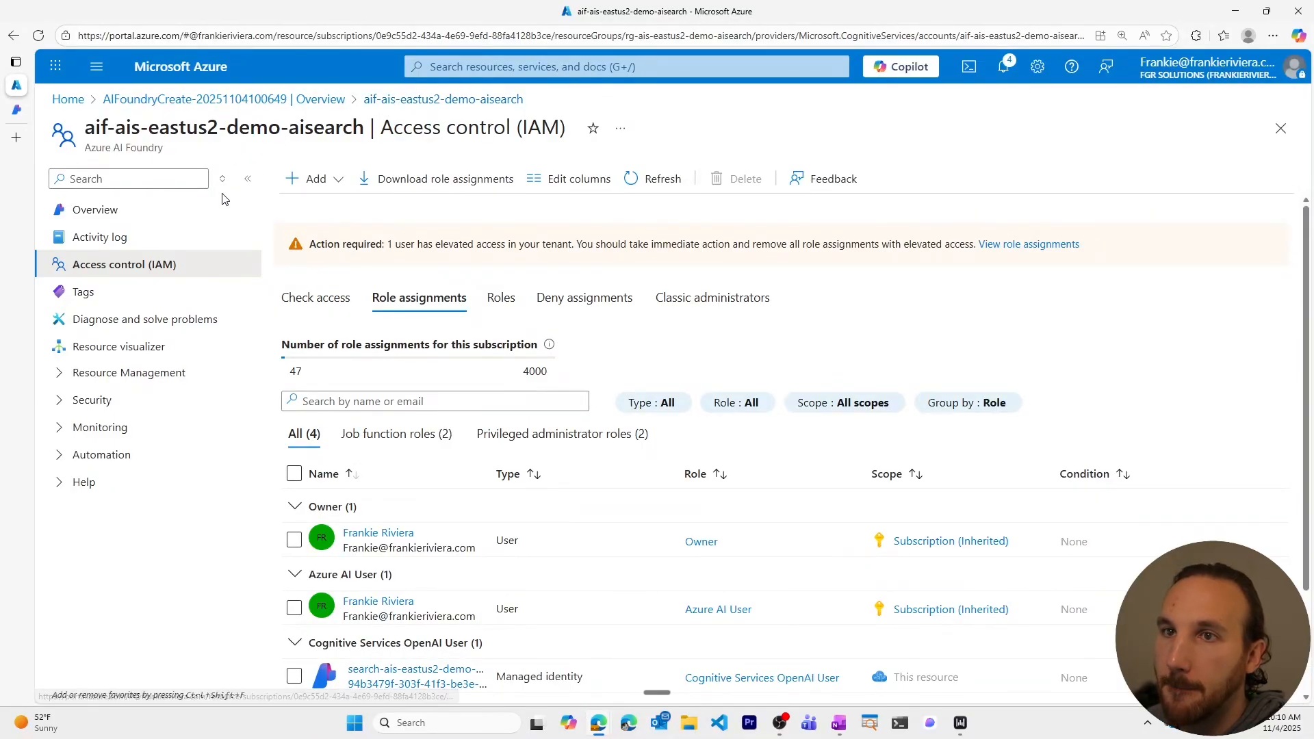
- Return to the resource group rg-ais-eastus2-demo-aisearch and open the storage account saaiseastus2demoaisearch
left_click(209, 210)
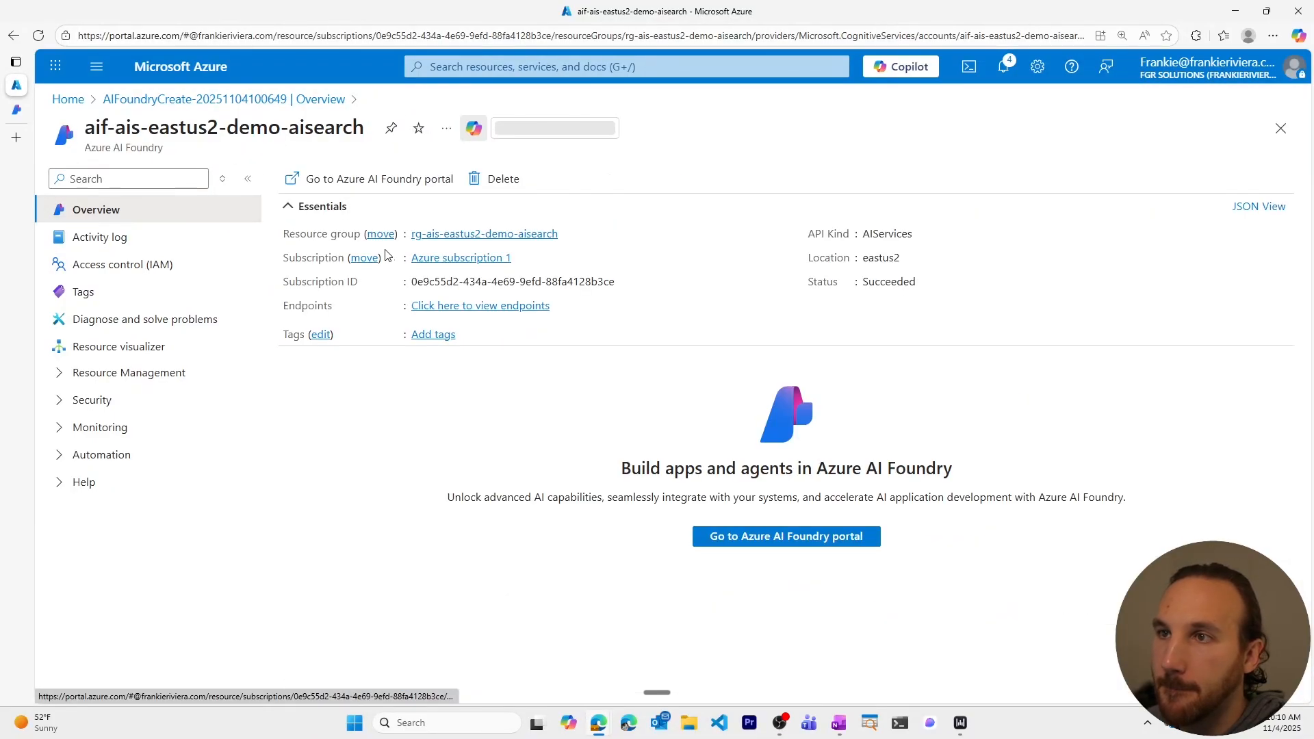
left_click(487, 235)
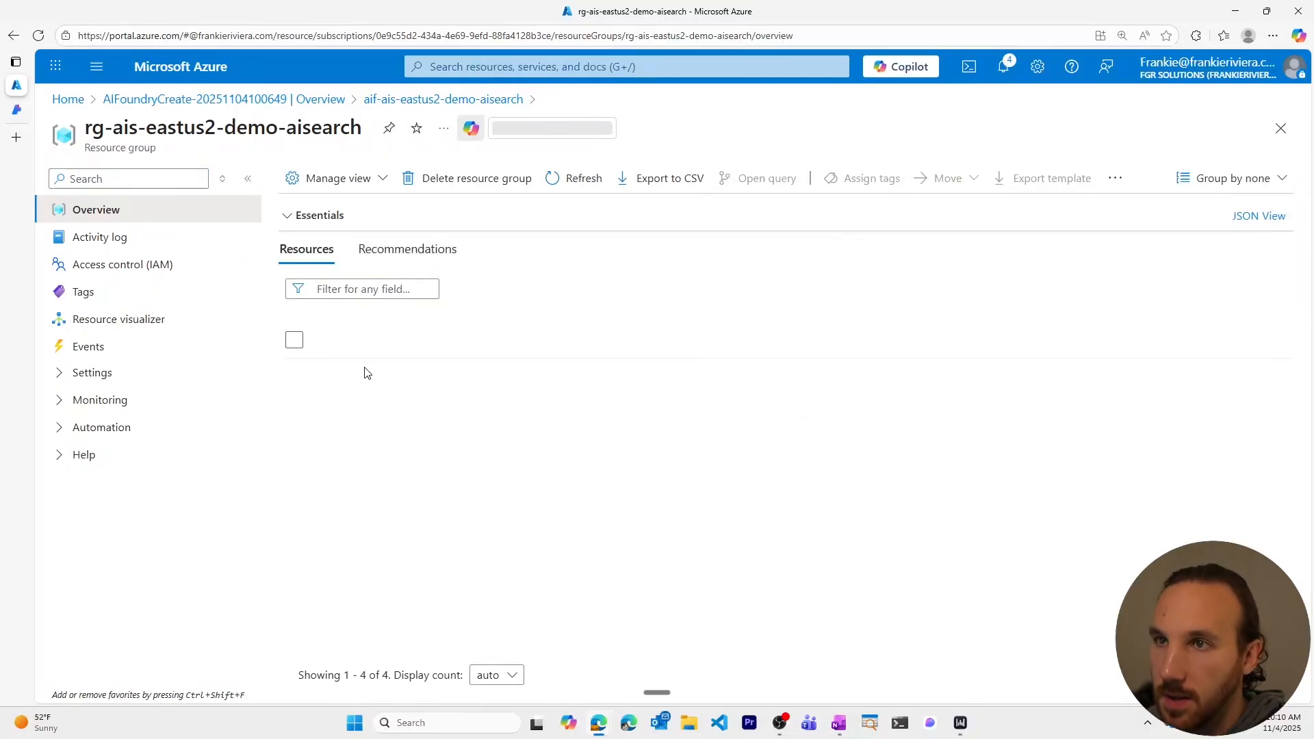
left_click(409, 430)
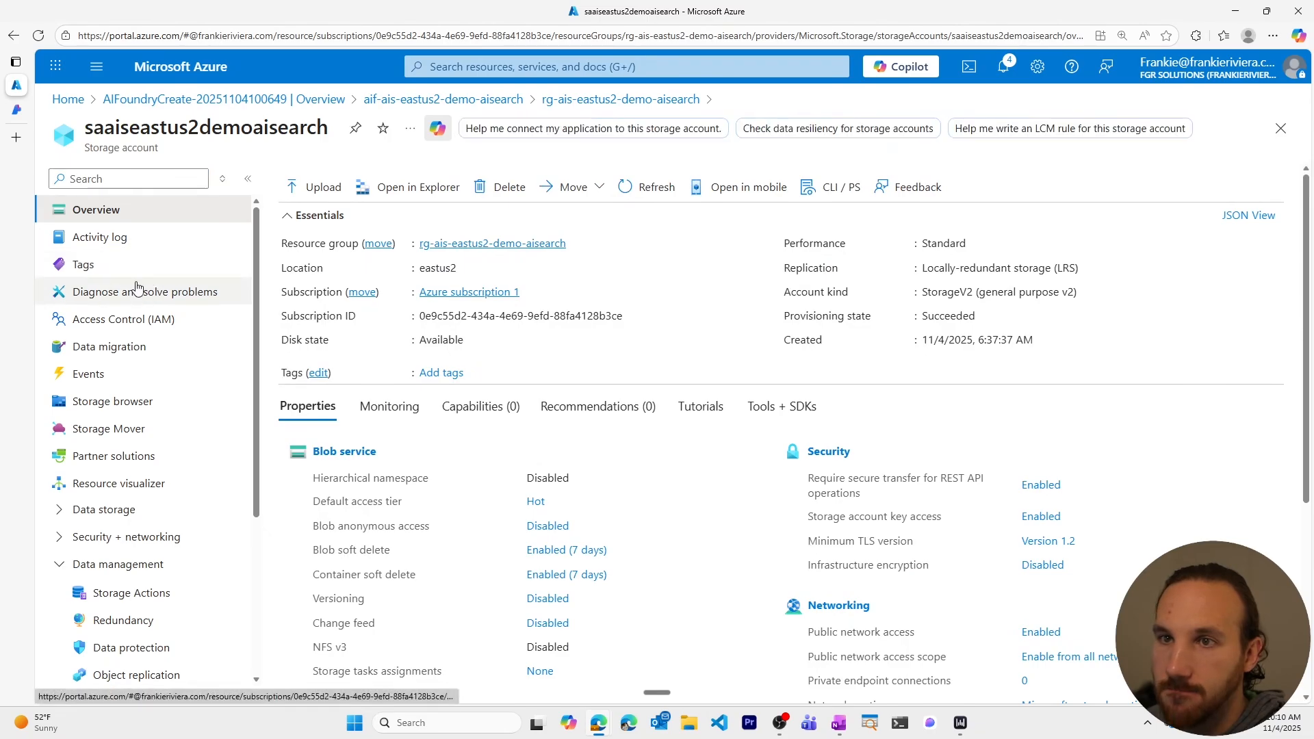
- Review the role assignments in the storage account's access control and begin adding a role assignment
left_click(128, 320)
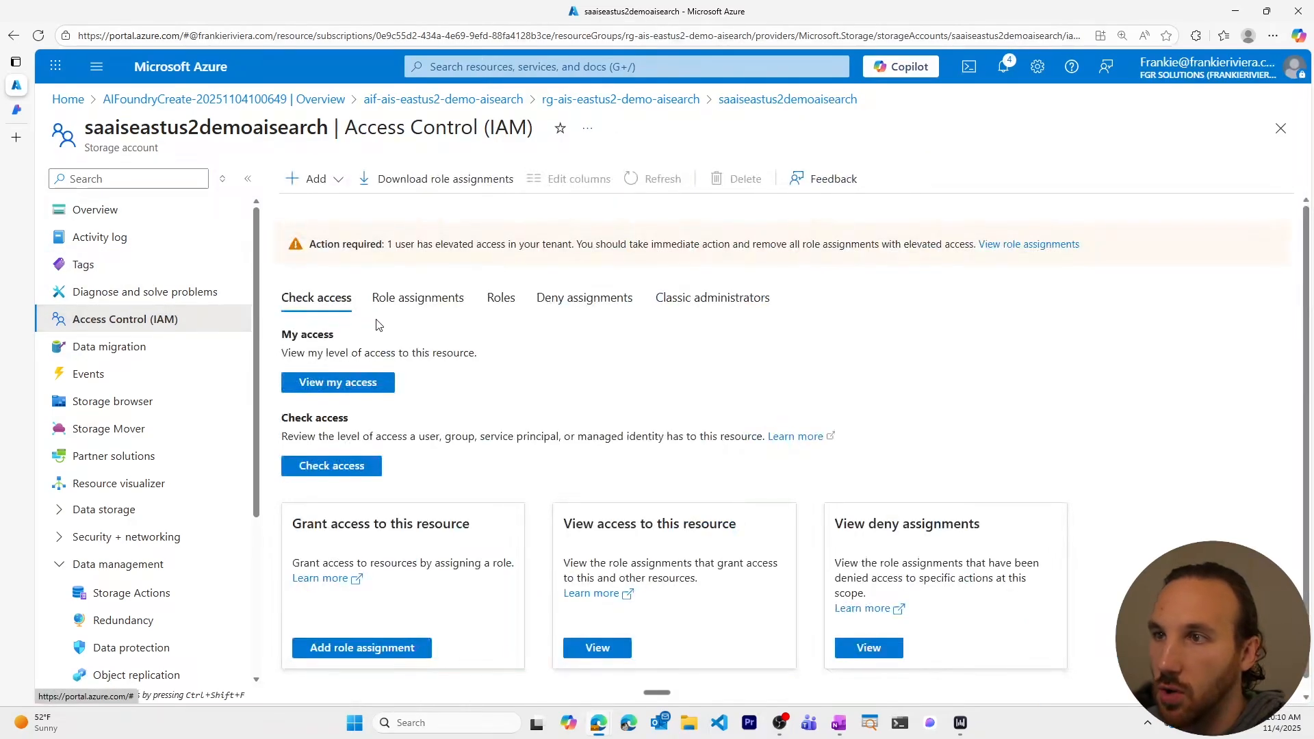
left_click(403, 301)
scroll(470, 588, "down", 1)
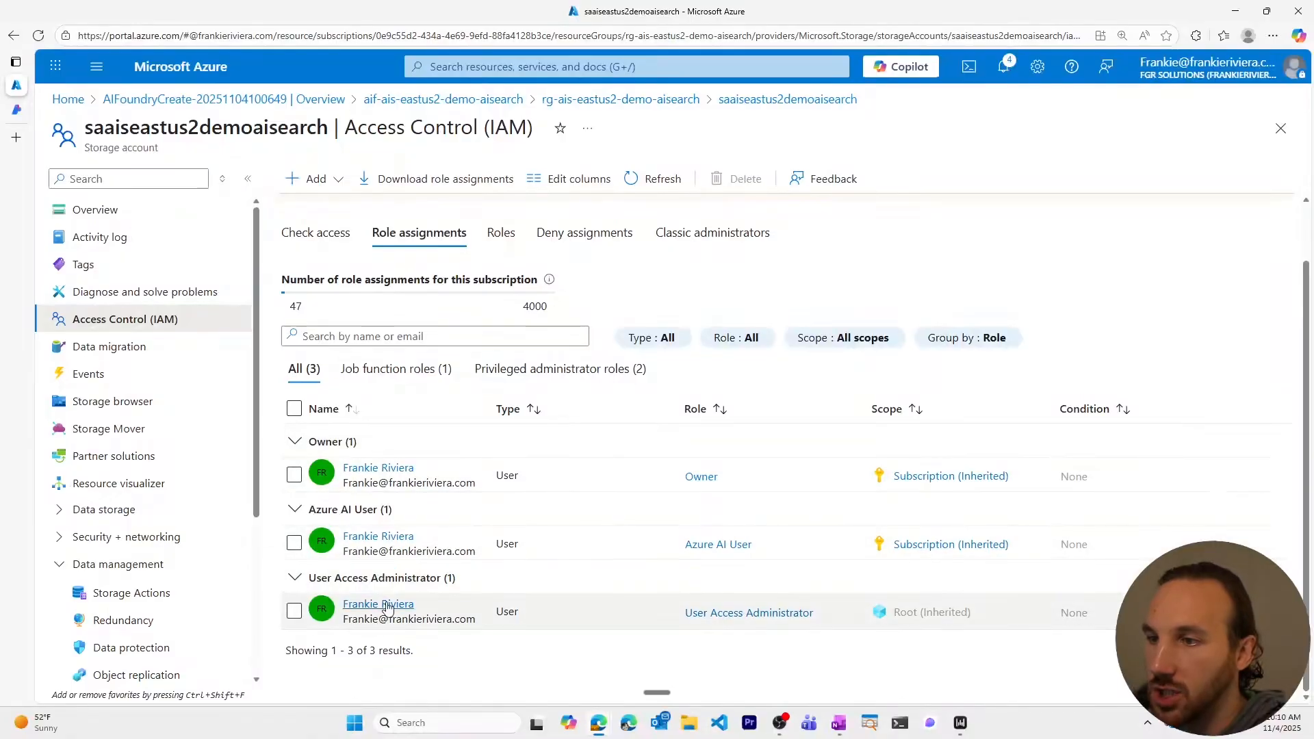
scroll(418, 355, "up", 1)
left_click(315, 179)
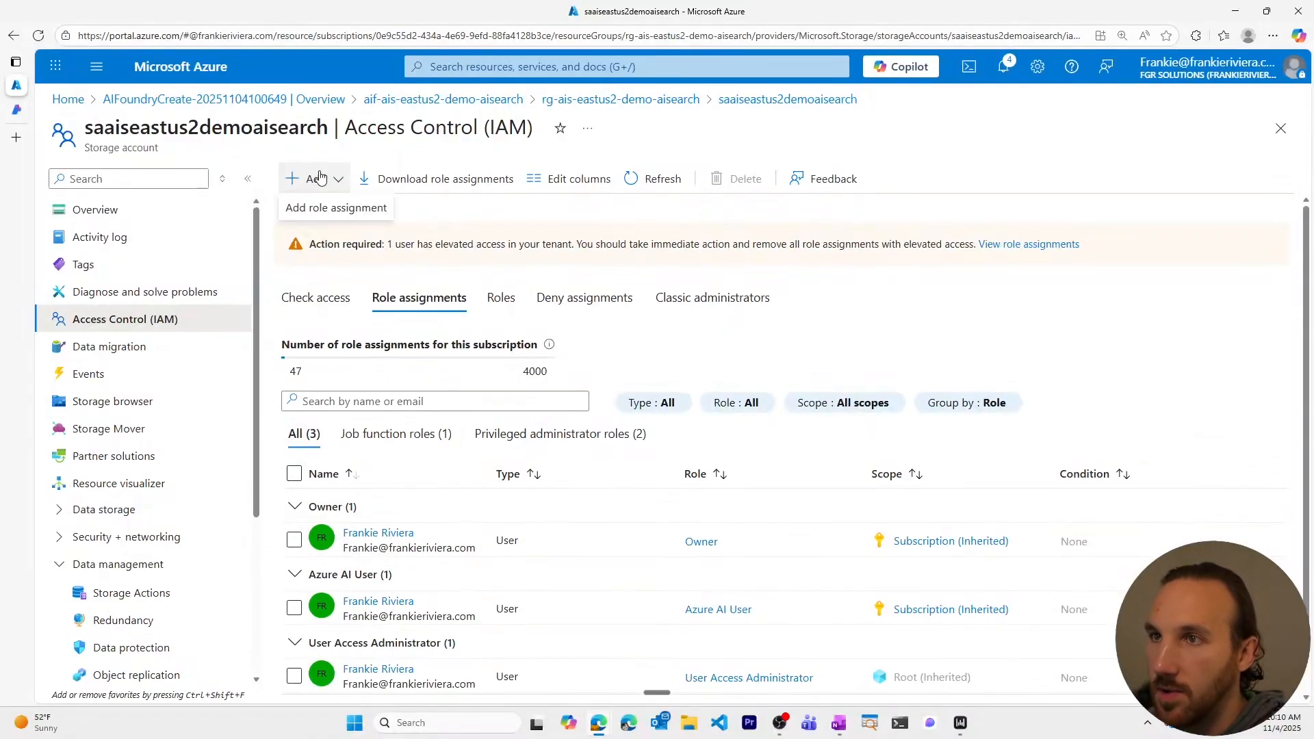
left_click(326, 208)
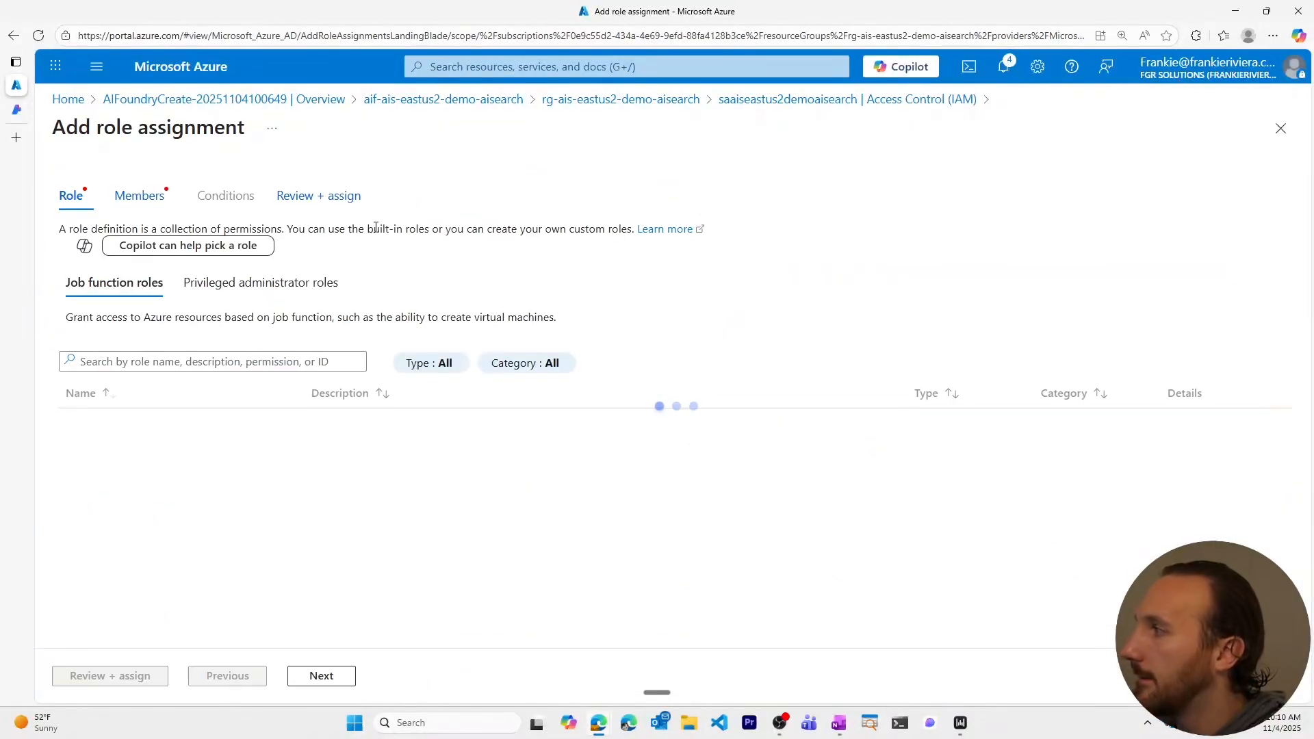
- Search the job function roles for "blob data con" and select the Storage Blob Data Contributor role
left_click(236, 361)
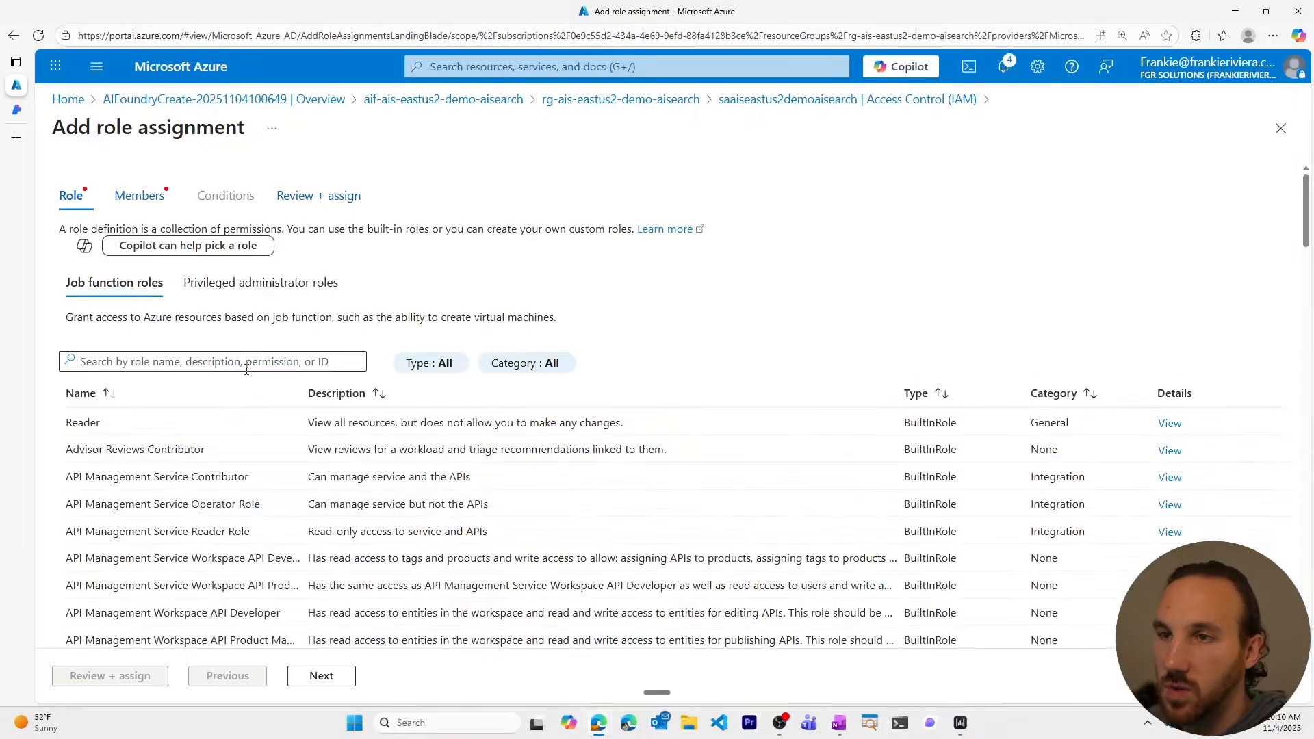
type("blob")
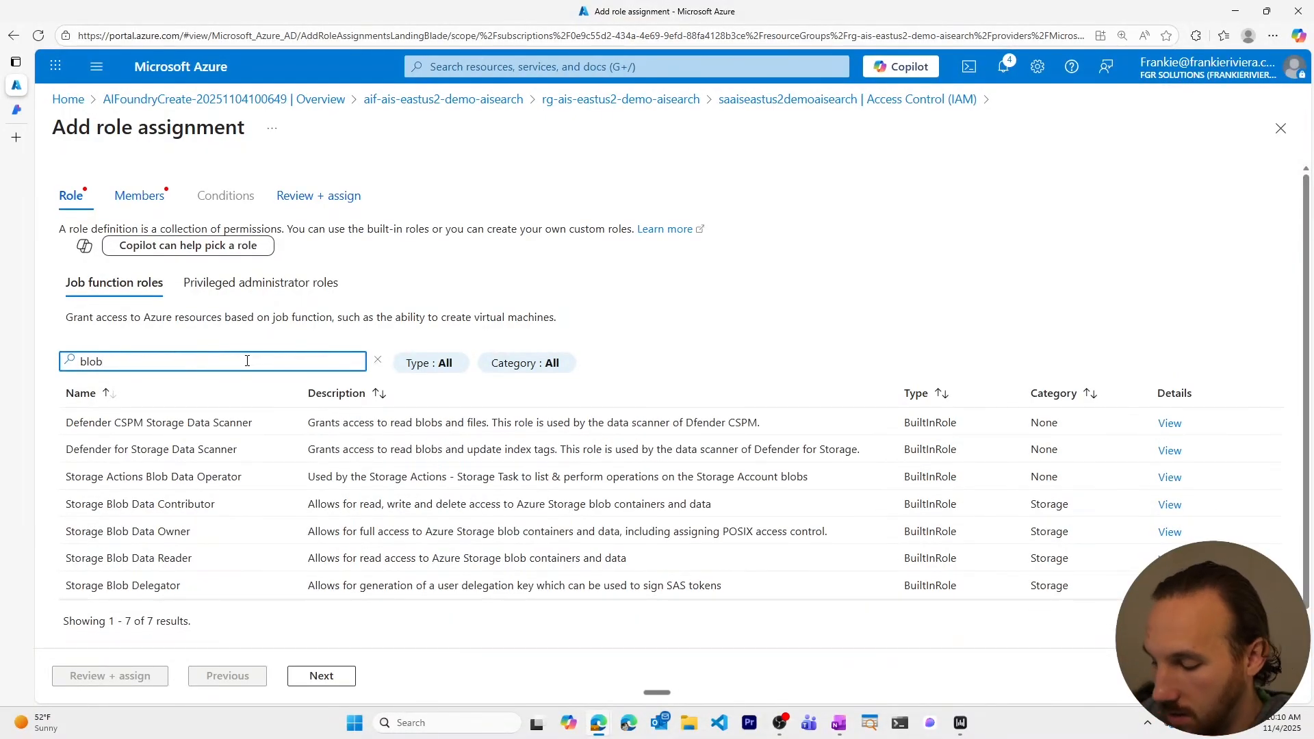
type(" data con")
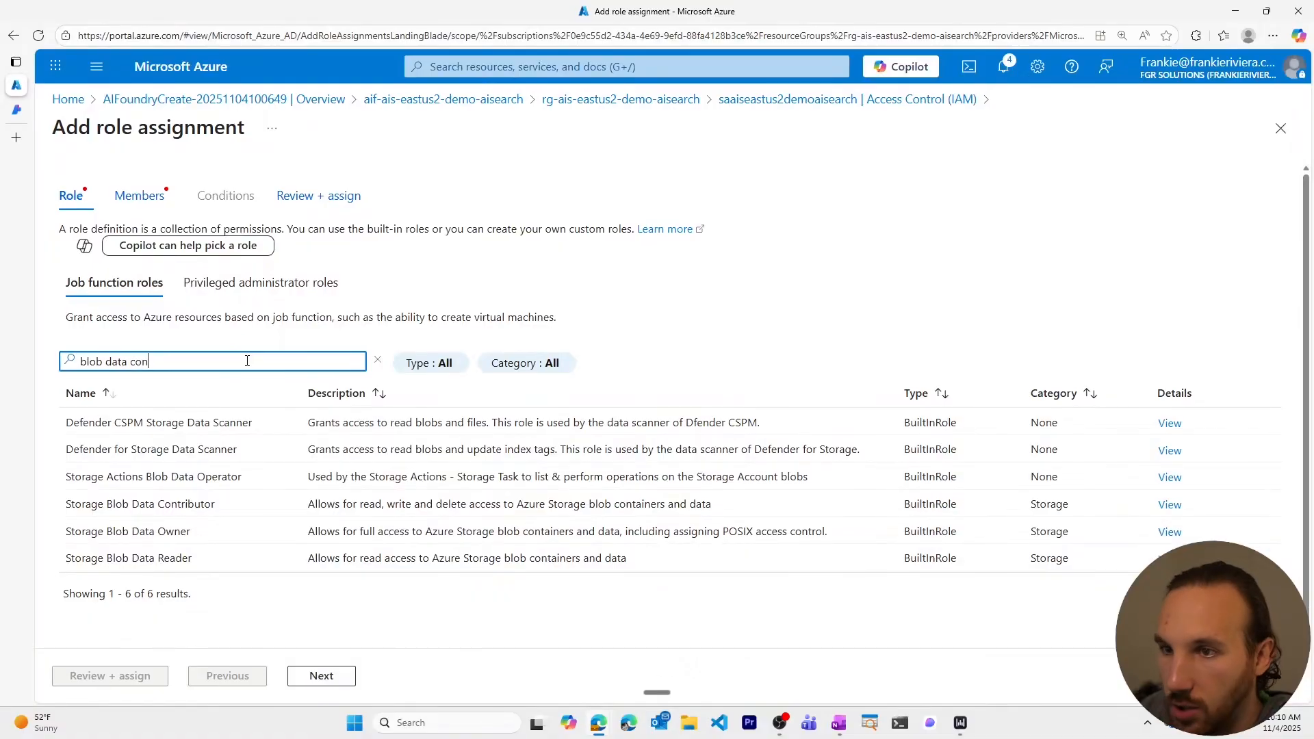
left_click(244, 422)
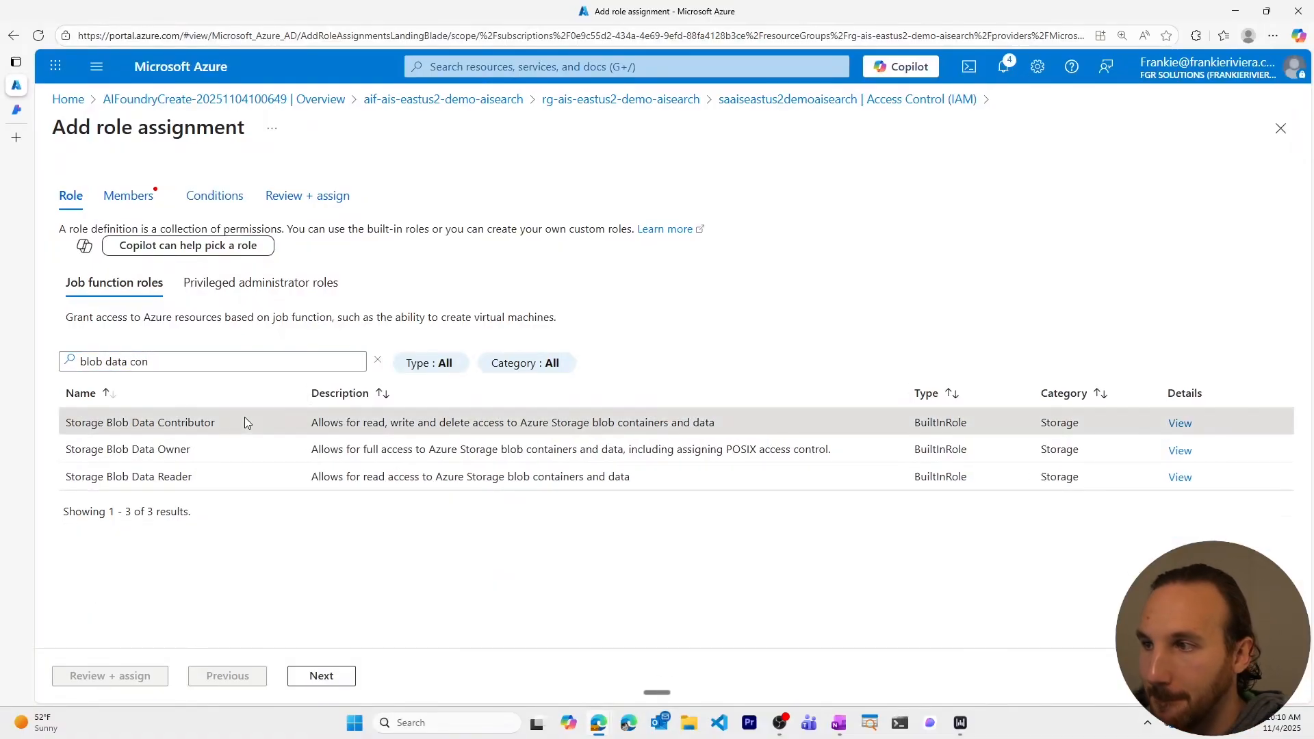
left_click(315, 677)
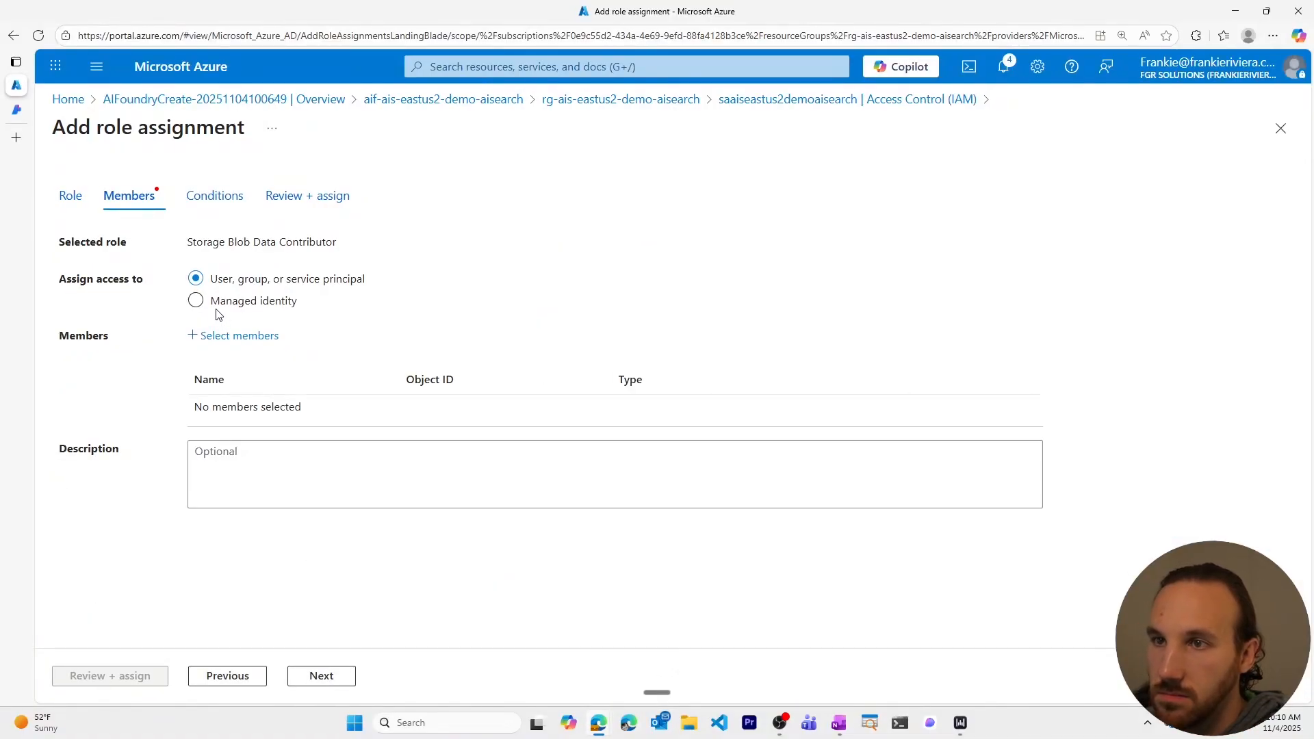
- Assign the selected role to the Search service managed identity search-ais-eastus2-demo-aisearch, leaving the description empty
left_click(195, 302)
left_click(219, 335)
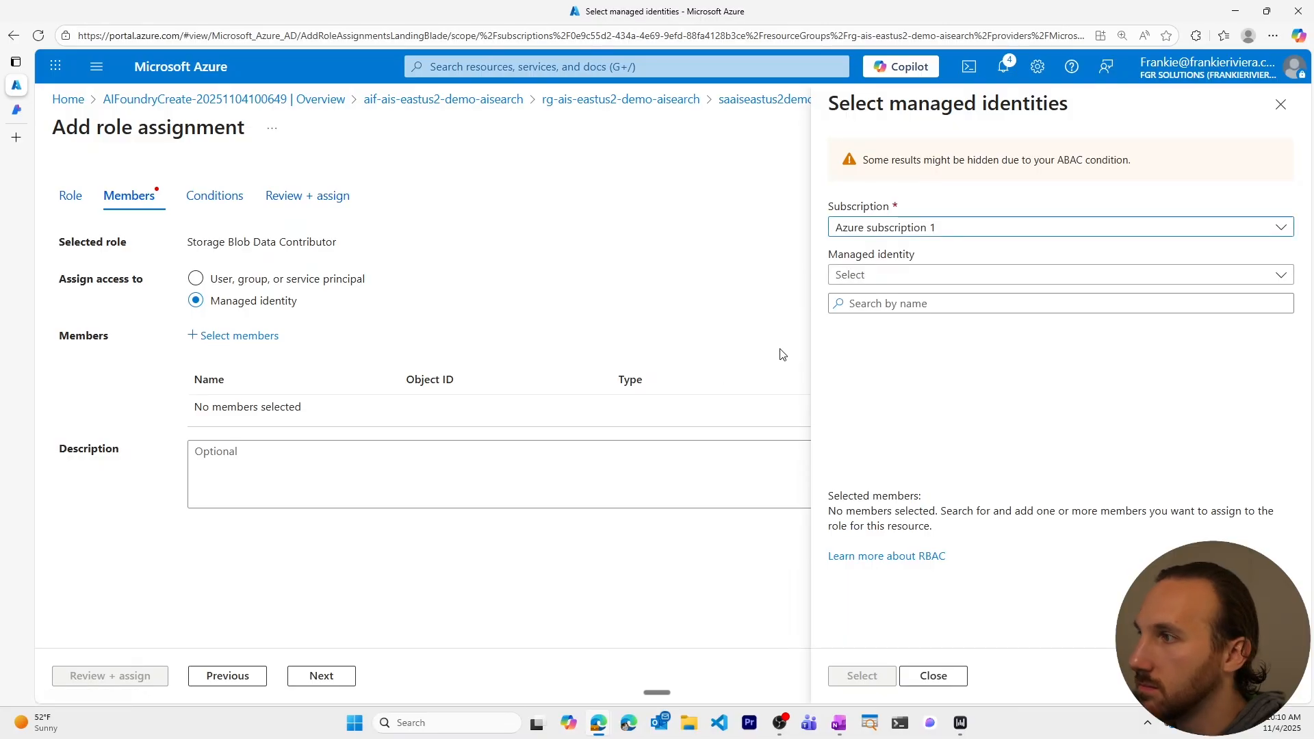
left_click(909, 279)
left_click(972, 547)
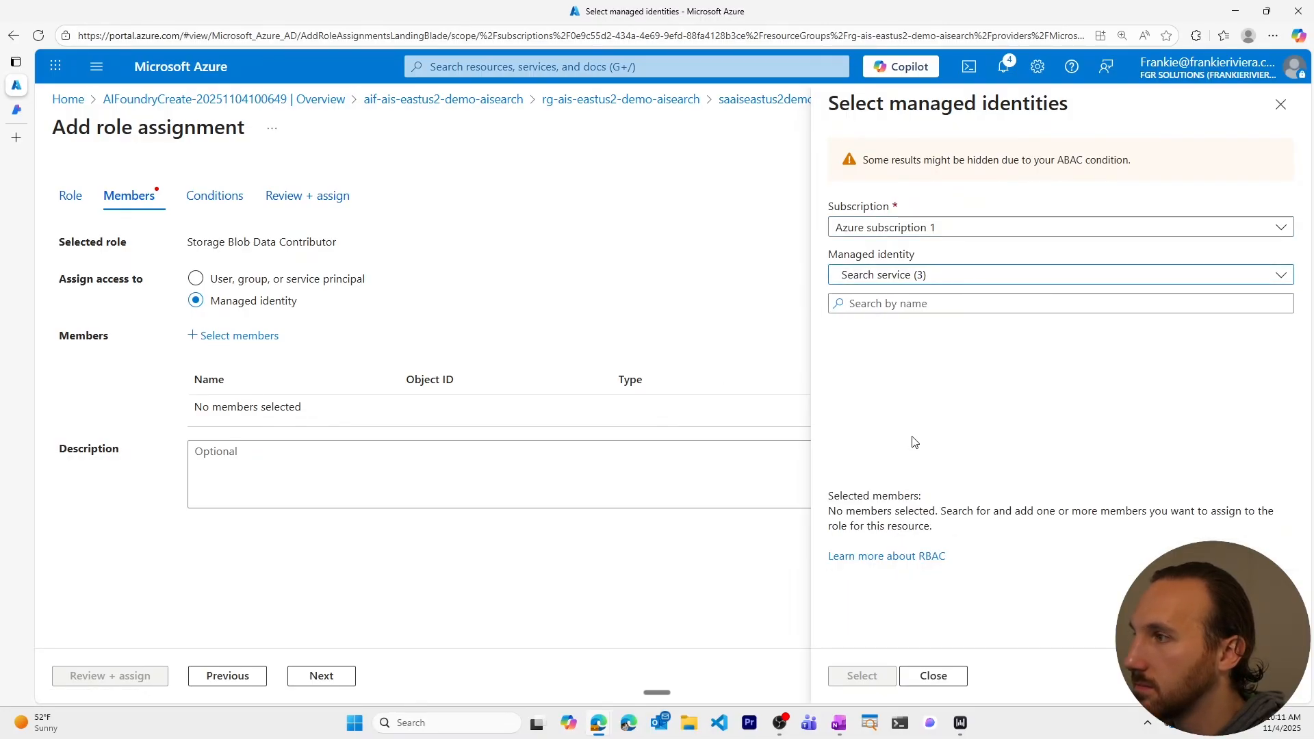
left_click(973, 389)
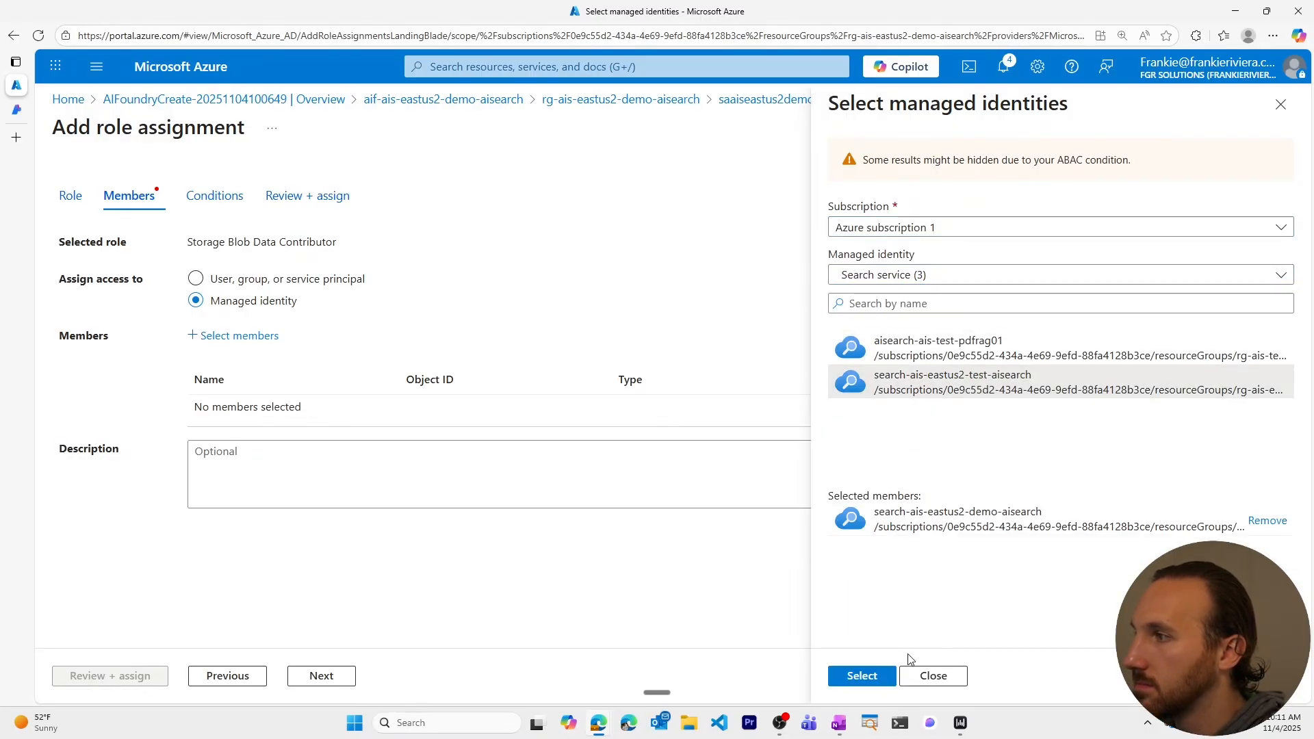
left_click(864, 676)
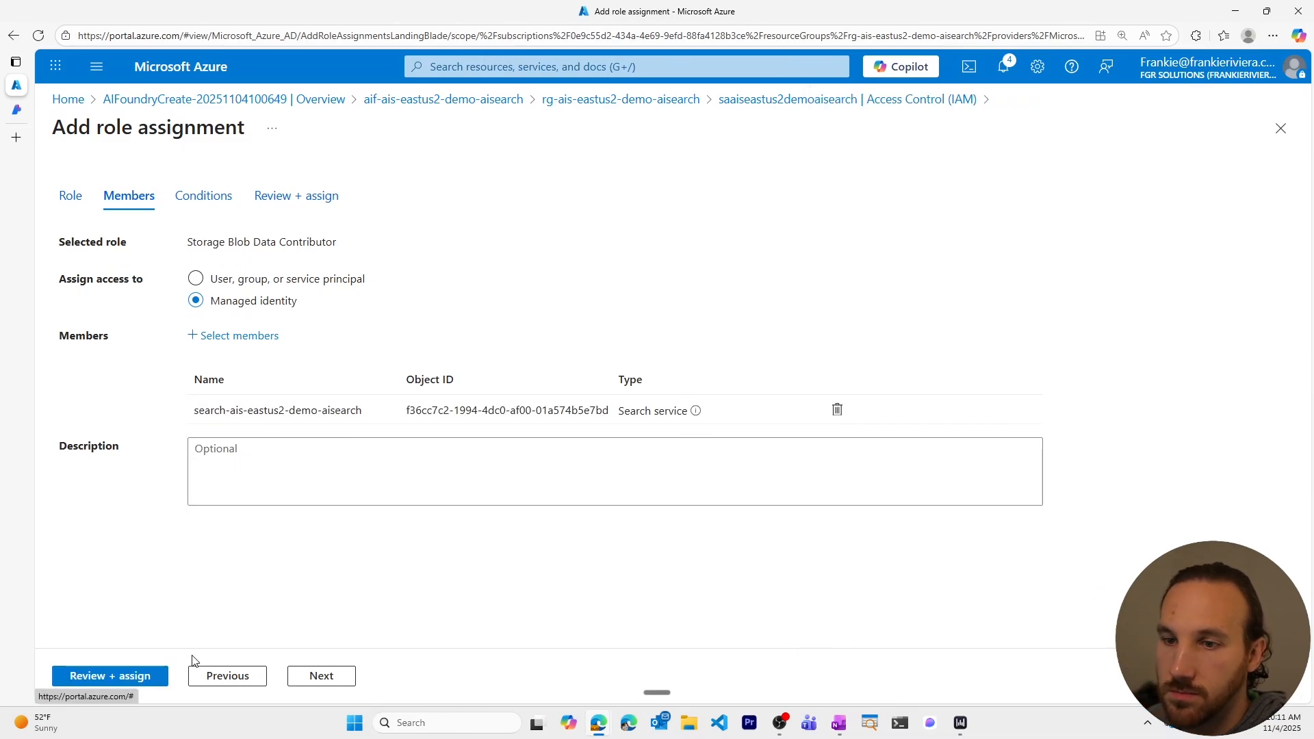
left_click(143, 679)
left_click(142, 680)
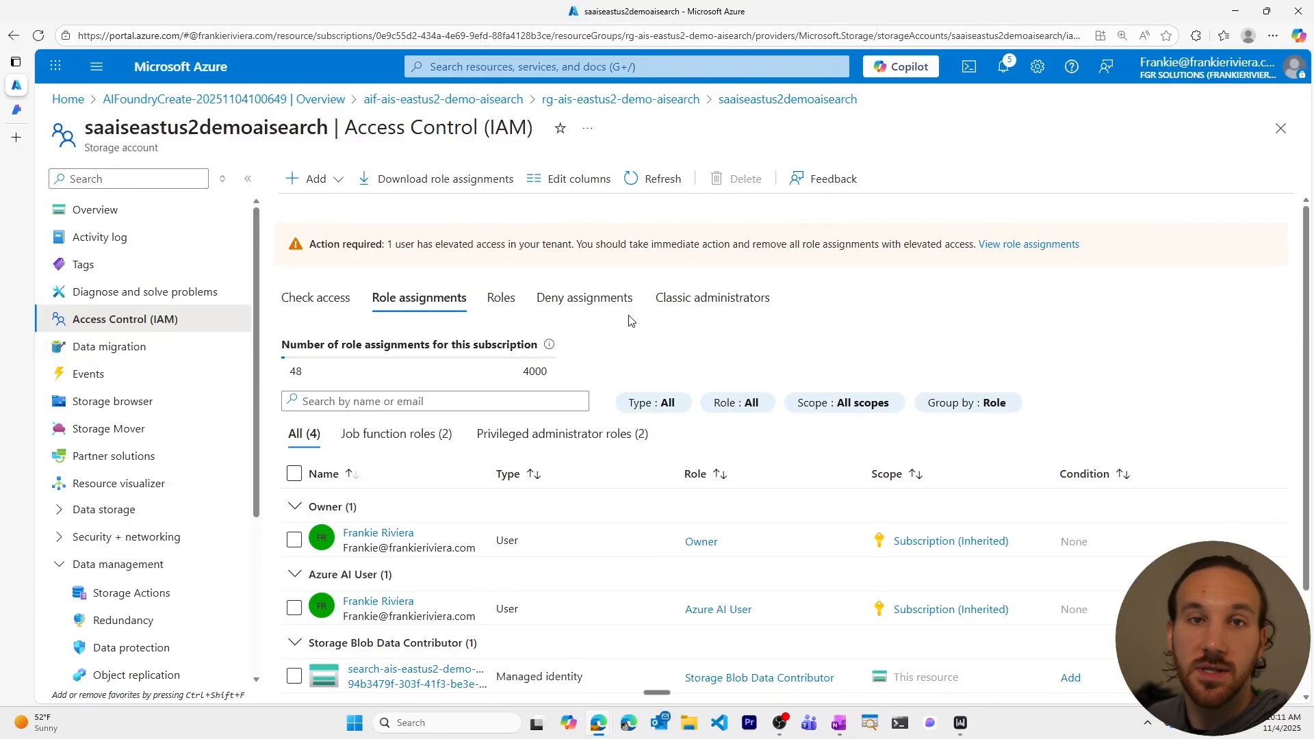
- Go through the resource group to aif-ais-eastus2-demo-aisearch, launch its Azure AI Foundry portal, and show the project's model deployments
left_click(621, 100)
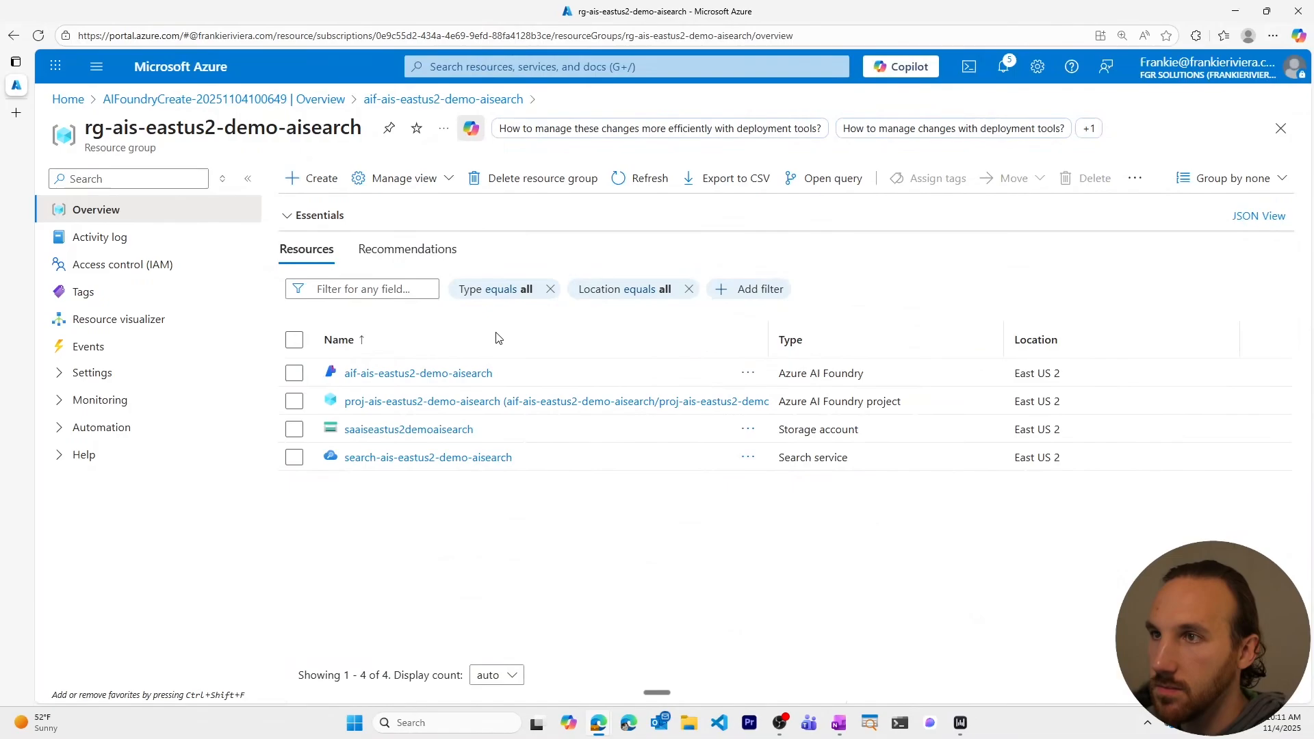
left_click(434, 375)
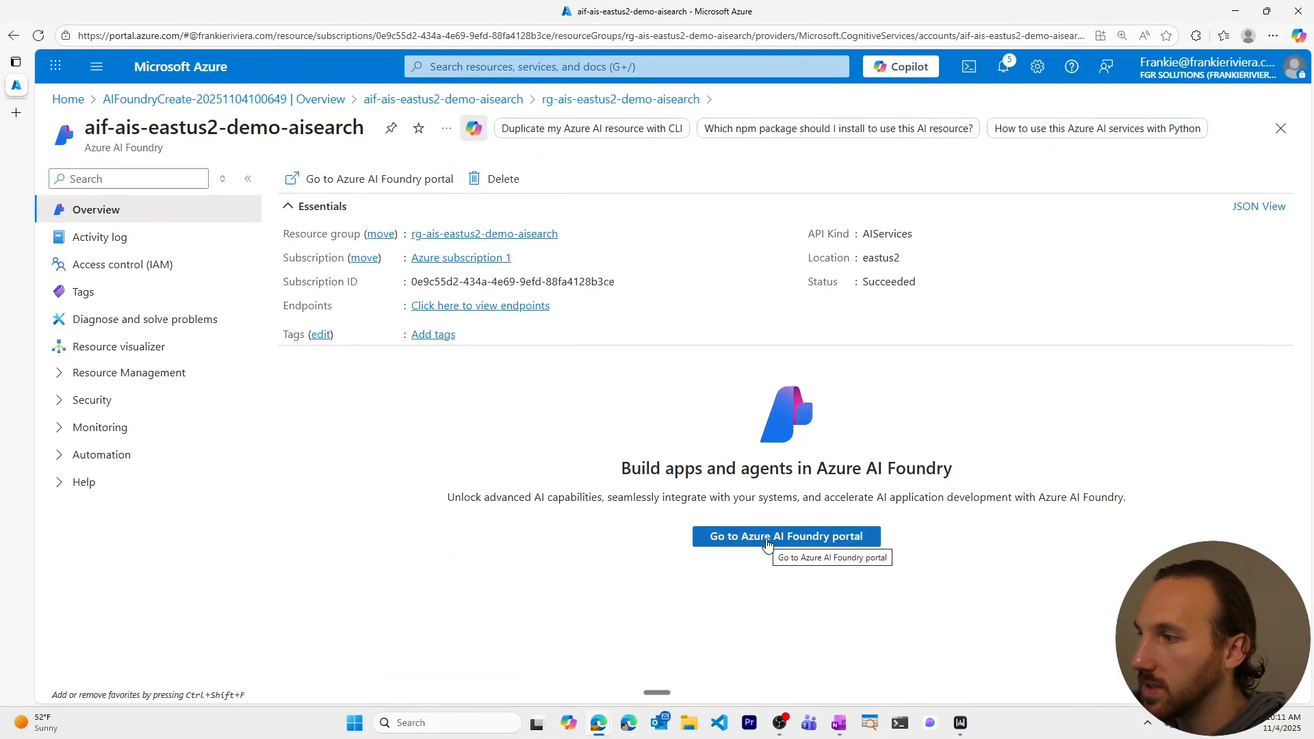
left_click(763, 538)
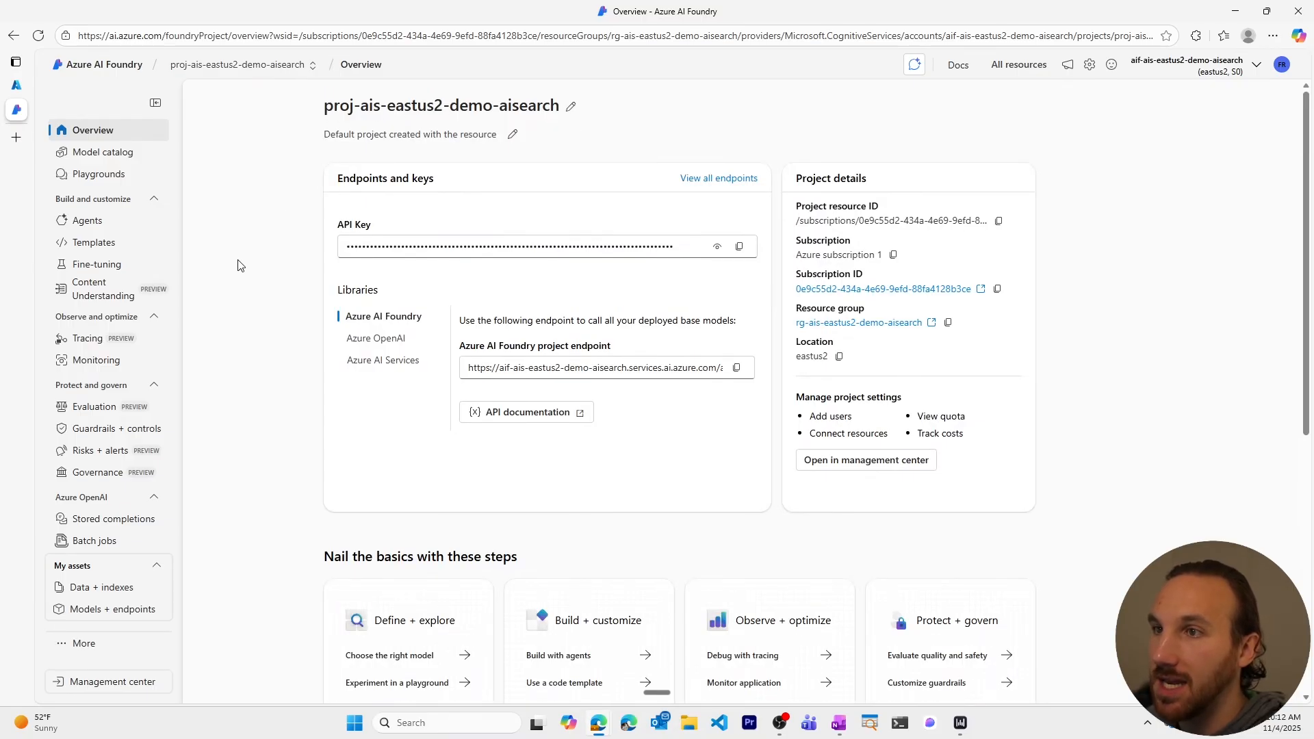
left_click(126, 615)
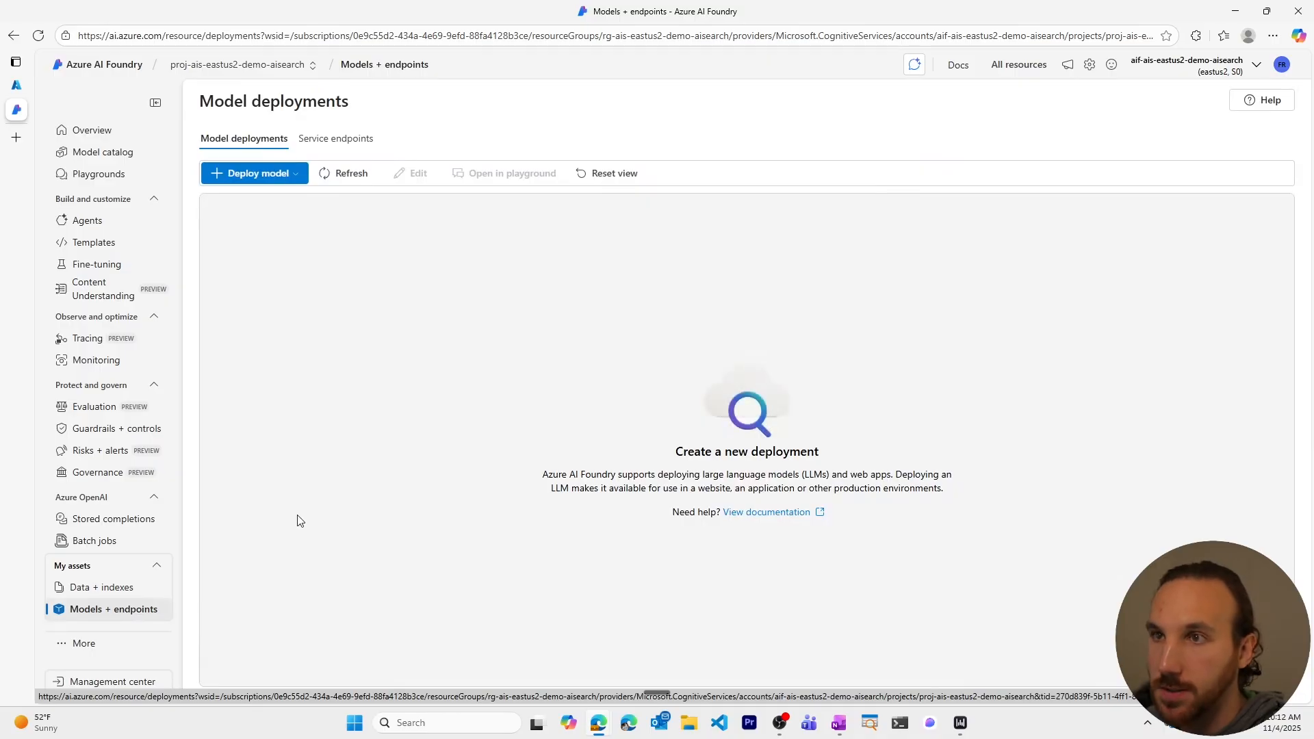
- Start a base model deployment, filter the models to the Embeddings inference task, and choose text-embedding-3-small
left_click(295, 177)
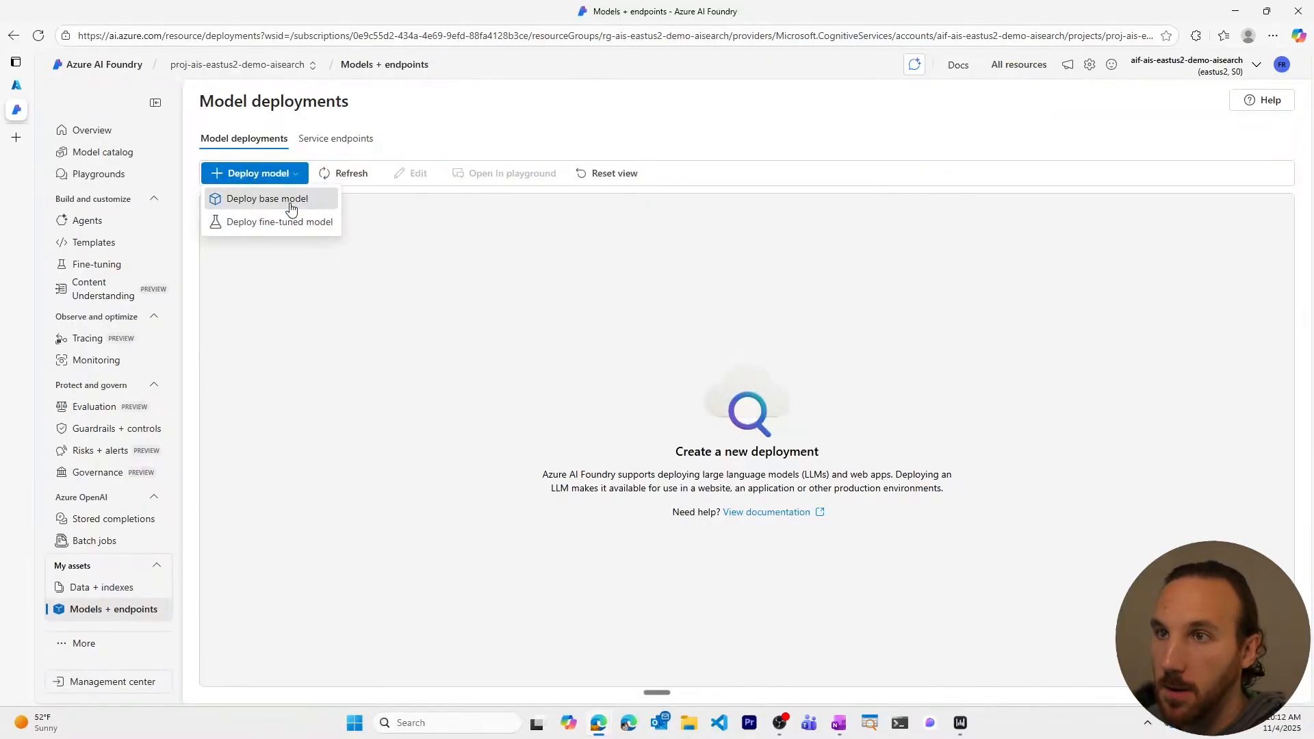
left_click(291, 203)
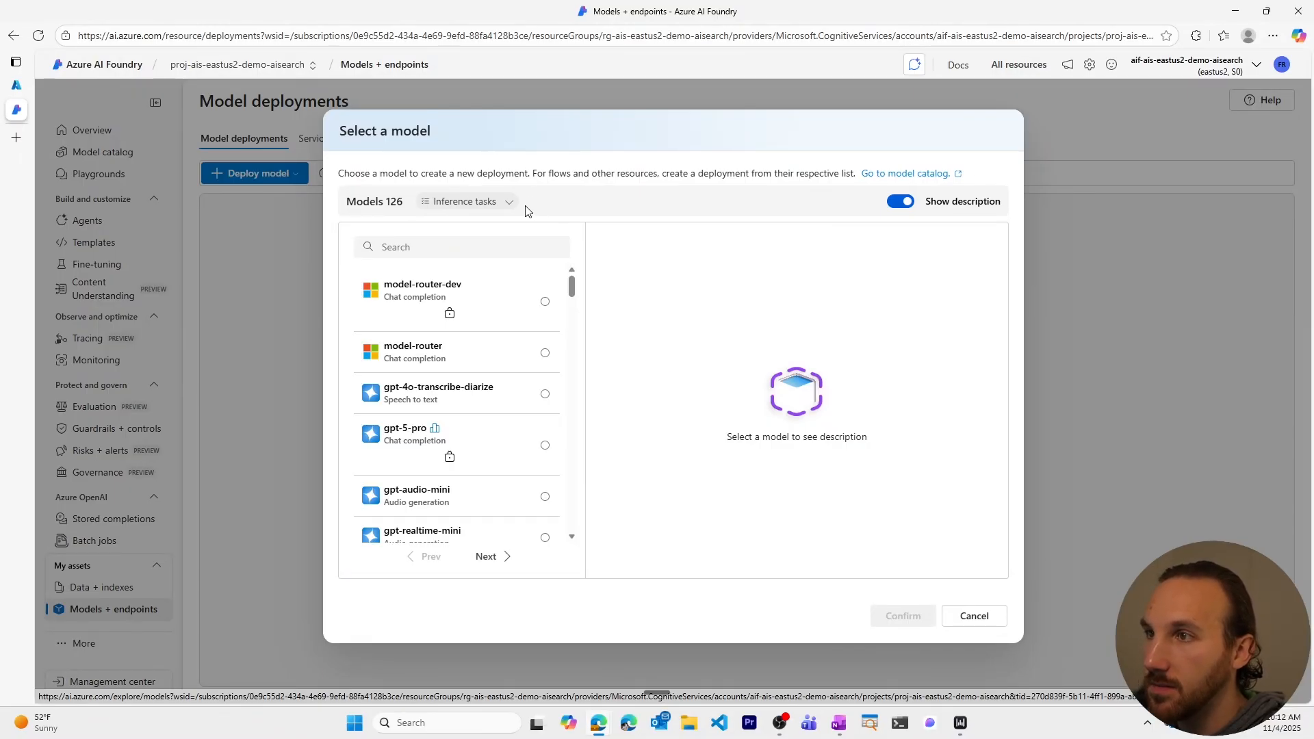
left_click(506, 203)
scroll(513, 336, "down", 5)
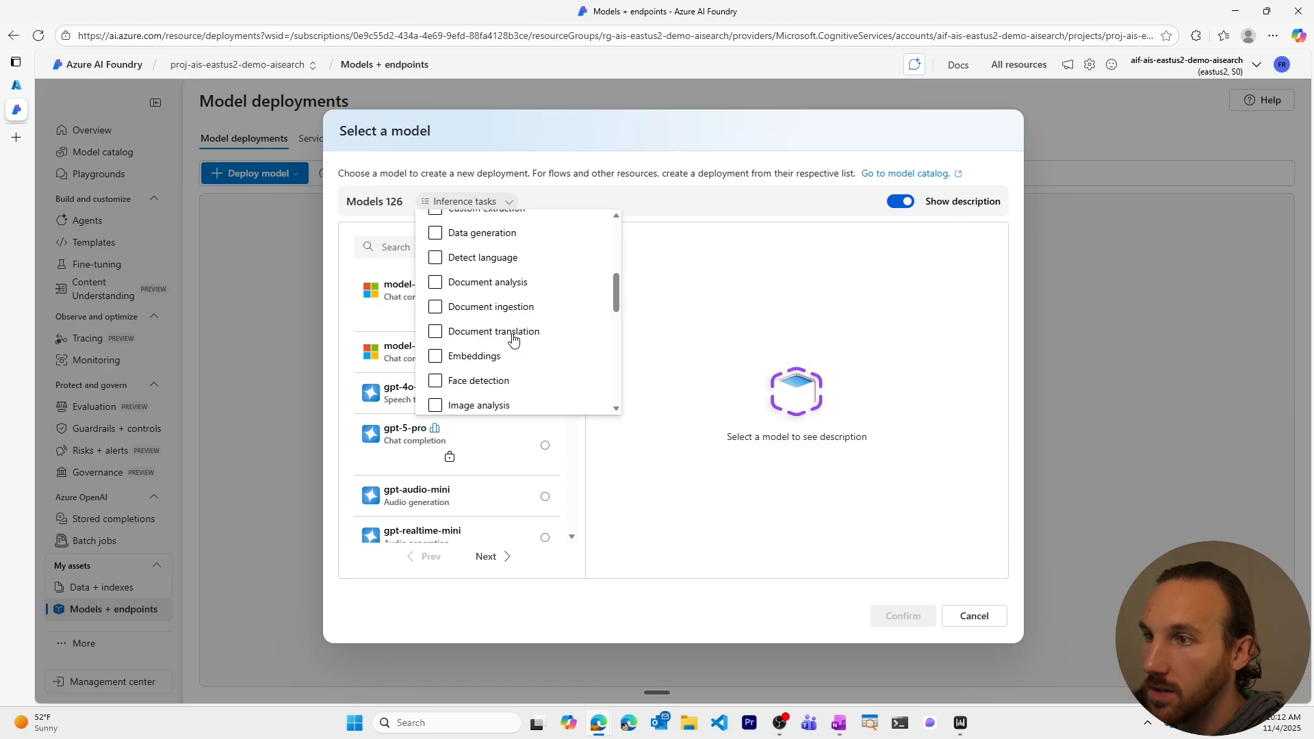
left_click(439, 298)
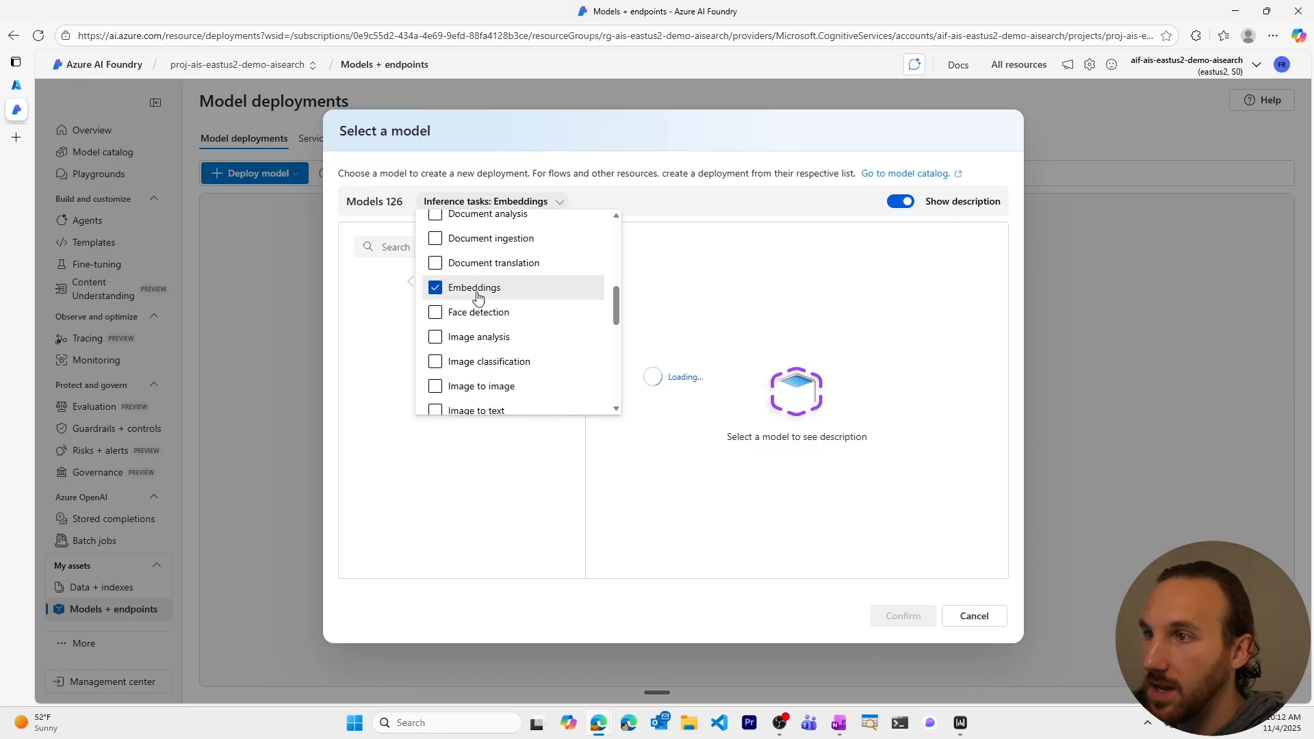
left_click(669, 228)
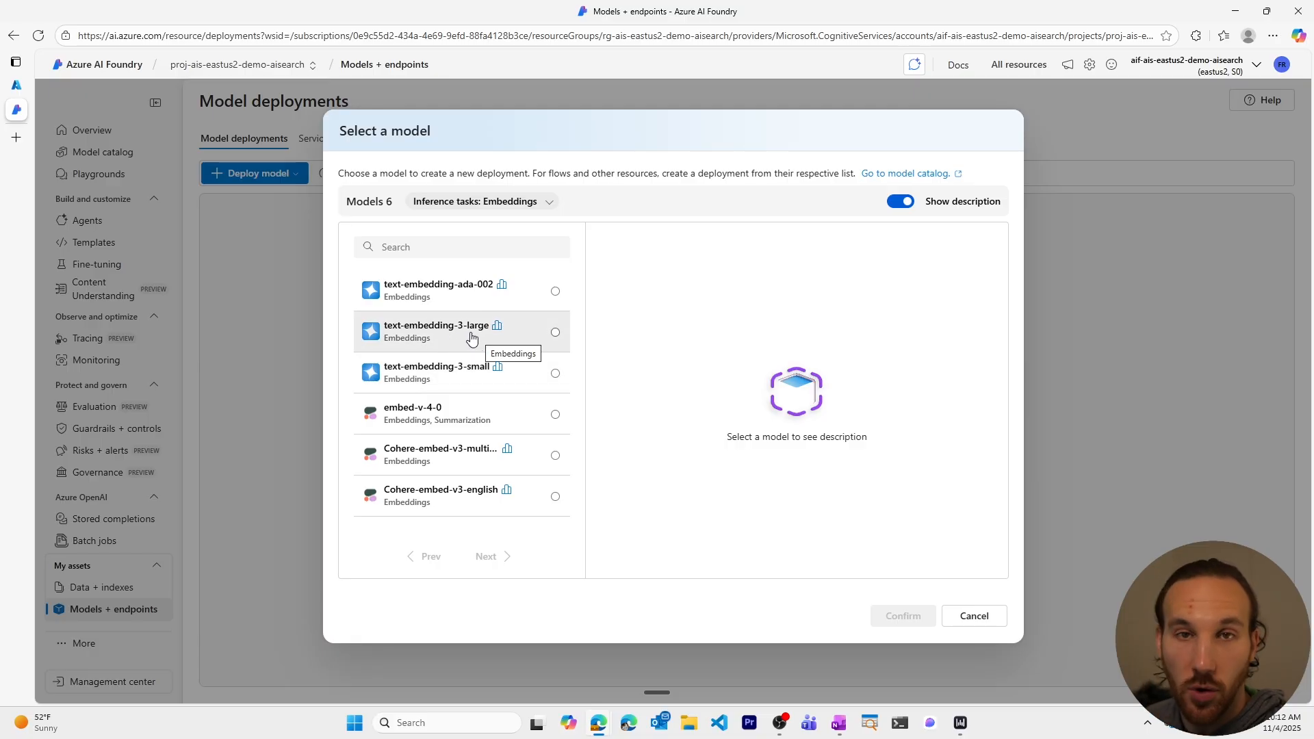
left_click(520, 375)
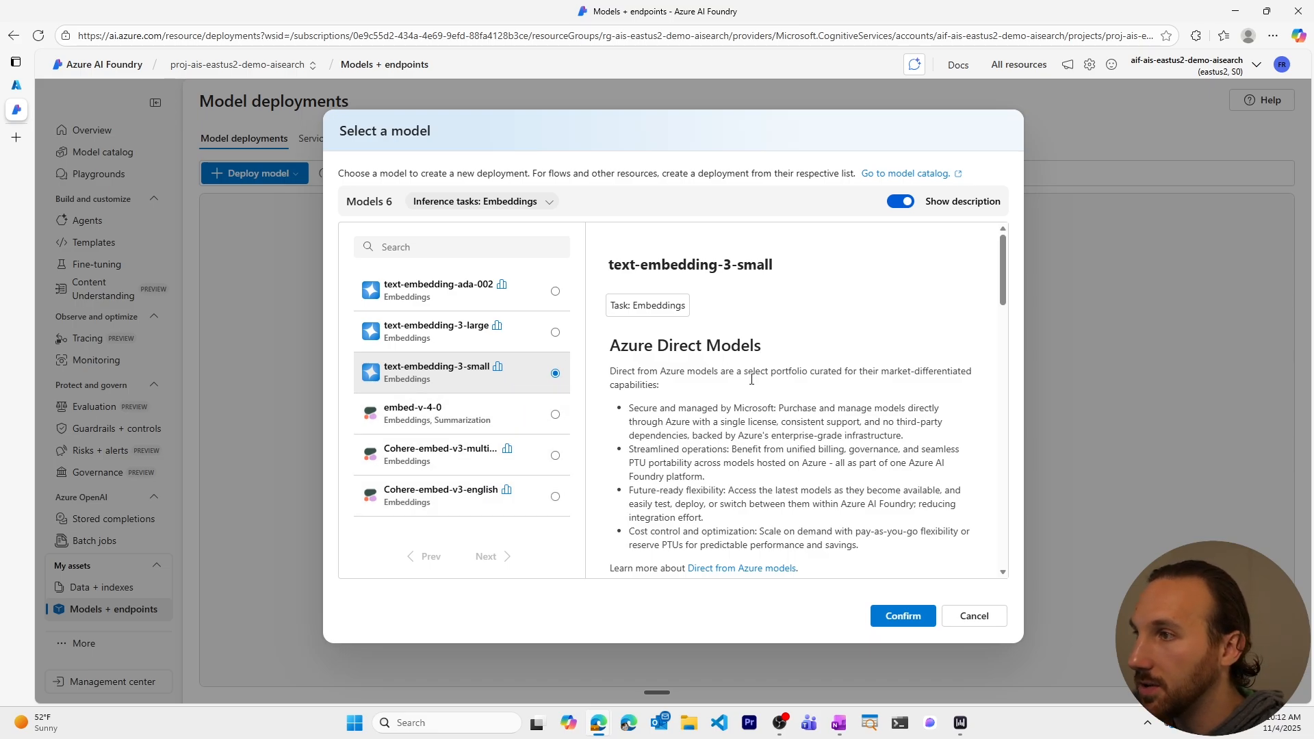
left_click(901, 616)
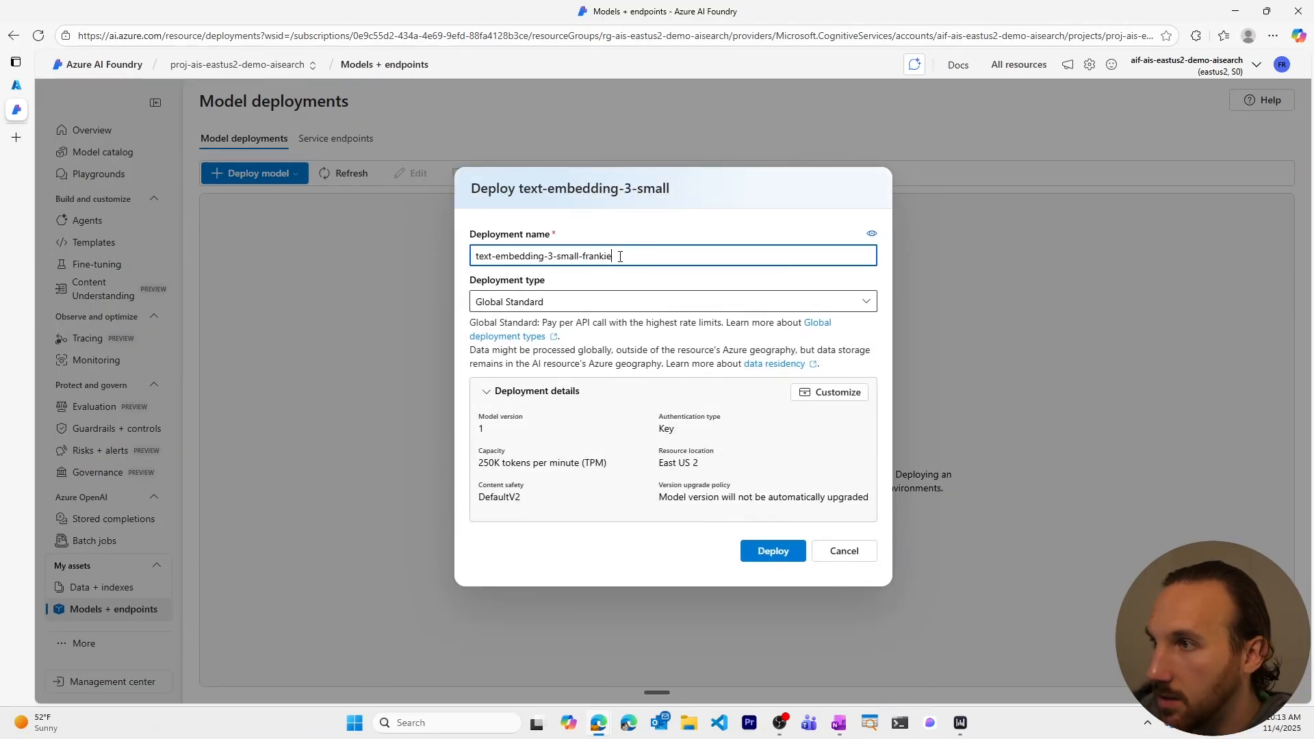
- Name the deployment text-embedding-3-small-frankies-bakery and deploy it with the Global Standard deployment type
type("-frankies-b")
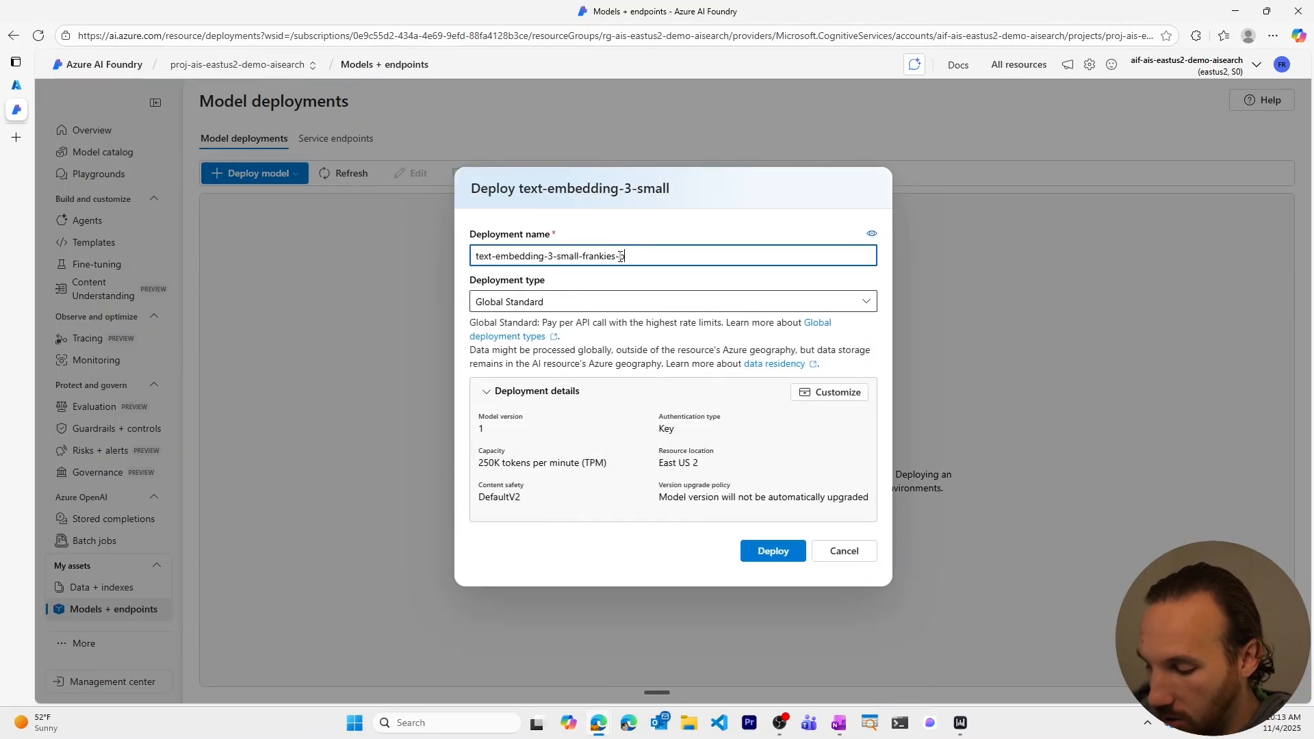
type("akery")
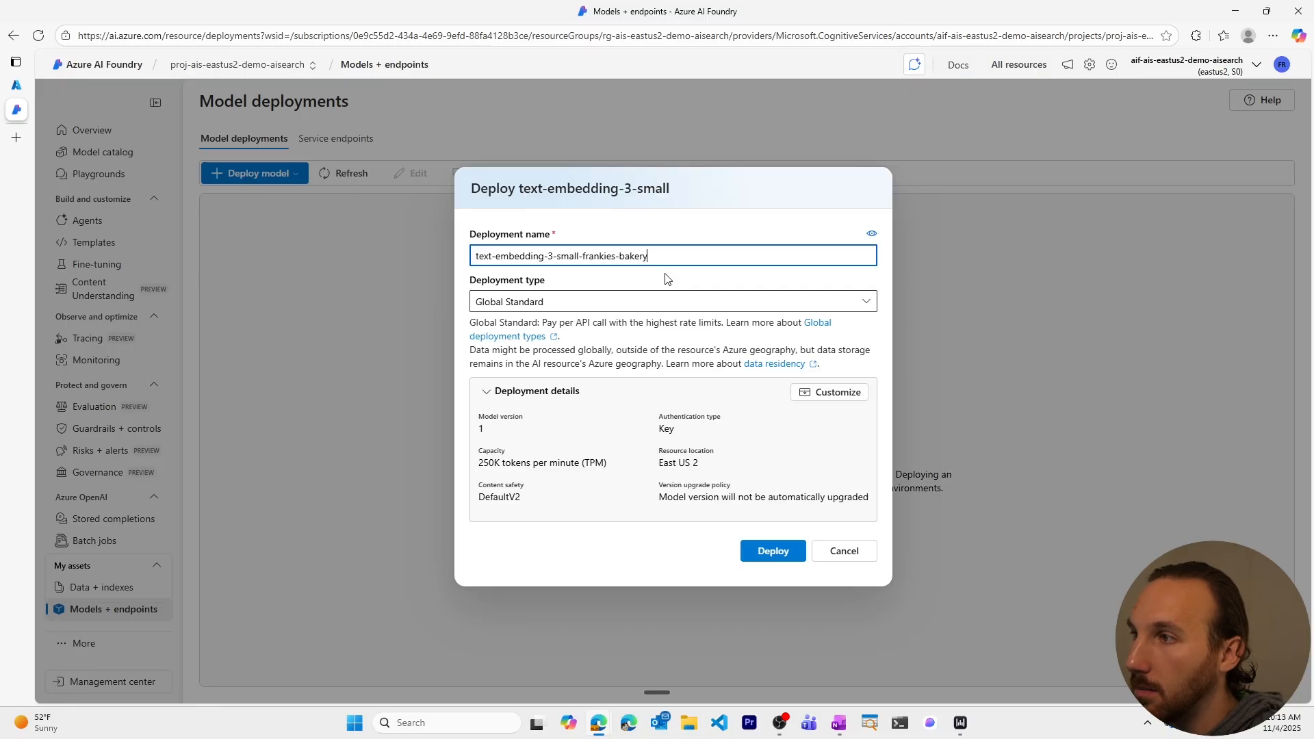
left_click(773, 551)
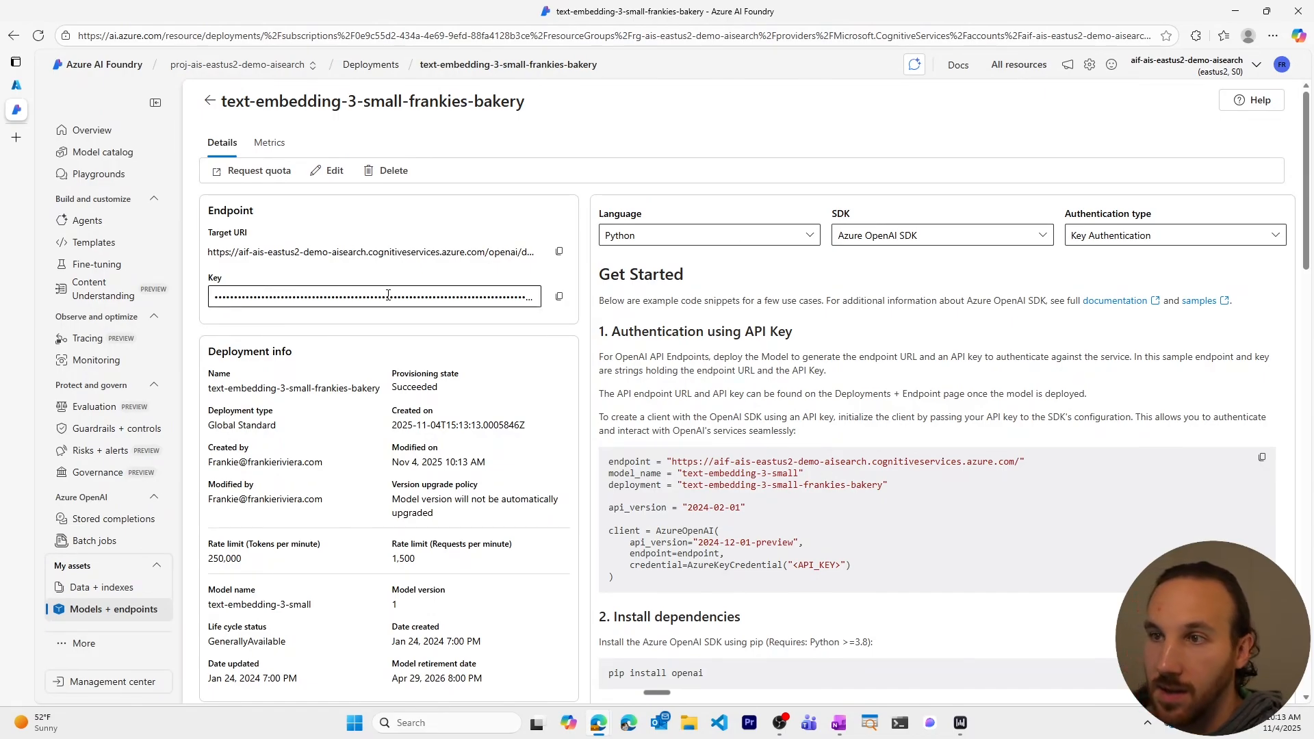
- Switch back to the Azure portal and show the indexes of the search service search-ais-eastus2-demo-aisearch via its resource group
left_click(16, 85)
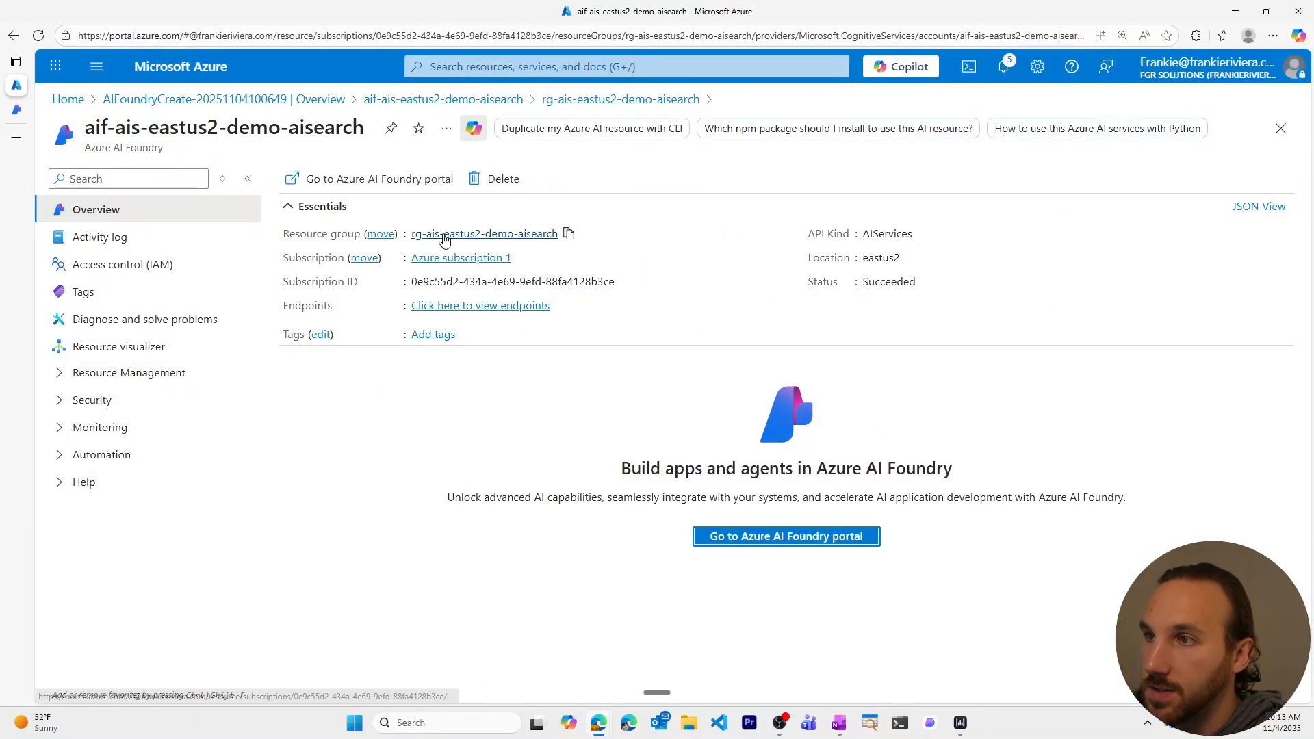
left_click(485, 234)
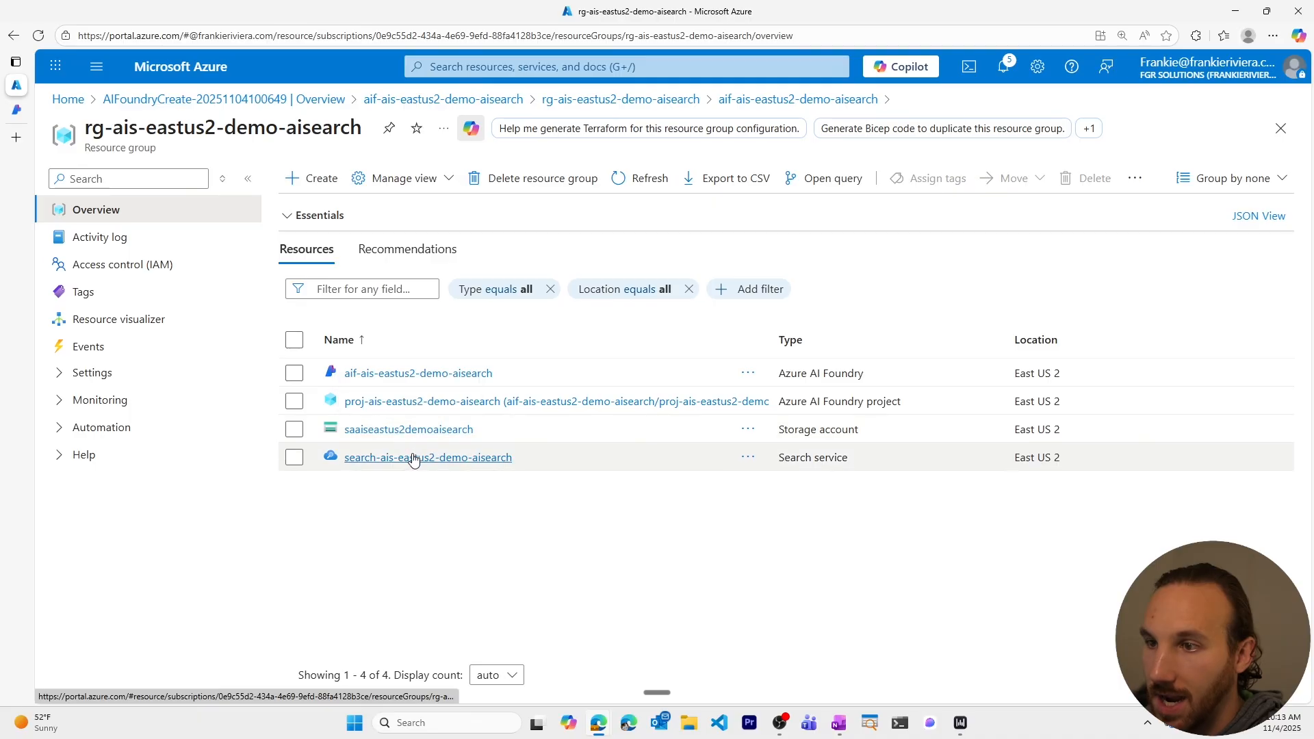
left_click(414, 457)
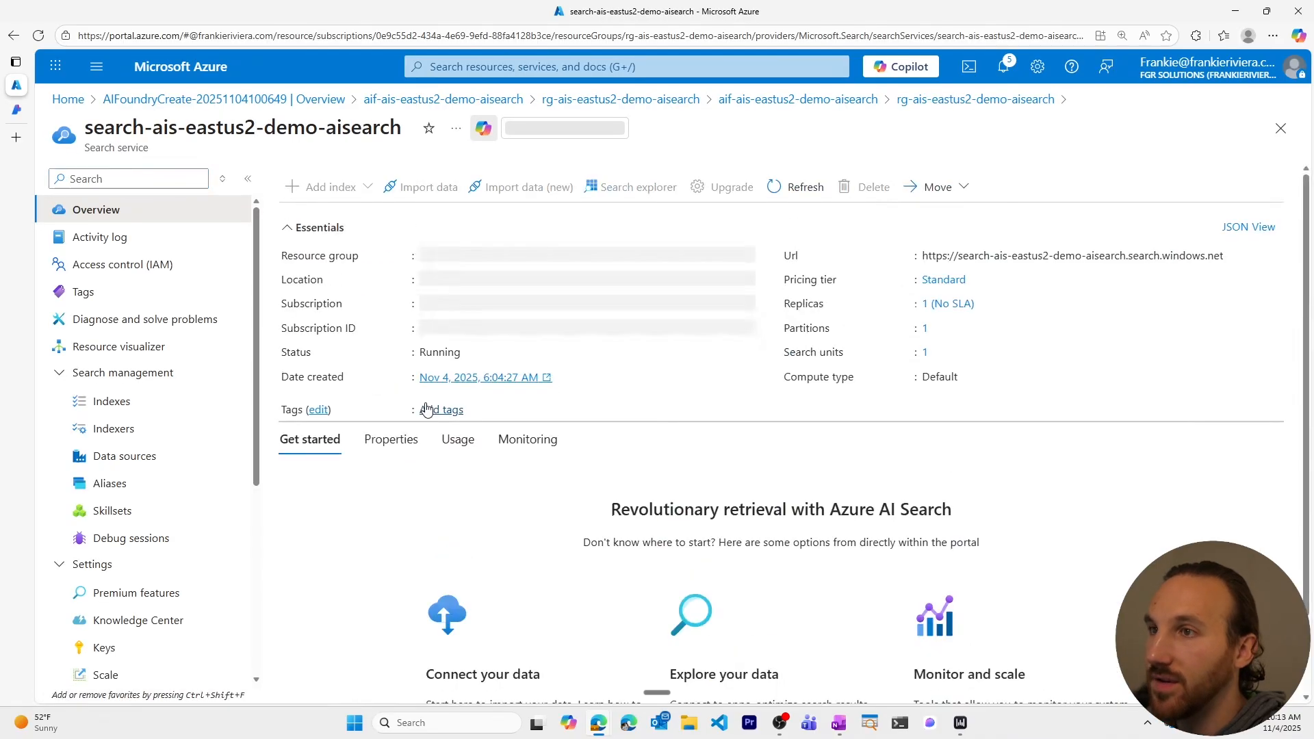
left_click(180, 407)
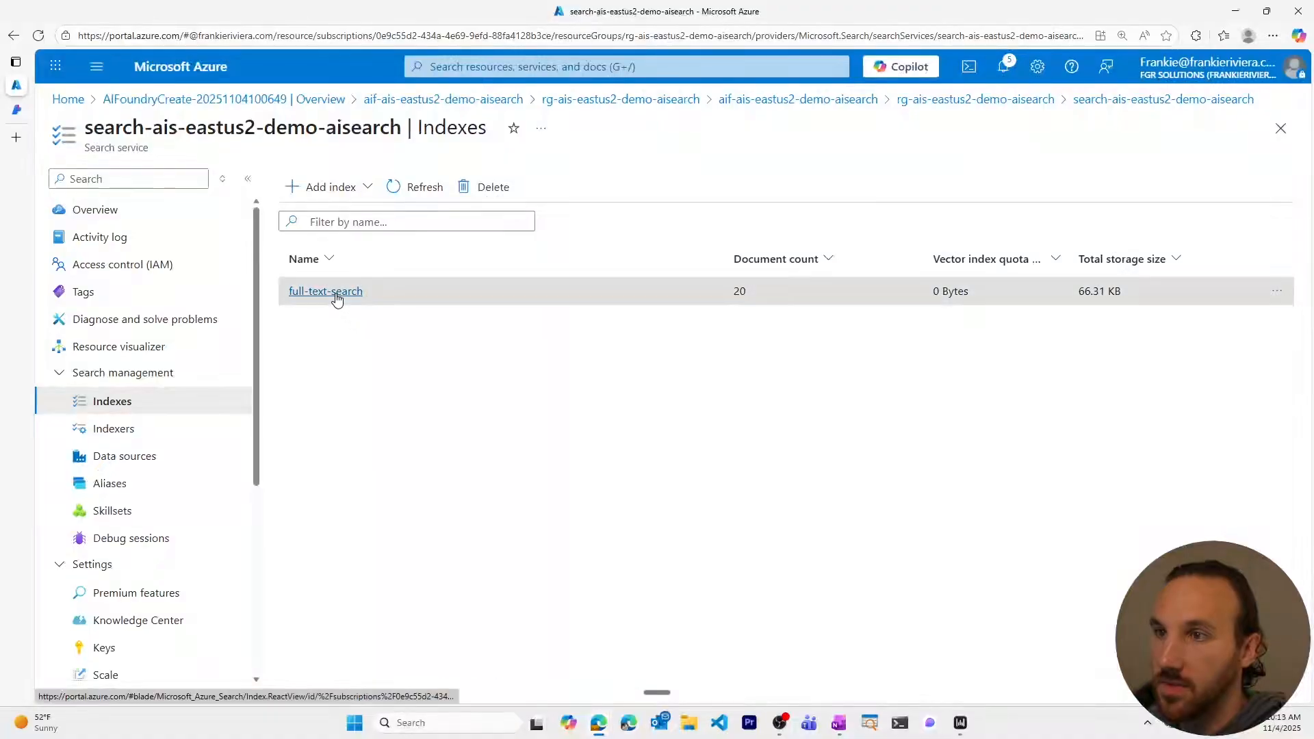
- Add a field named content_vector of type Collection(Edm.Single) to the full-text-search index
left_click(336, 297)
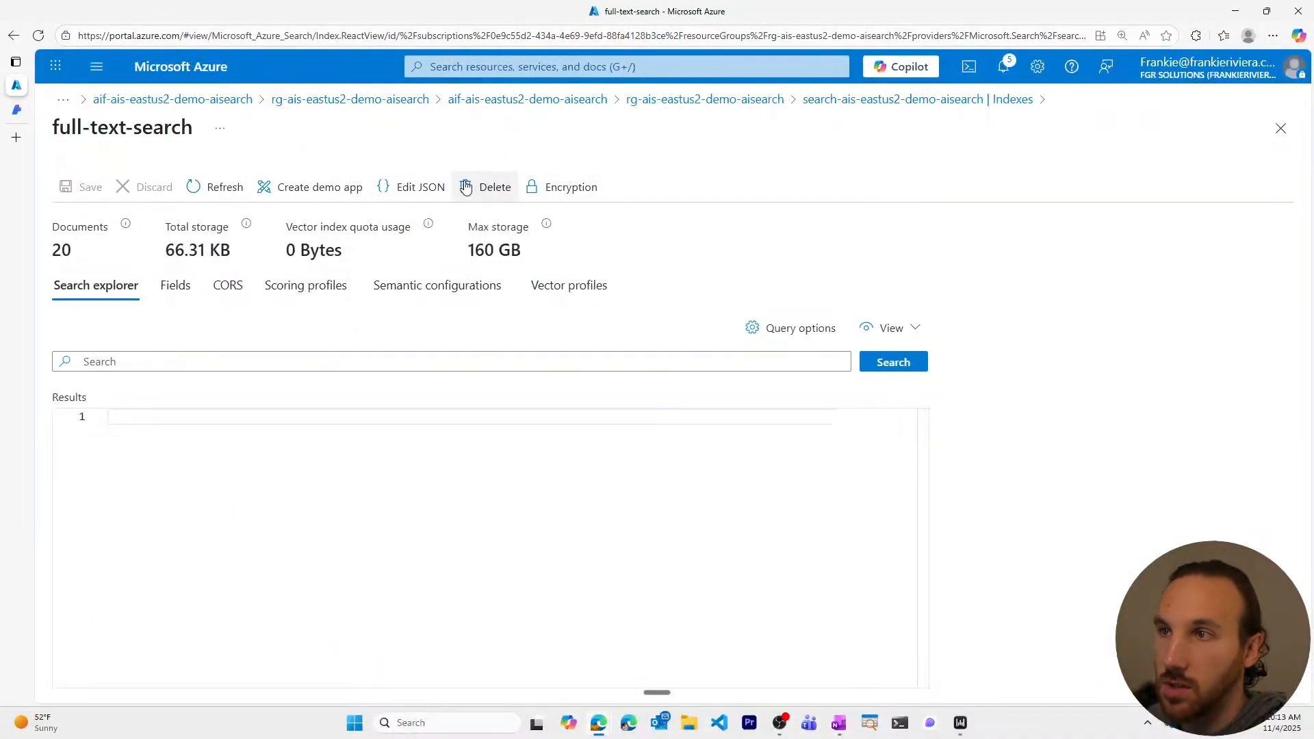
left_click(184, 293)
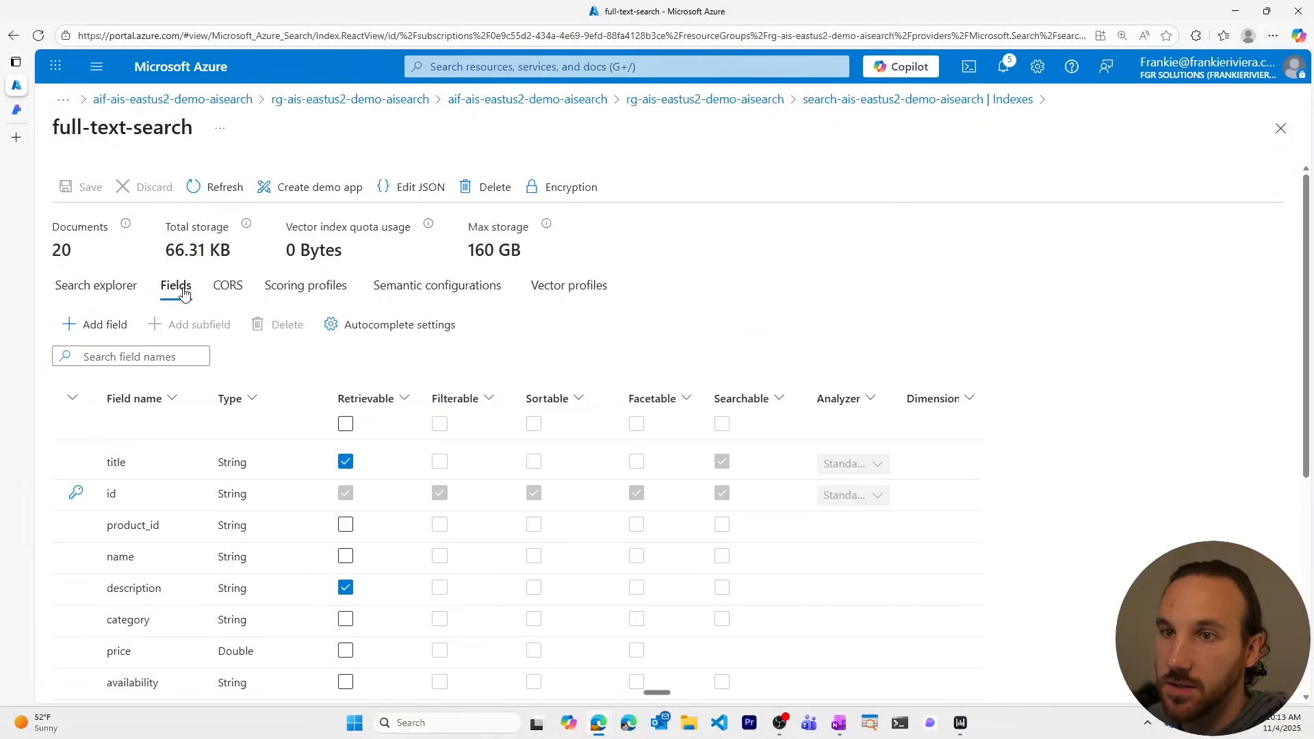
left_click(113, 325)
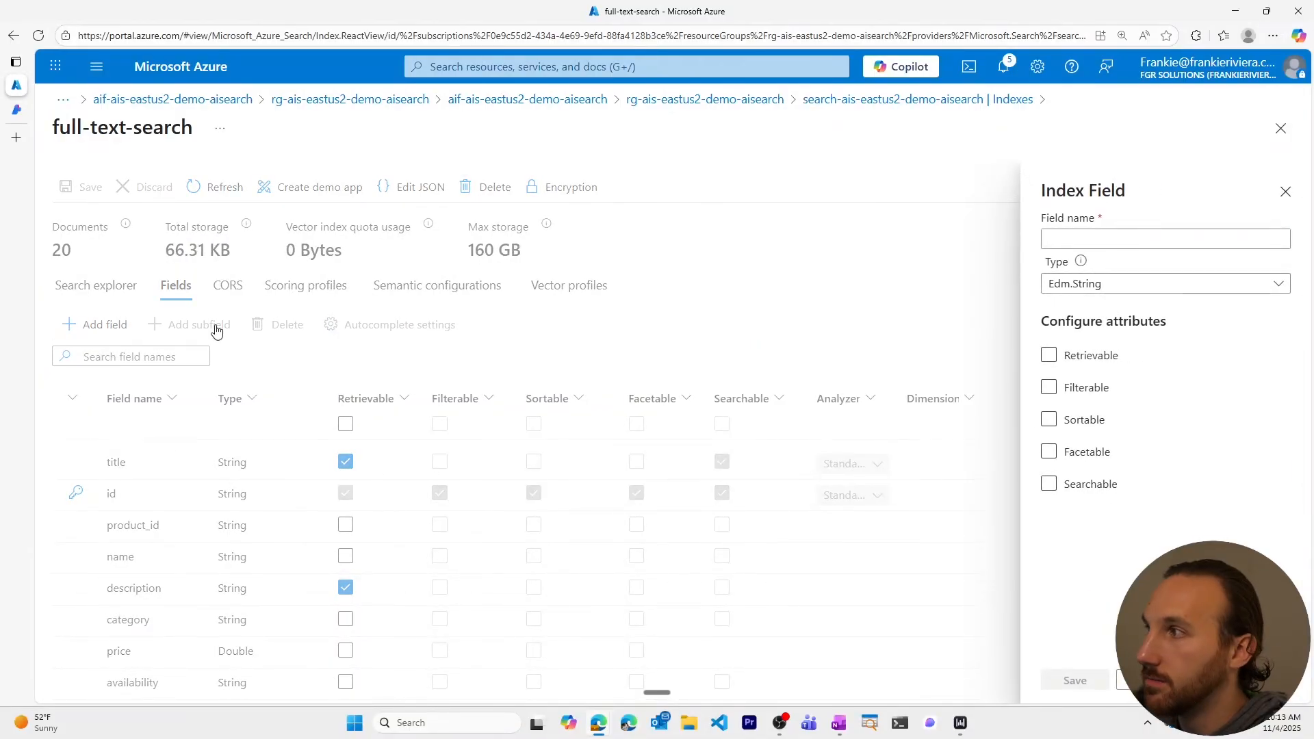
left_click(1088, 237)
type("content_vector")
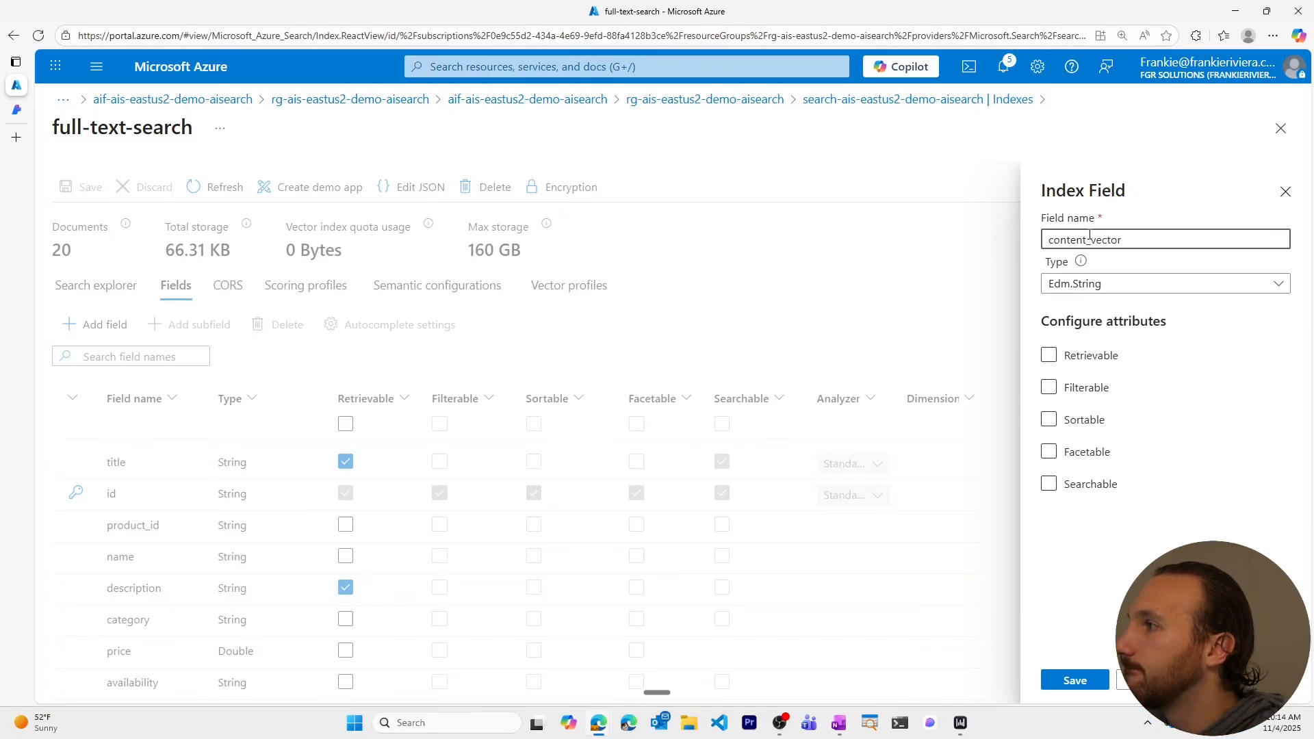
left_click(1188, 285)
scroll(946, 444, "down", 2)
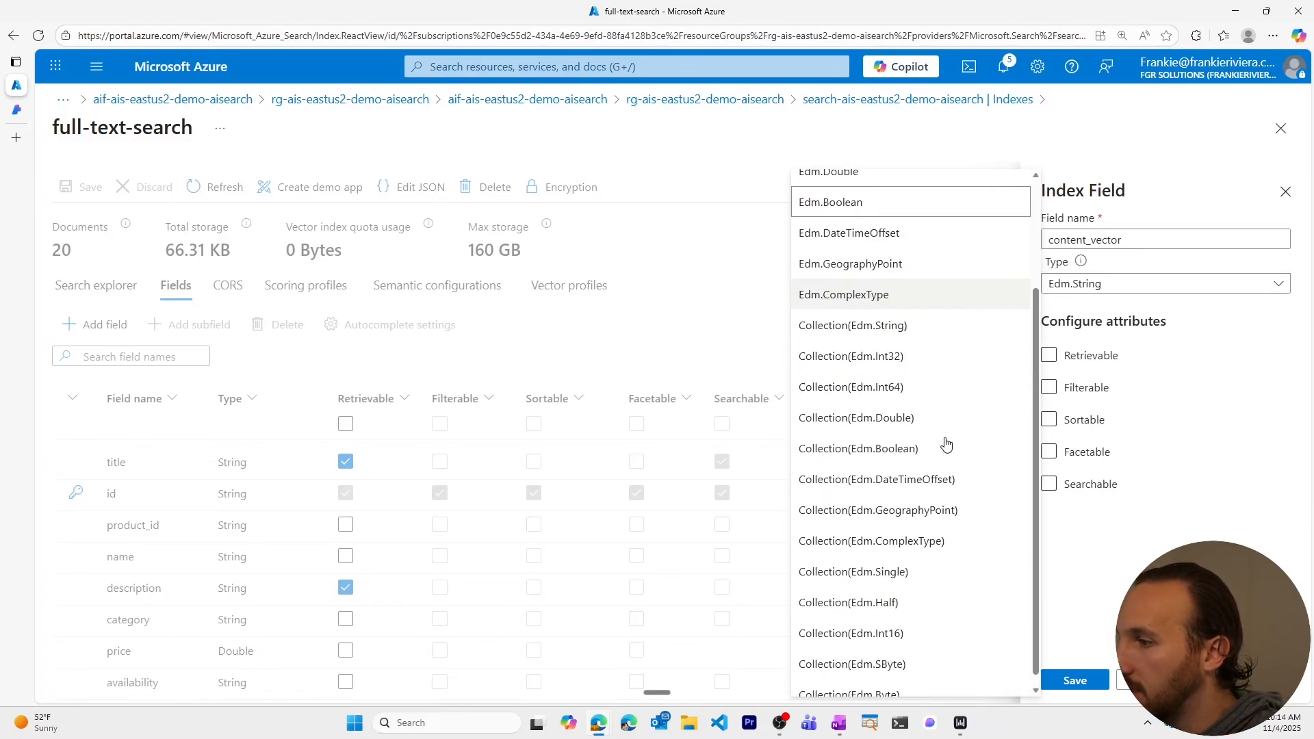
left_click(910, 573)
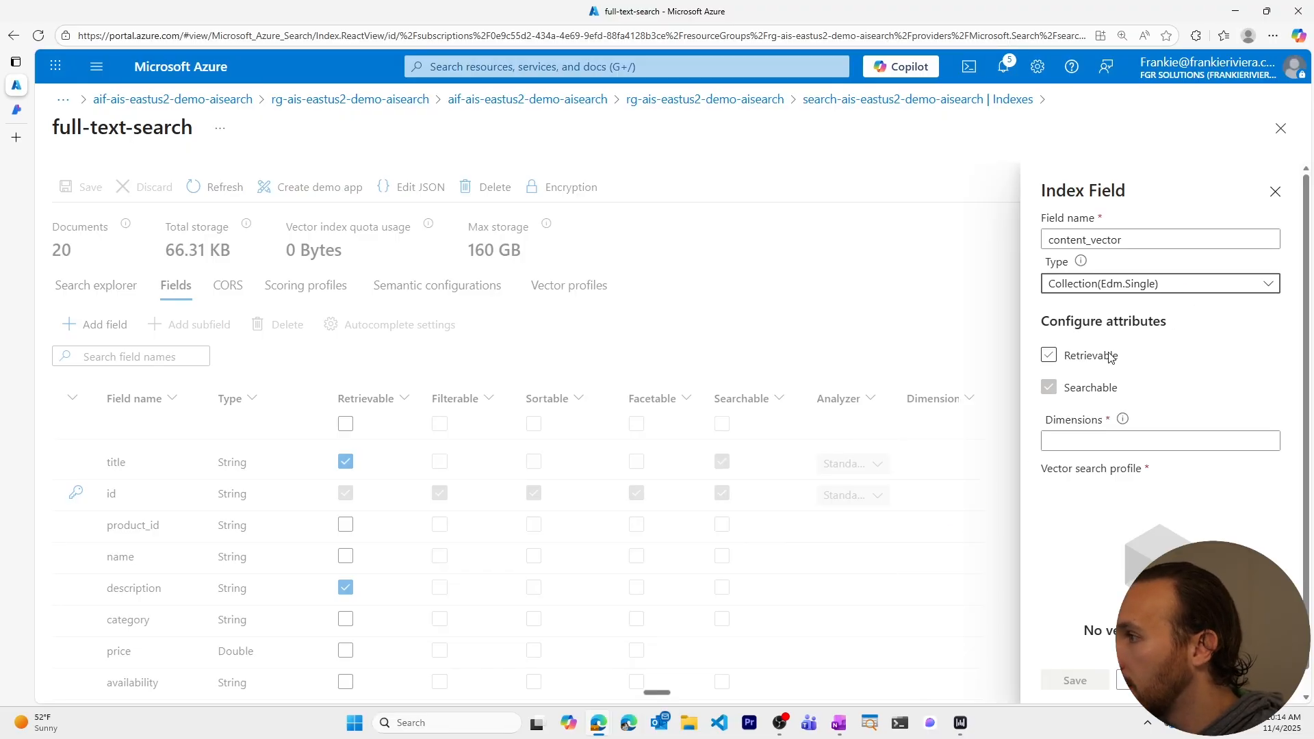
- Find the supported dimensions by model name in the Azure OpenAI Embedding skill documentation and copy the maximum for text-embedding-3-small
mouse_move(1123, 420)
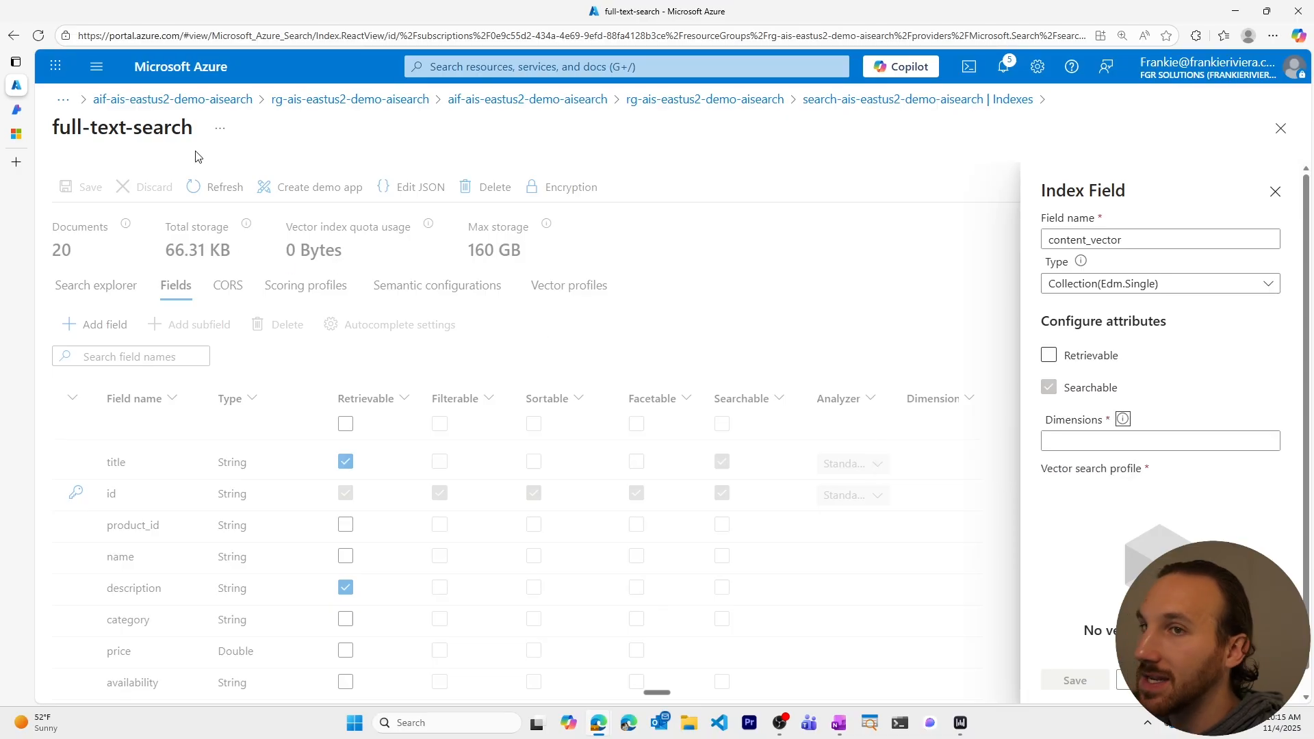
left_click(23, 134)
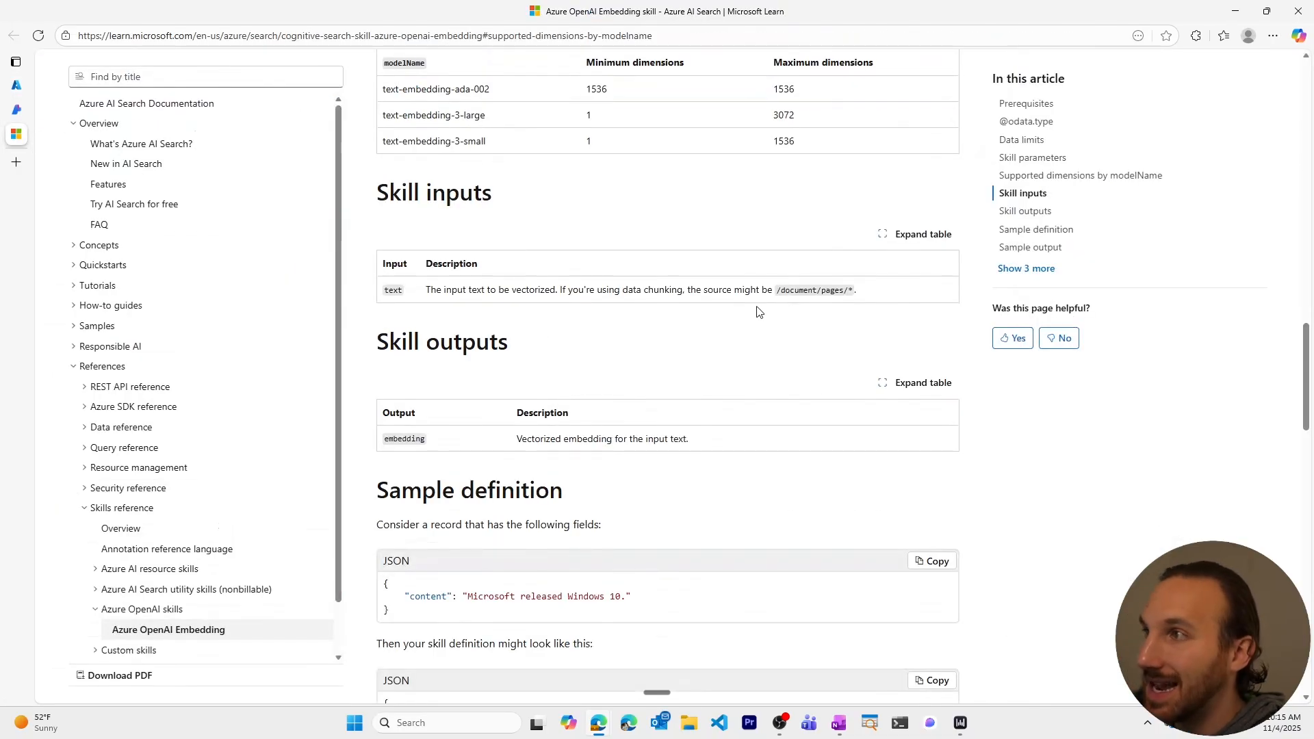
scroll(755, 312, "up", 5)
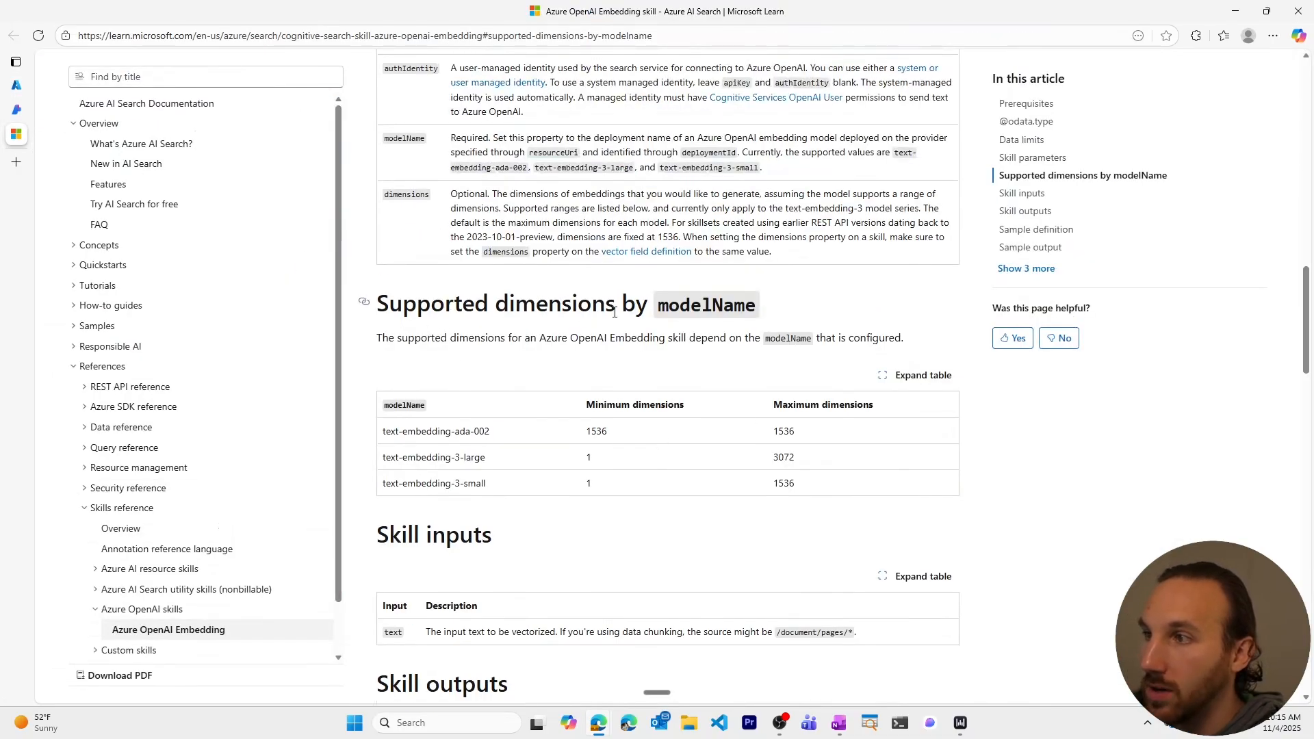
left_click_drag(487, 483, 386, 484)
left_click(479, 492)
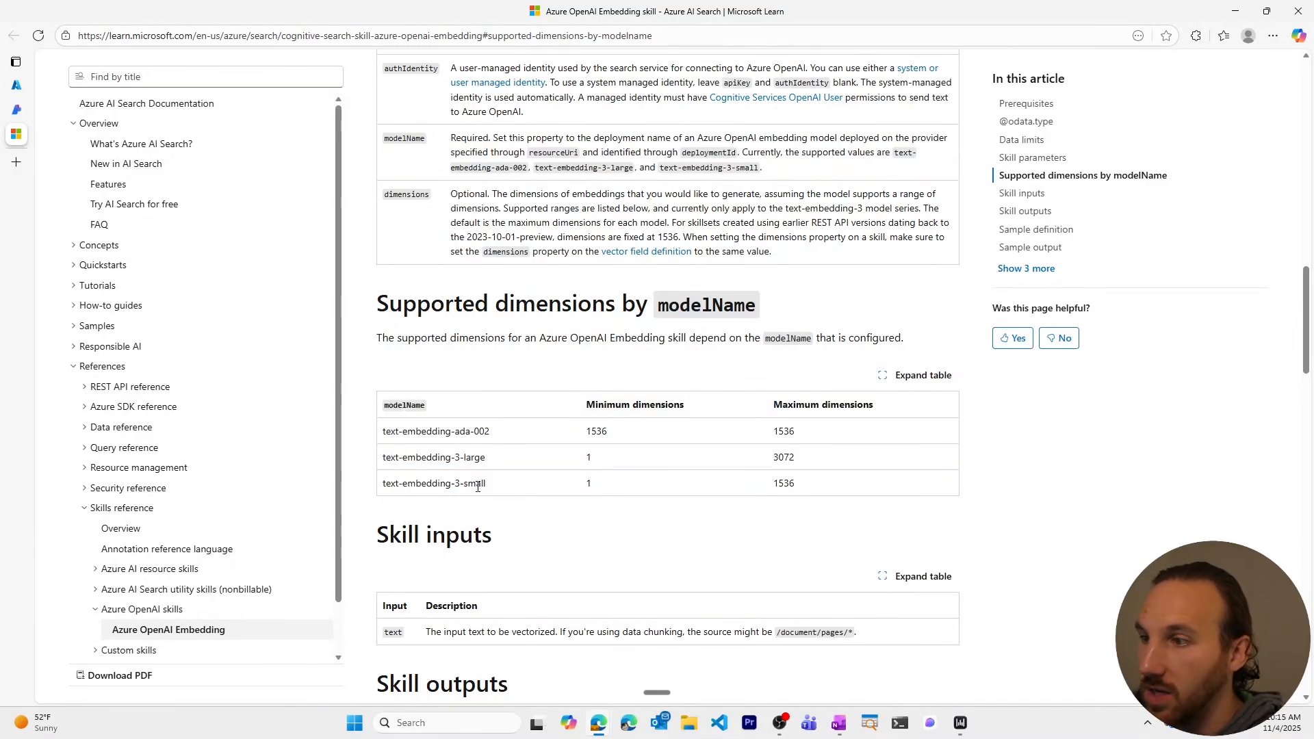
left_click_drag(799, 488, 779, 490)
key("ctrl+c")
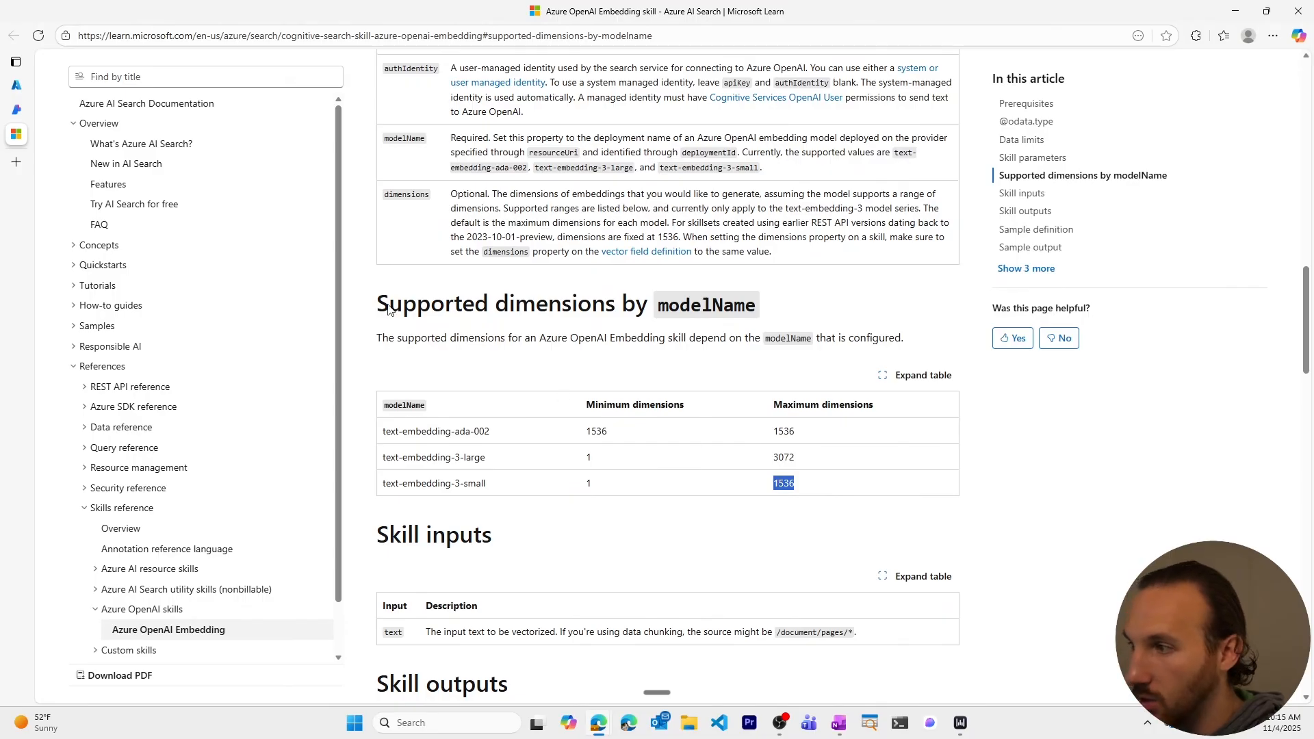
- Return to the Azure portal and set the content_vector field's dimensions to 1536
left_click(26, 91)
left_click(1156, 441)
key("ctrl+v")
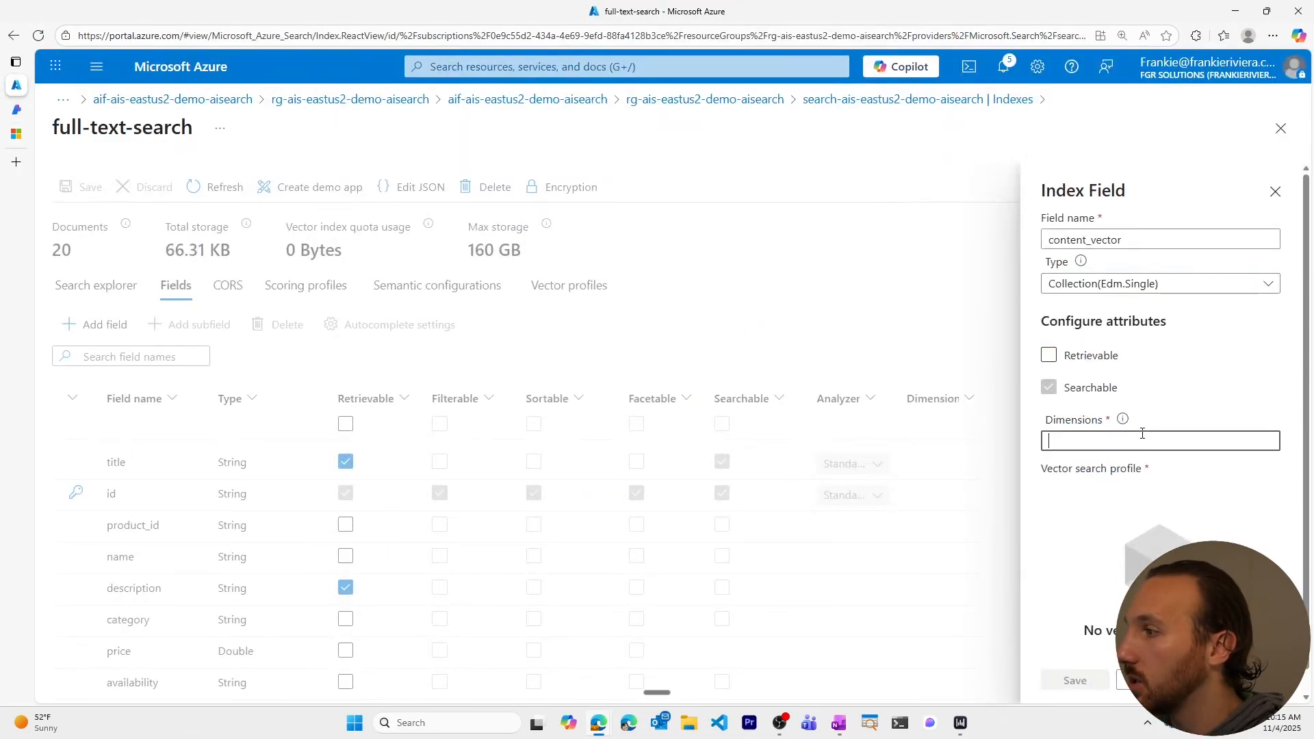
left_click(1152, 366)
- Create a vector search profile for the content_vector field and name it my-vector-profile
scroll(1152, 367, "down", 1)
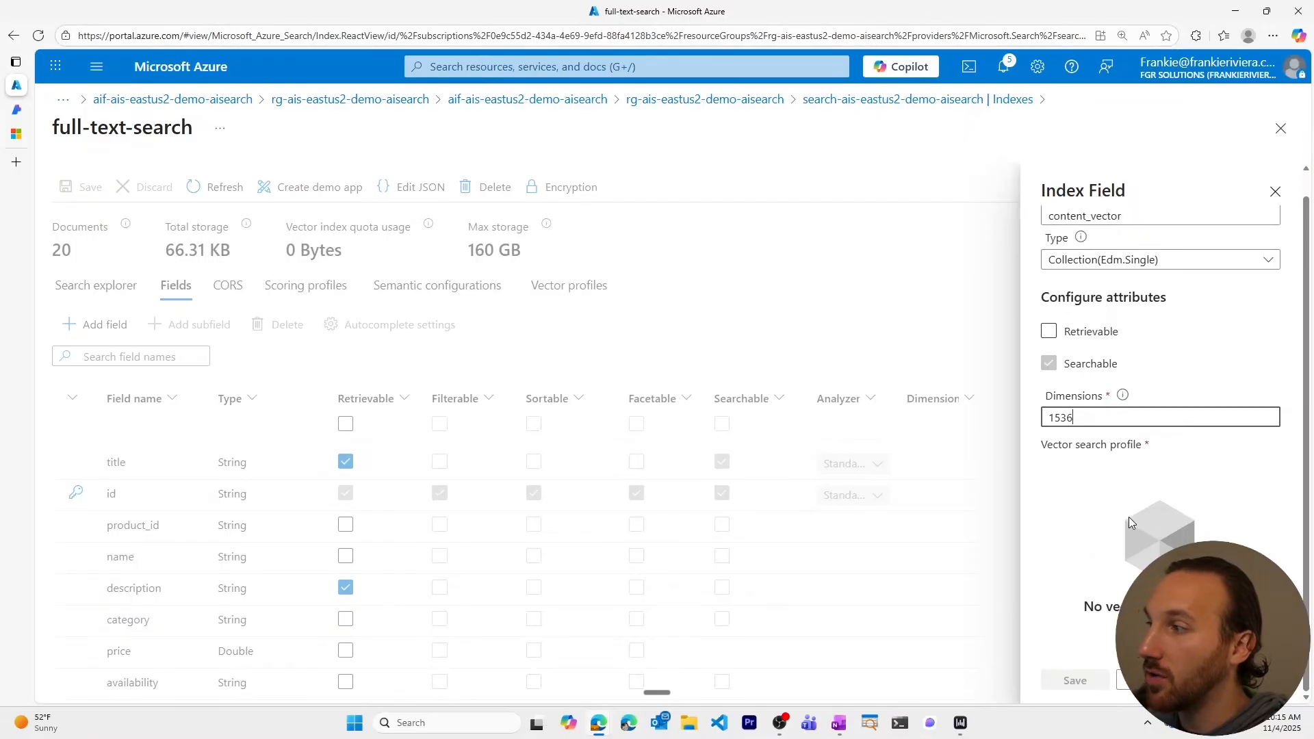
left_click(1160, 634)
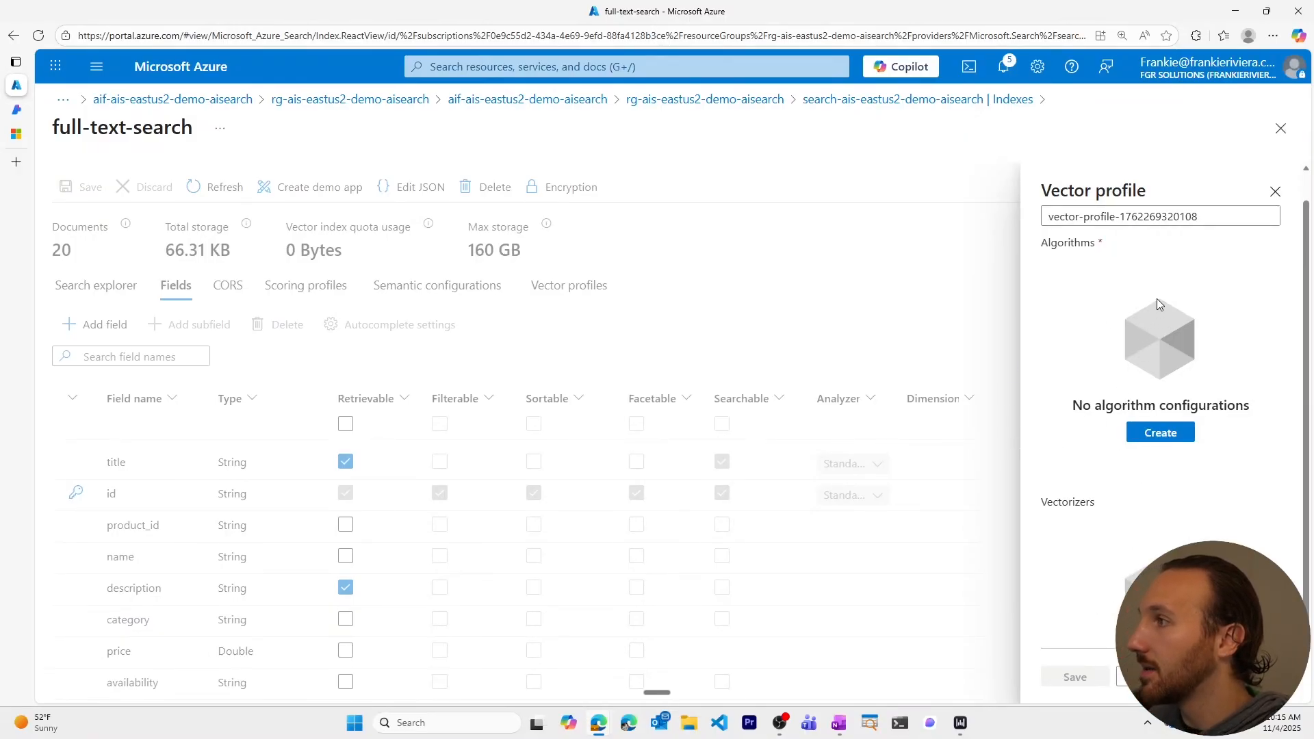
left_click(1051, 217)
type("my")
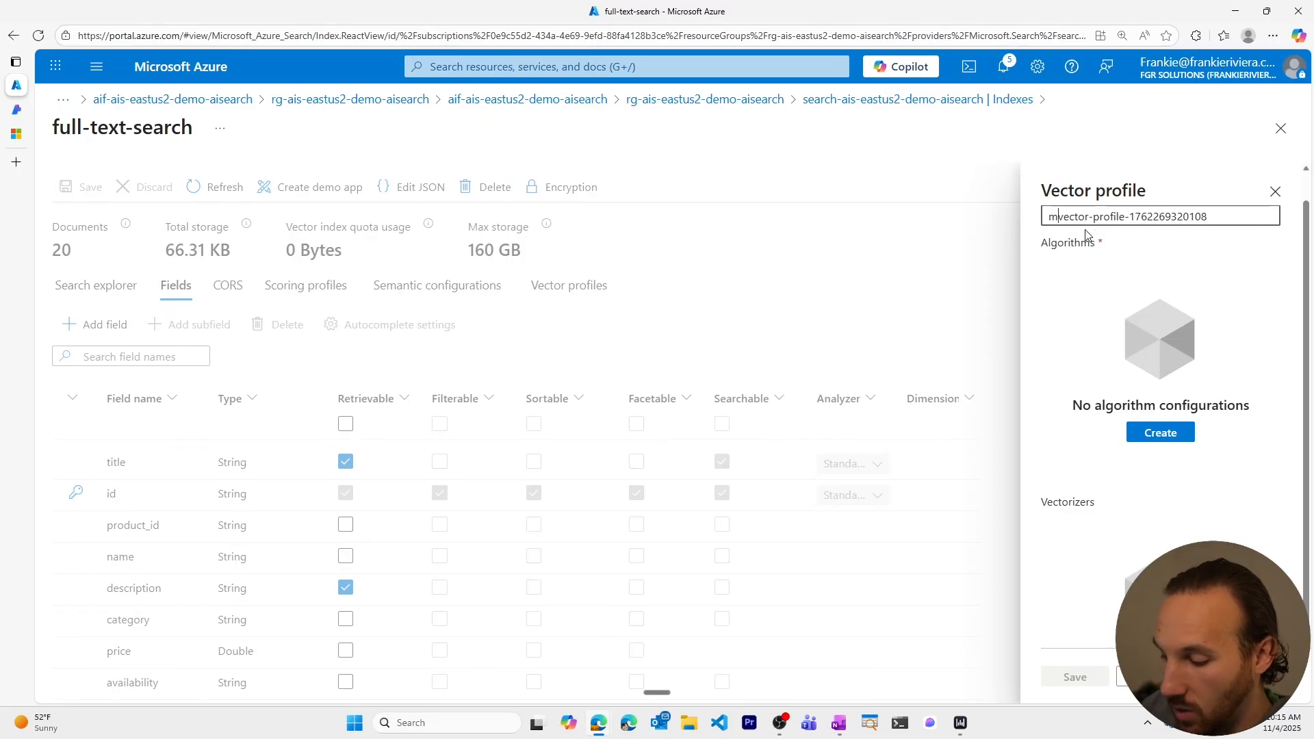
type("-")
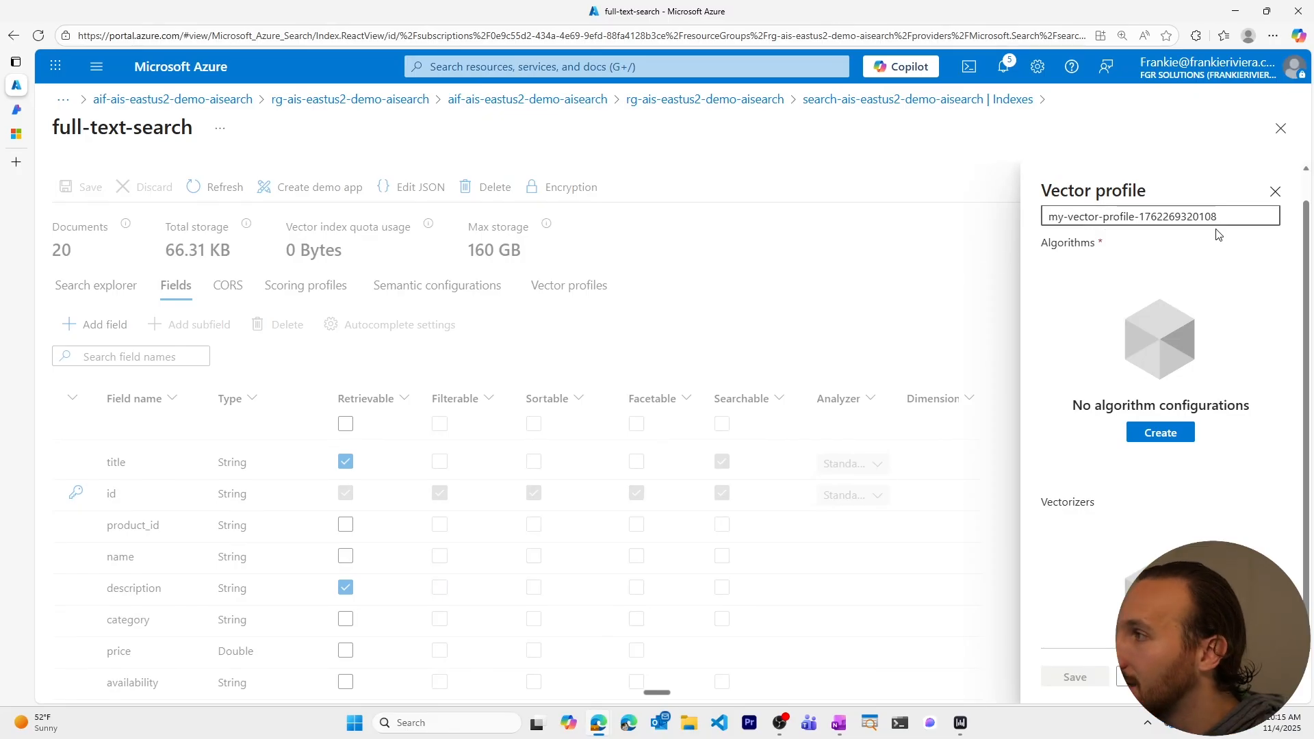
left_click_drag(1226, 217, 1139, 217)
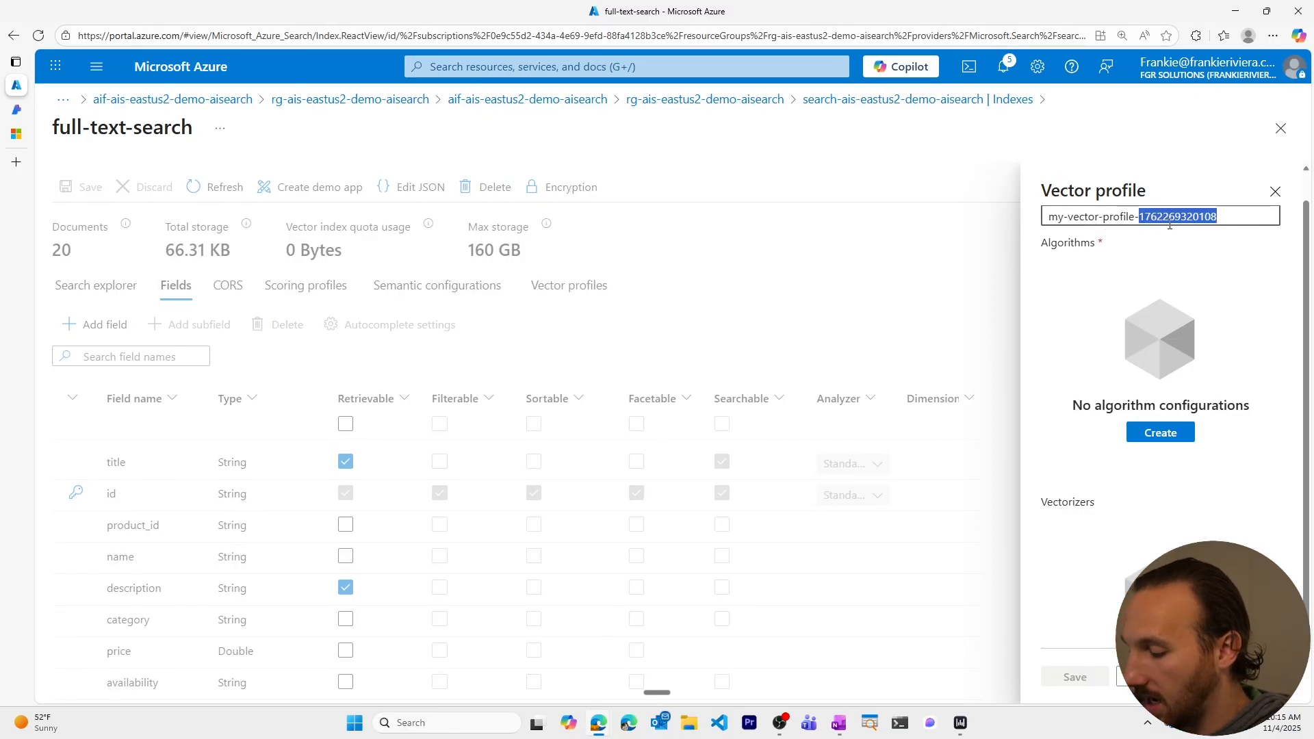
key("BackSpace")
key("BackSpace")
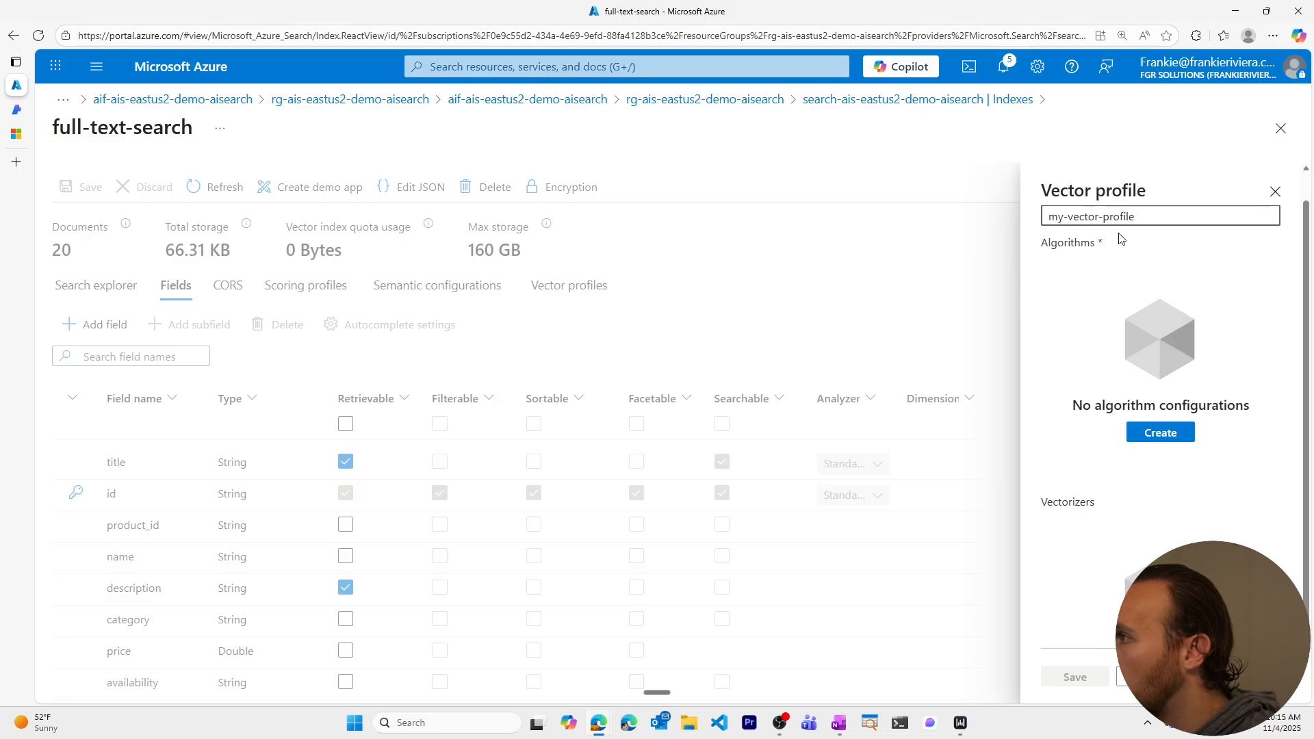
- Start a new algorithm configuration for the vector profile and check its kind options, keeping hnsw
scroll(1174, 490, "down", 1)
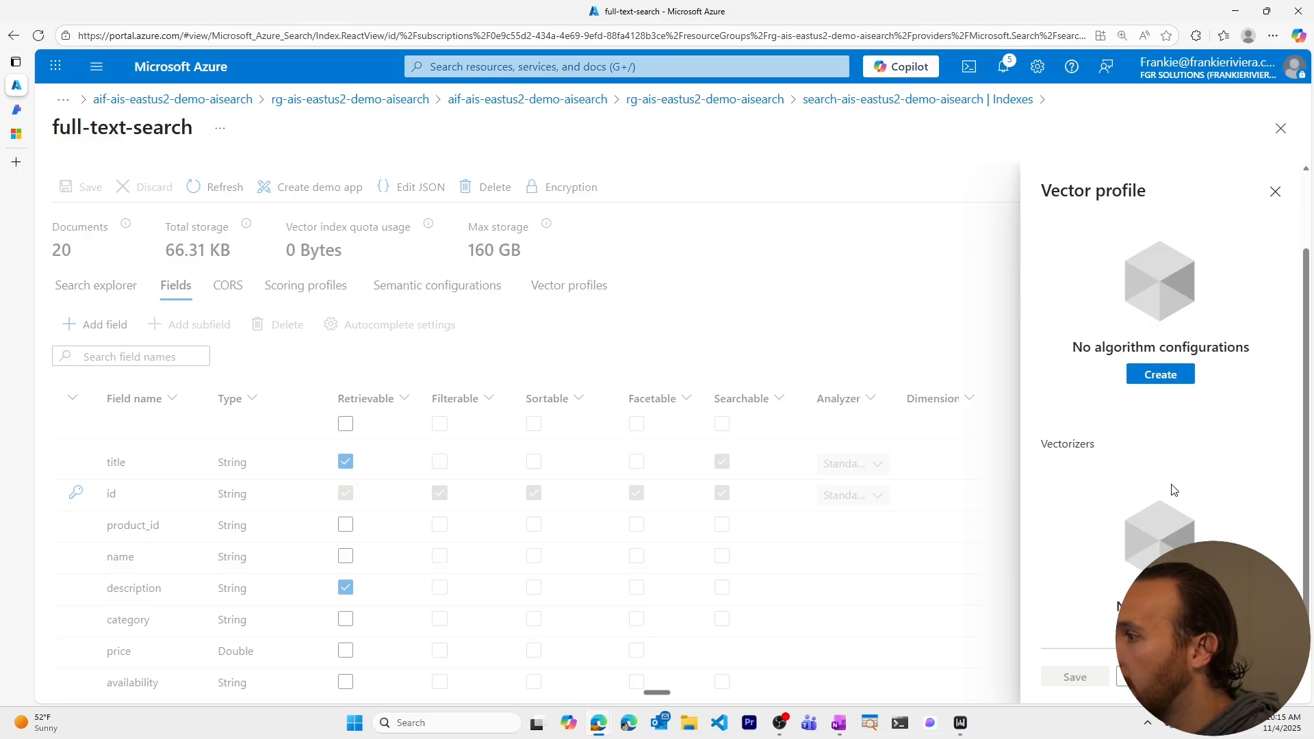
scroll(1150, 449, "up", 1)
left_click(1159, 441)
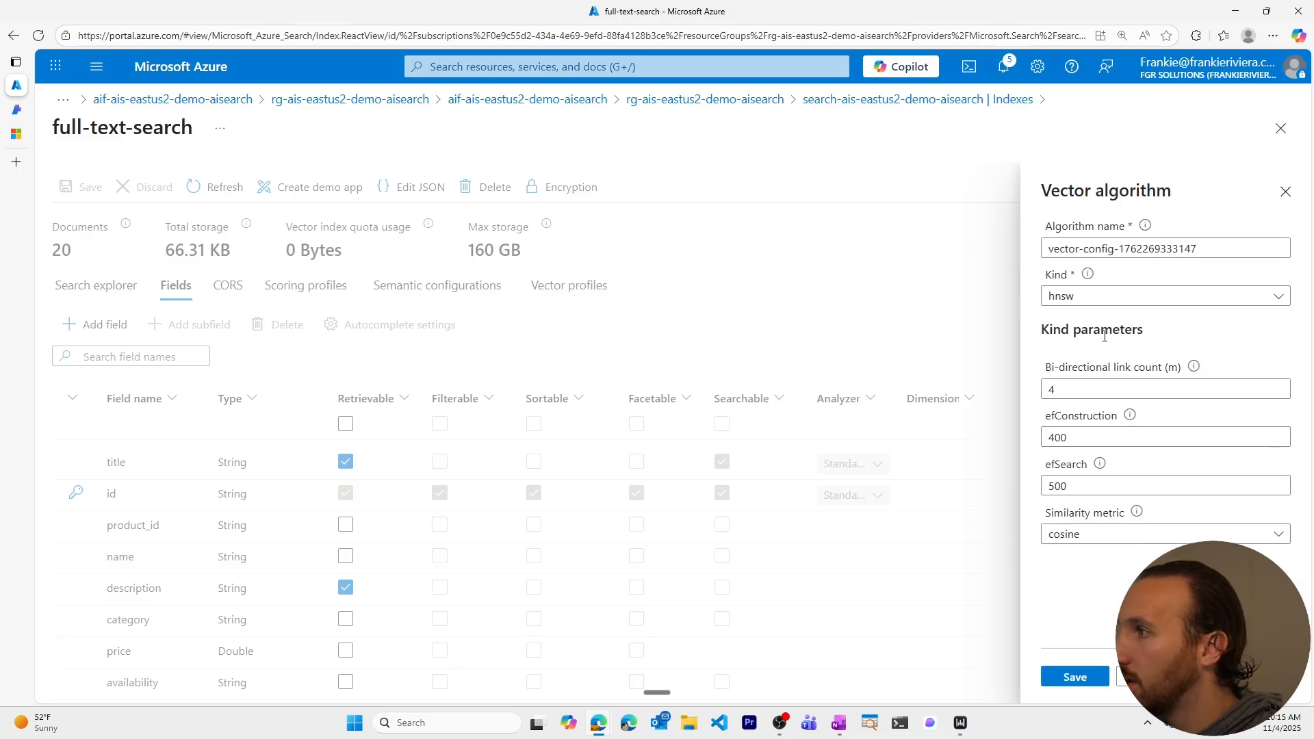
left_click(1094, 300)
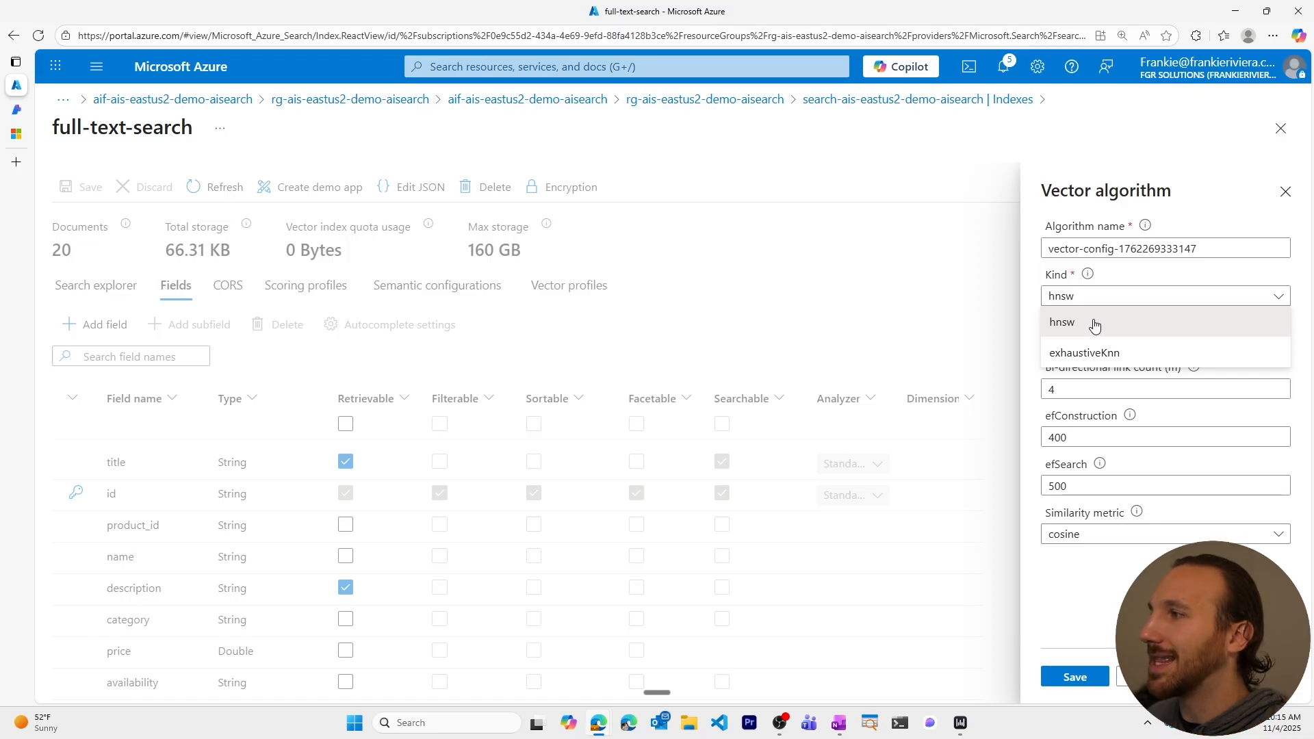
left_click(1133, 297)
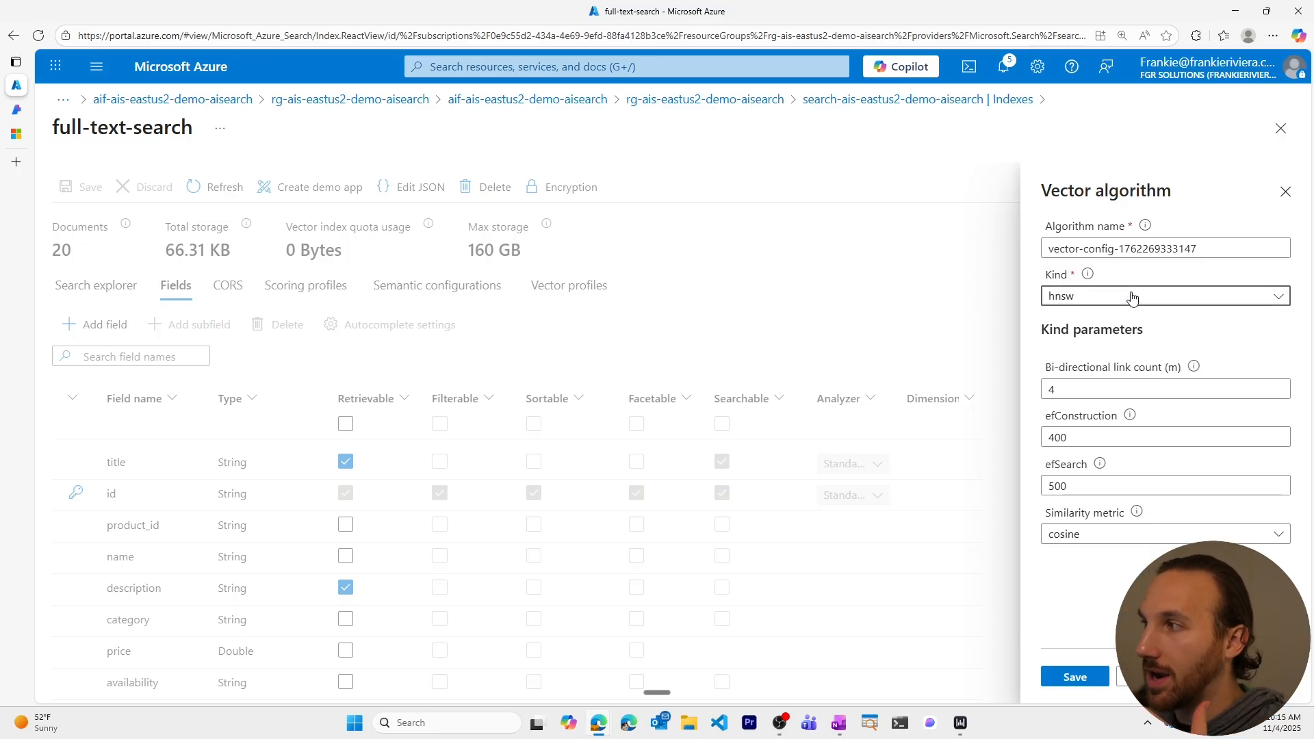
left_click(1132, 296)
left_click(1121, 290)
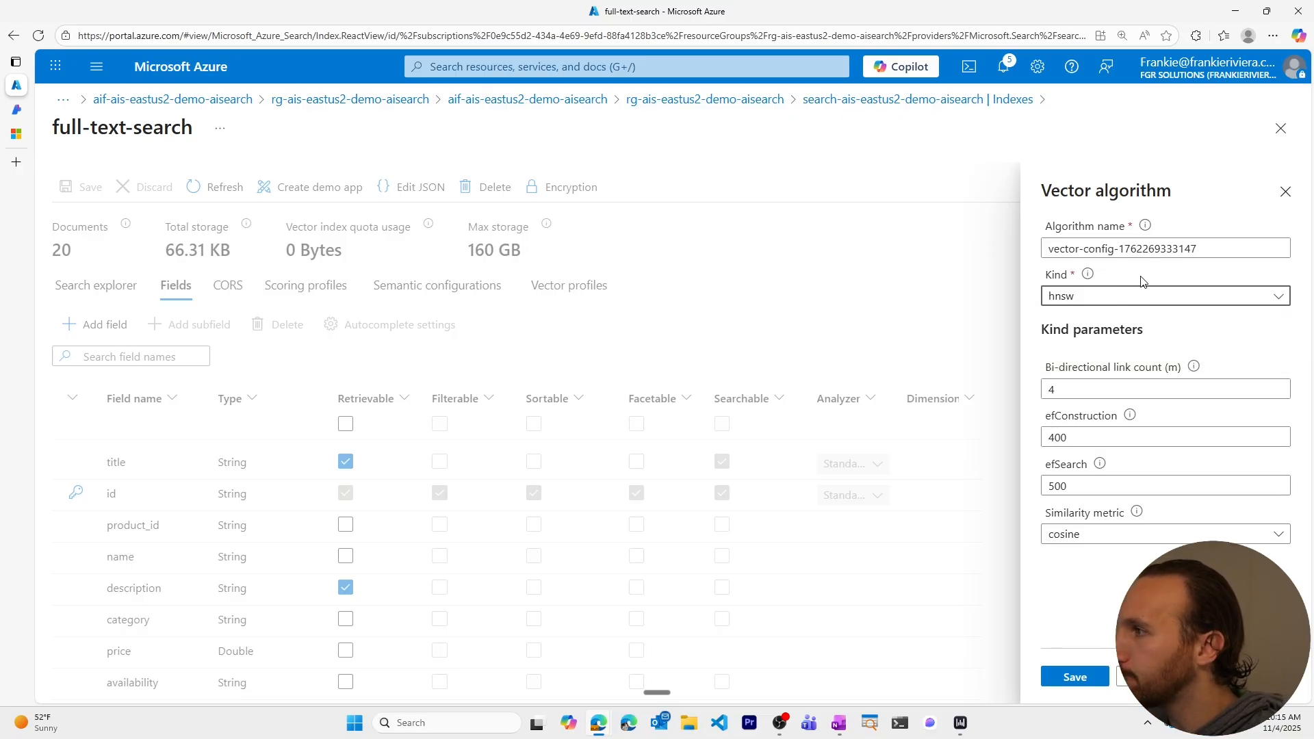
- Name the vector algorithm my-vector-algo and save it to the vector profile
left_click(1082, 248)
key("Home")
type("my")
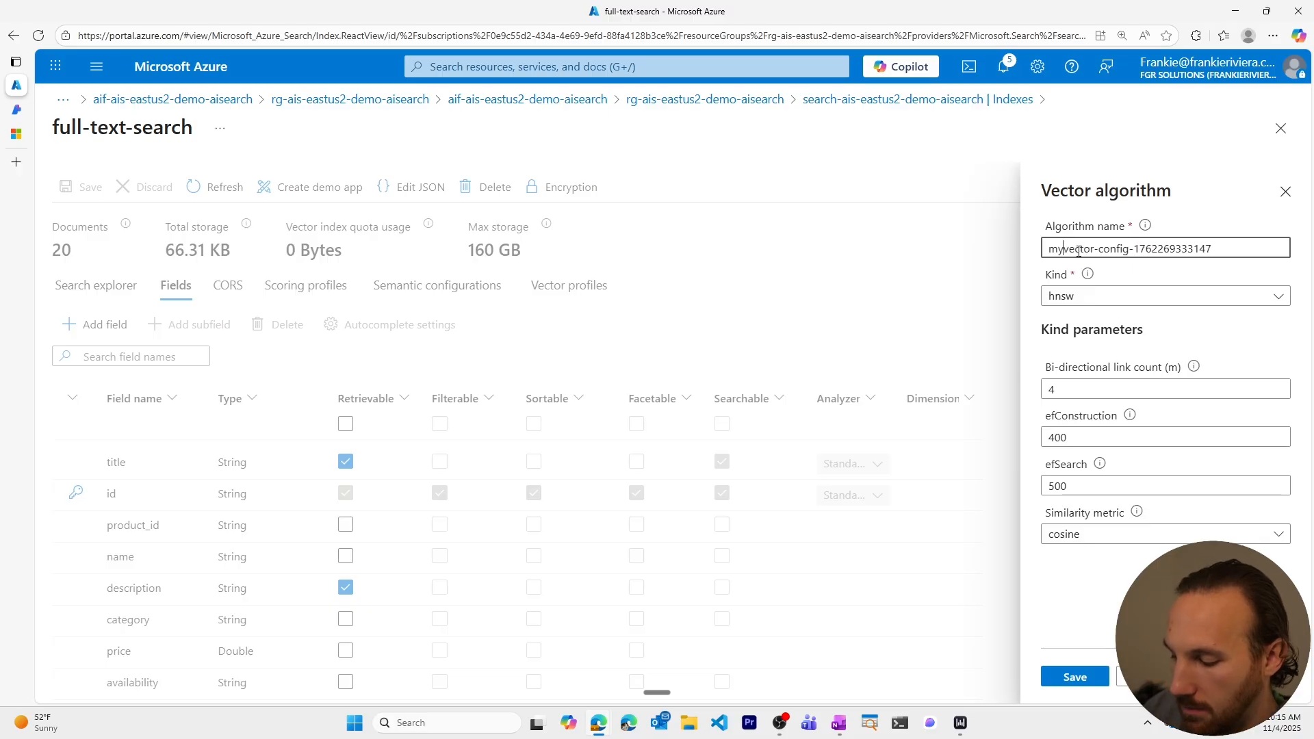
type("-")
left_click_drag(1217, 248, 1106, 254)
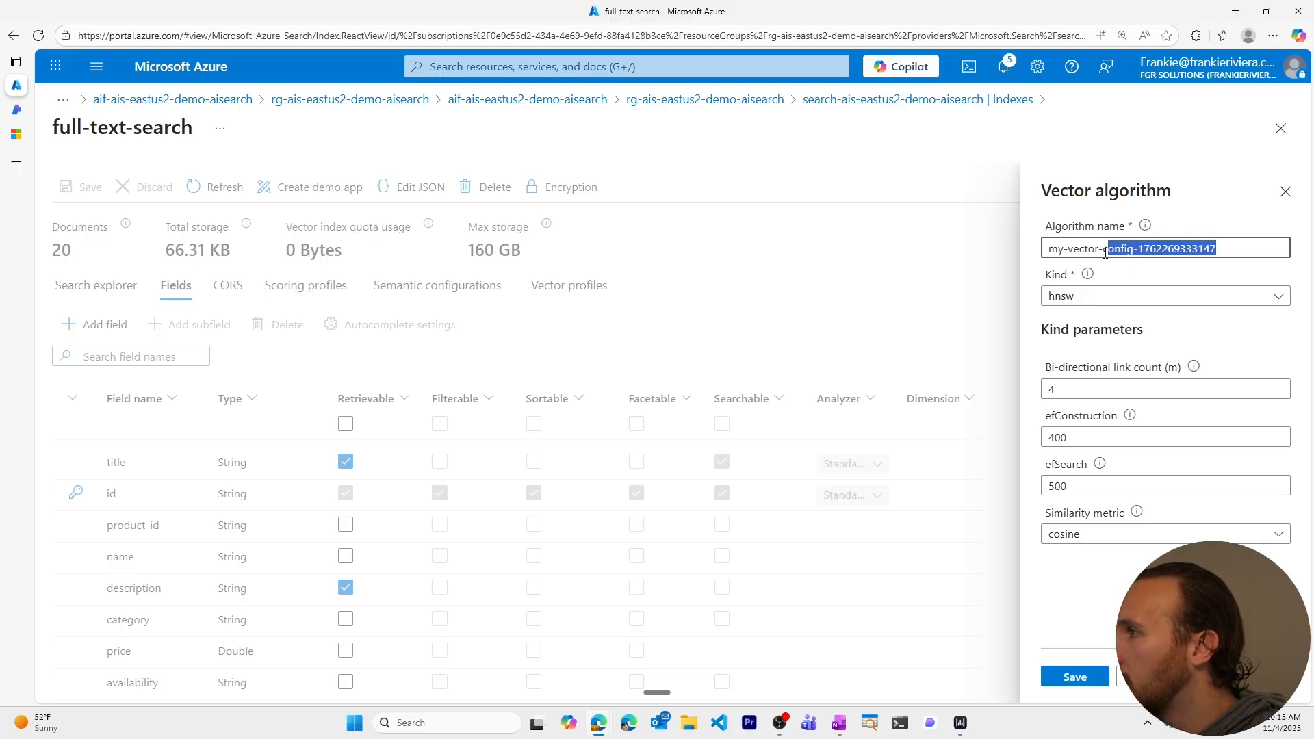
type("algo")
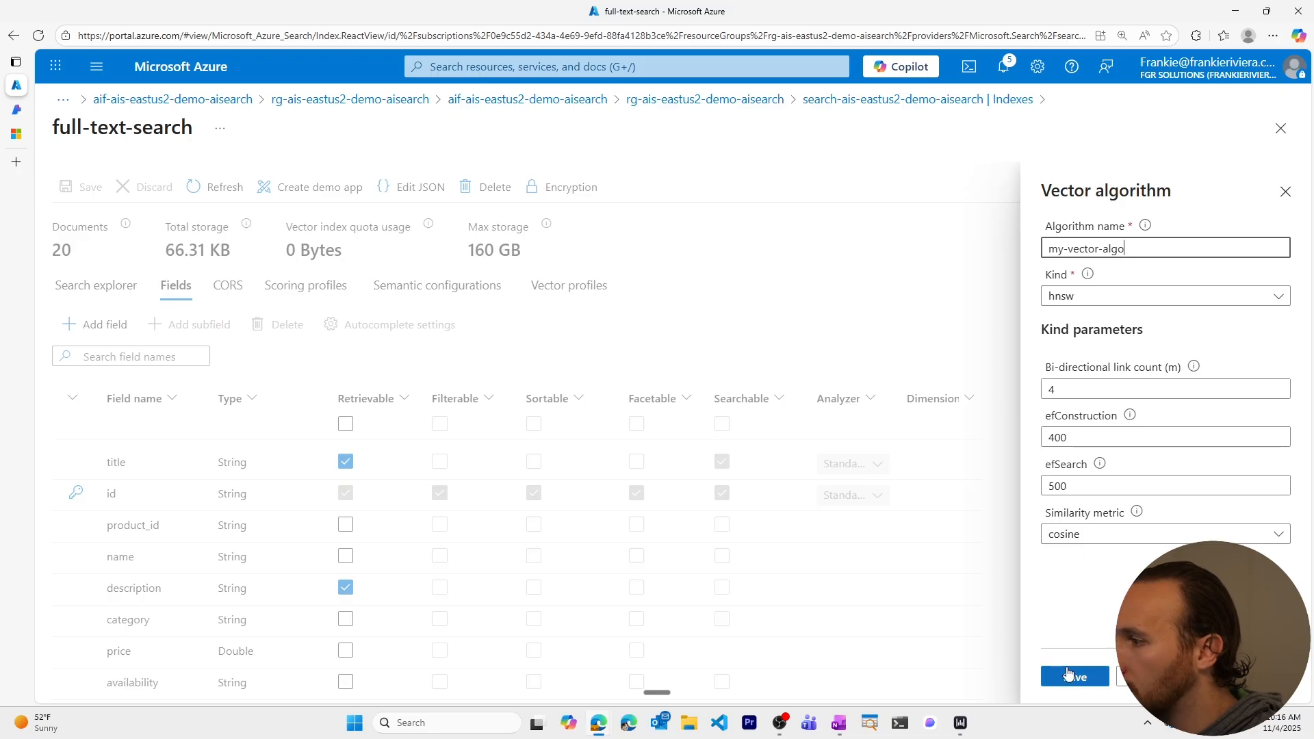
left_click(1074, 677)
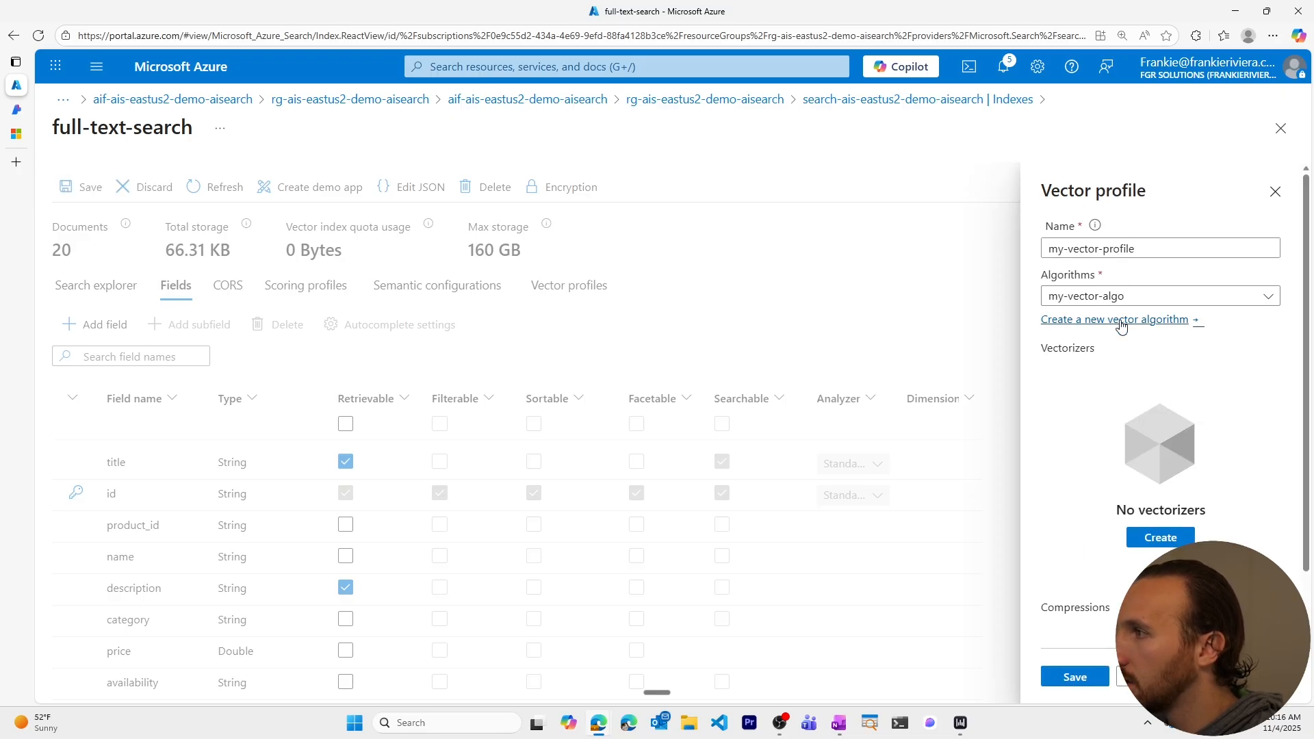
- Start a vectorizer for the vector profile, name it my-vectorizer, and set its kind to Azure AI Foundry (Preview)
scroll(1095, 329, "down", 2)
scroll(1137, 442, "up", 1)
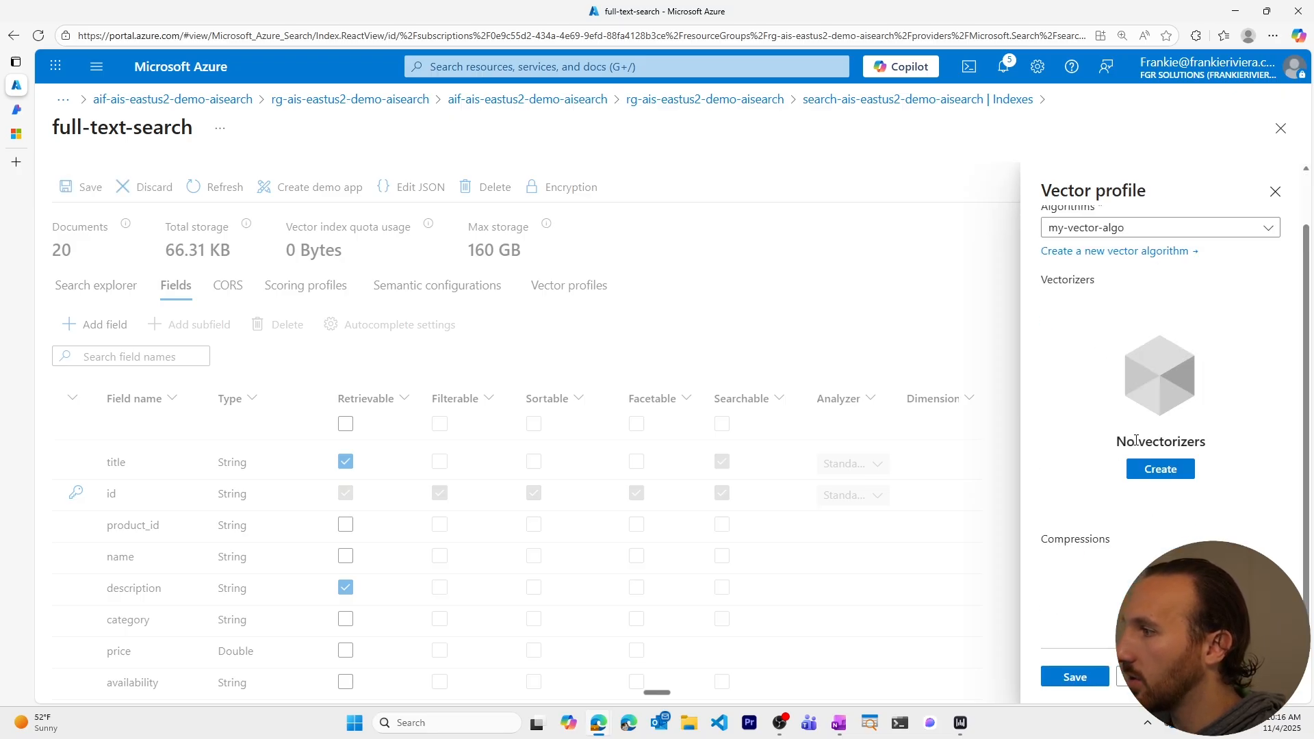
left_click(1162, 470)
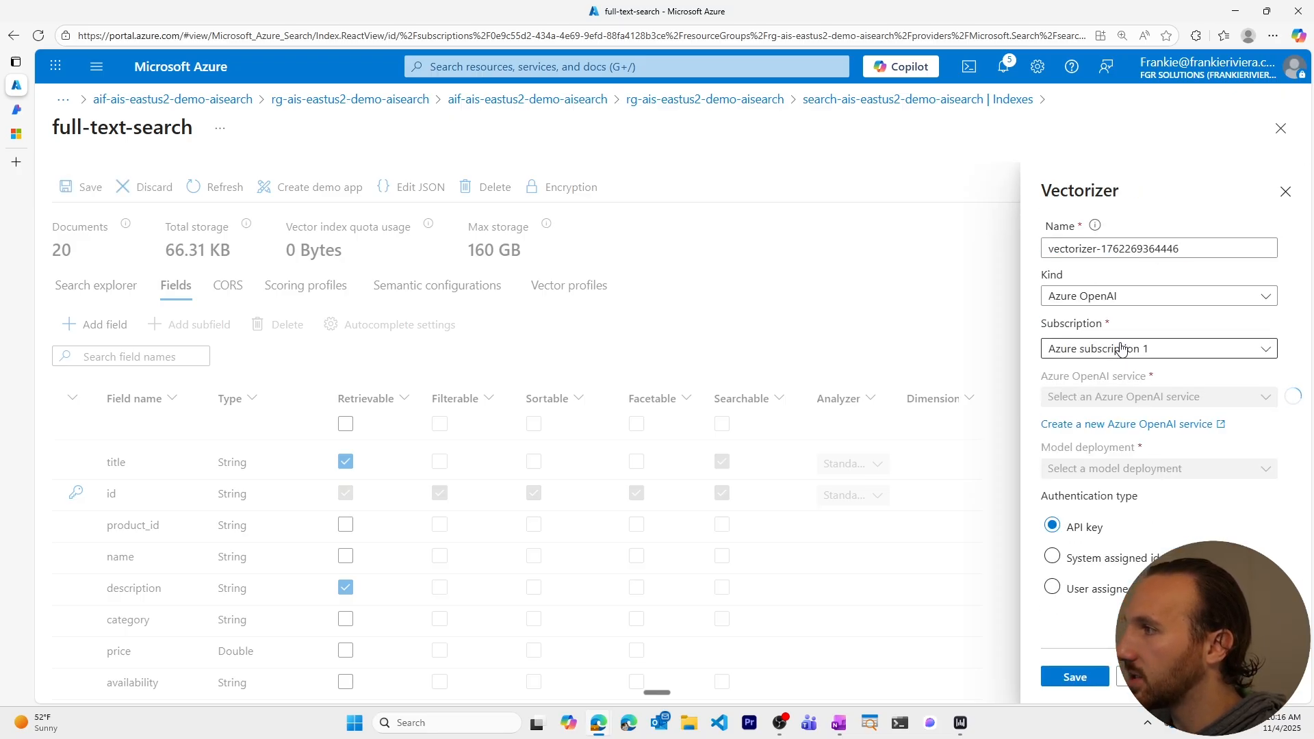
left_click(1048, 248)
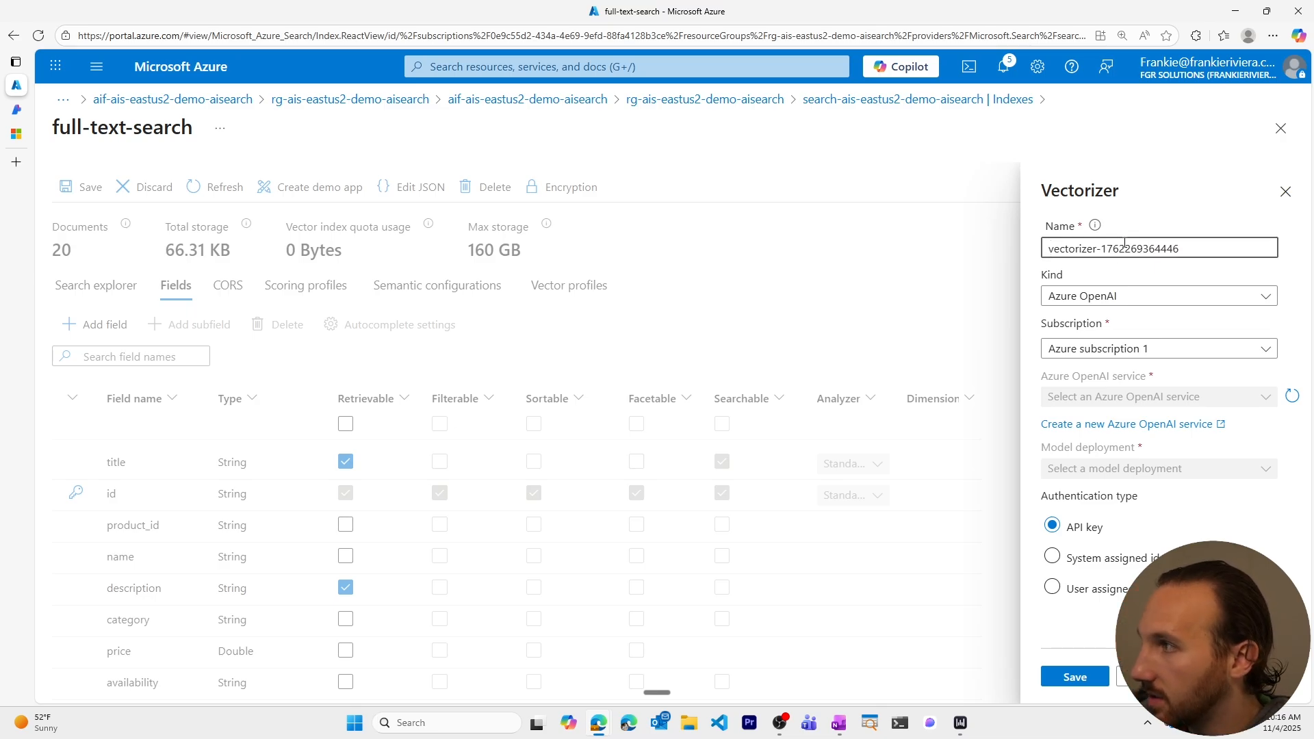
type("my-")
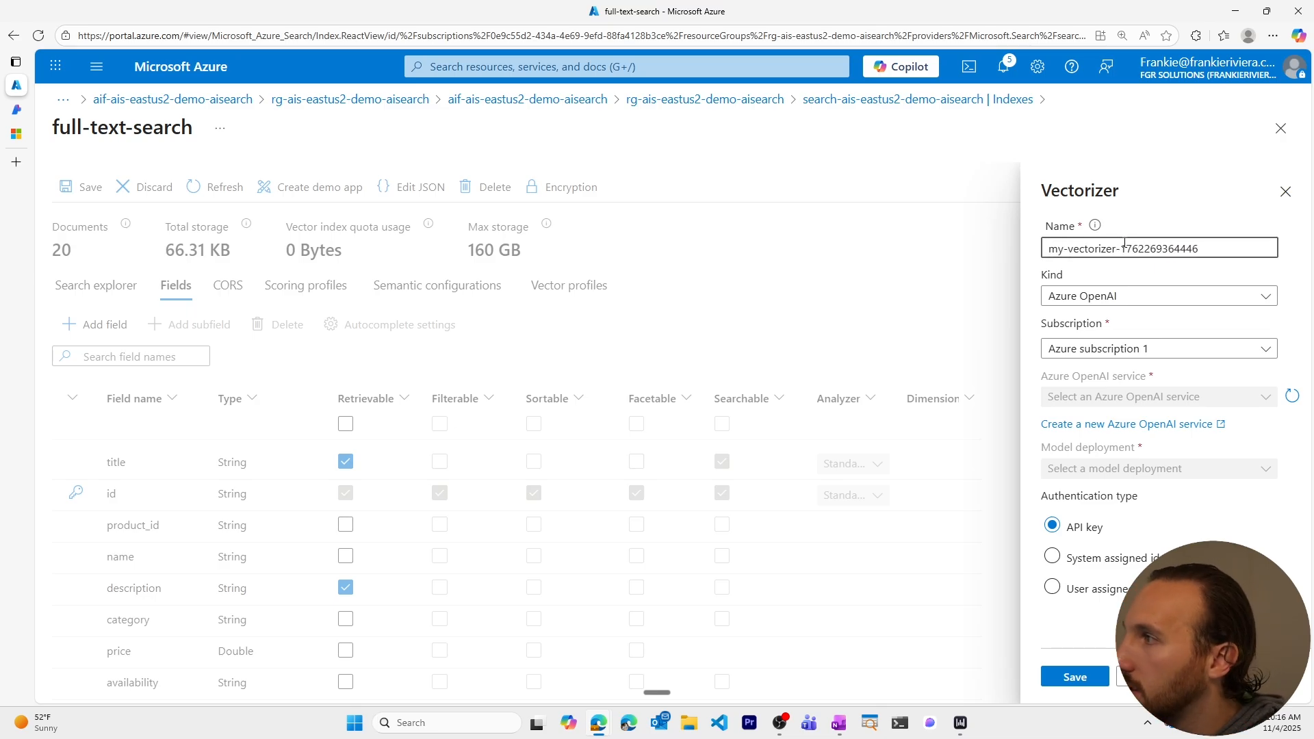
left_click_drag(1226, 249, 1123, 241)
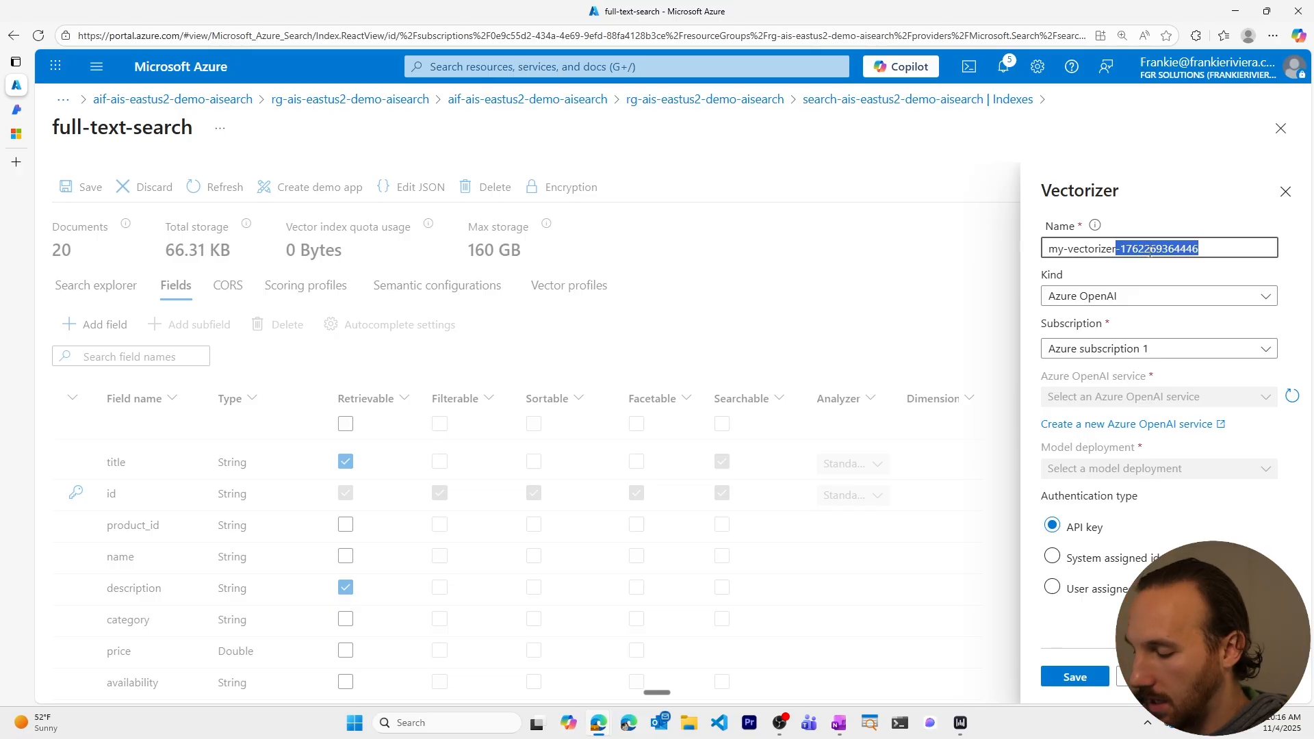
key("BackSpace")
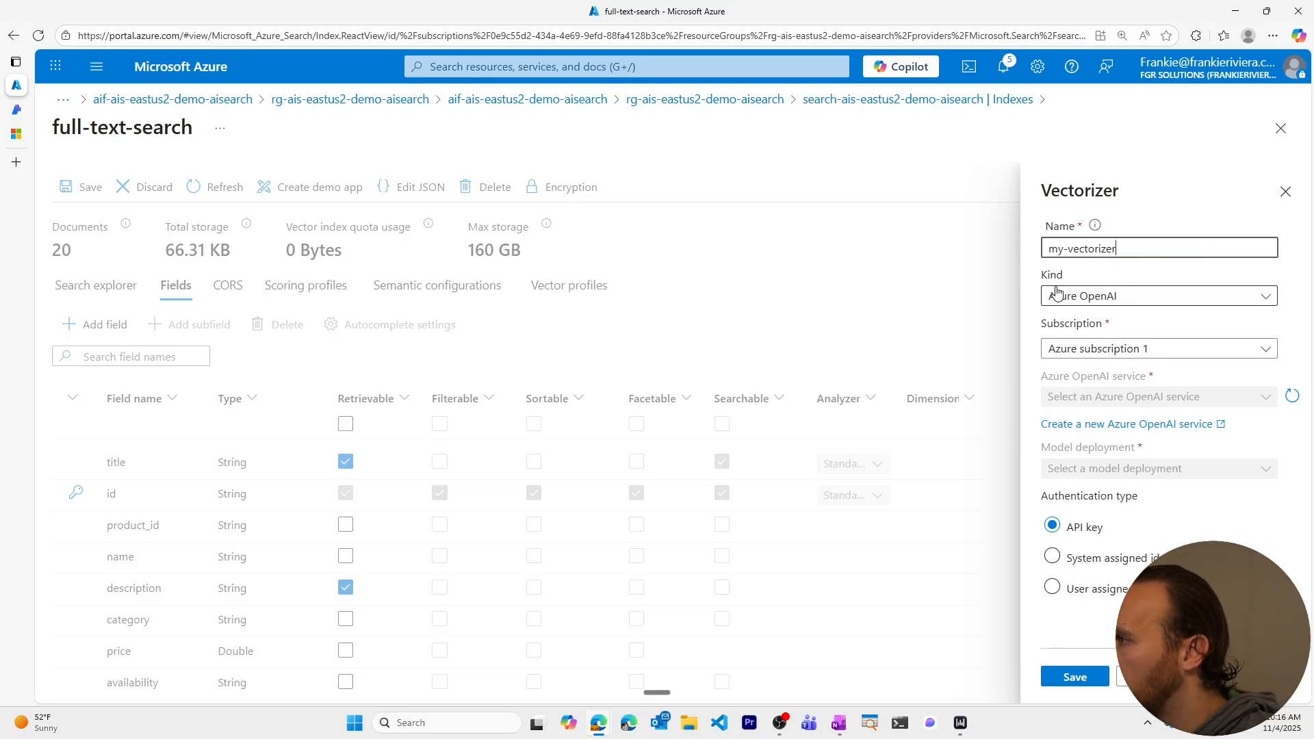
left_click(1162, 296)
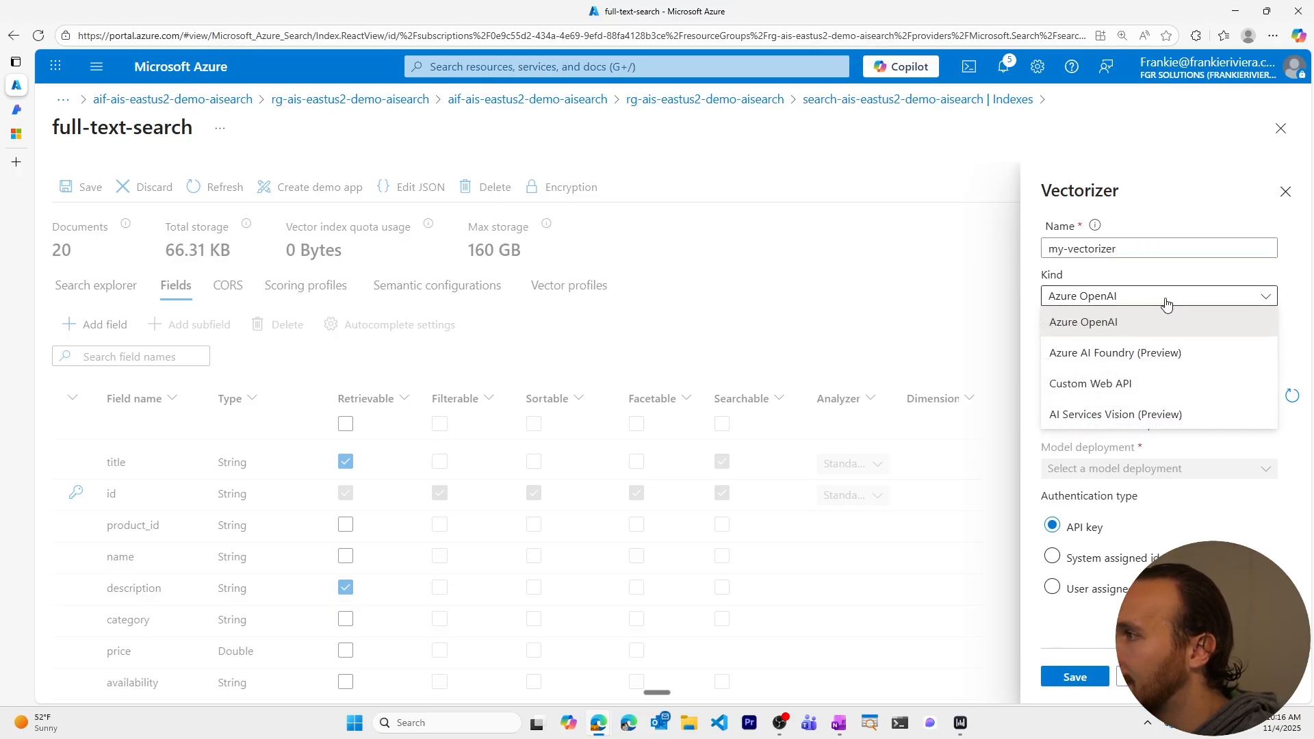
left_click(1177, 354)
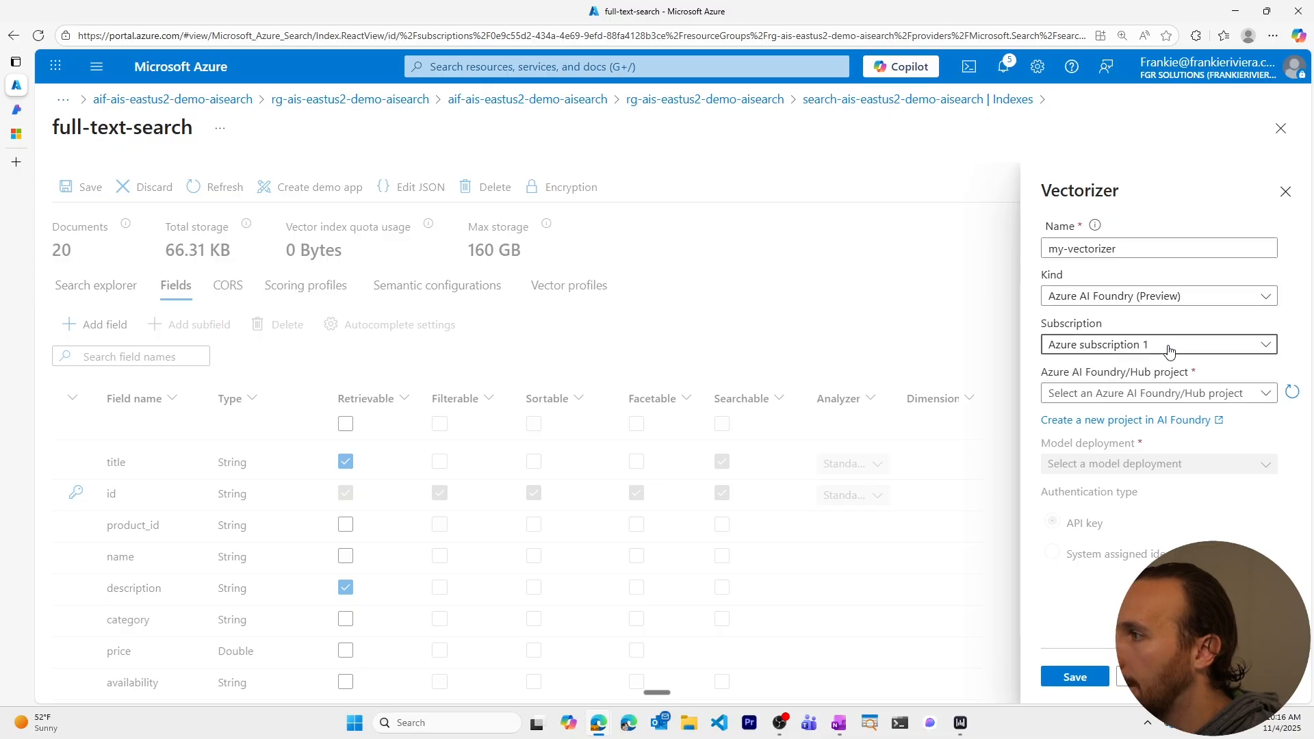
- Connect the vectorizer to project proj-ais-eastus2-demo-aisearch with model deployment text-embedding-3-small-frankies-bakery and save it, keeping Azure subscription 1 and API key authentication
left_click(1169, 346)
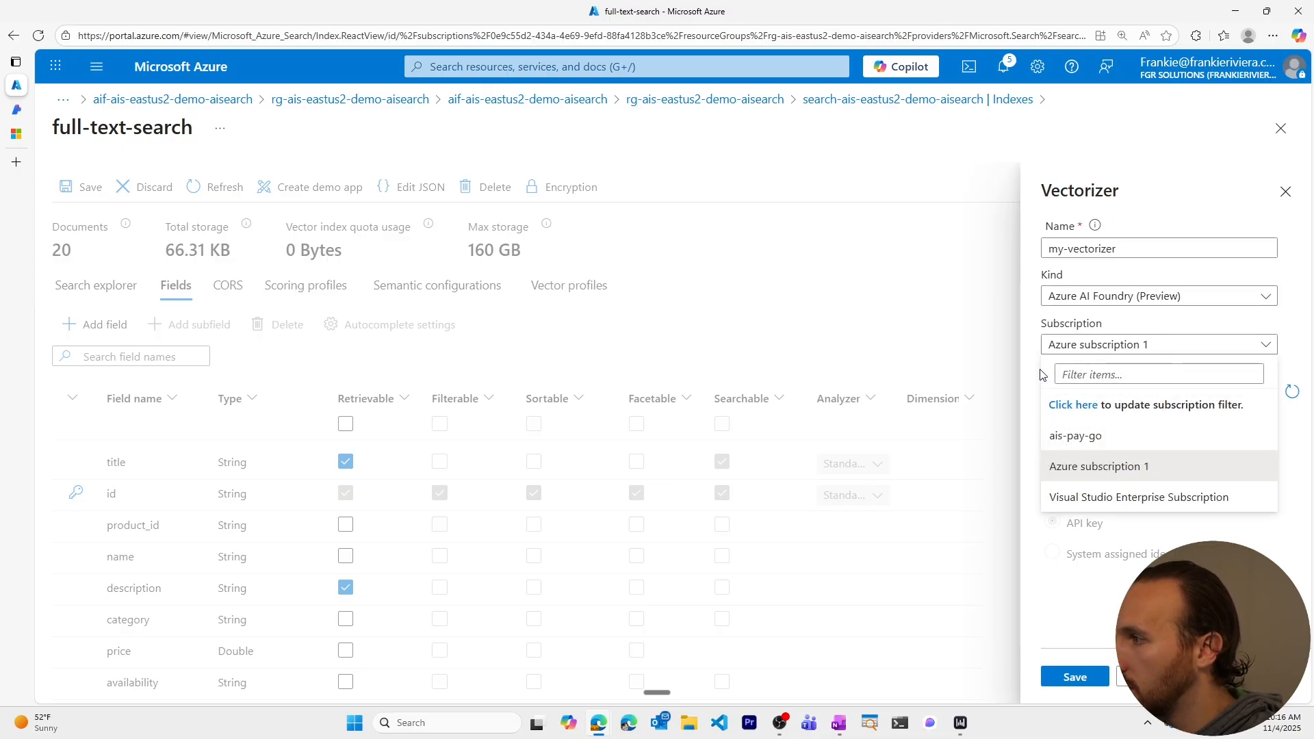
left_click(1028, 345)
left_click(1130, 396)
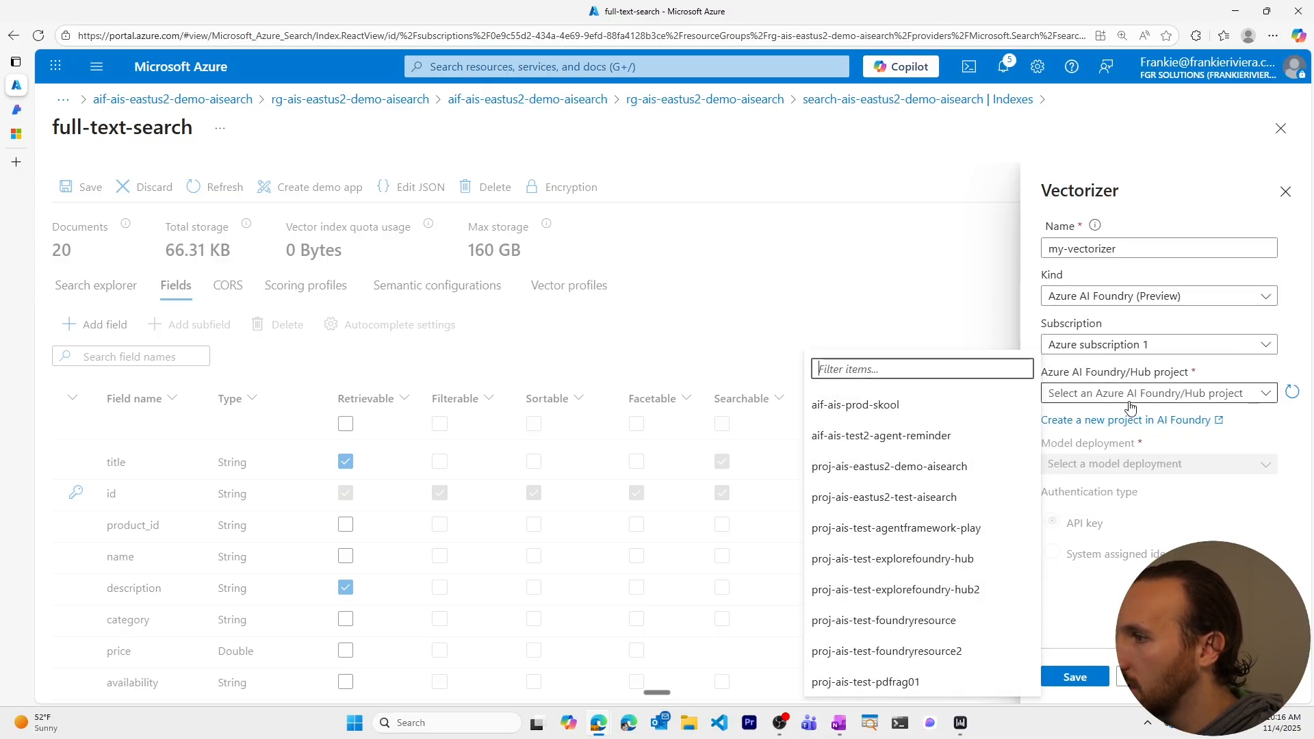
left_click(944, 468)
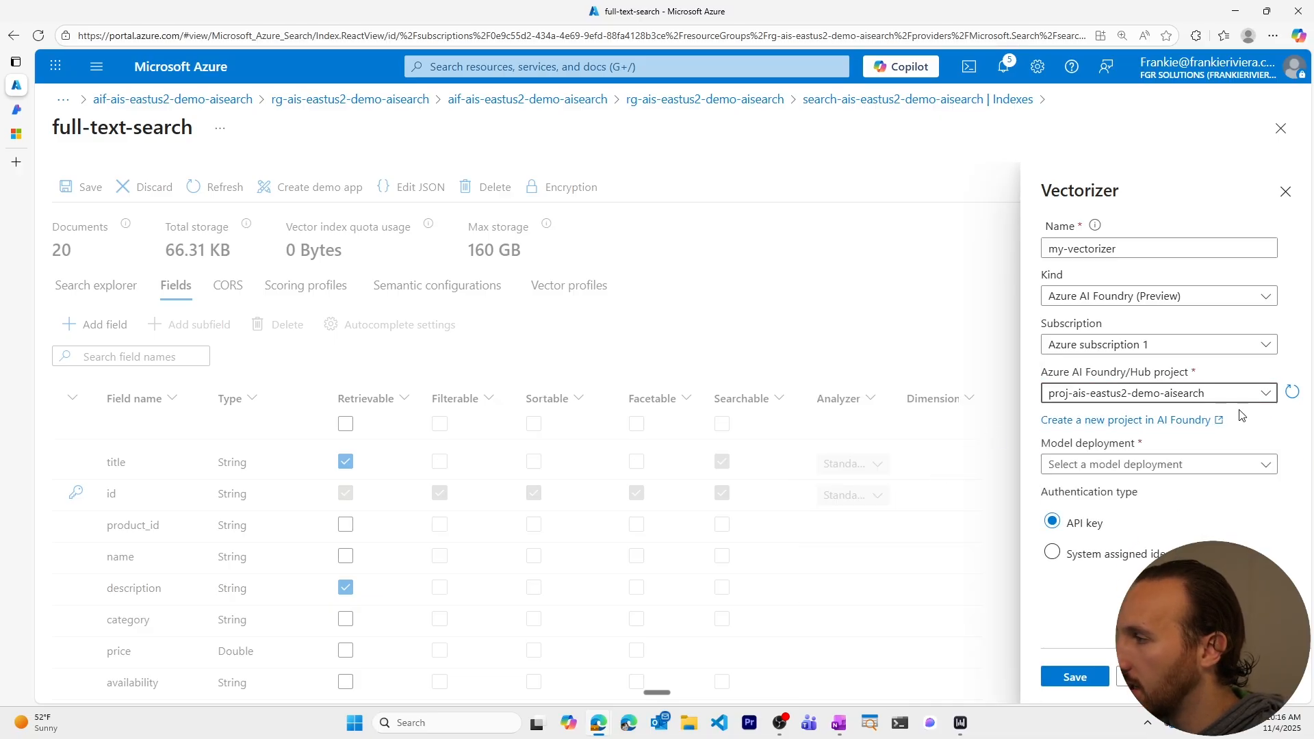
left_click(1133, 464)
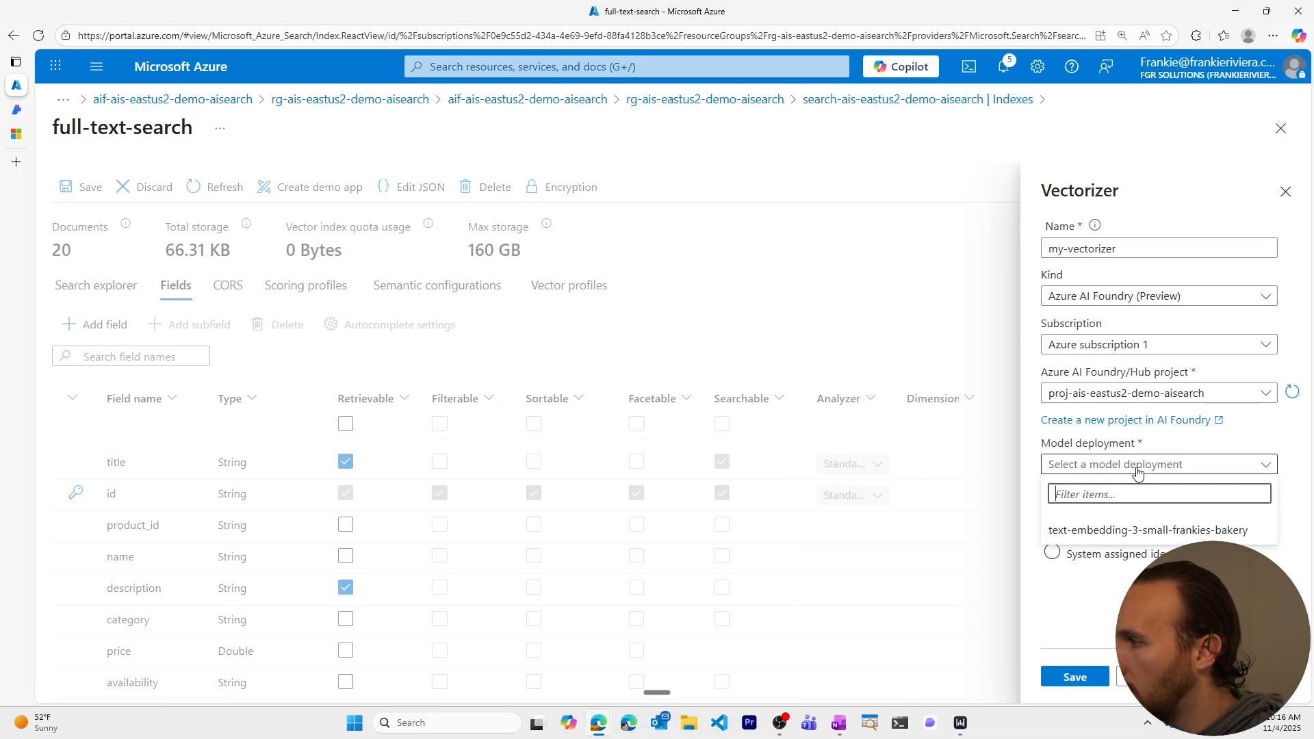
left_click(1148, 532)
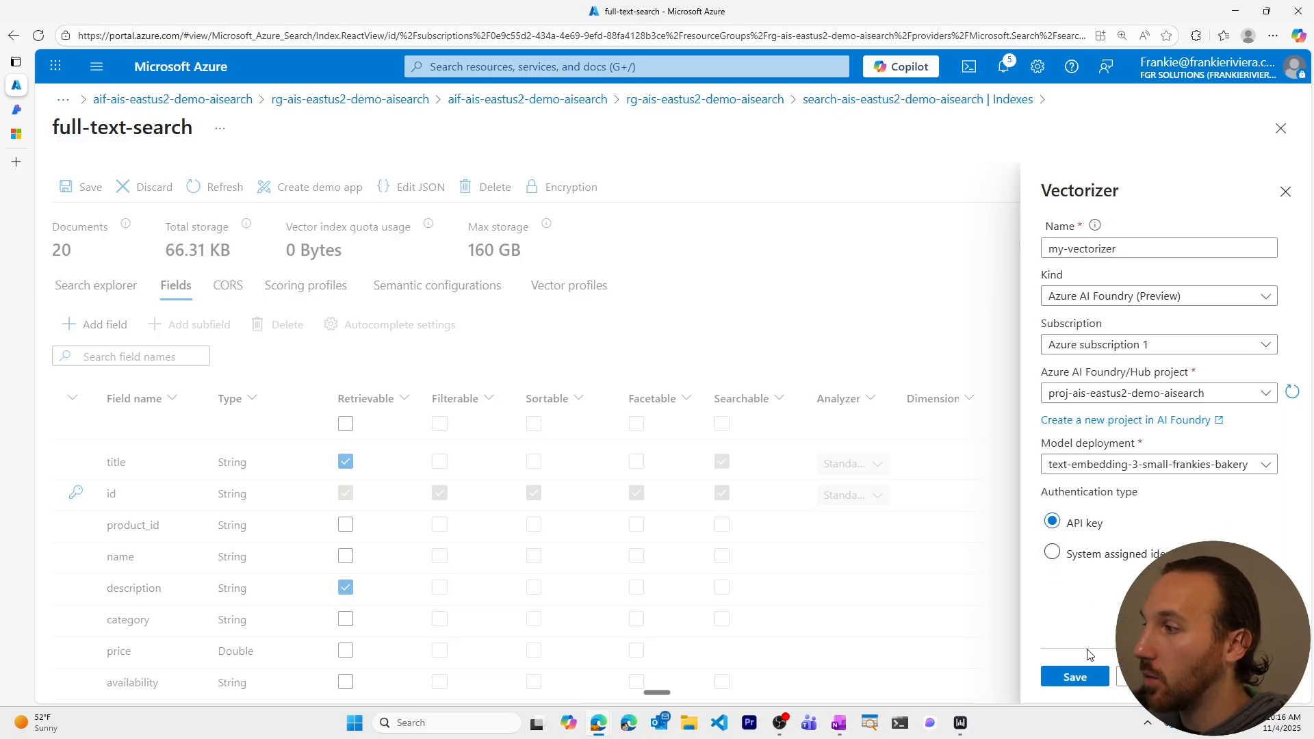
left_click(1078, 678)
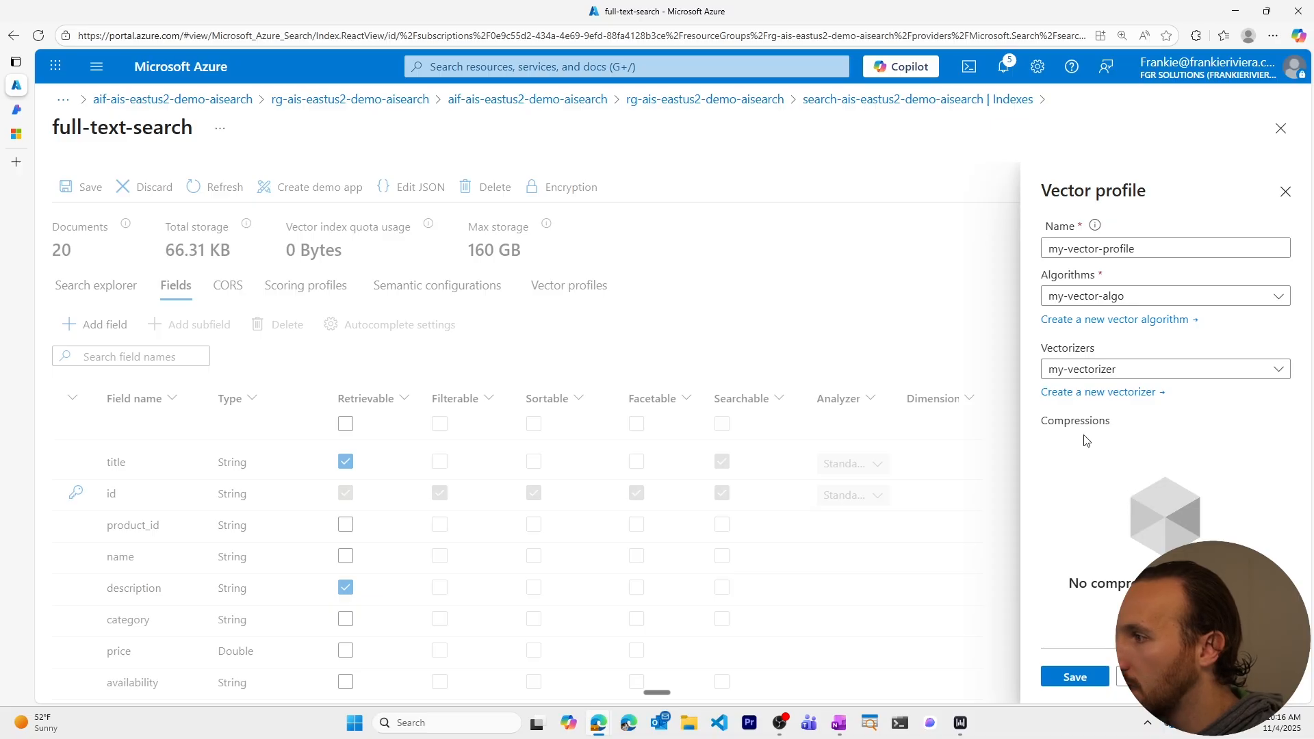
- Save the vector profile and the content_vector field, and save the updated full-text-search index
left_click(1081, 680)
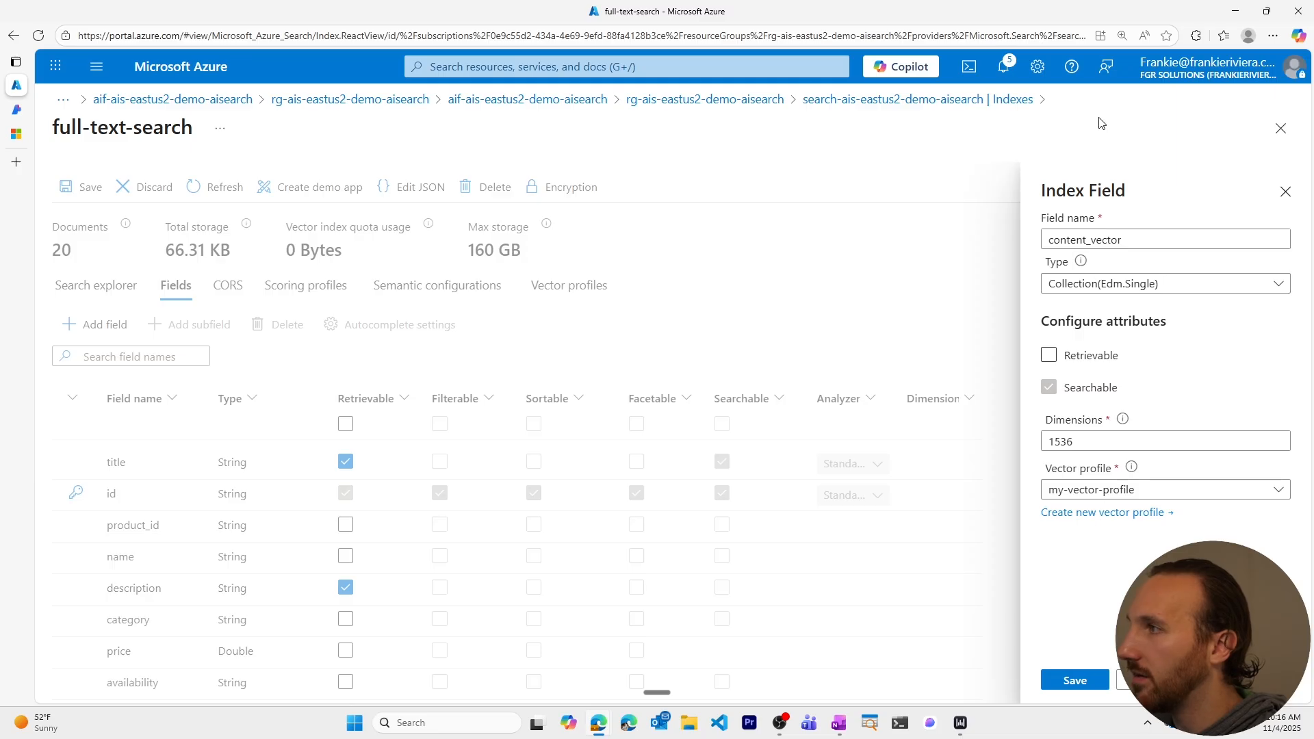
left_click(1075, 680)
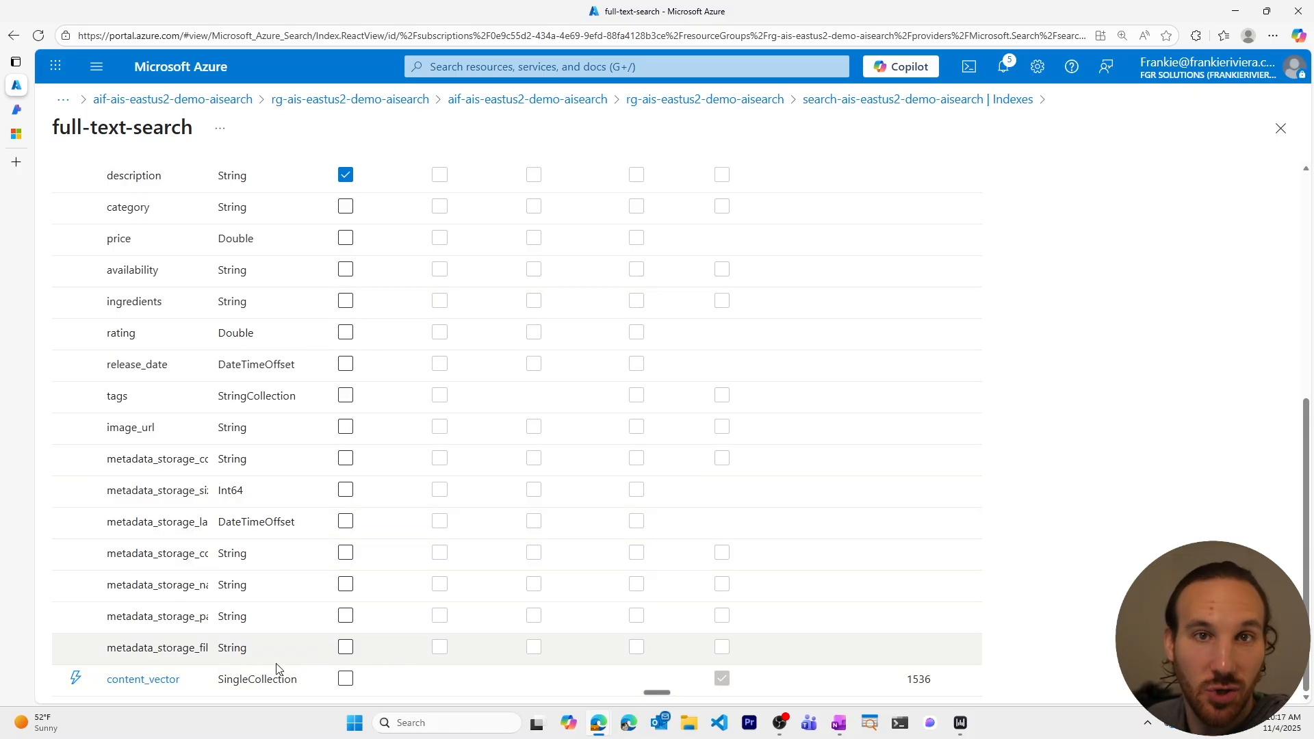
scroll(319, 334, "up", 6)
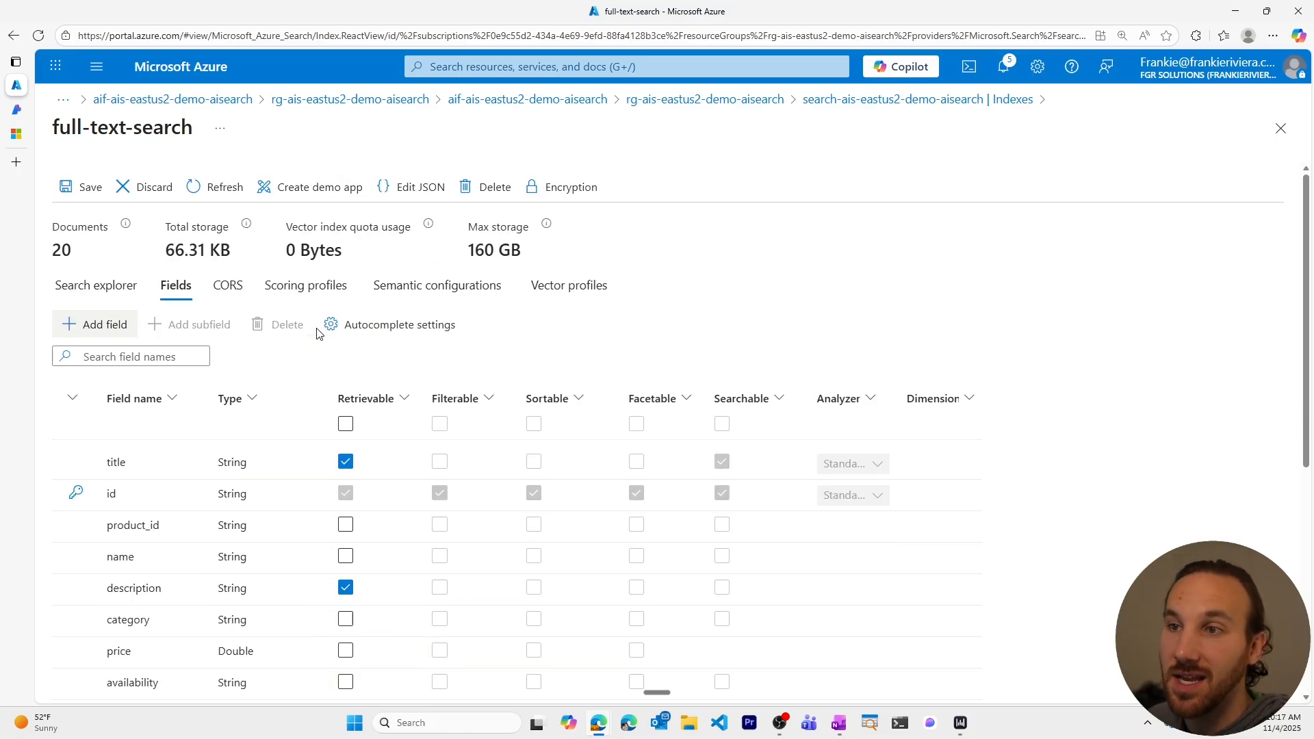
left_click(88, 195)
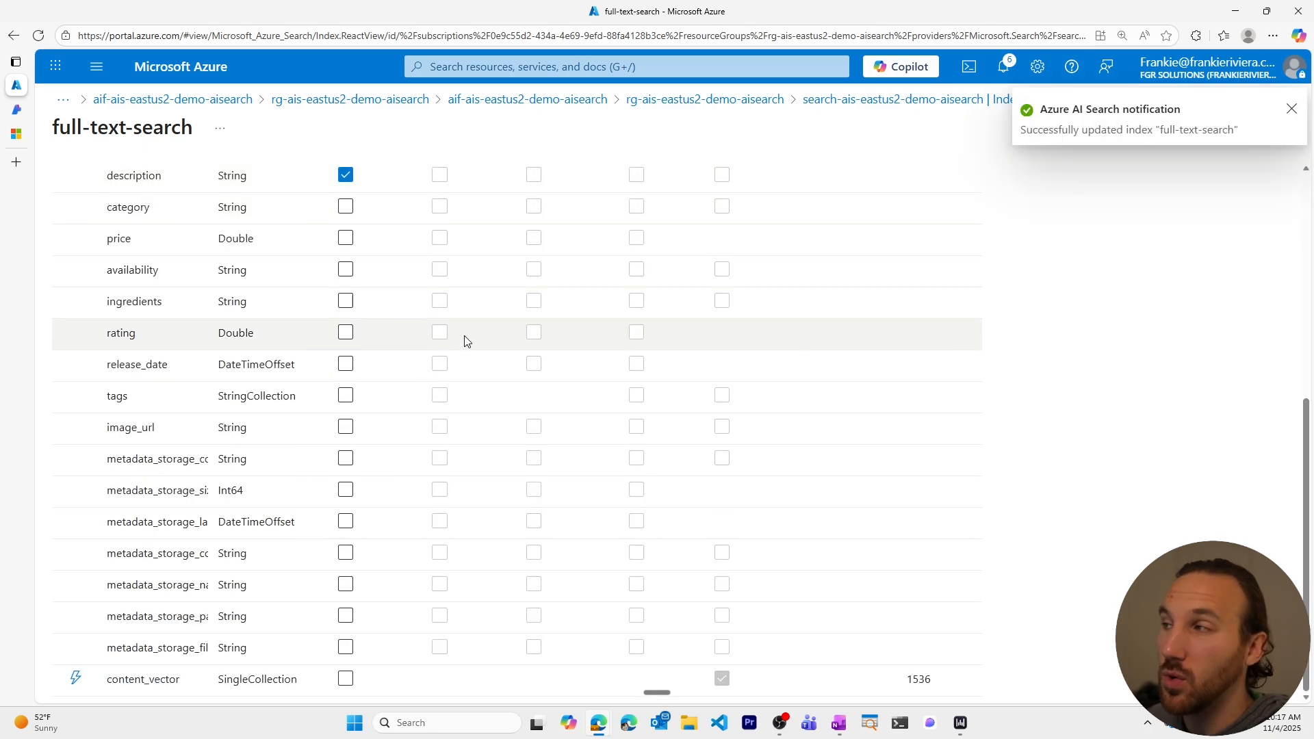
- Run an empty query against the full-text-search index in the search explorer
left_click(101, 287)
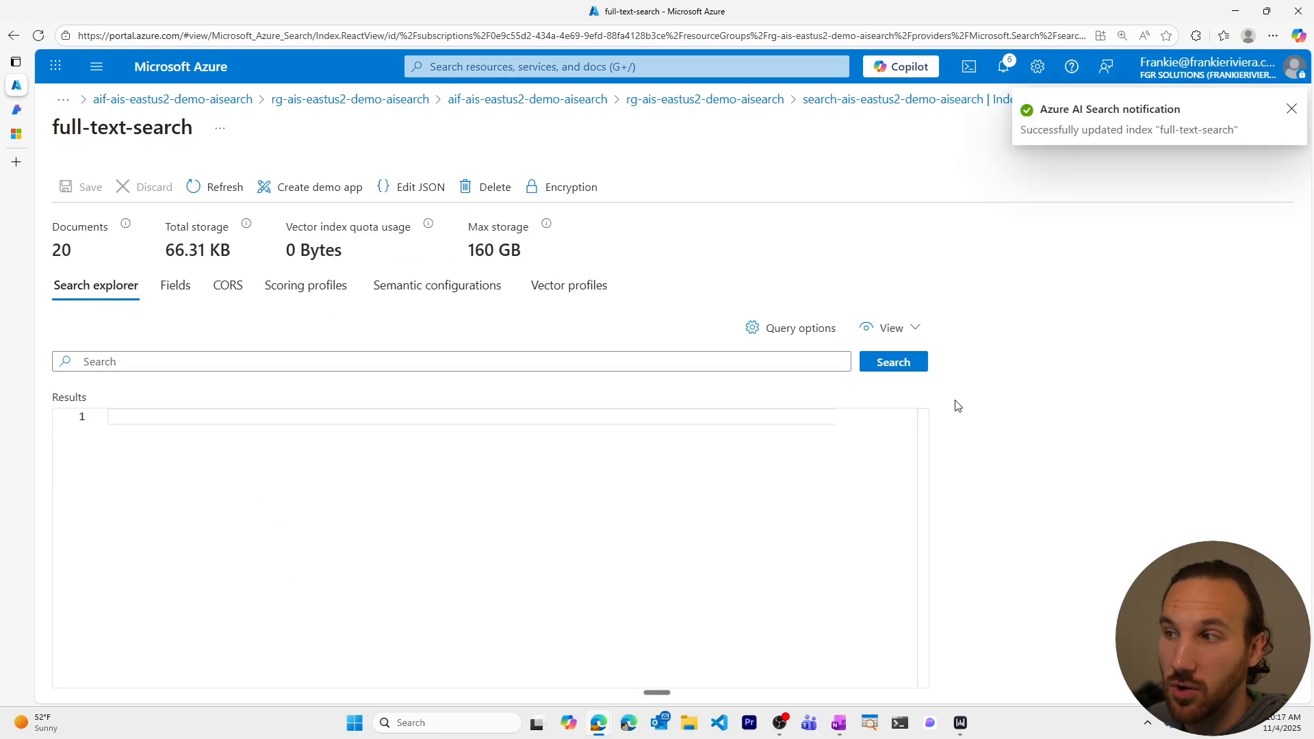
left_click(907, 370)
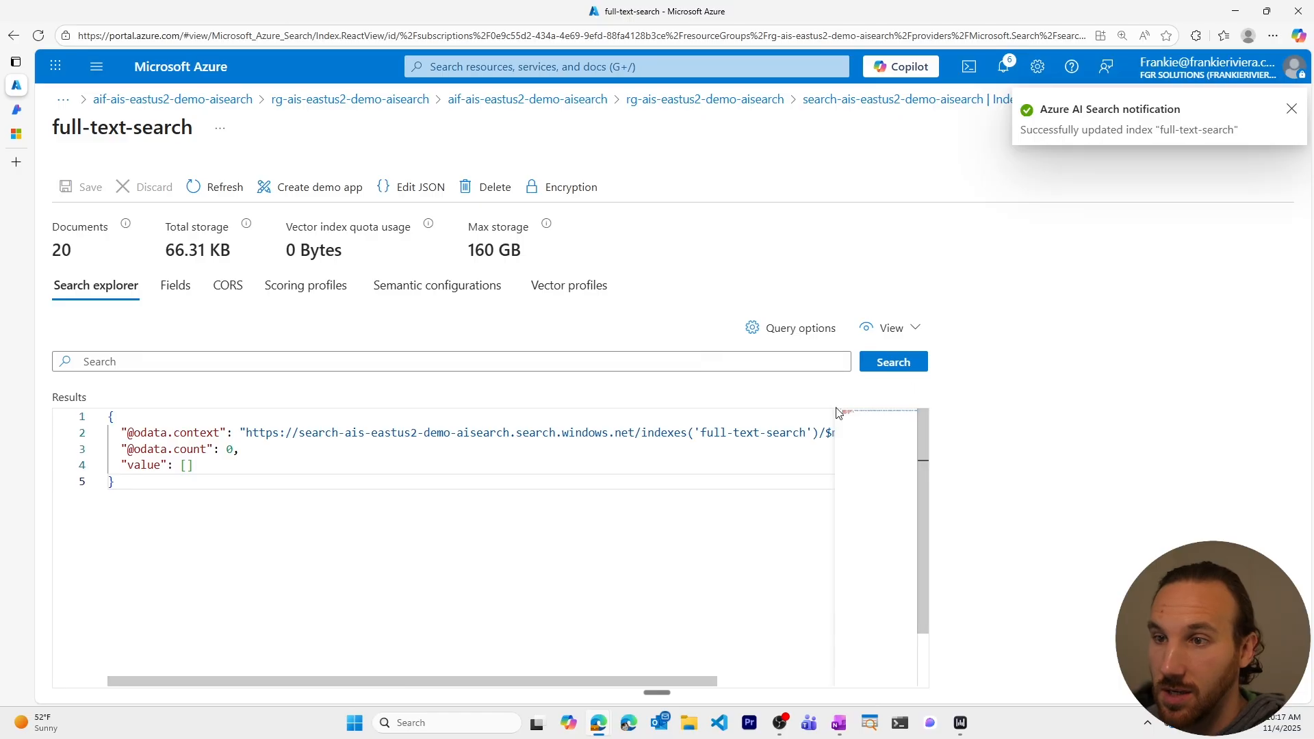
left_click(925, 362)
left_click(925, 362)
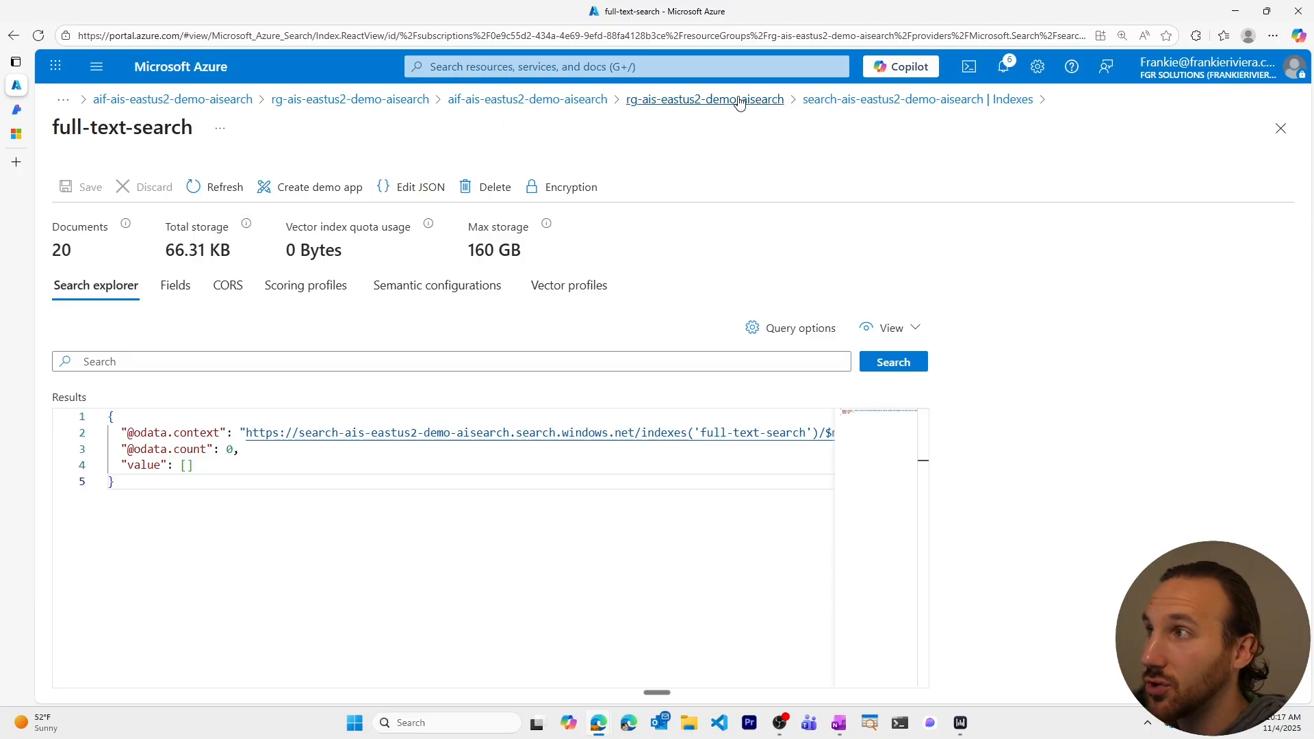
- Start a new skillset on the search service and replace its template with the prepared frankies-bakery-with-vector-skillset JSON definition
left_click(852, 101)
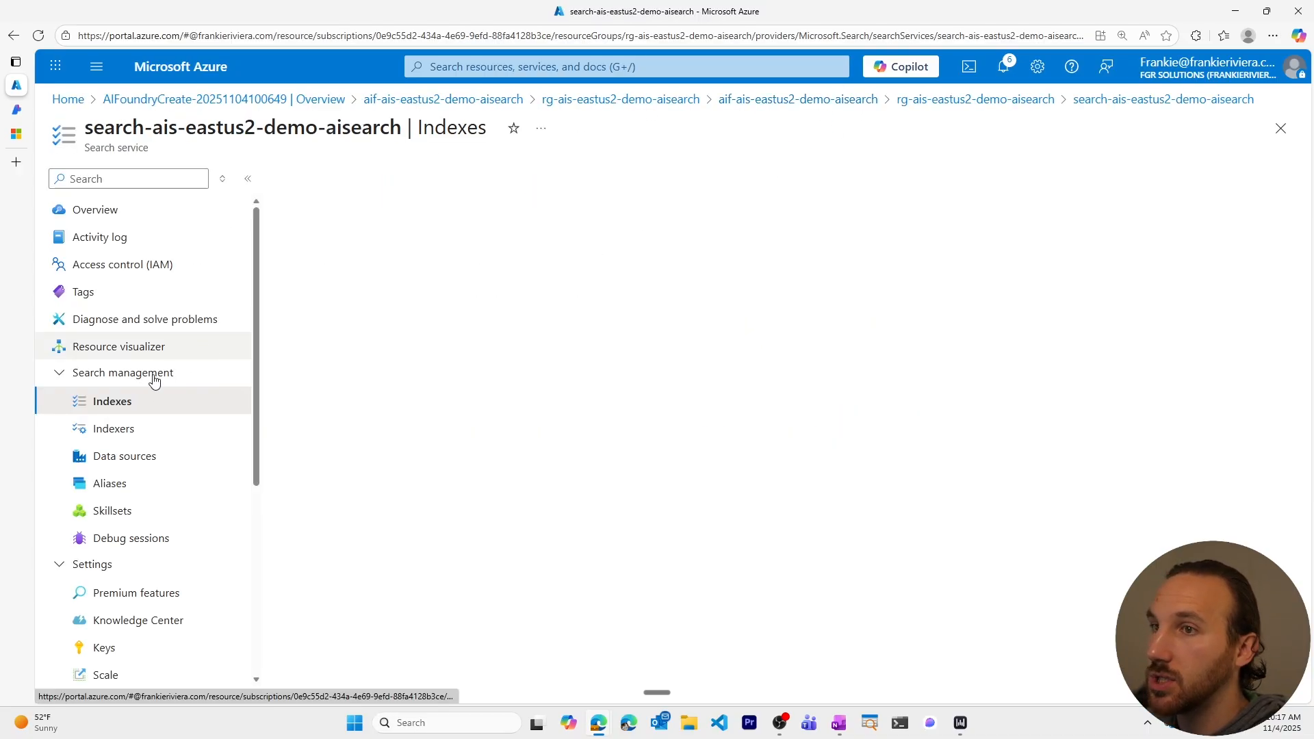
left_click(137, 511)
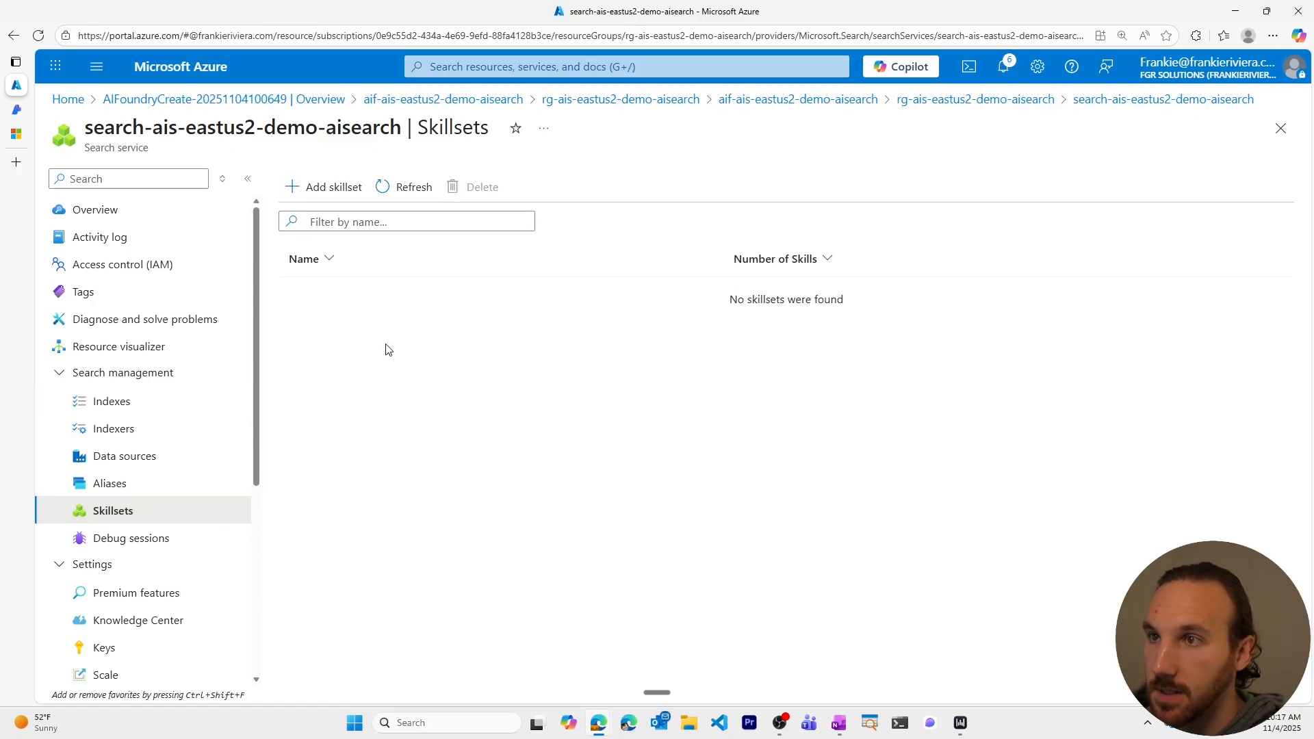
left_click(336, 193)
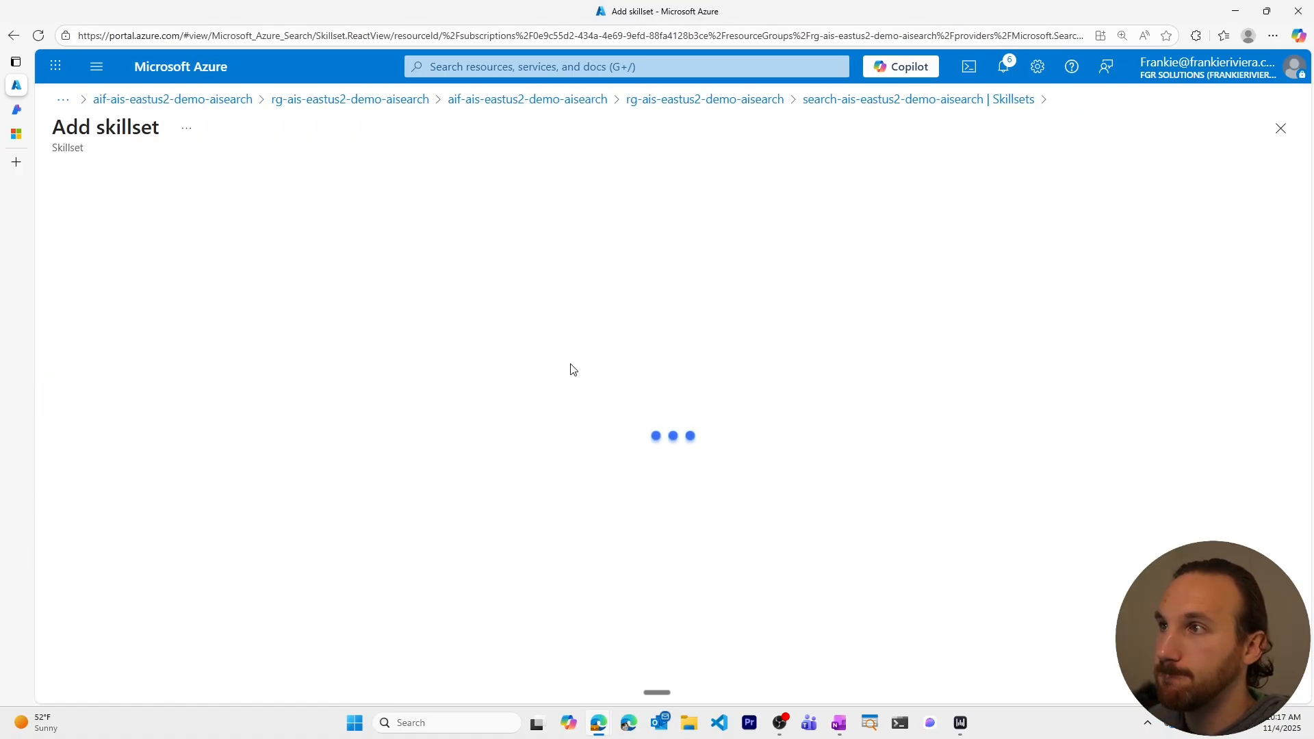
left_click(186, 352)
key("ctrl+a")
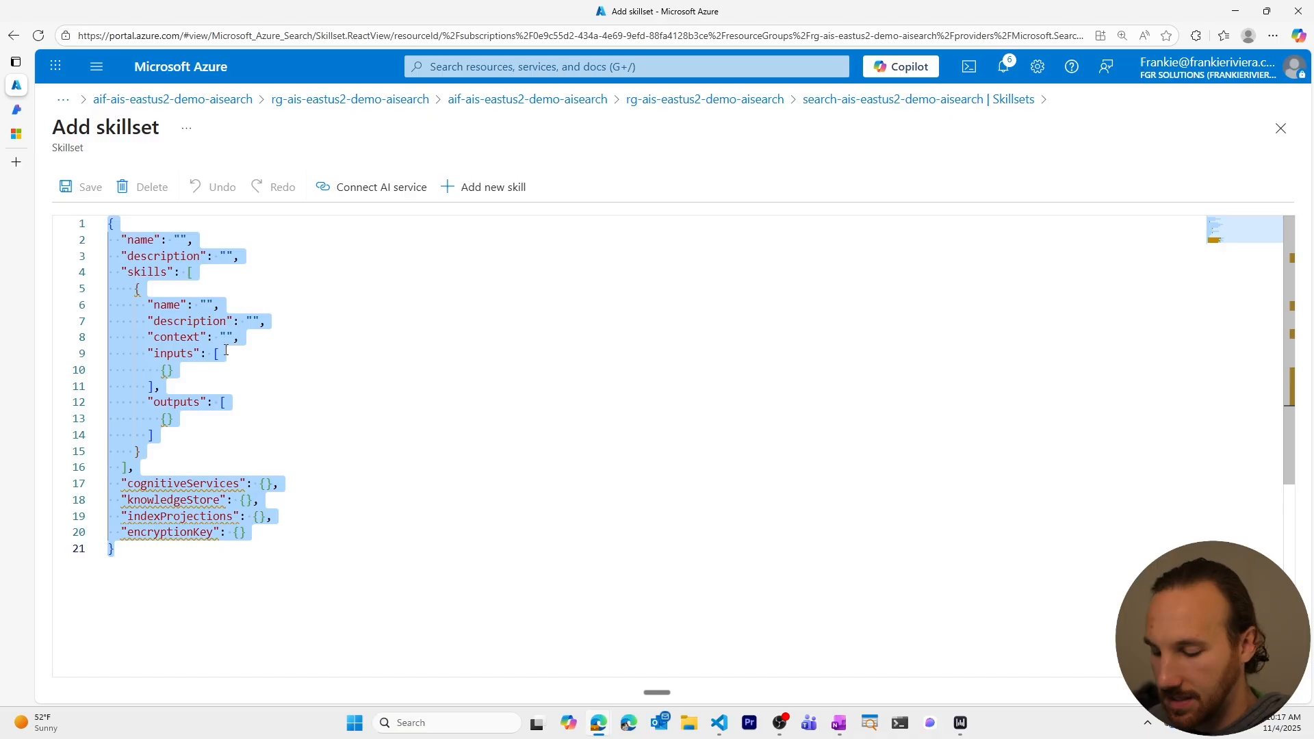
key("ctrl+v")
- Review the skillset's MergeSkill definition, examining its description and tags input sources
scroll(251, 474, "up", 10)
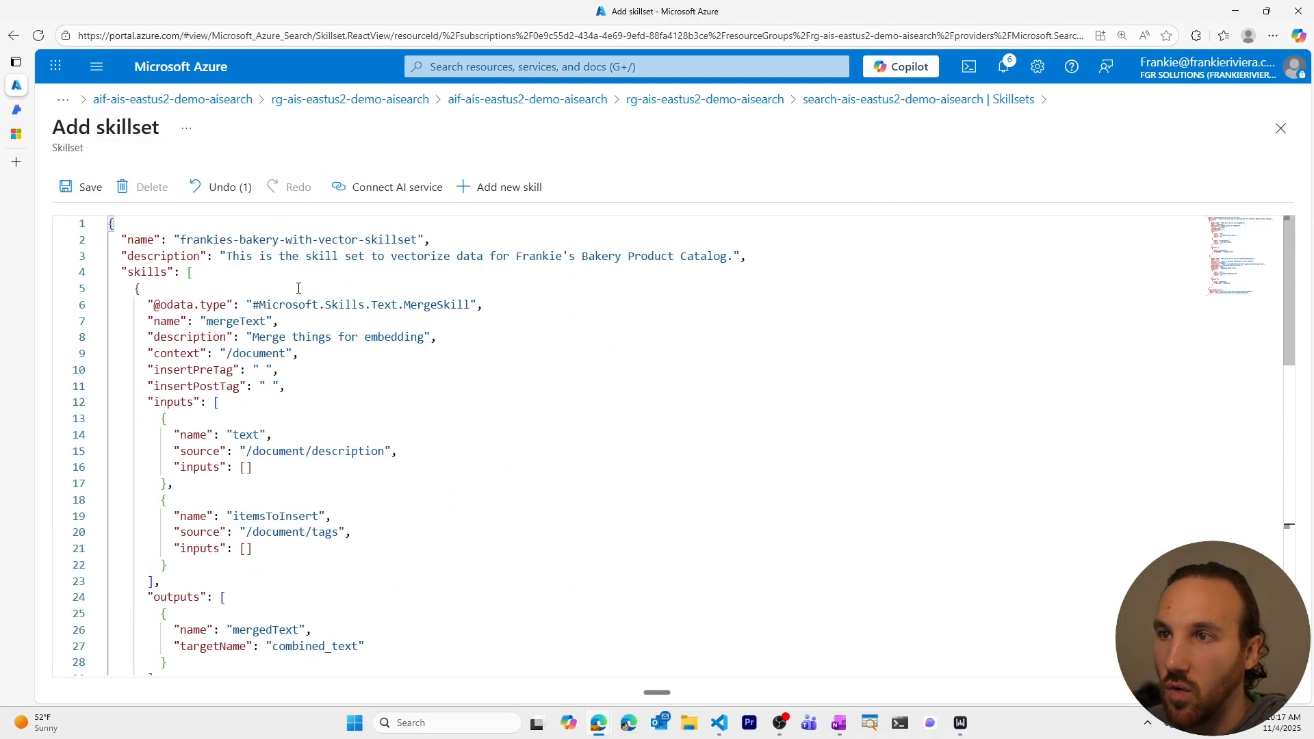
scroll(310, 293, "down", 7)
scroll(375, 428, "up", 5)
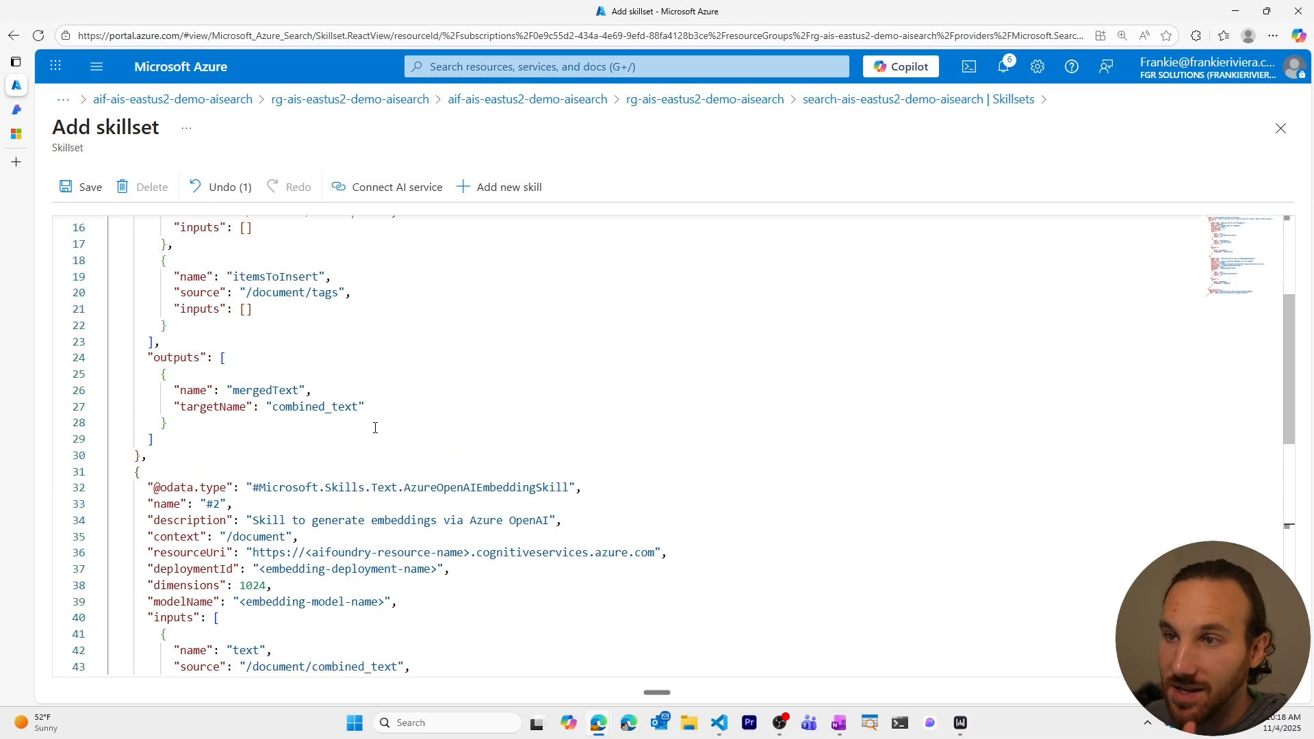
scroll(375, 428, "up", 2)
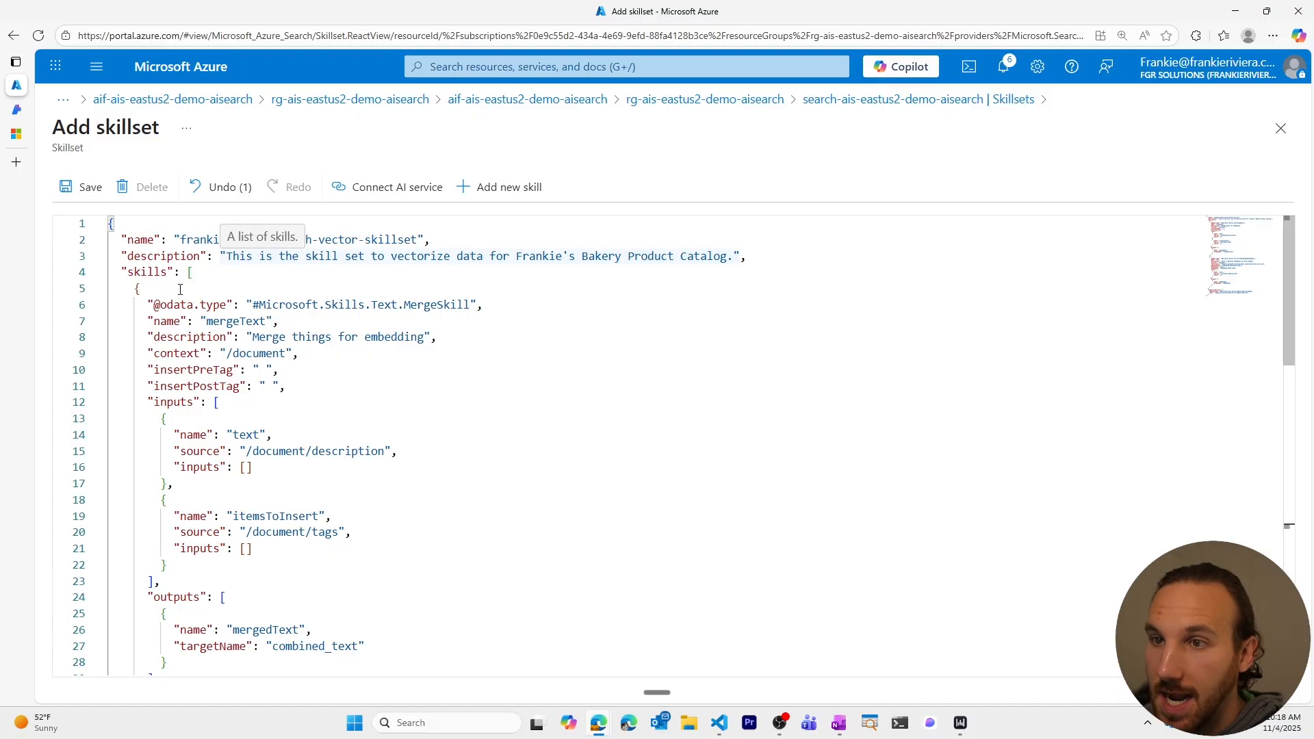
double_click(433, 305)
left_click_drag(136, 288, 419, 576)
scroll(401, 495, "down", 2)
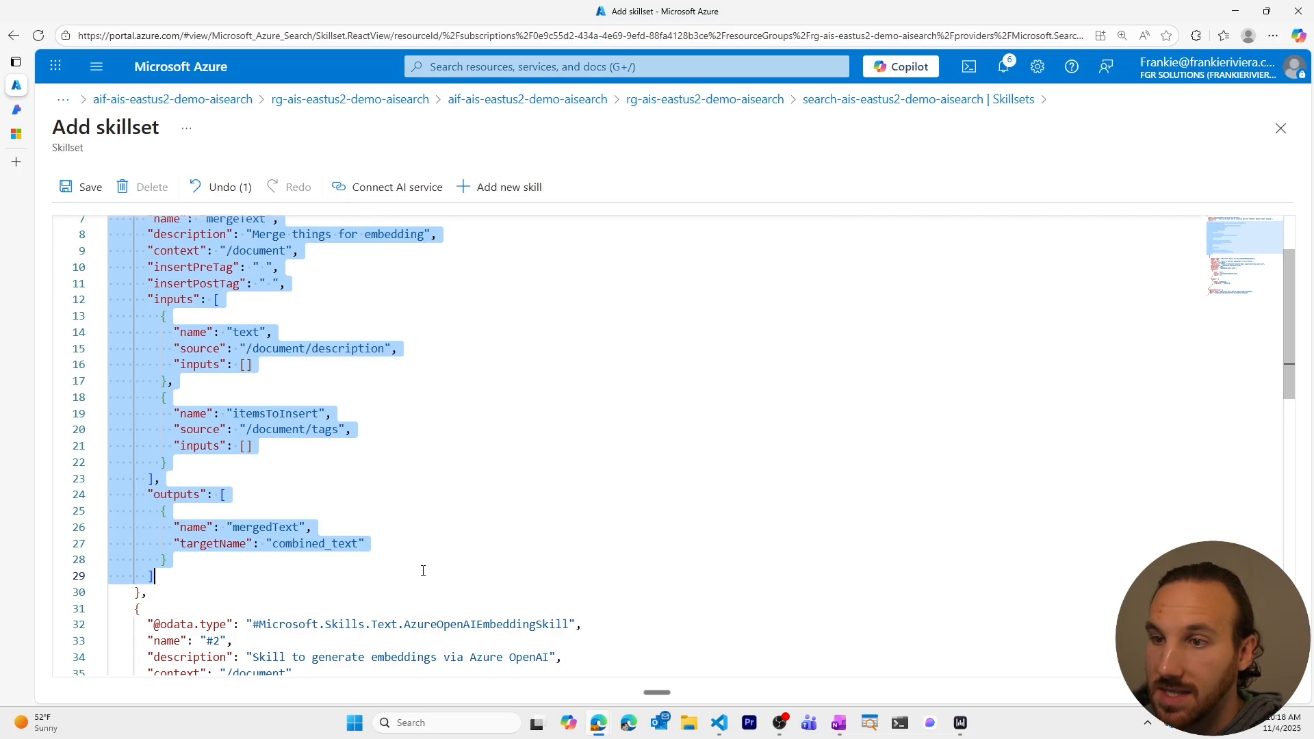
scroll(423, 571, "up", 2)
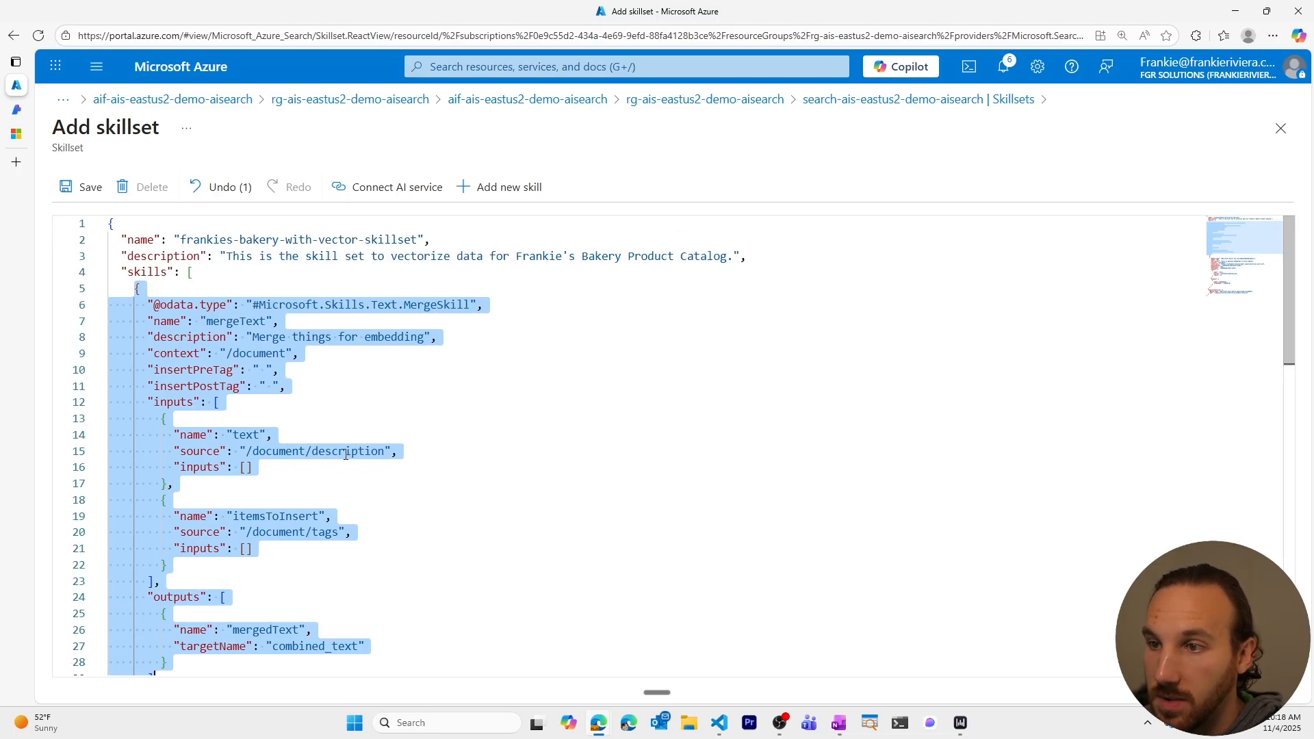
double_click(346, 451)
double_click(326, 532)
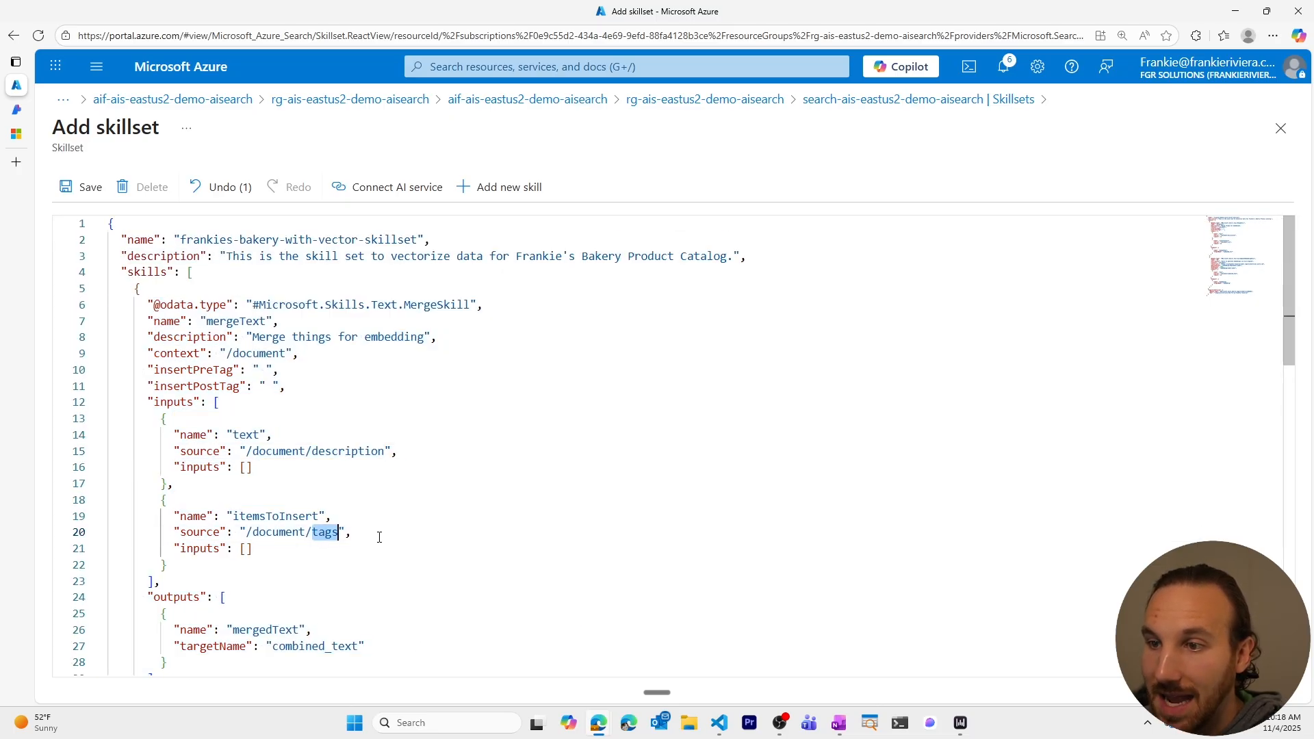
left_click(333, 452)
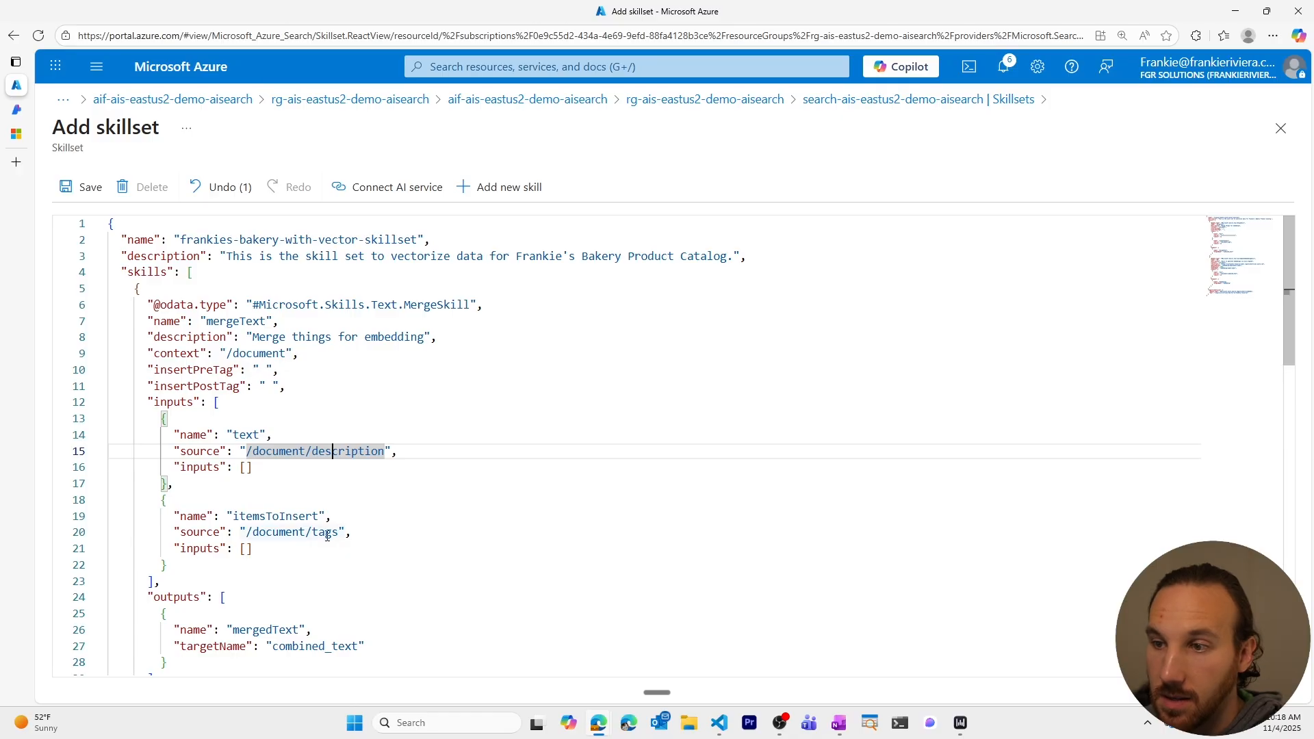
- Trace the merge skill's combined_text output to the embedding skill's input and examine that skill's placeholders
scroll(318, 527, "down", 3)
left_click(305, 510)
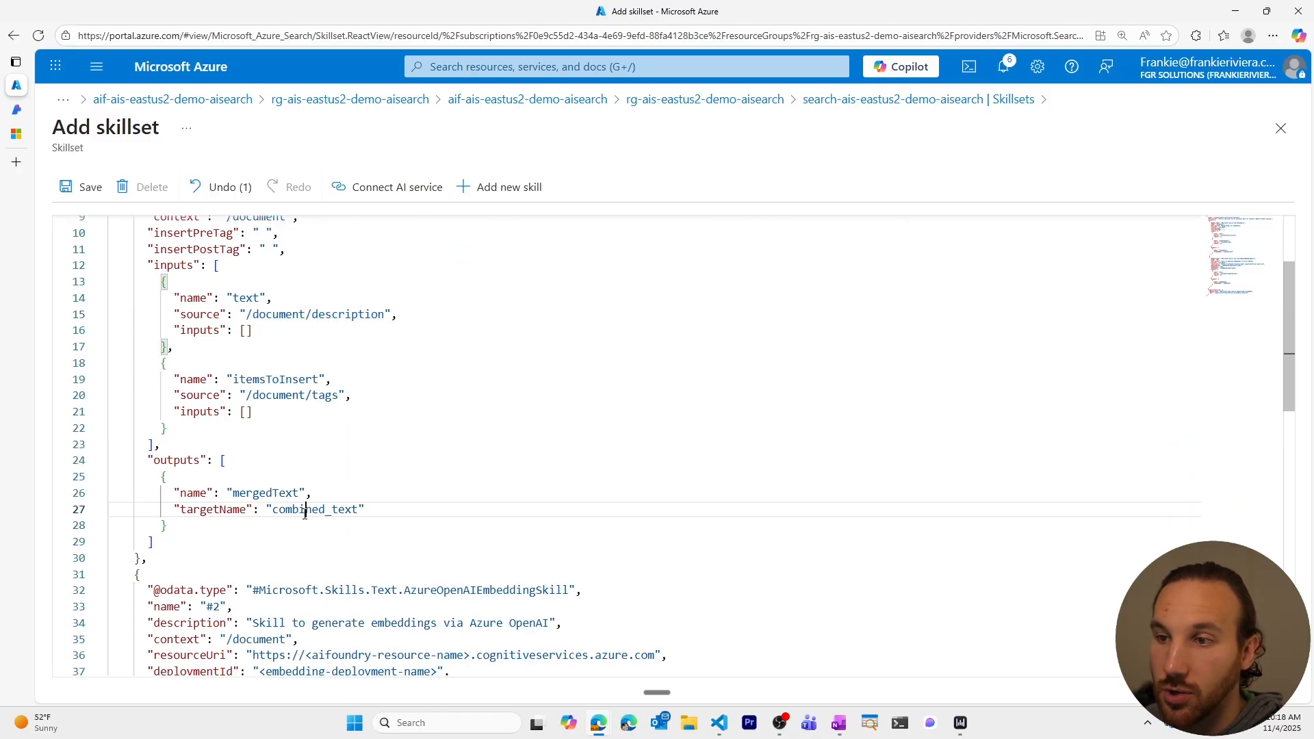
double_click(306, 511)
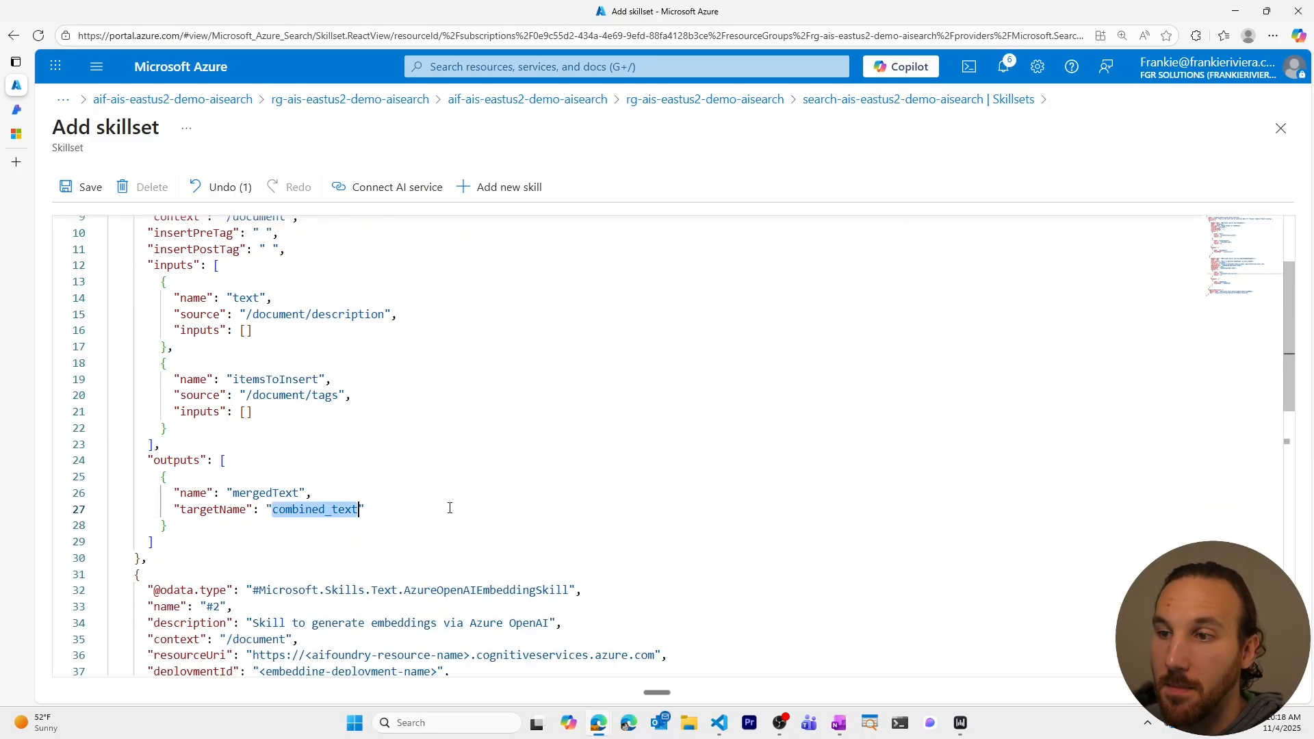
left_click(319, 510)
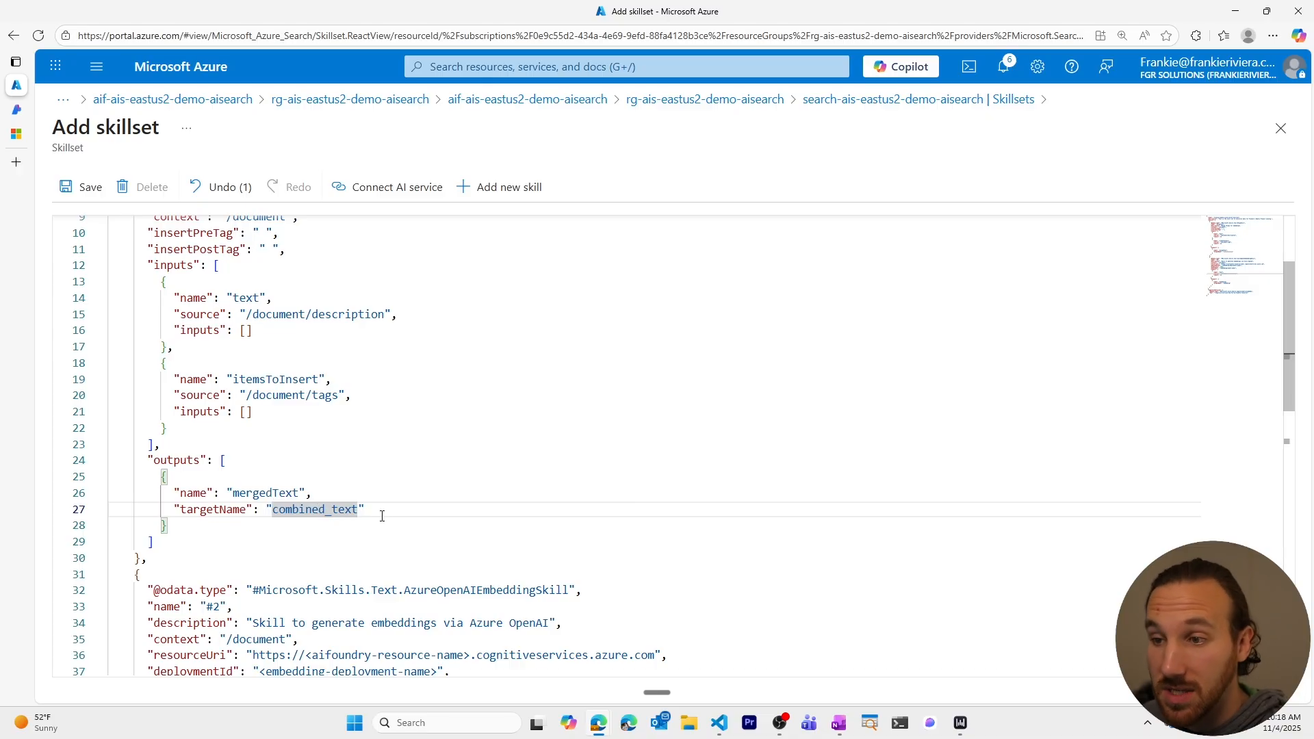
double_click(291, 510)
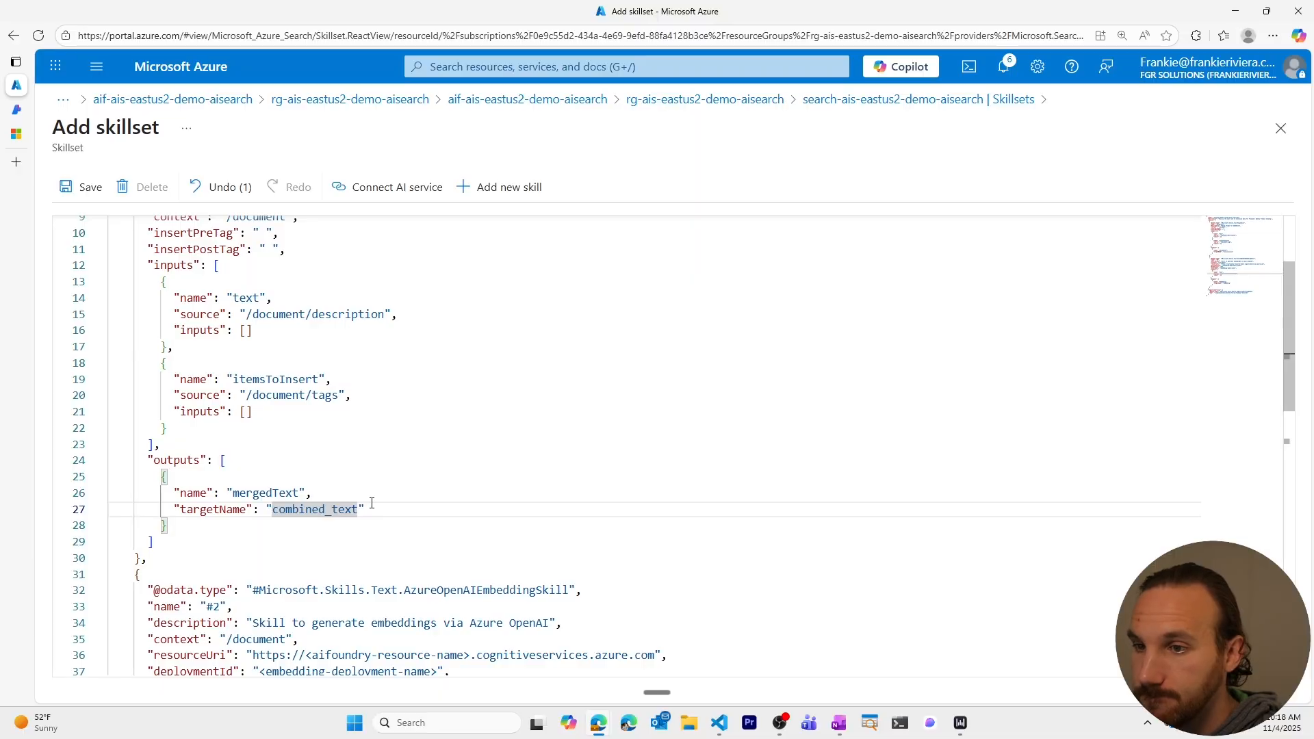
scroll(372, 503, "down", 5)
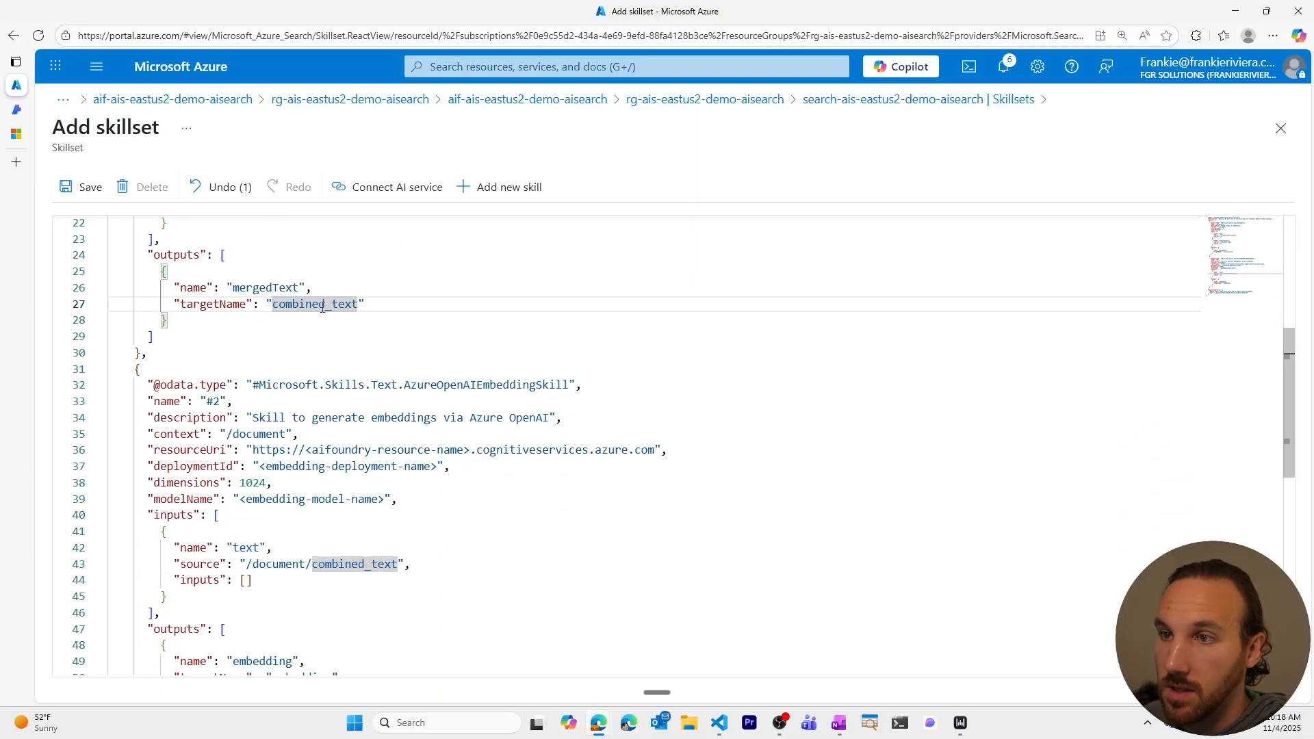
scroll(521, 429, "down", 3)
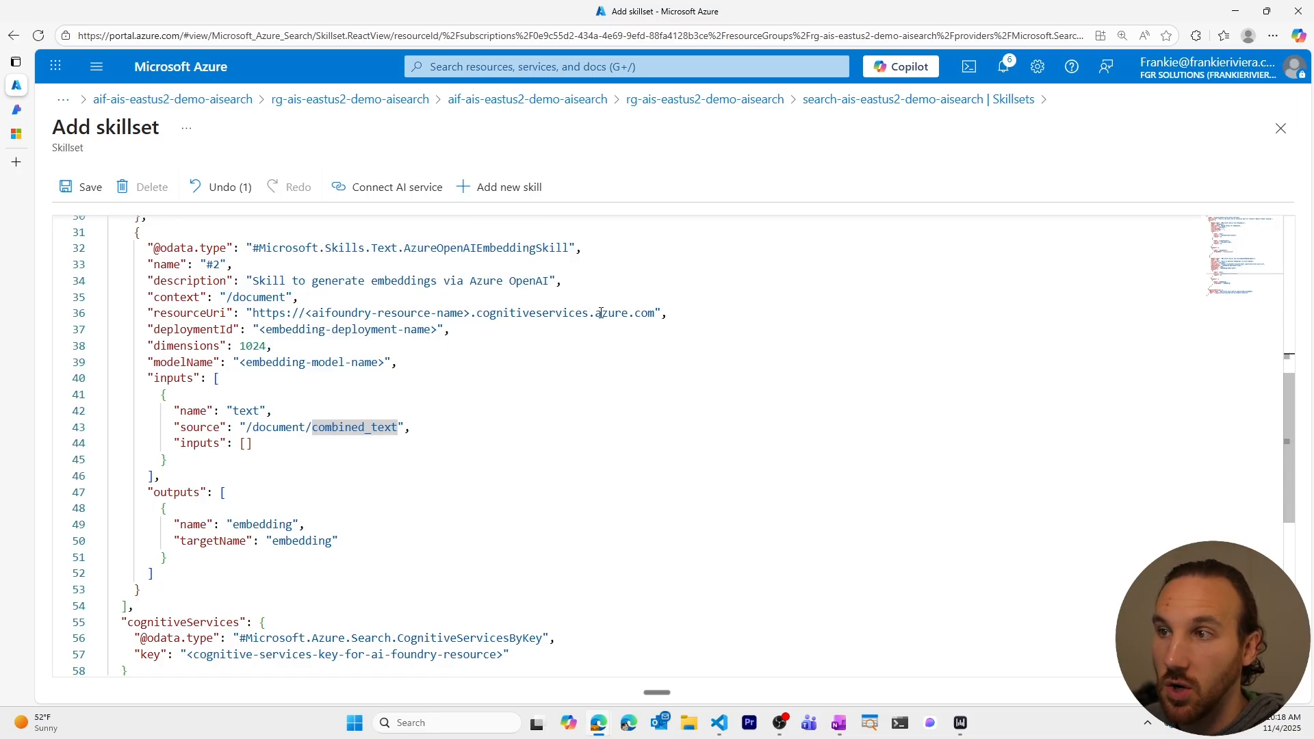
- Copy the embedding deployment's endpoint from Azure AI Foundry and set it as the embedding skill's resourceUri, without the trailing slash
left_click(21, 111)
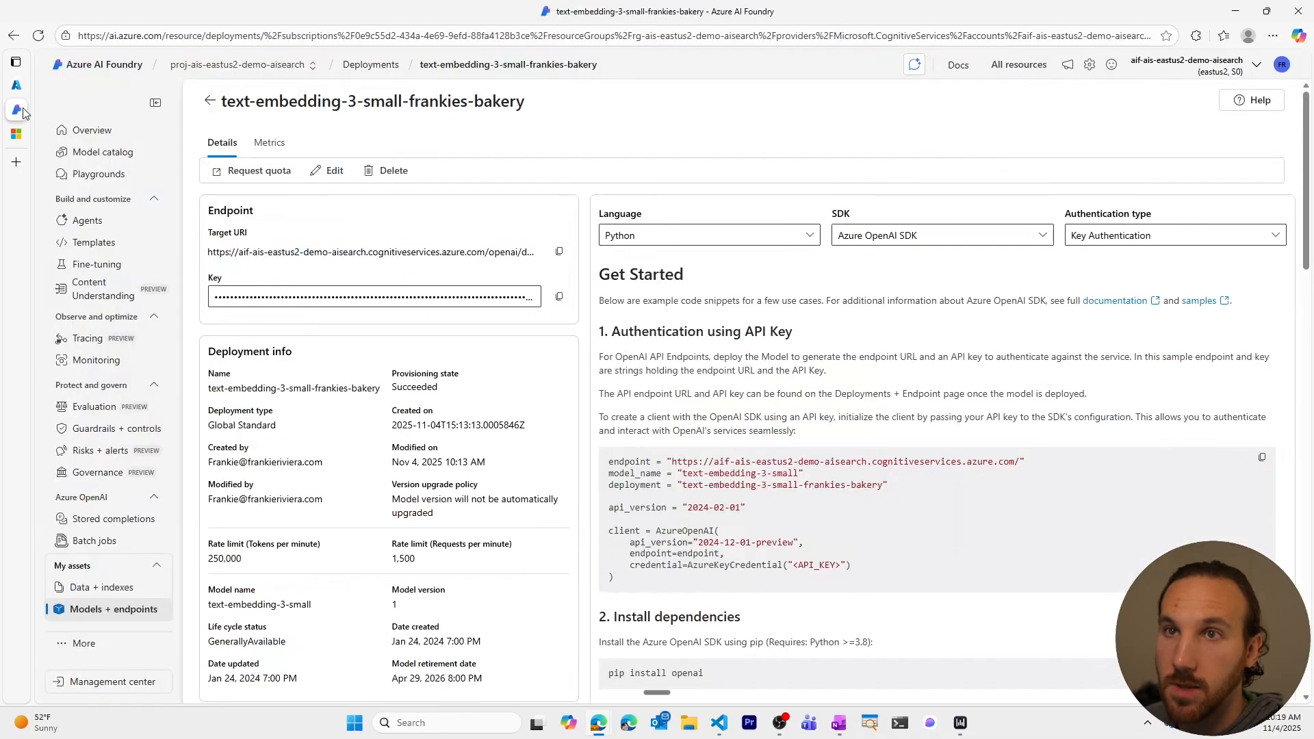
left_click_drag(671, 462, 1018, 460)
key("ctrl+c")
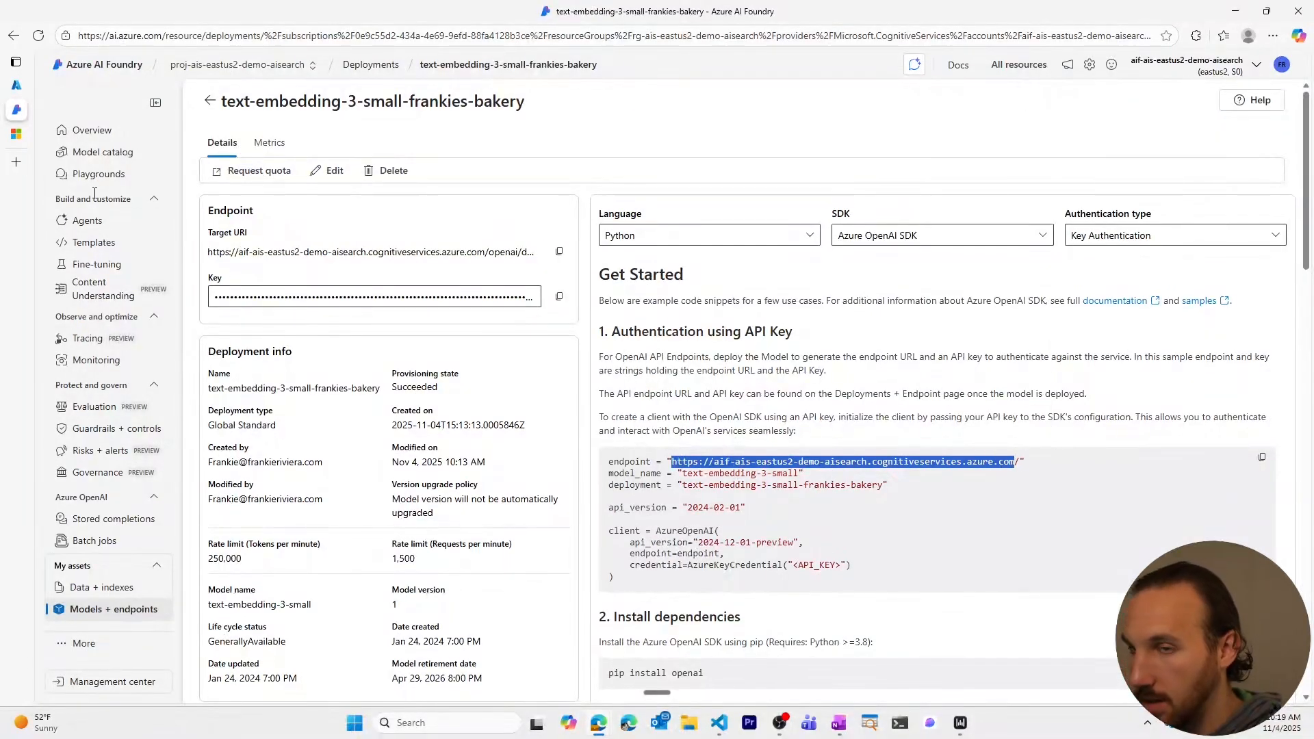
left_click(24, 85)
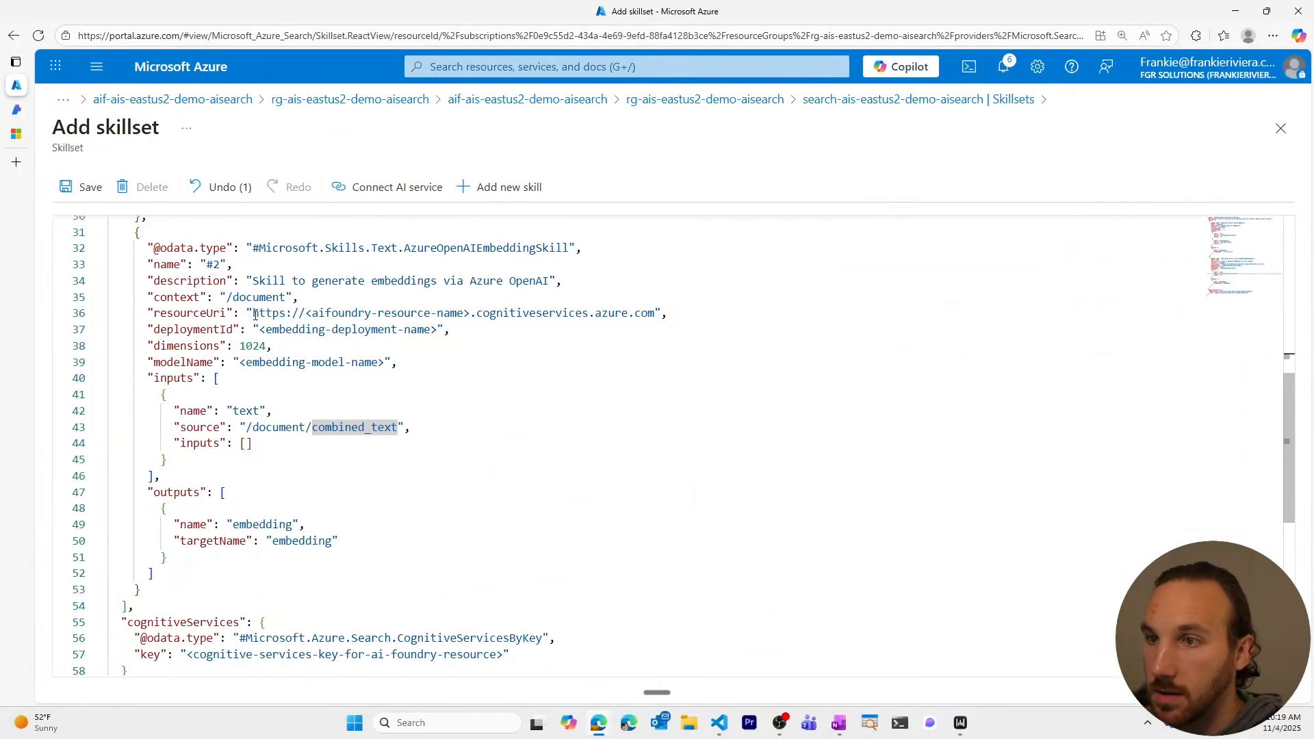
left_click_drag(255, 315, 656, 314)
key("ctrl+v")
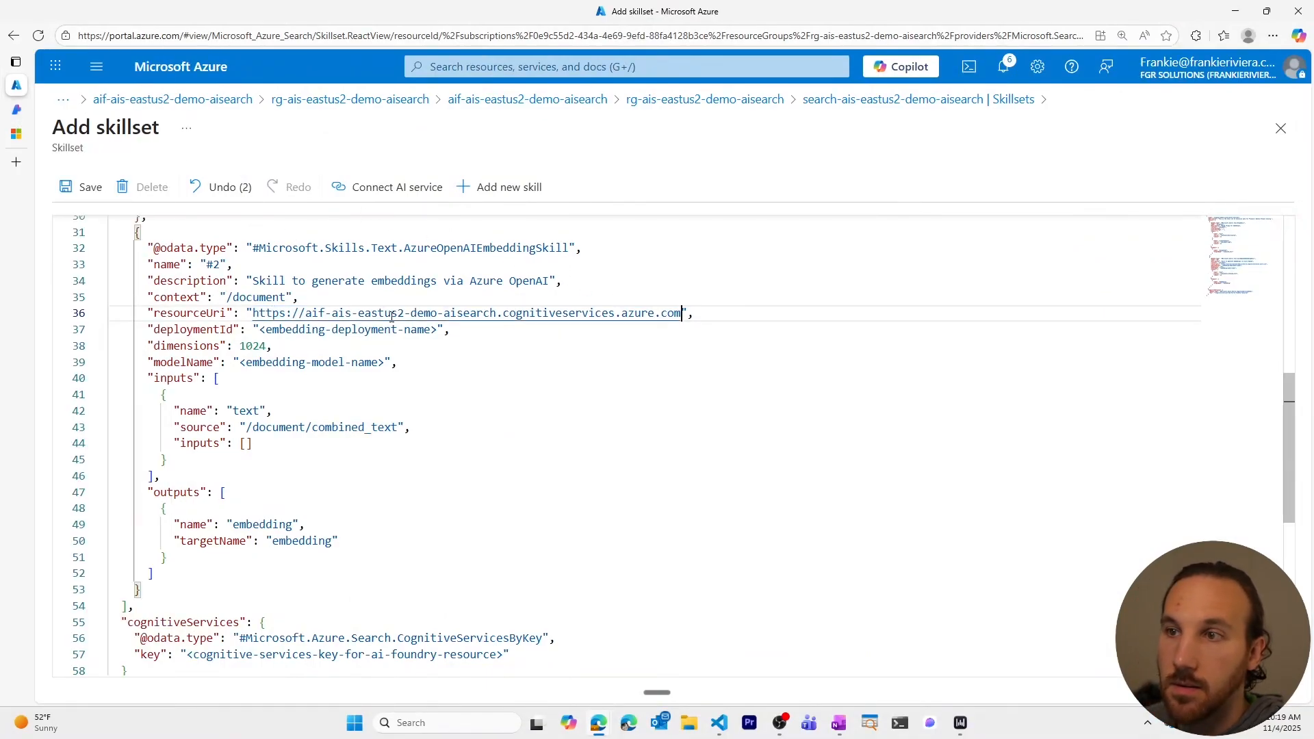
- Copy the deployment name from Azure AI Foundry and set the embedding skill's deploymentId to text-embedding-3-small-frankies-bakery
double_click(368, 329)
left_click(17, 110)
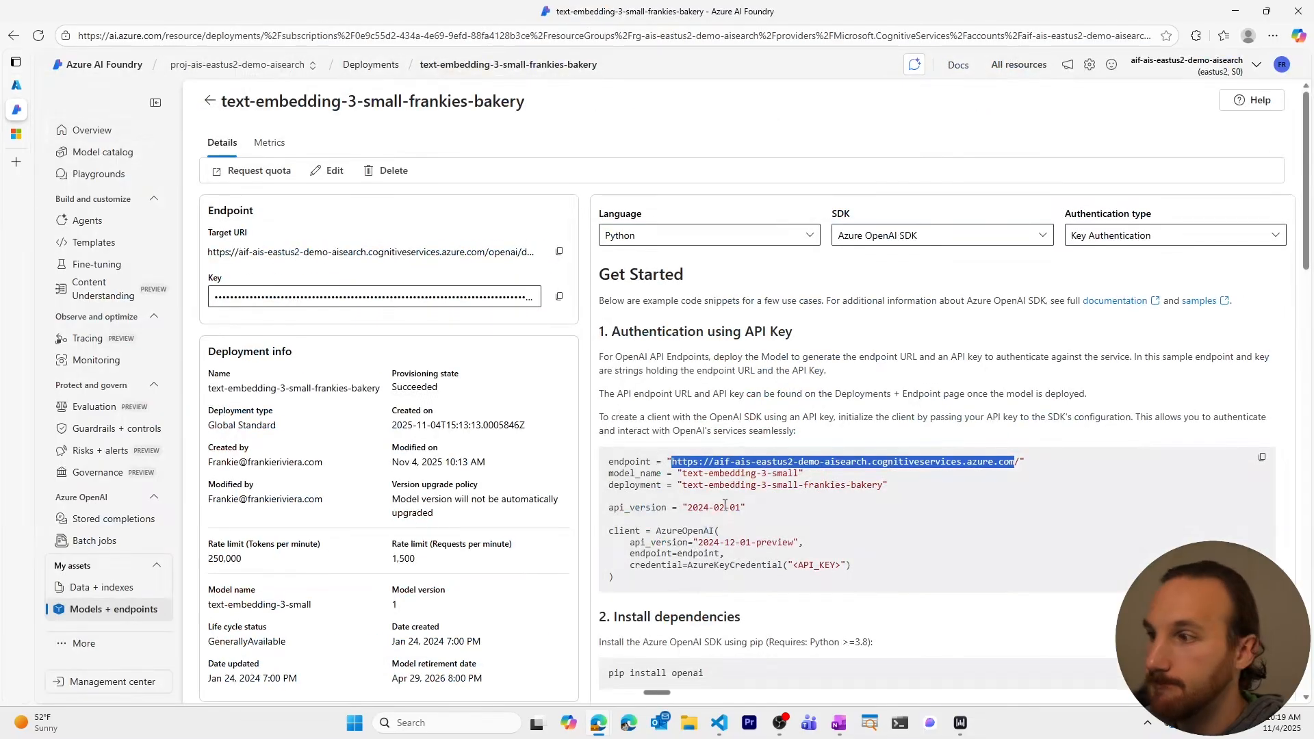
left_click(724, 504)
left_click_drag(682, 487, 877, 486)
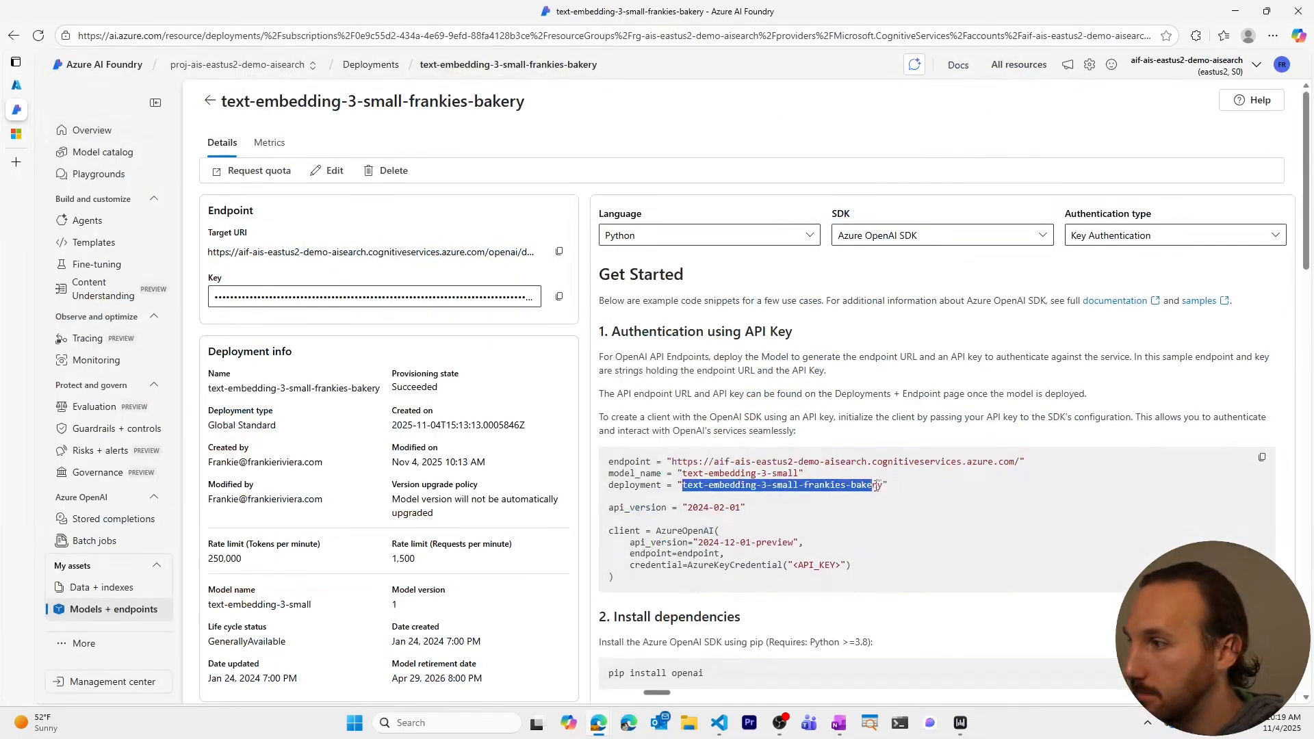
mouse_move(55, 112)
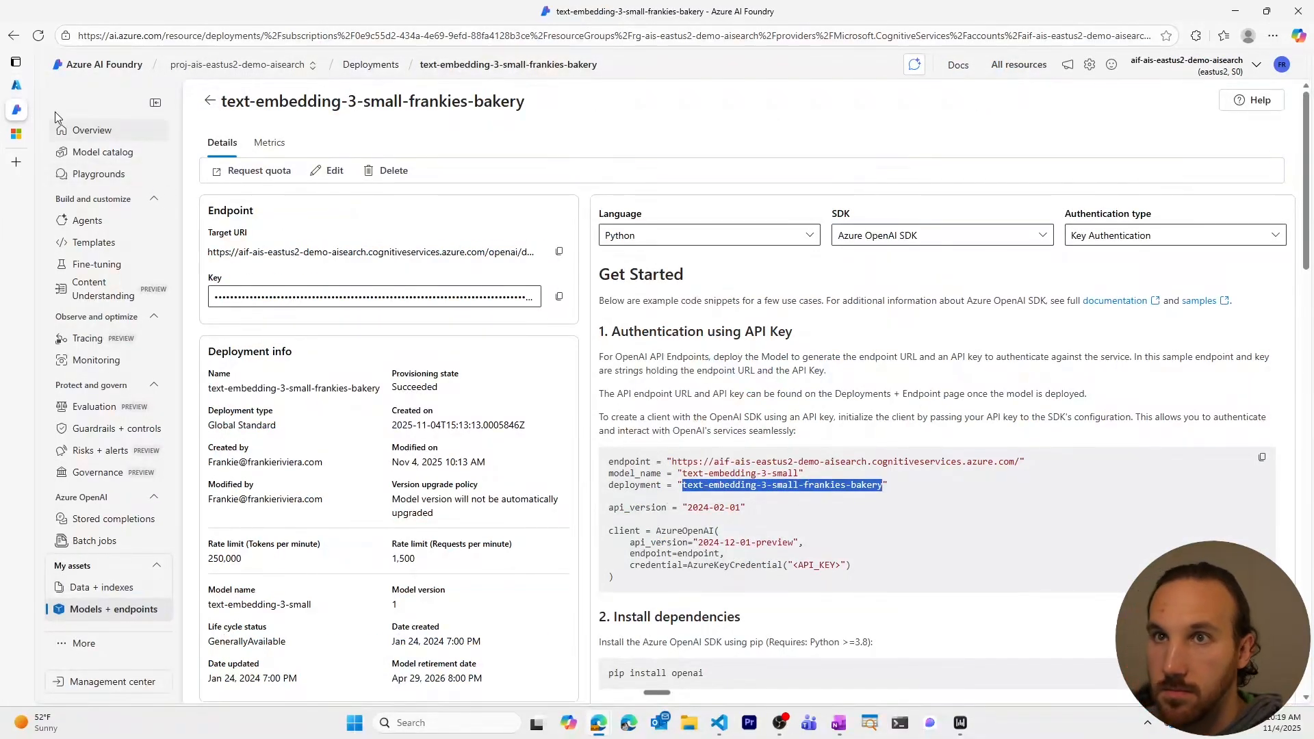
left_click(55, 84)
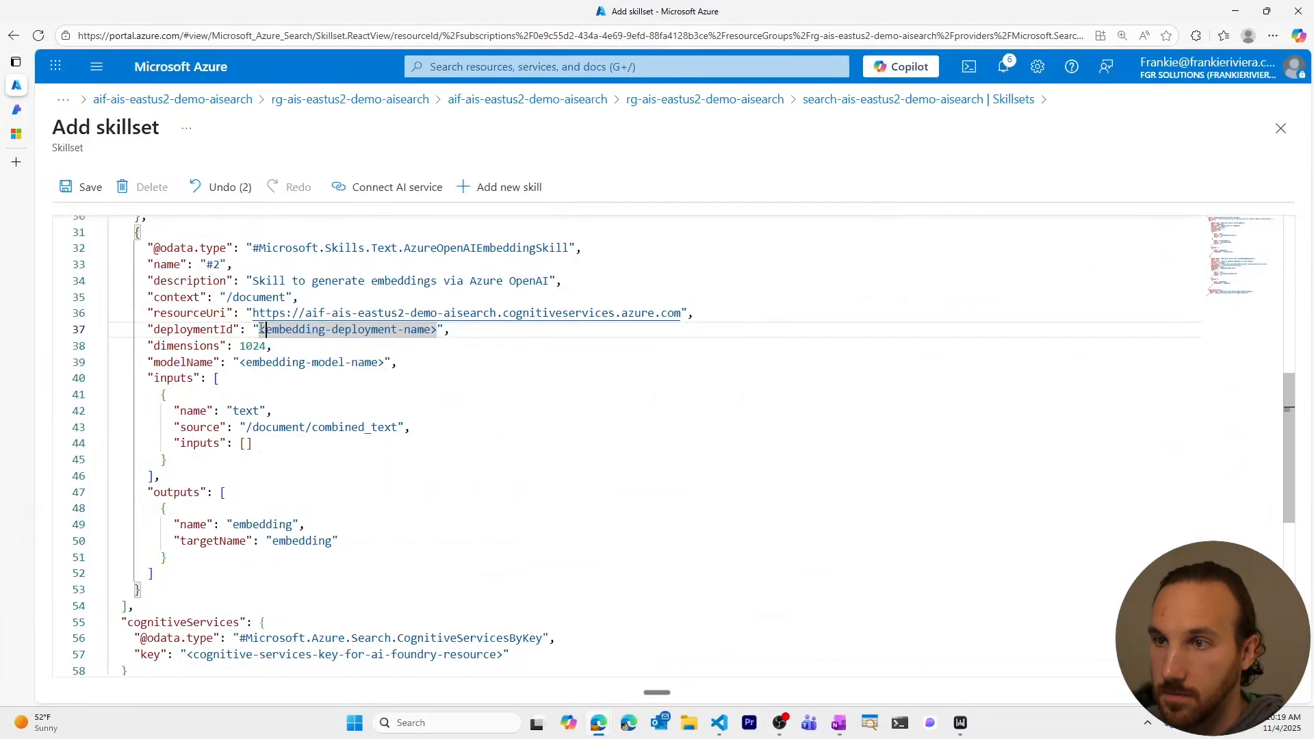
left_click_drag(260, 329, 440, 330)
type("text-embedding-3-small-frankies-bakery")
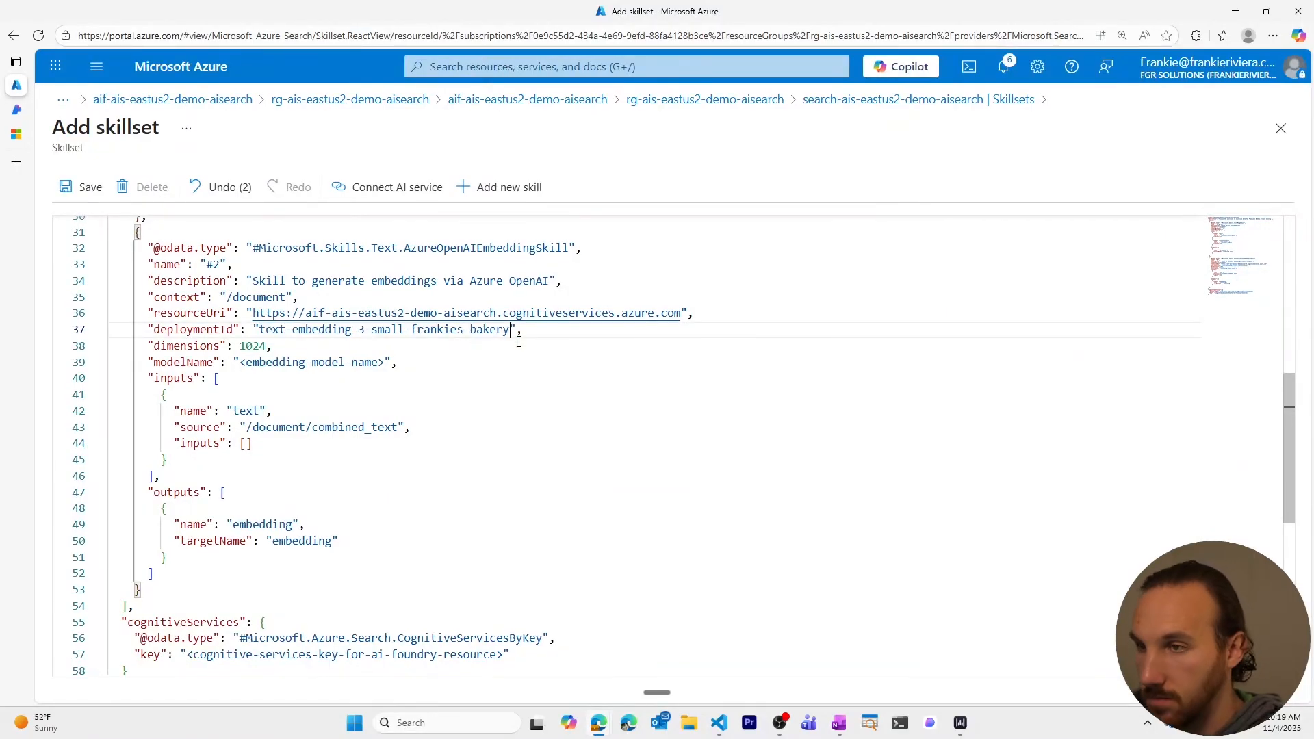
- Copy the model name from Azure AI Foundry and set the embedding skill's modelName to text-embedding-3-small
left_click_drag(239, 362, 385, 363)
key("ctrl+Tab")
left_click(685, 484)
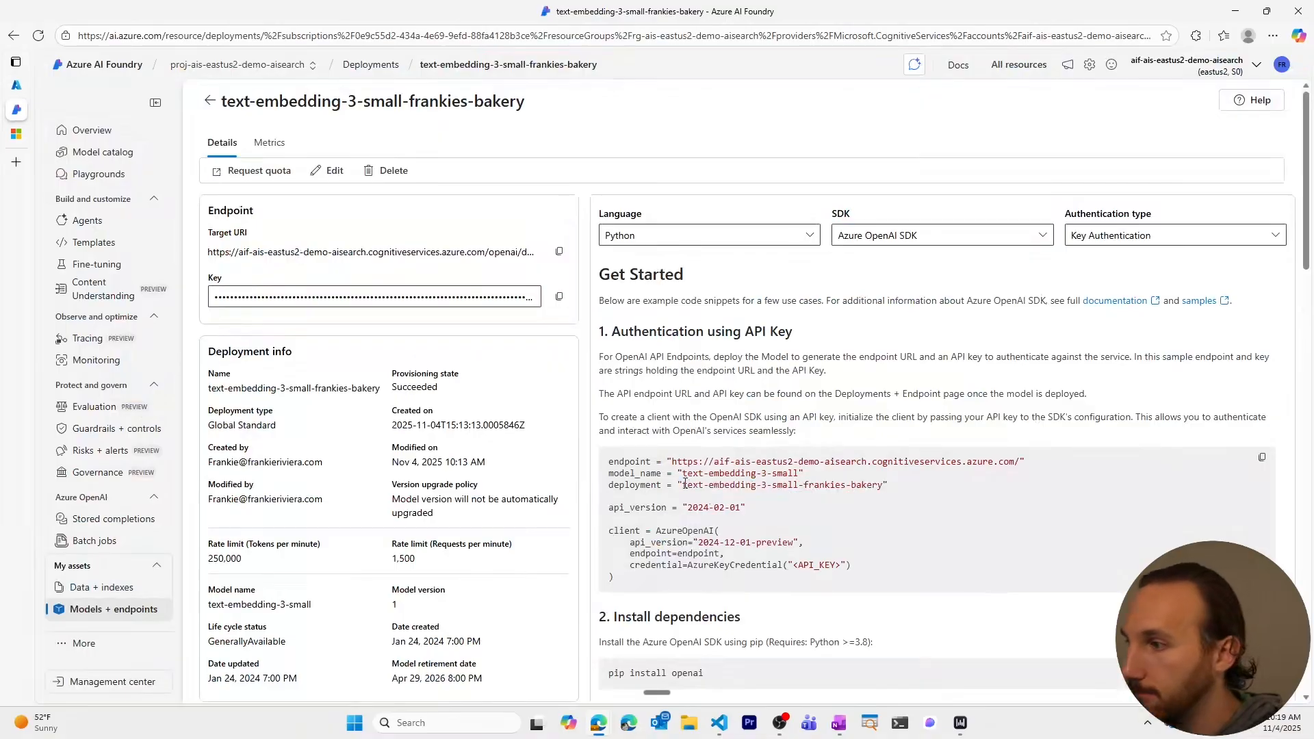
left_click_drag(685, 475, 799, 474)
key("ctrl+c")
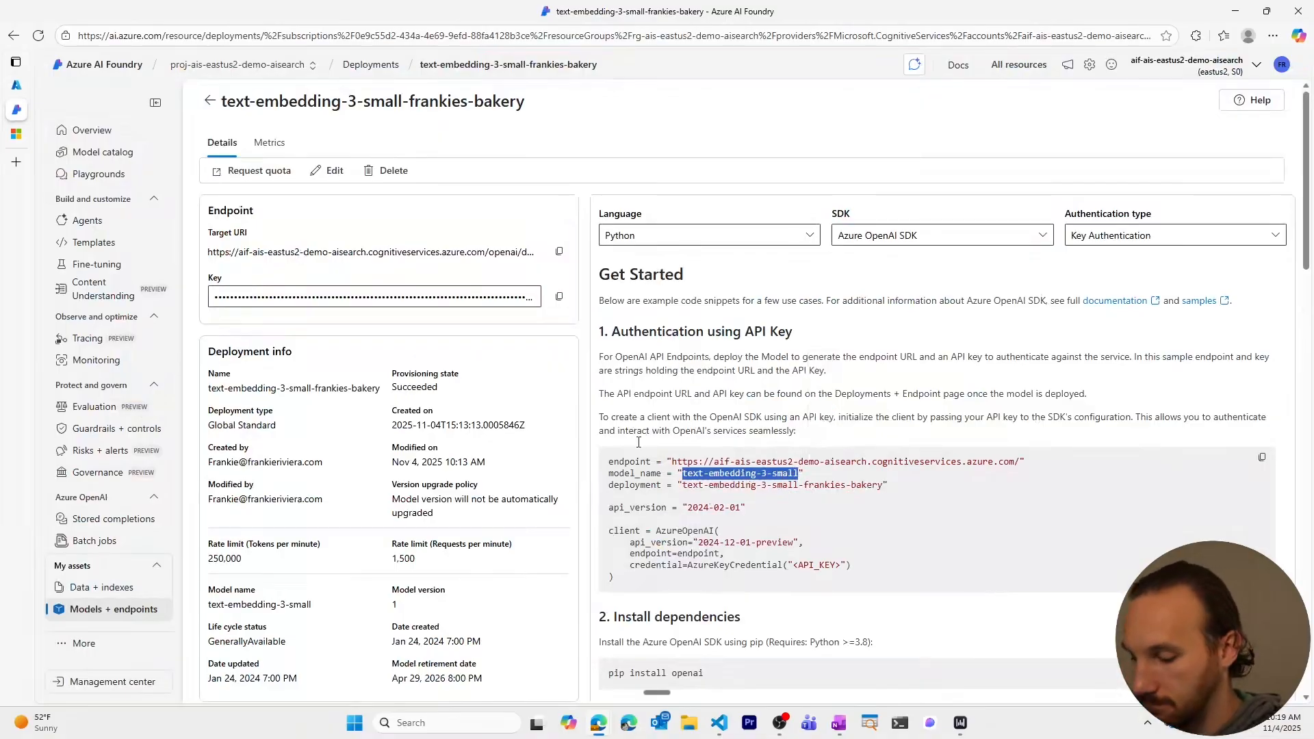
left_click(16, 85)
left_click_drag(239, 362, 385, 368)
key("ctrl+v")
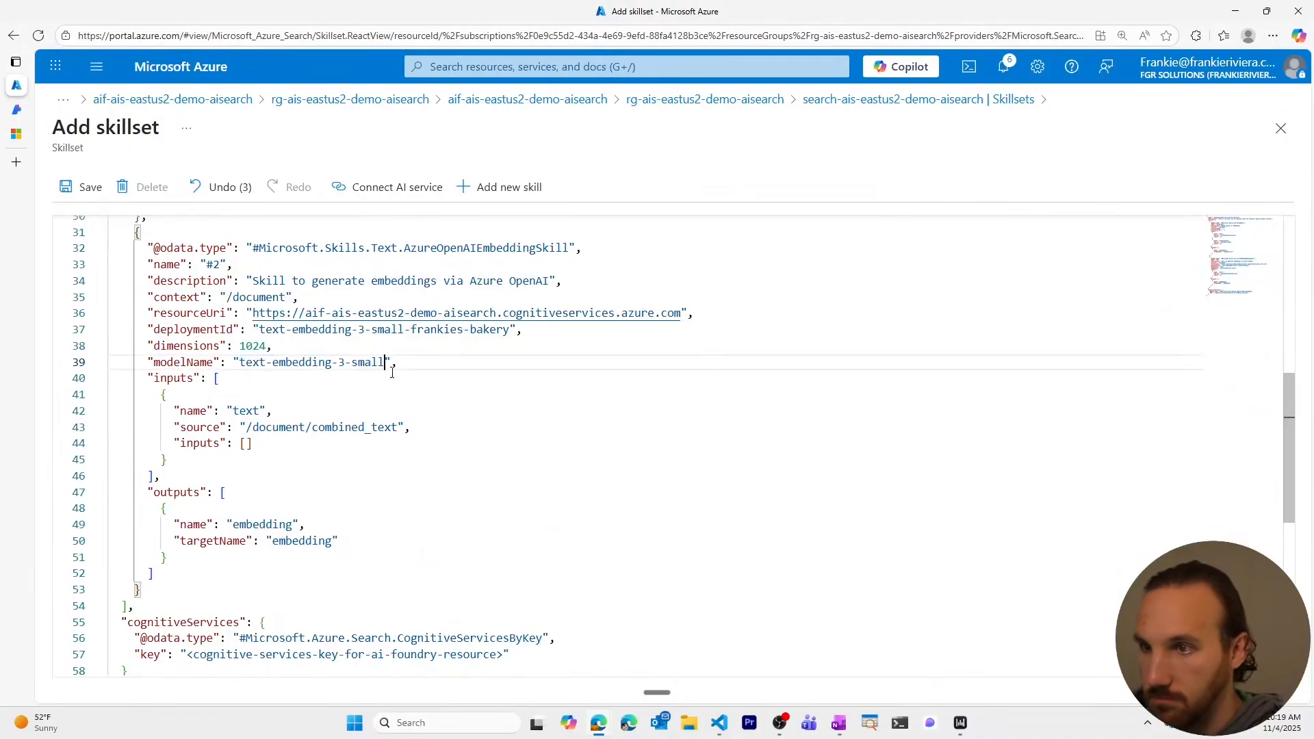
- Compare the embedding skill's combined_text source with the merge skill's output target, and examine the embedding skill's output name and target name
scroll(346, 461, "up", 1)
double_click(346, 461)
left_click(502, 284)
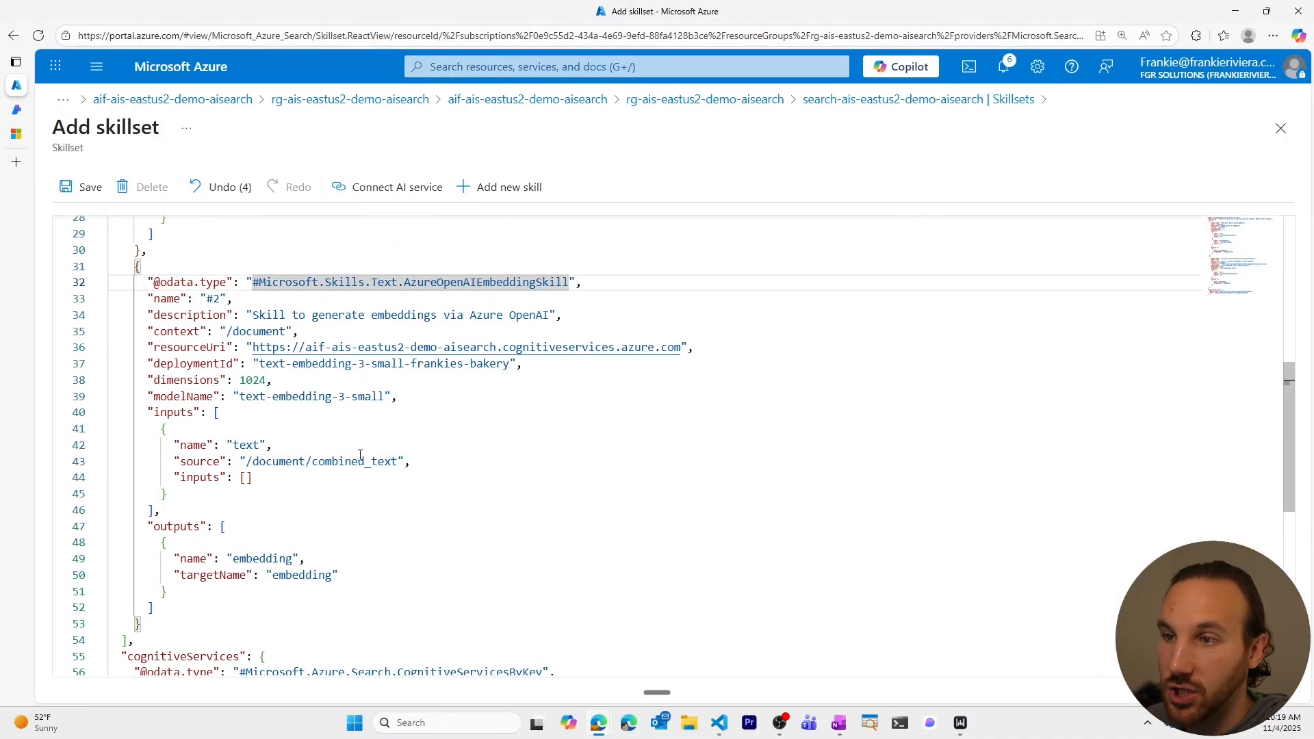
double_click(358, 461)
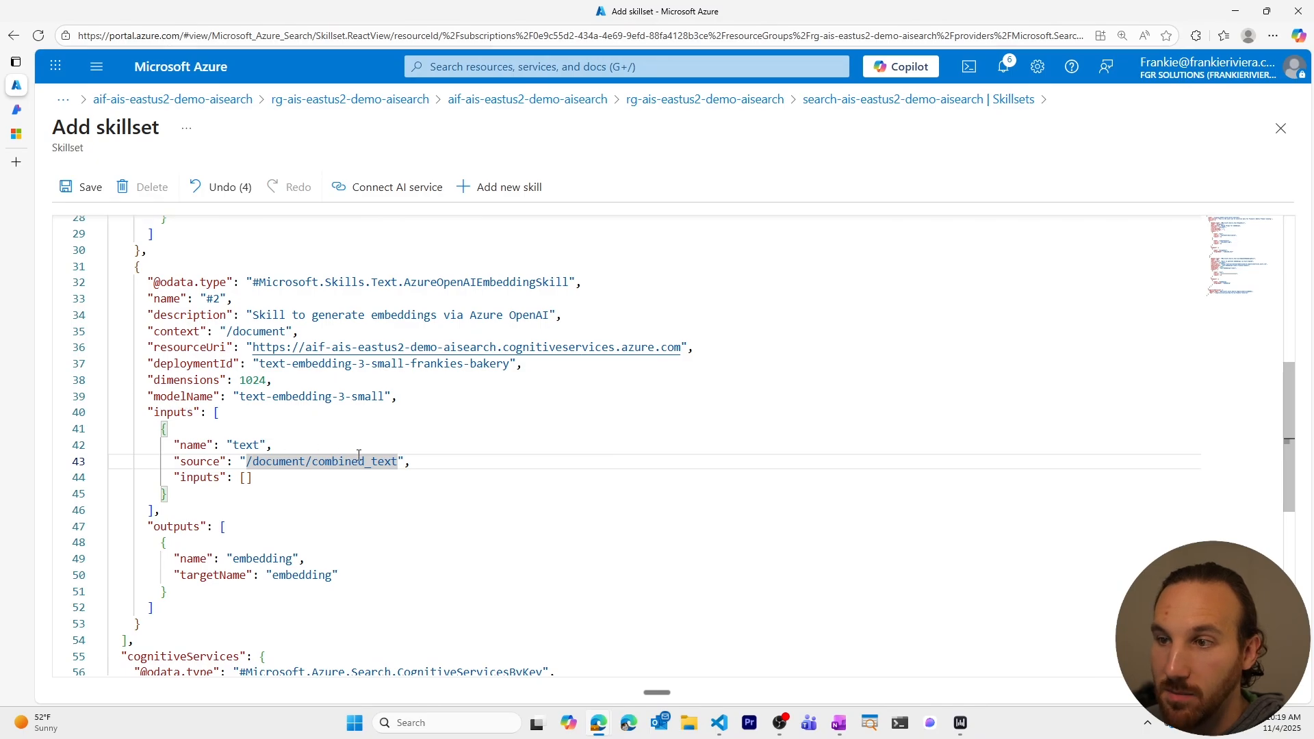
scroll(353, 462, "up", 5)
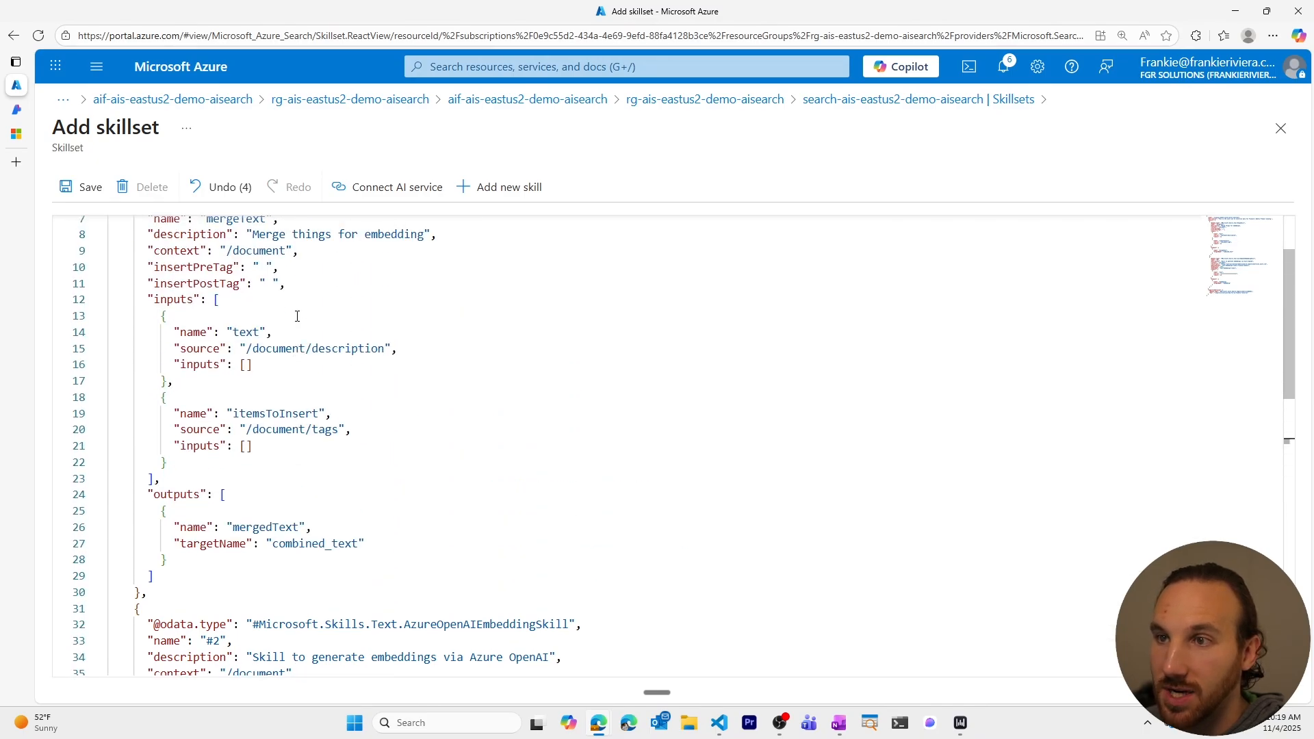
scroll(277, 308, "down", 4)
double_click(337, 372)
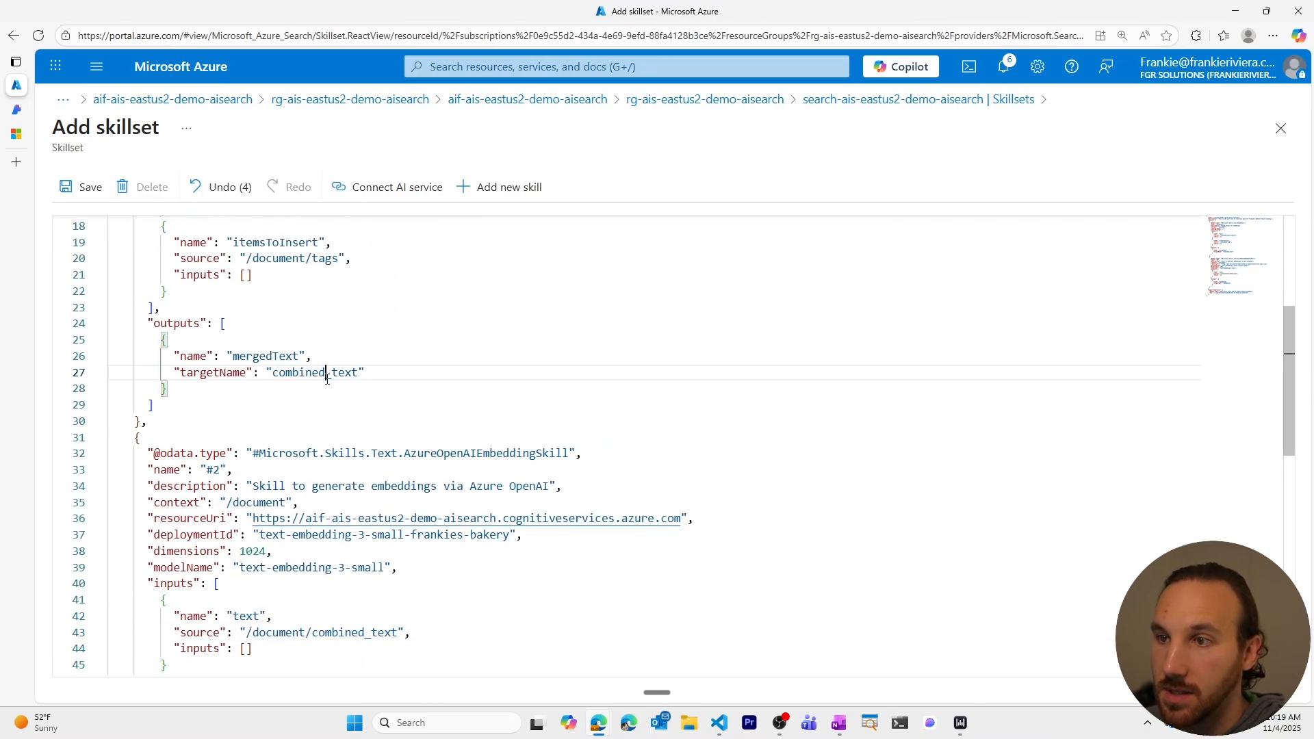
scroll(318, 402, "down", 3)
left_click(353, 425)
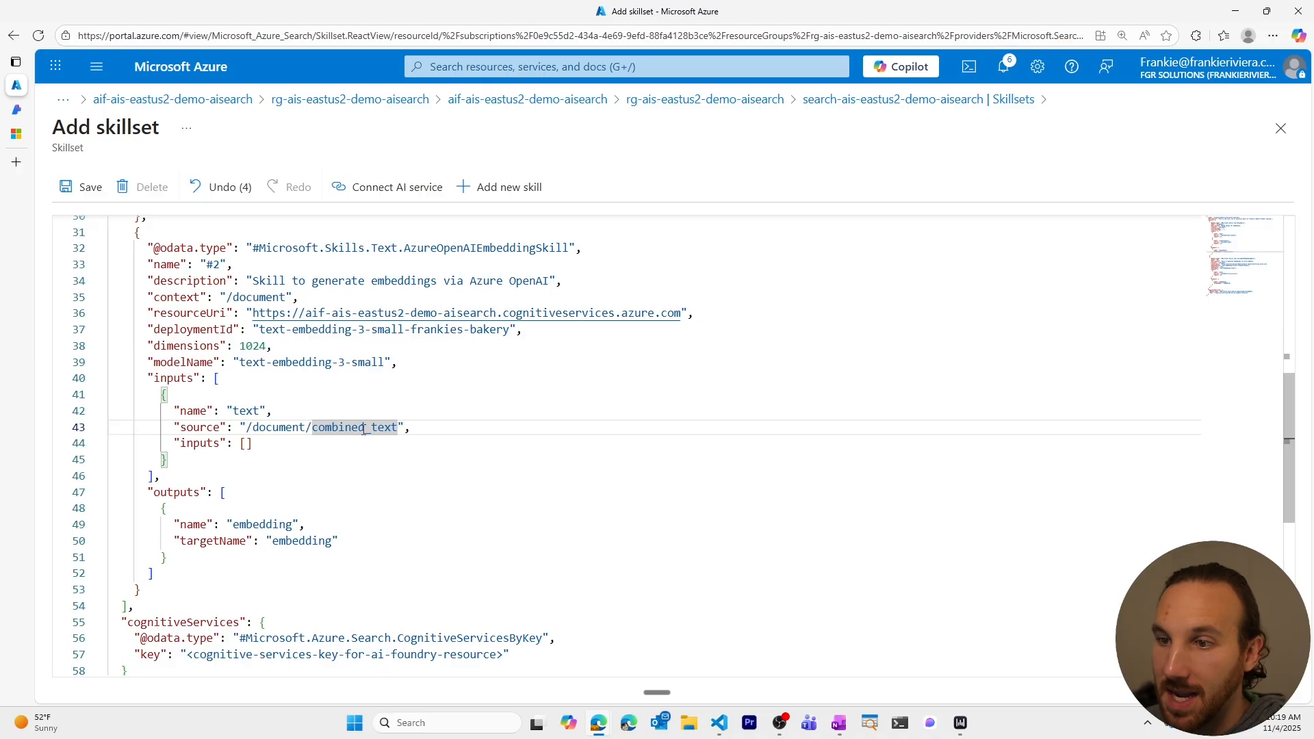
scroll(363, 429, "down", 1)
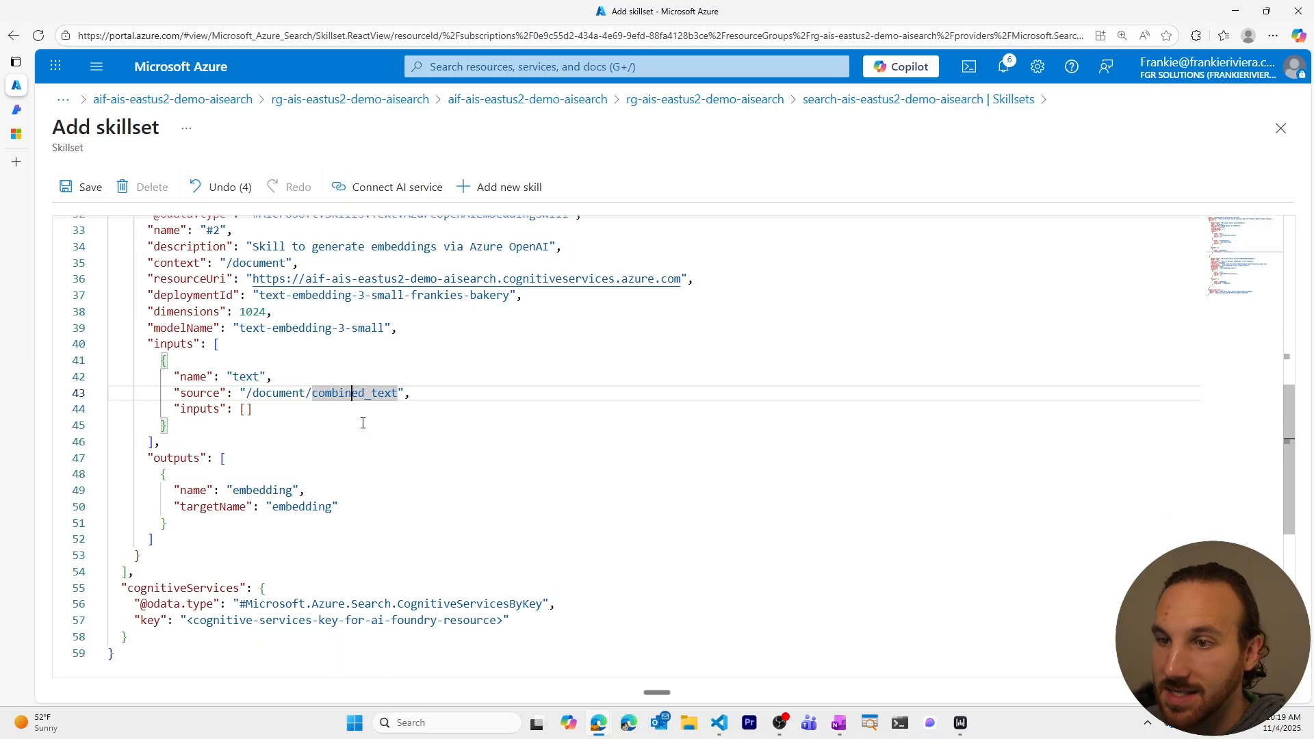
left_click(271, 491)
left_click(306, 507)
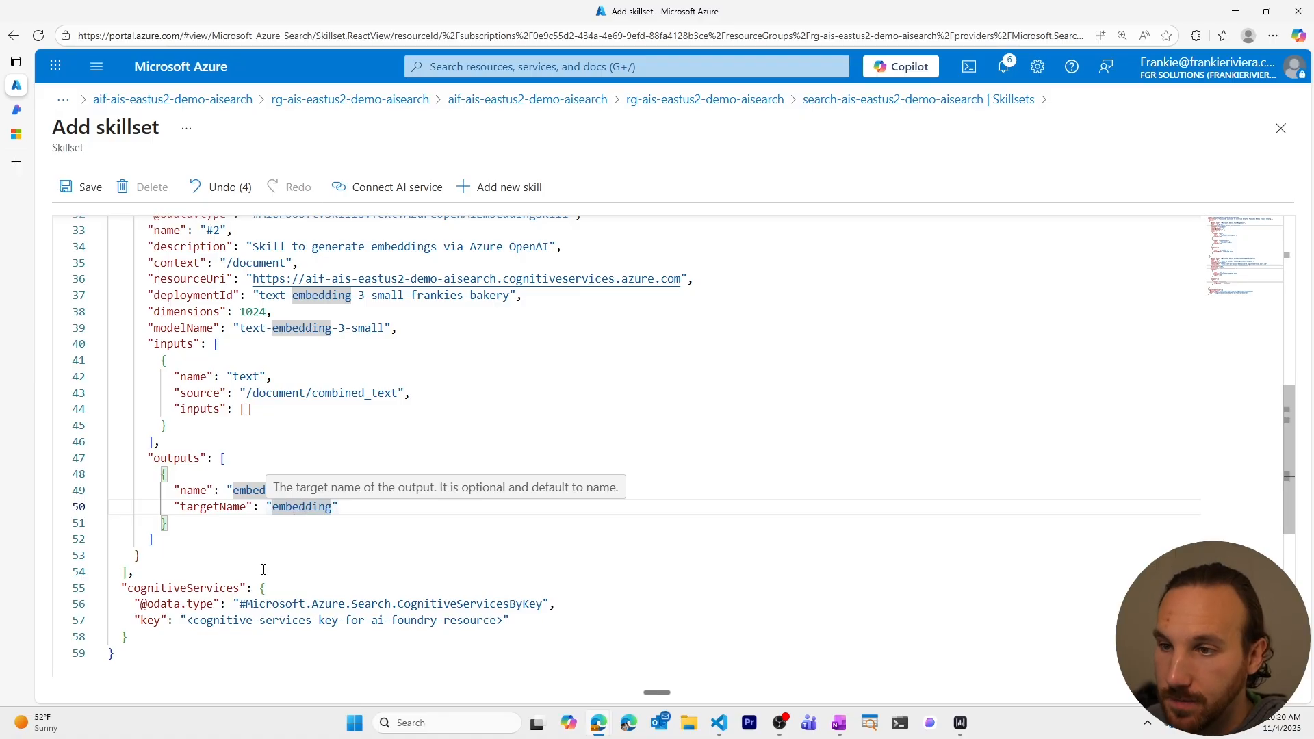
- Replace the cognitiveServices key placeholder with the API key copied from the Azure AI Foundry deployment, and save the skillset
left_click(167, 588)
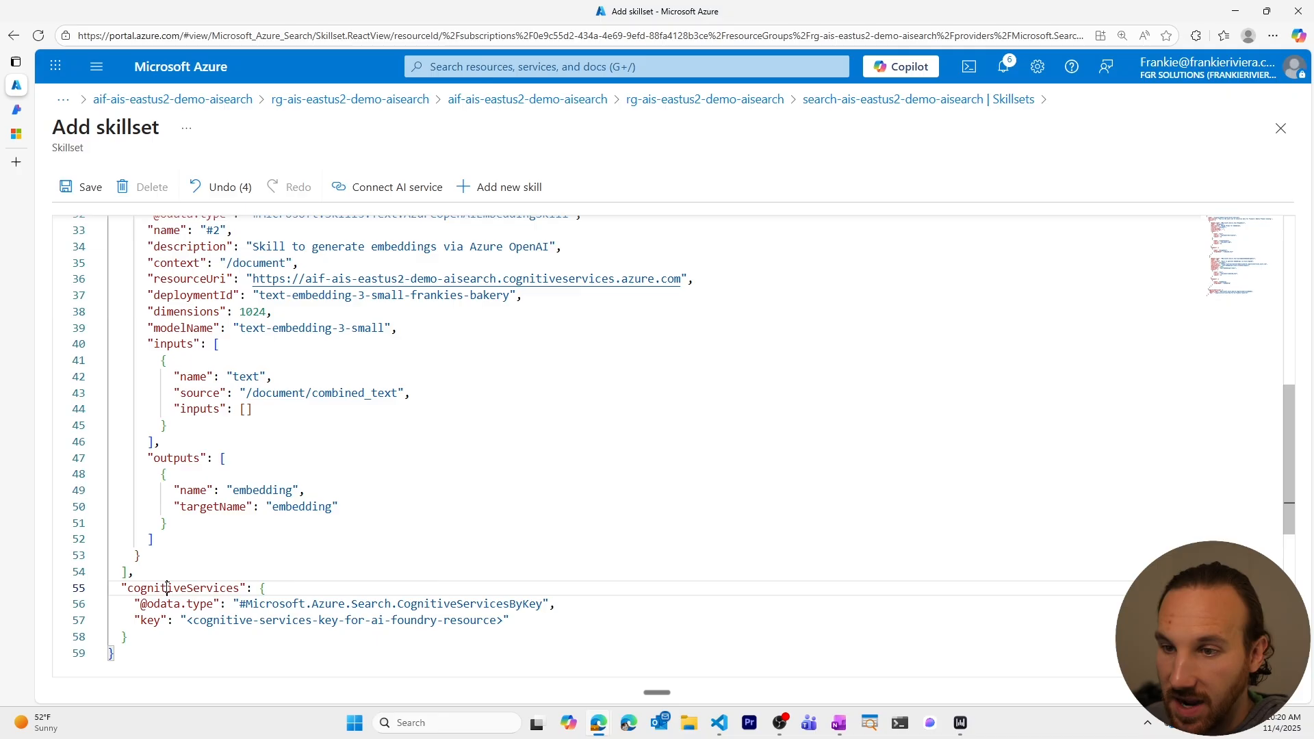
left_click(287, 633)
left_click(294, 620)
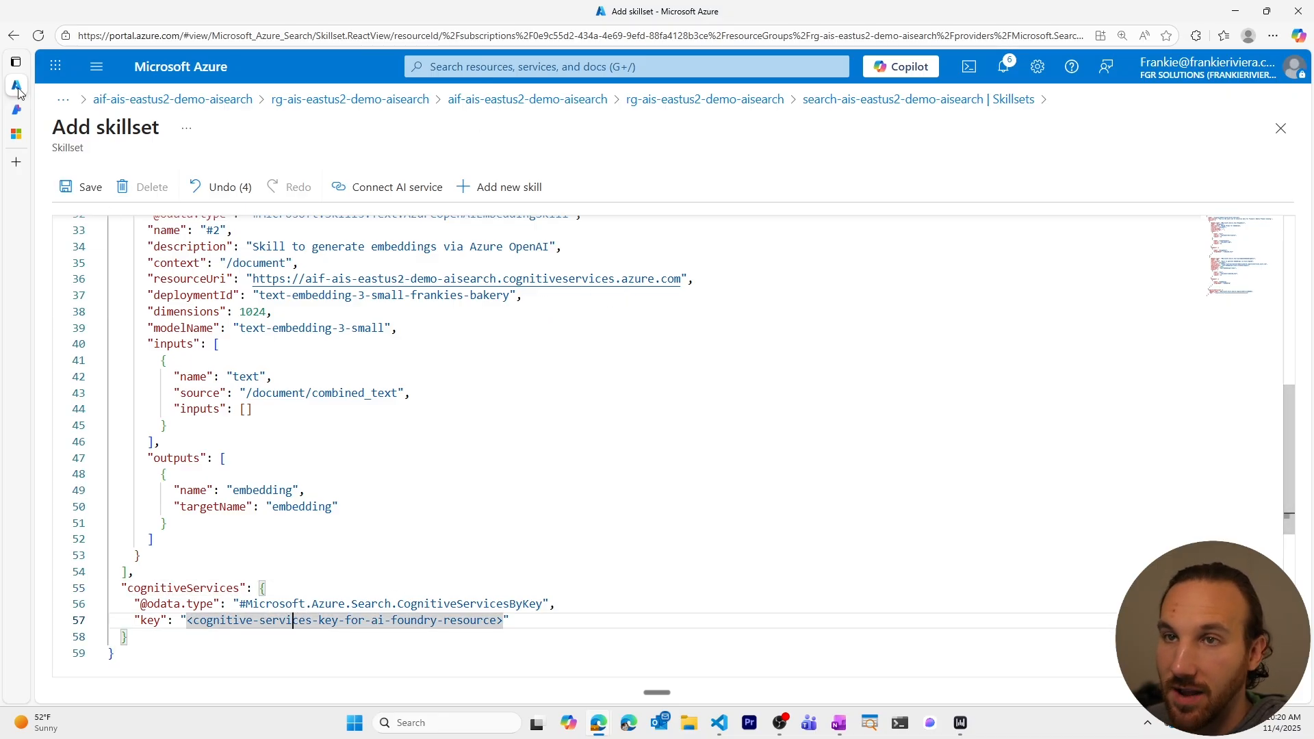
left_click(69, 108)
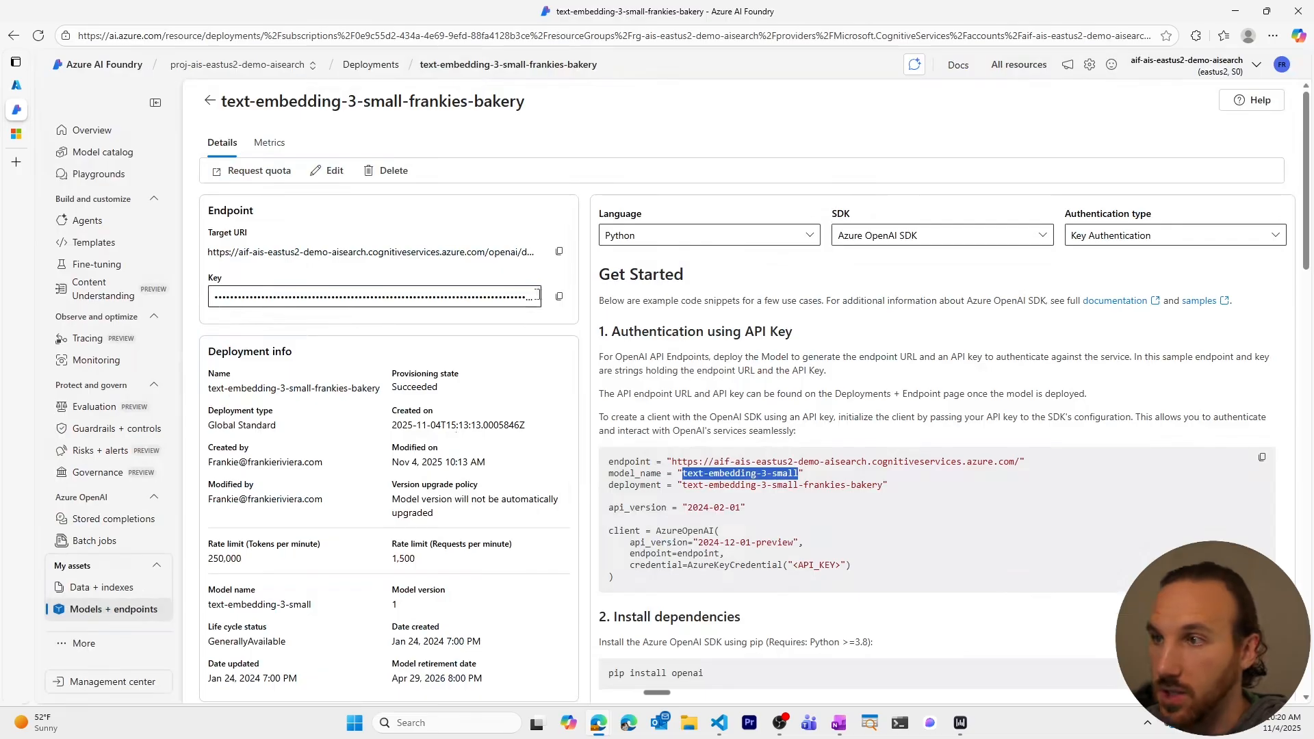
left_click(16, 85)
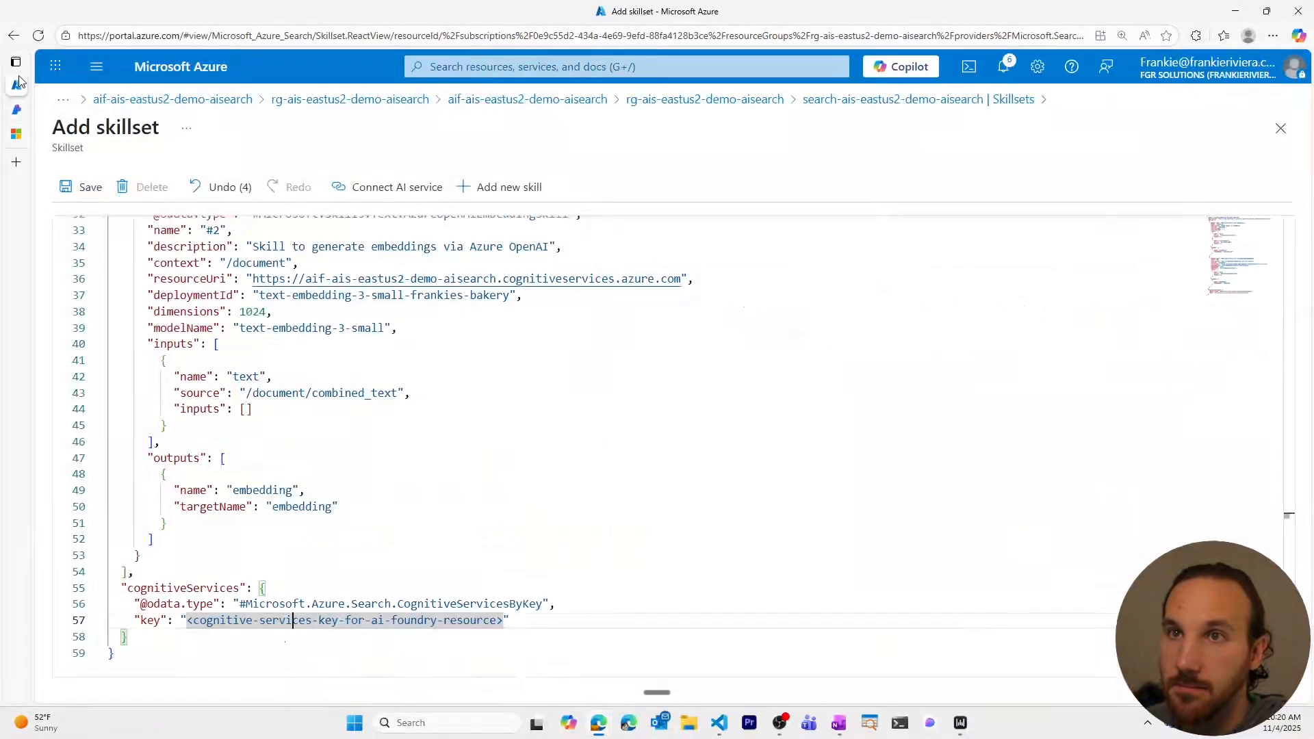
left_click_drag(187, 618, 505, 616)
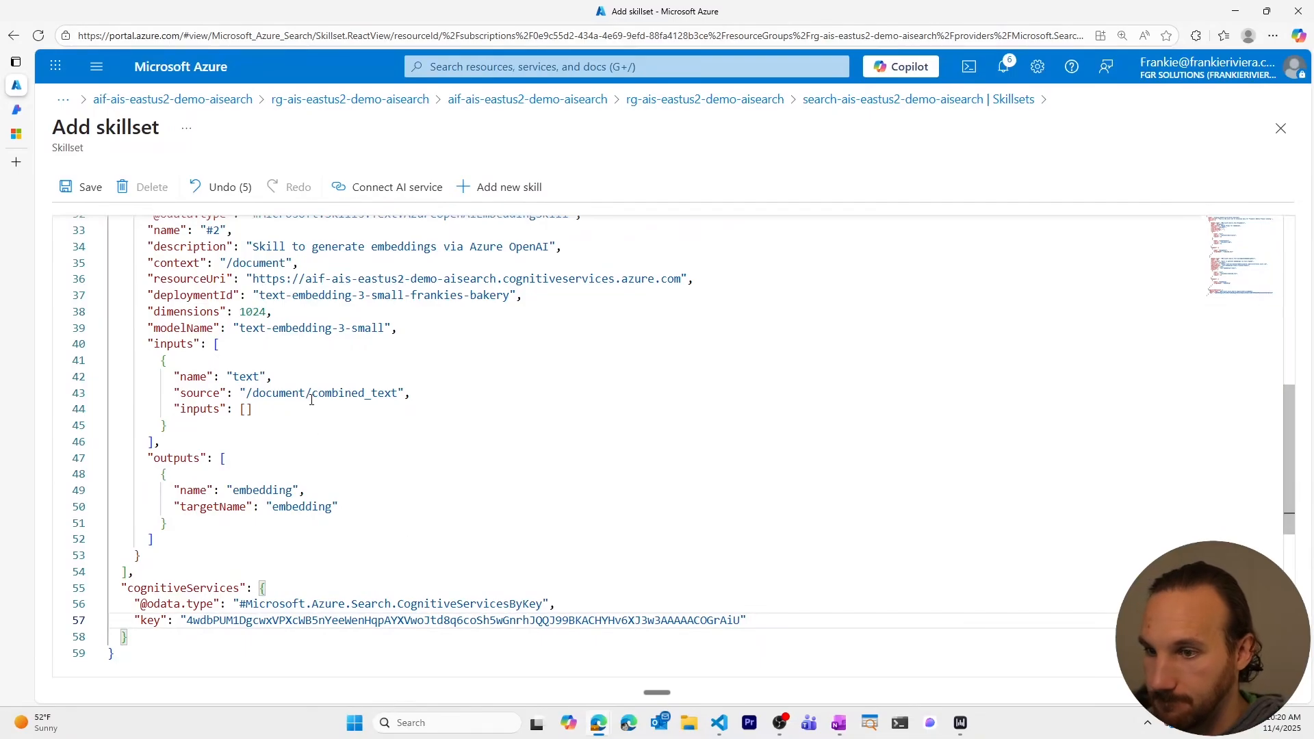
left_click(71, 196)
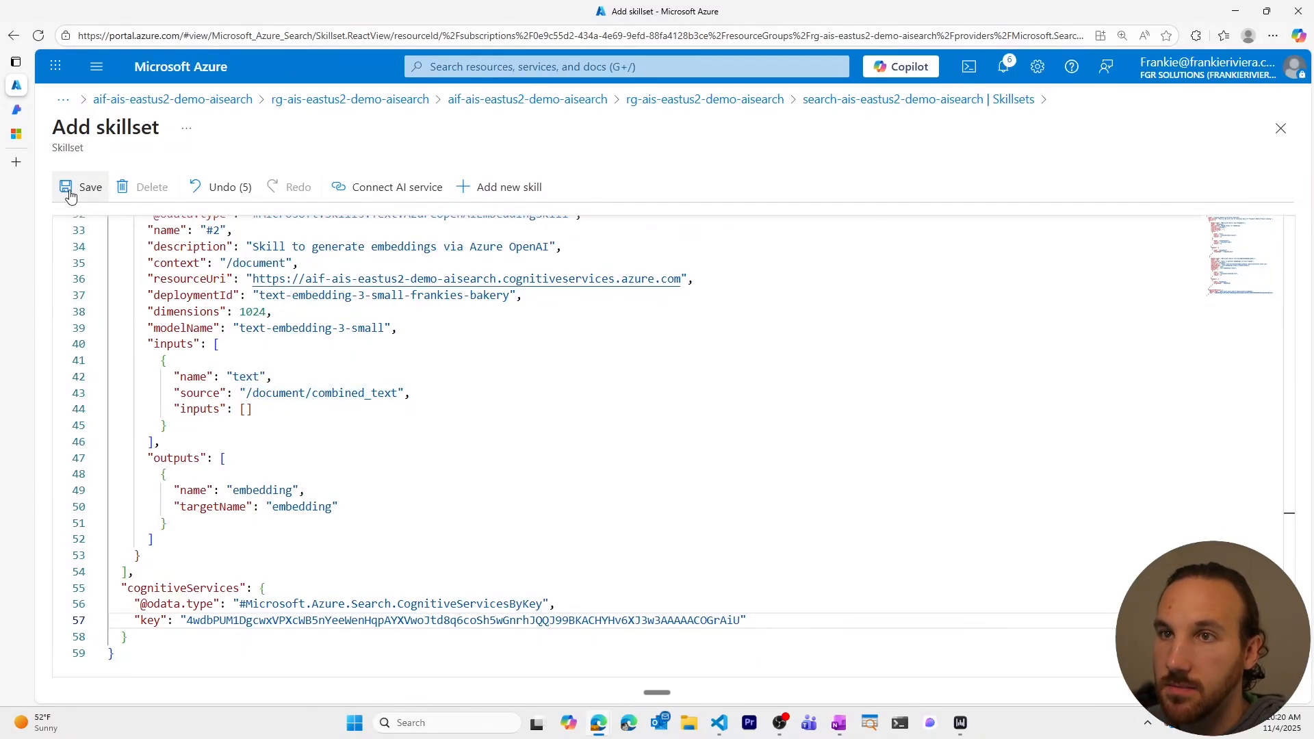
- Open the JSON definition of full-text-search-indexer from the search service's indexers
left_click(130, 431)
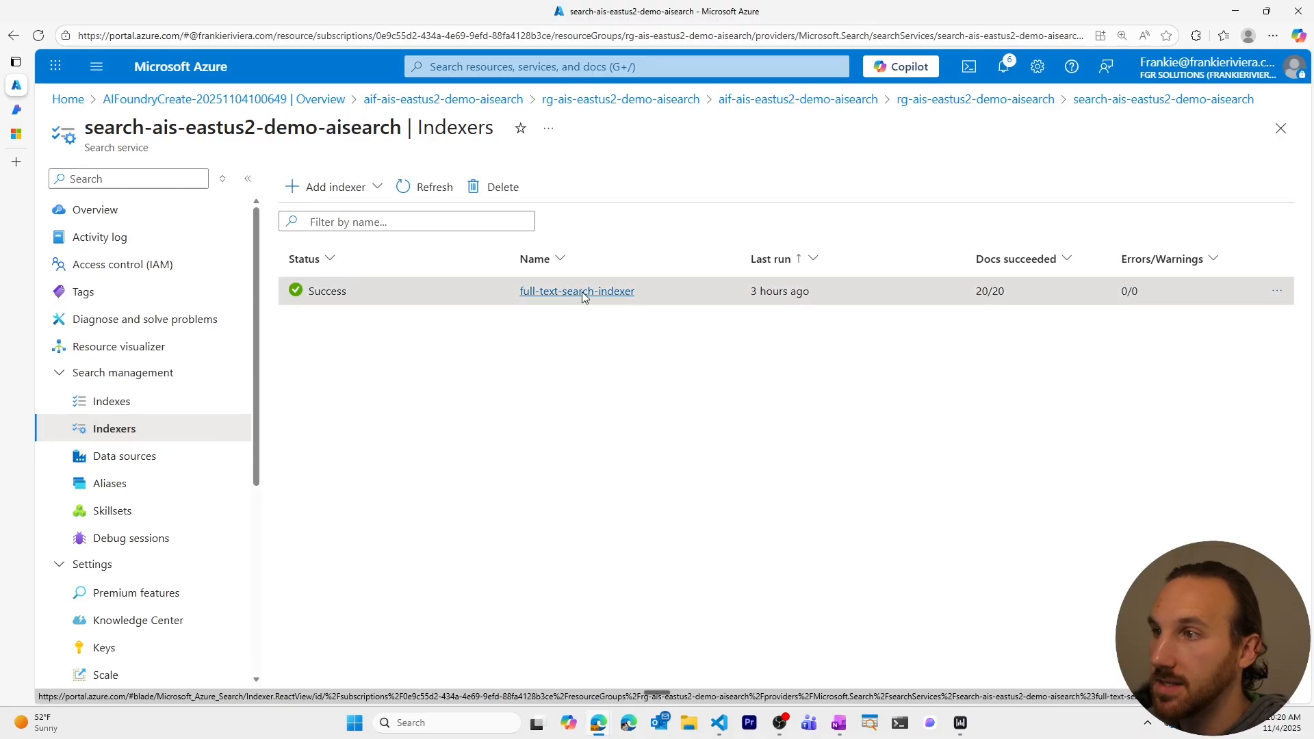
left_click(582, 292)
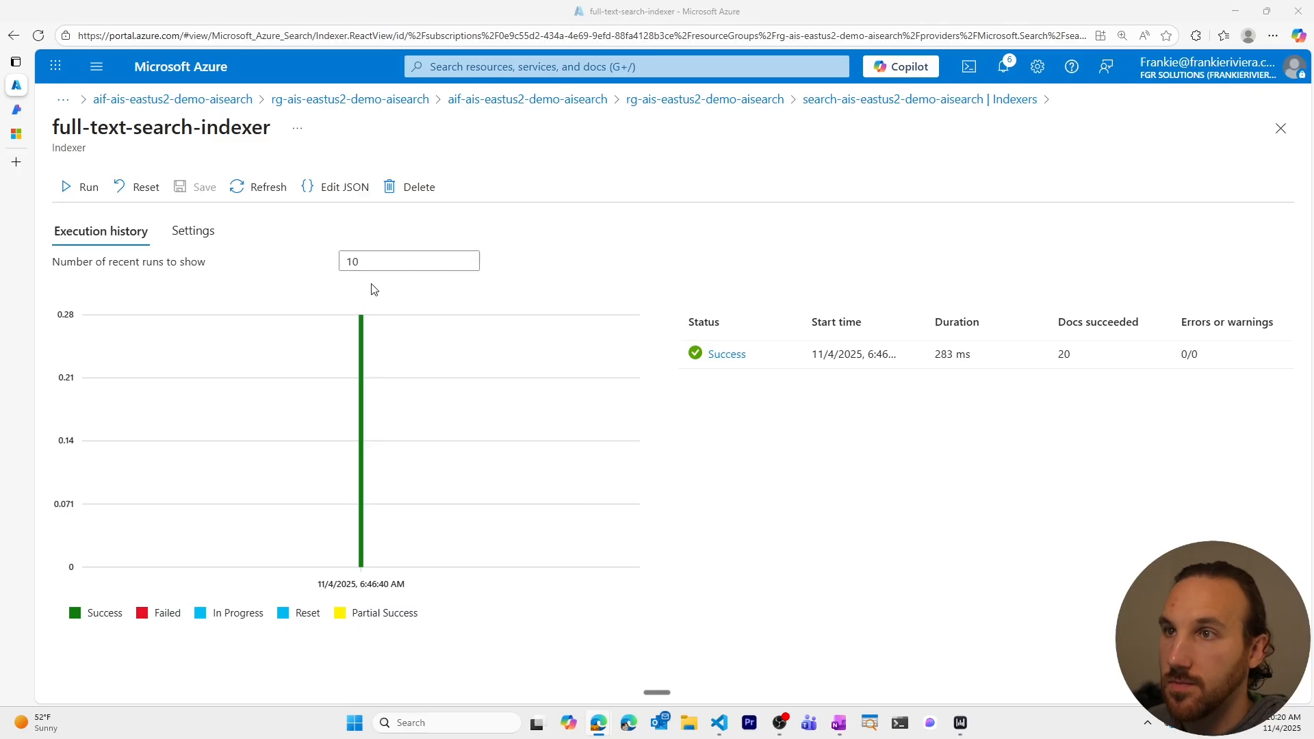
left_click(342, 186)
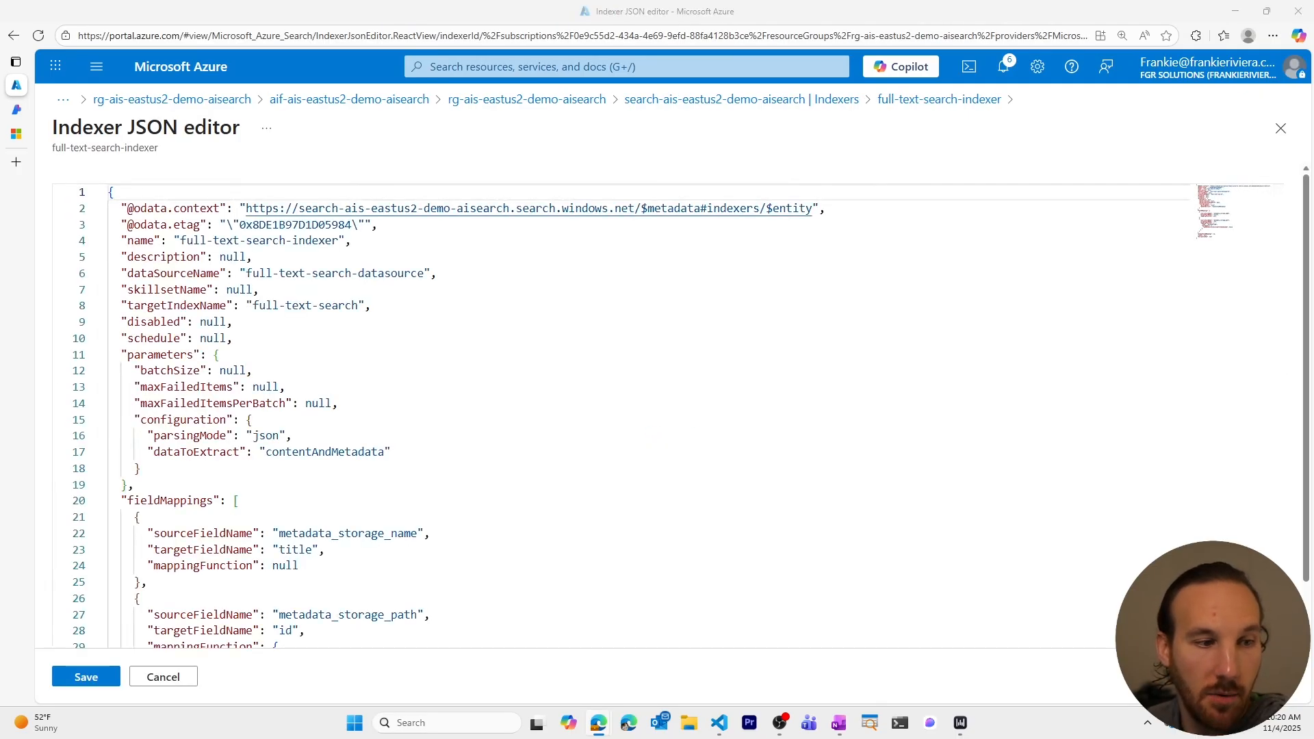
- Add an output field mapping from /document/embedding to content_vector with a null mapping function, and fix the opening brace's indentation
left_click(295, 485)
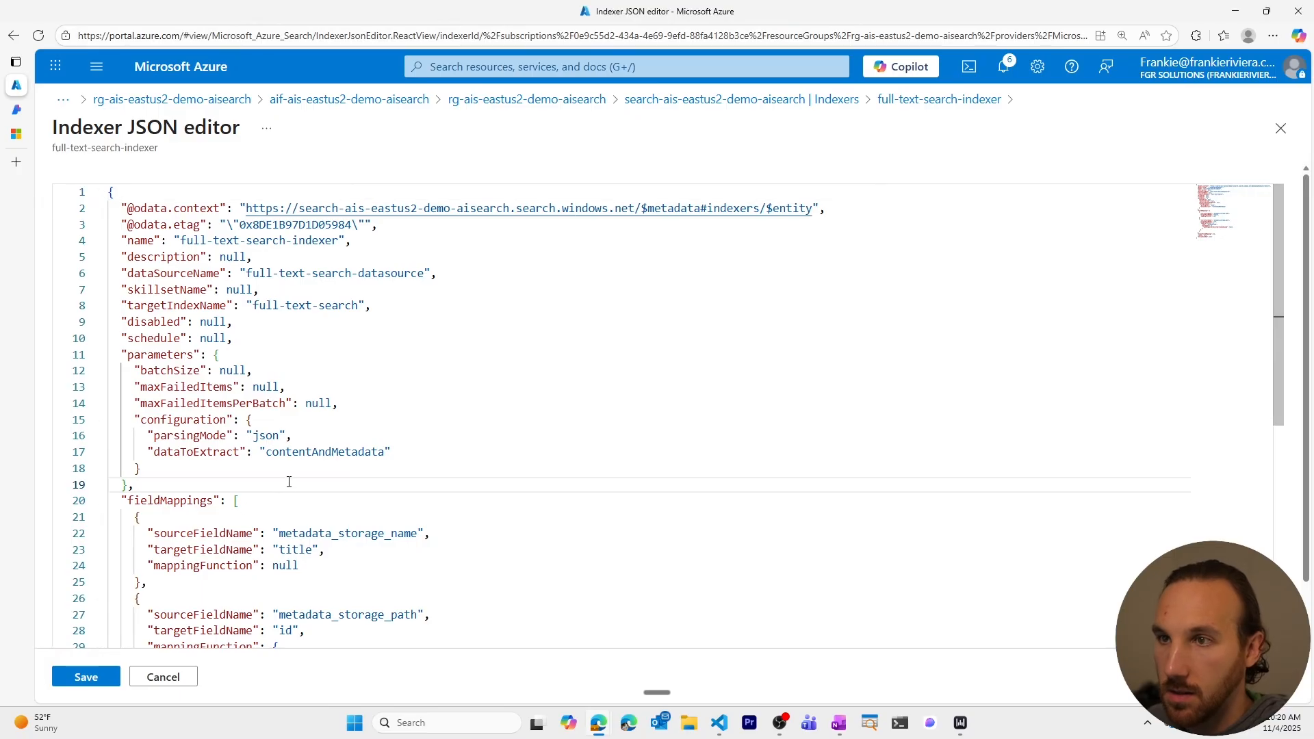
scroll(328, 437, "down", 5)
left_click(279, 539)
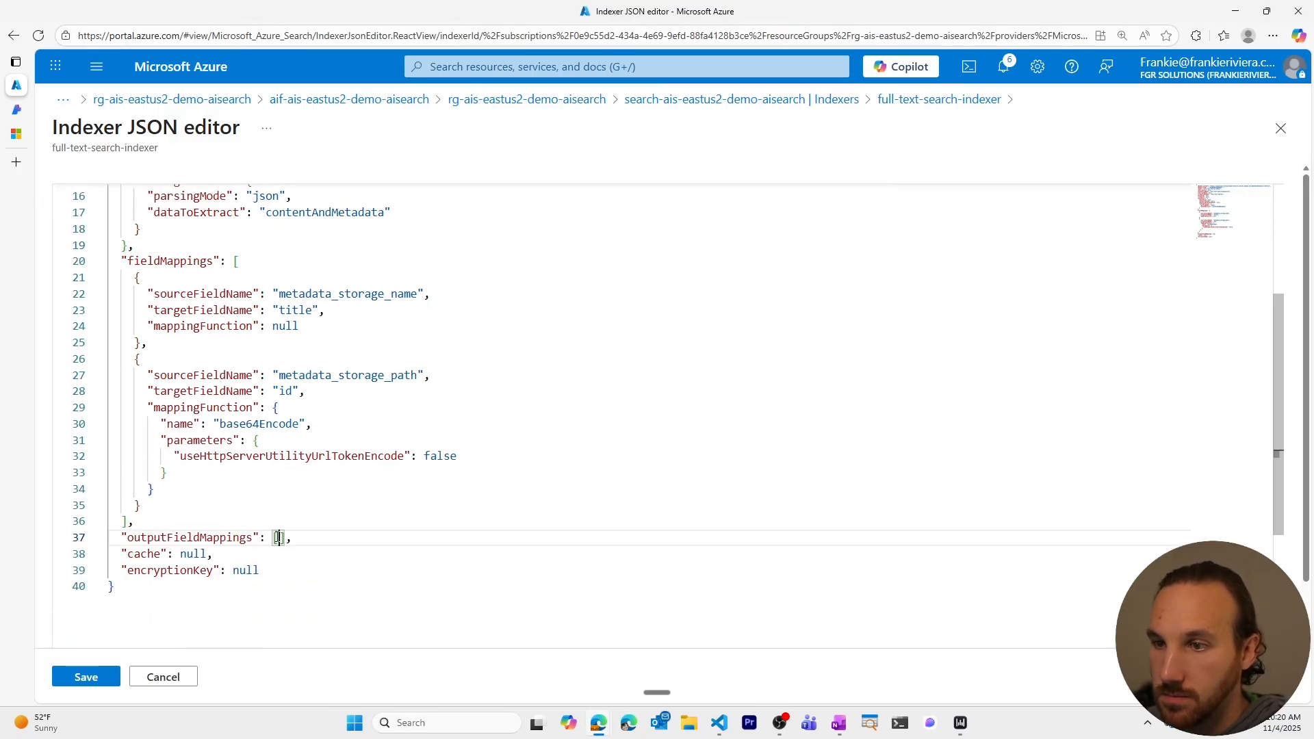
key("Return")
type("{   \"sourceFieldName\": \"/document/embedding\",   \"targetFieldName\": \"content_vector\",   \"mappingFunction\": null }")
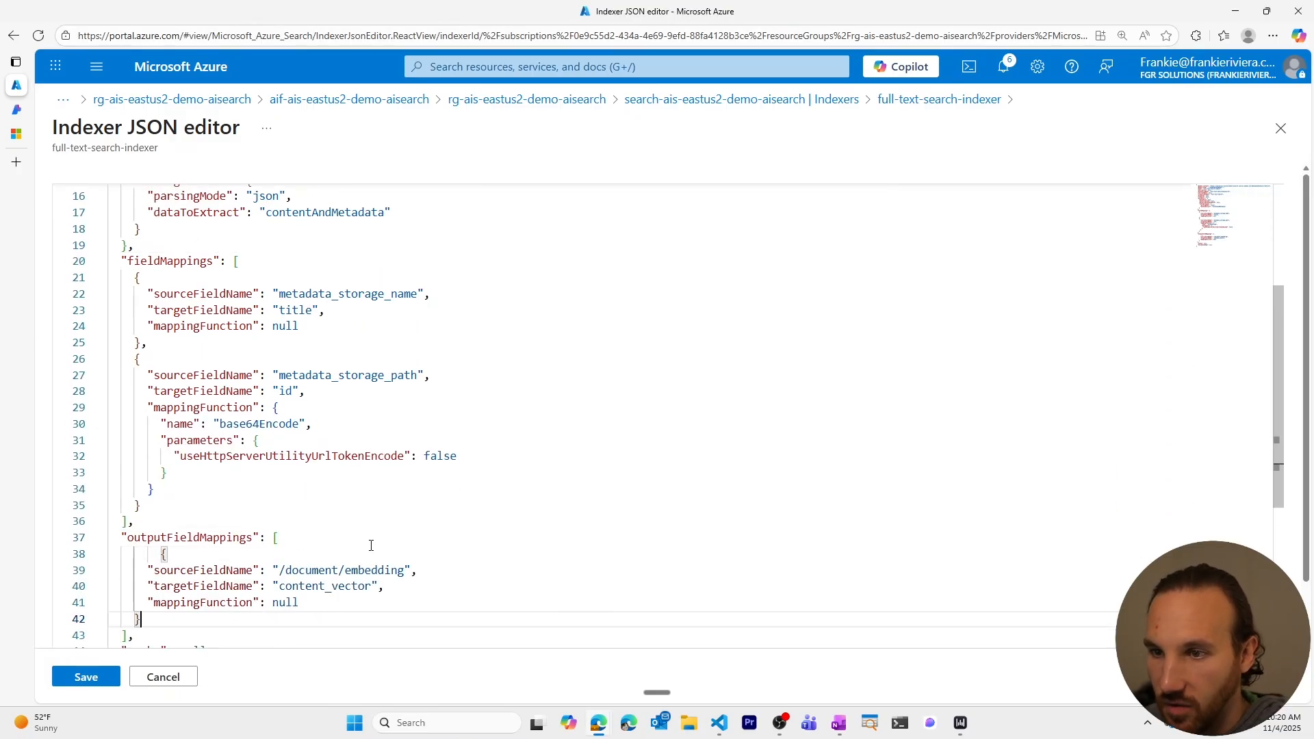
left_click(169, 556)
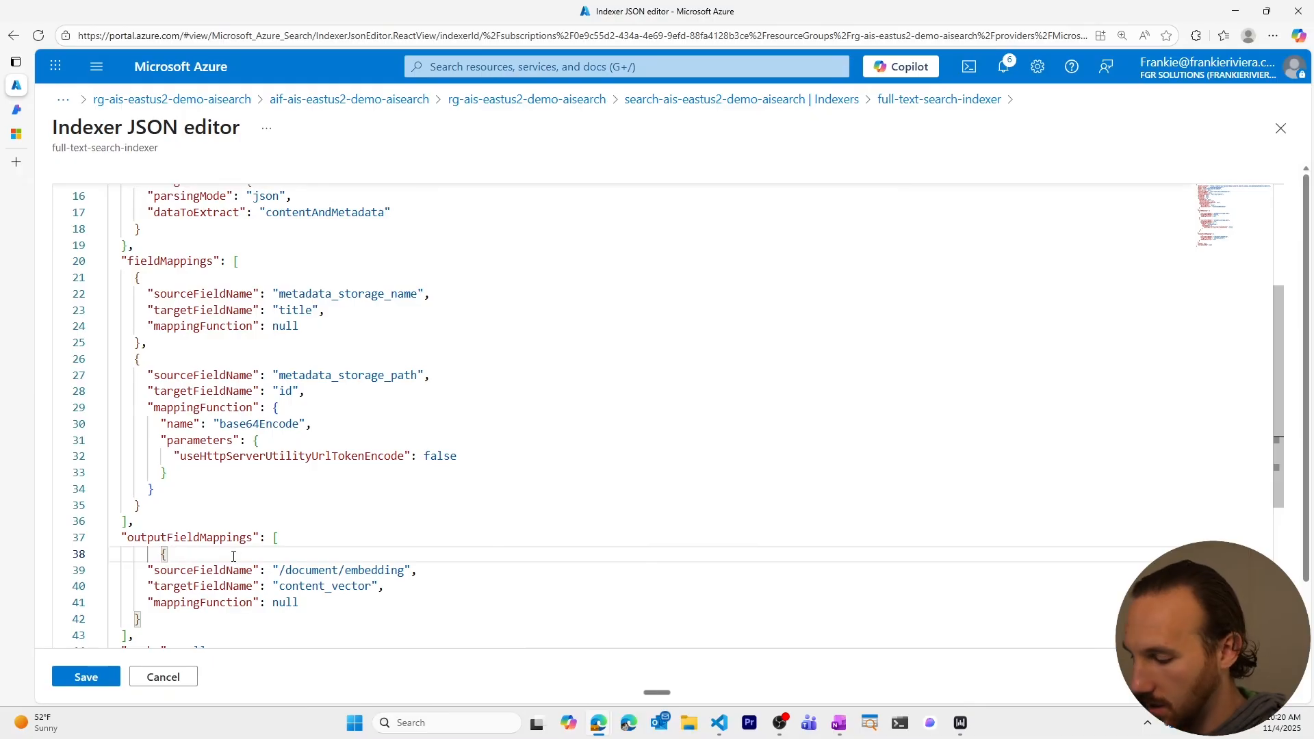
key("BackSpace")
key("BackSpace")
- Check the source and target fields of the new outputFieldMappings entry and save the indexer definition
double_click(393, 571)
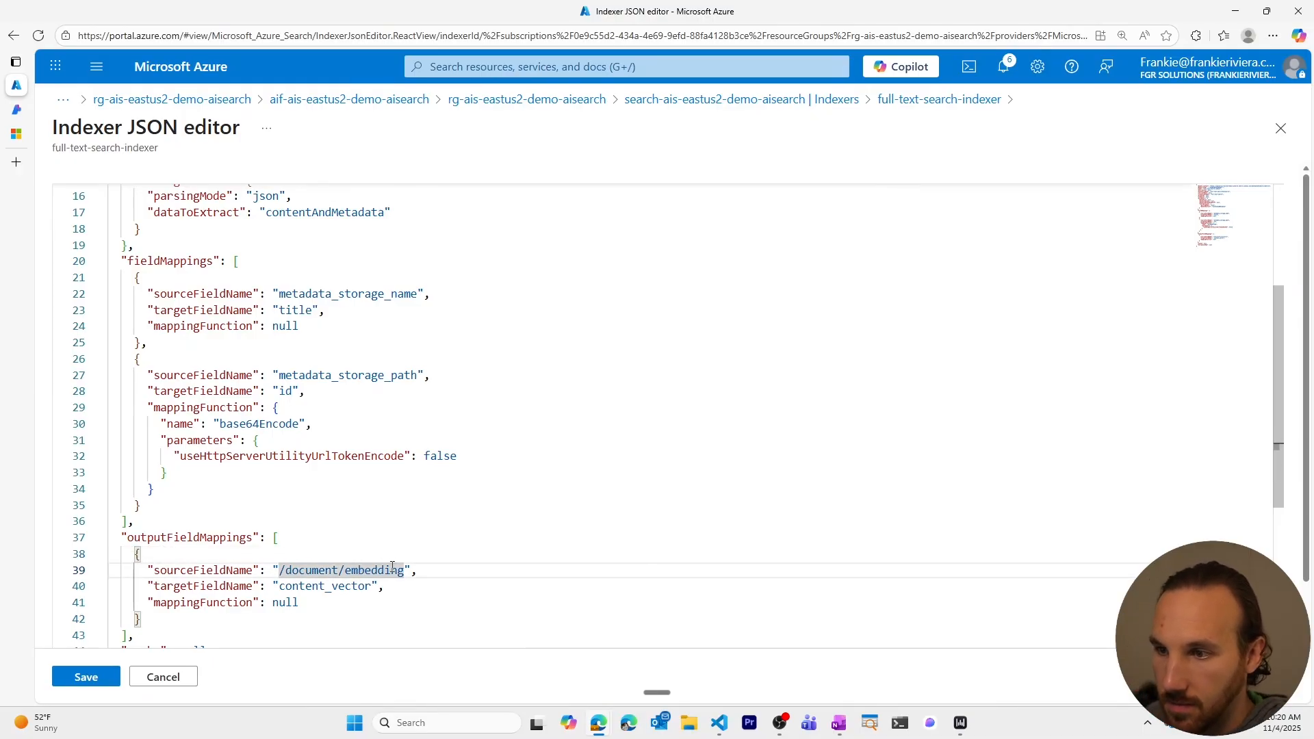
scroll(392, 567, "down", 2)
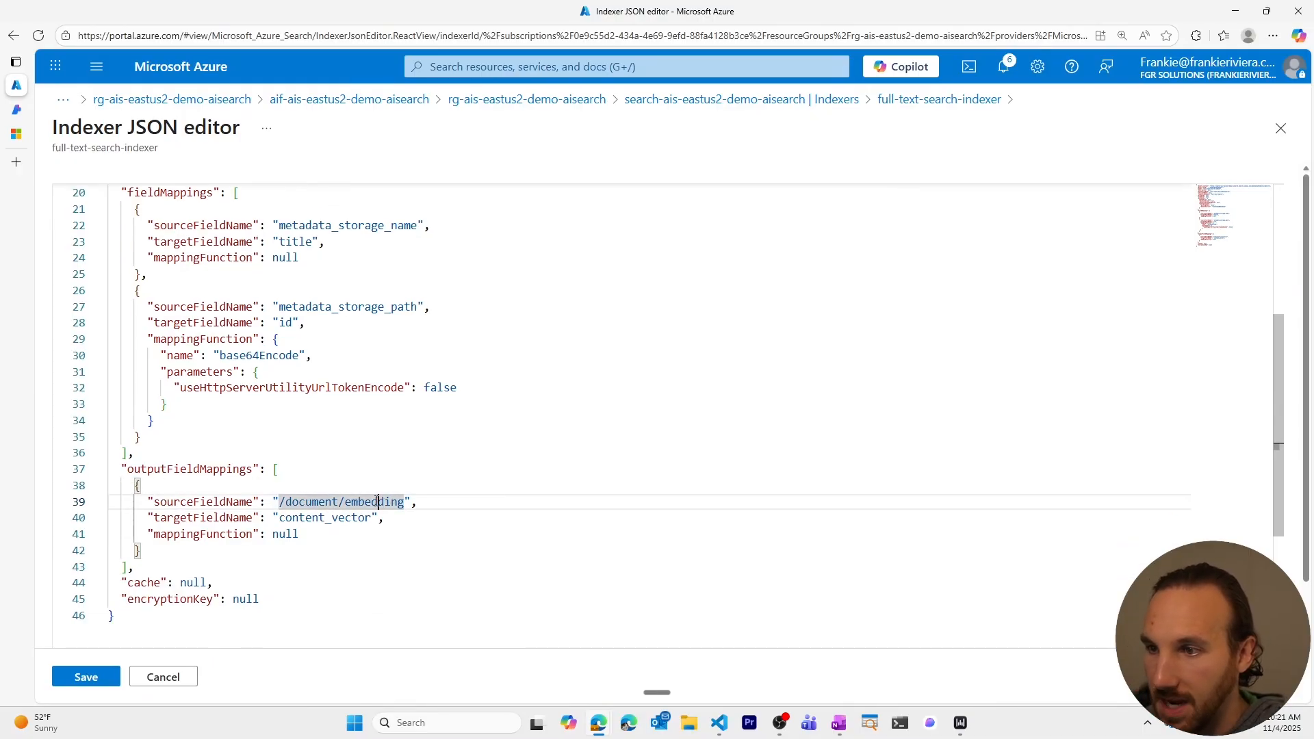
double_click(331, 518)
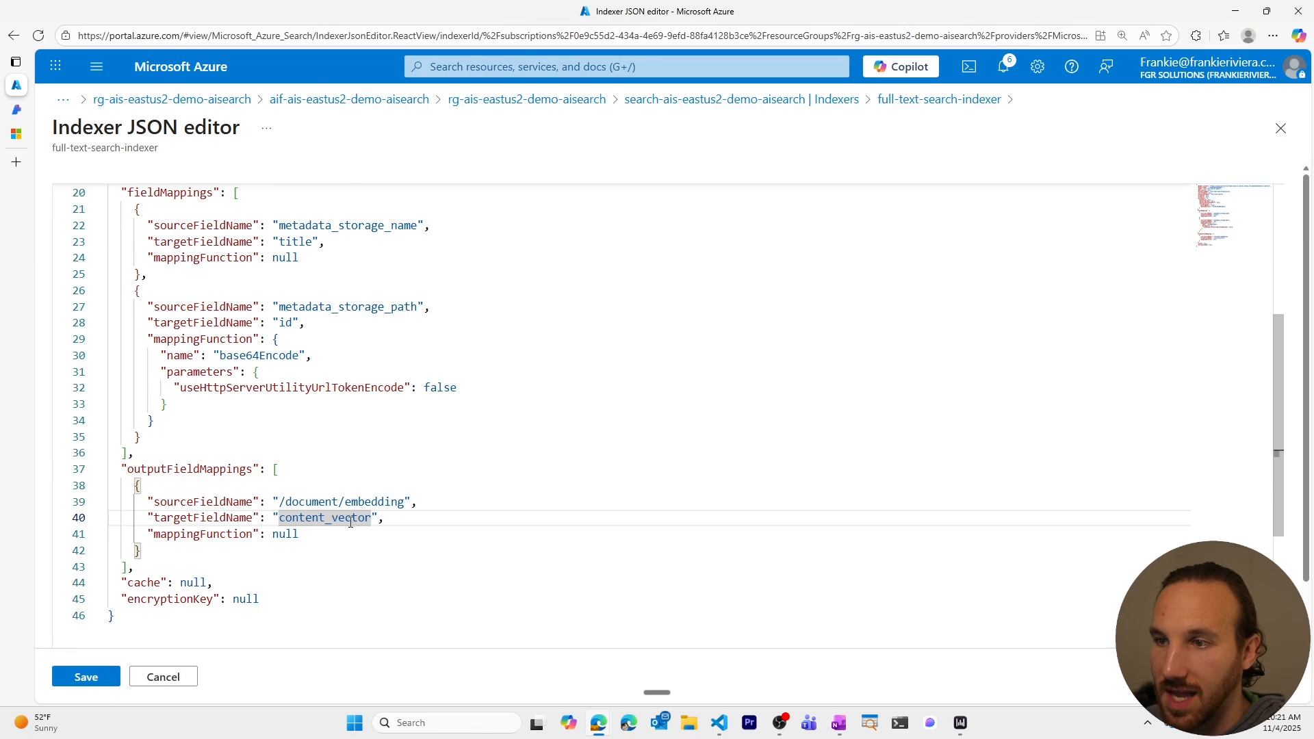
left_click(181, 469)
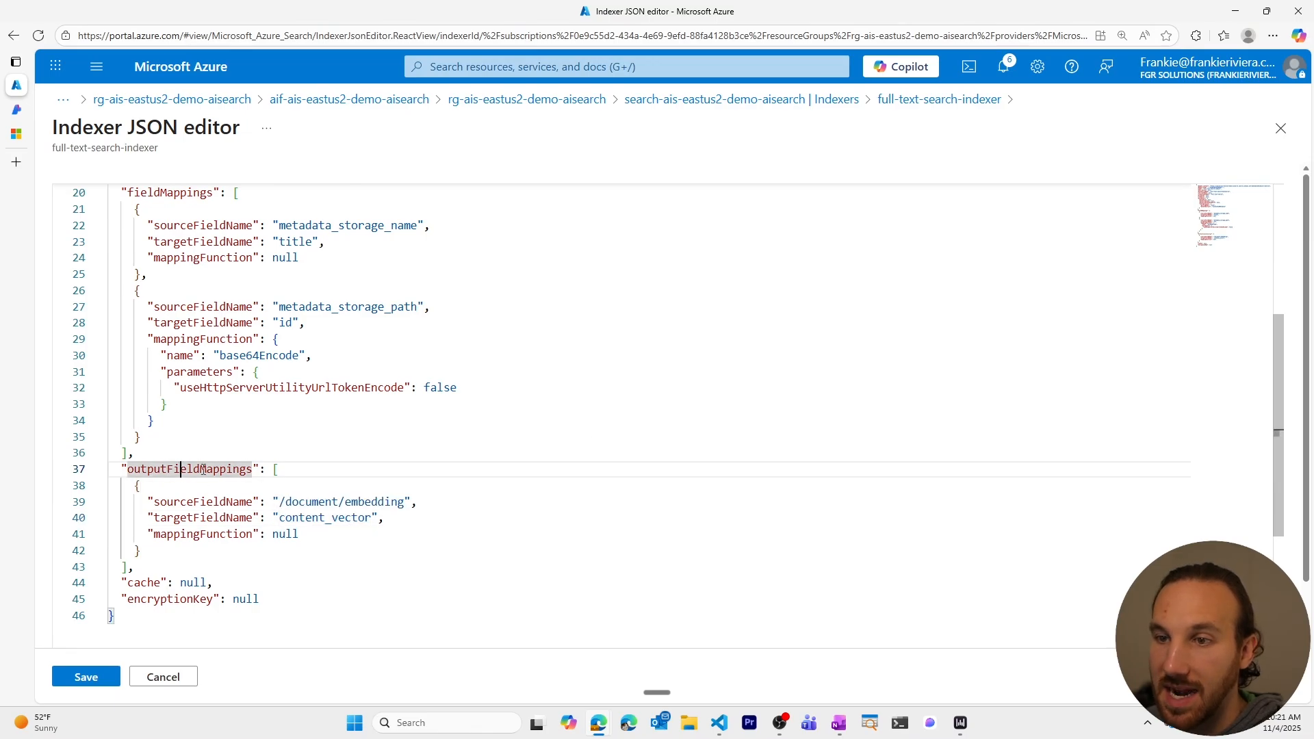
left_click(231, 502)
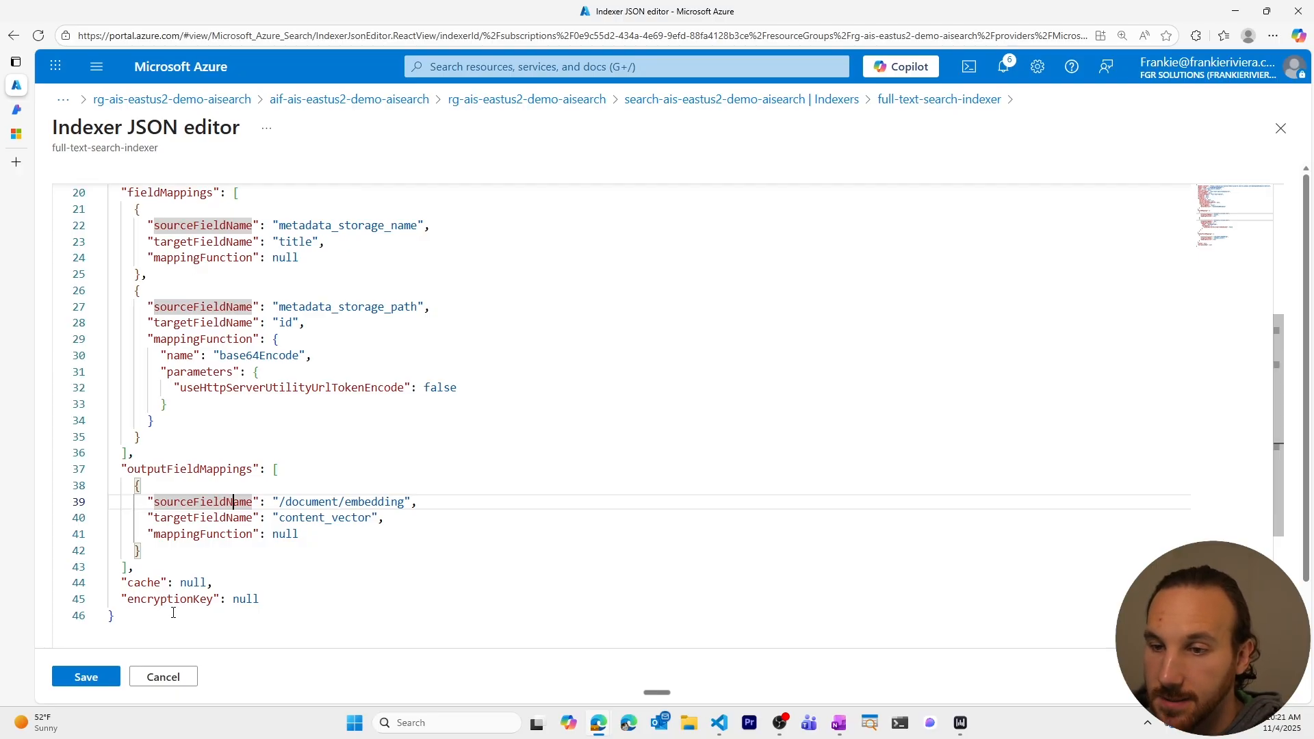
left_click(87, 676)
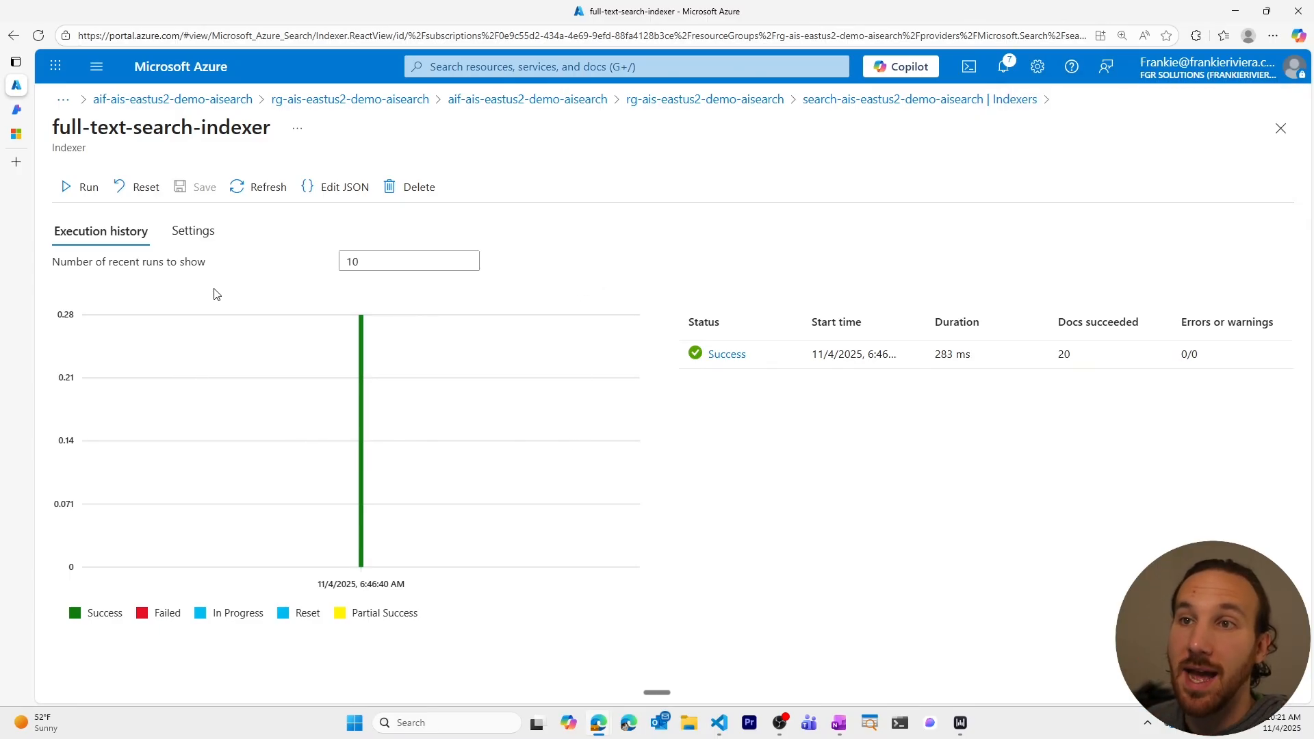
- Reset full-text-search-indexer so all data is fully re-indexed, and refresh its execution history
left_click(136, 191)
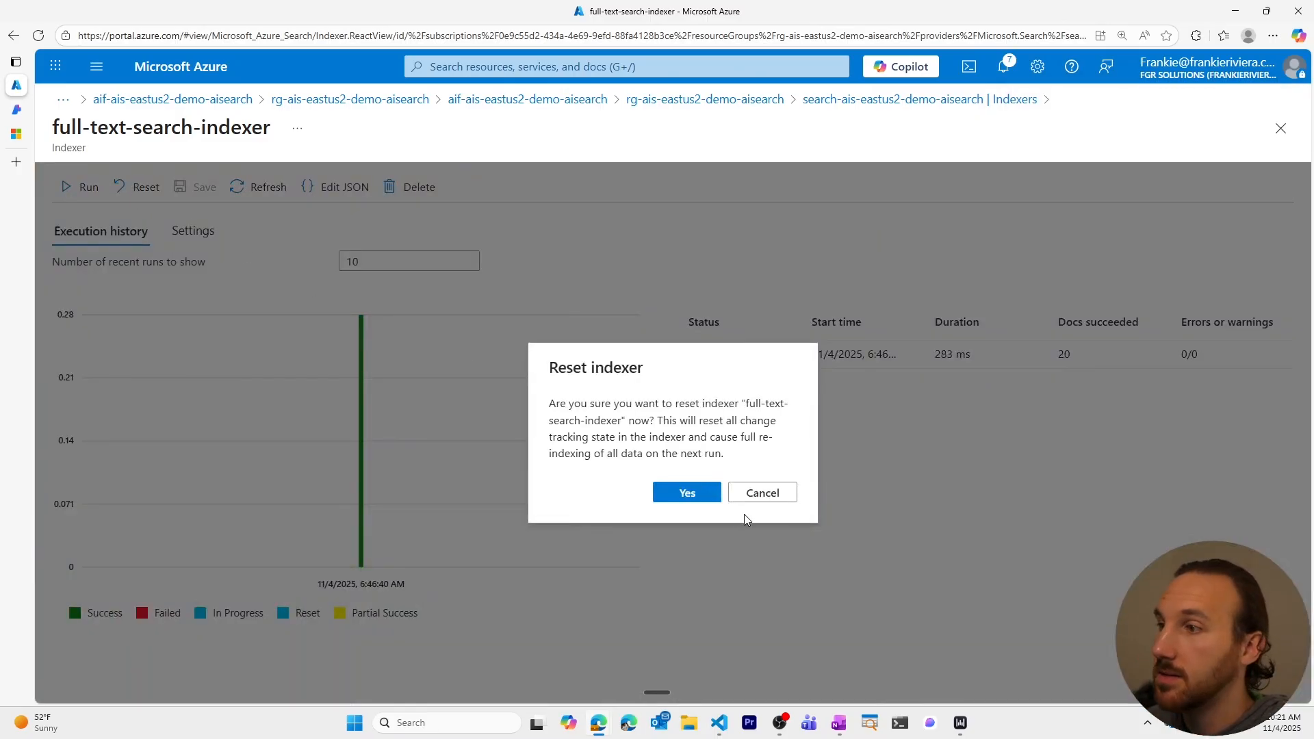
left_click(682, 492)
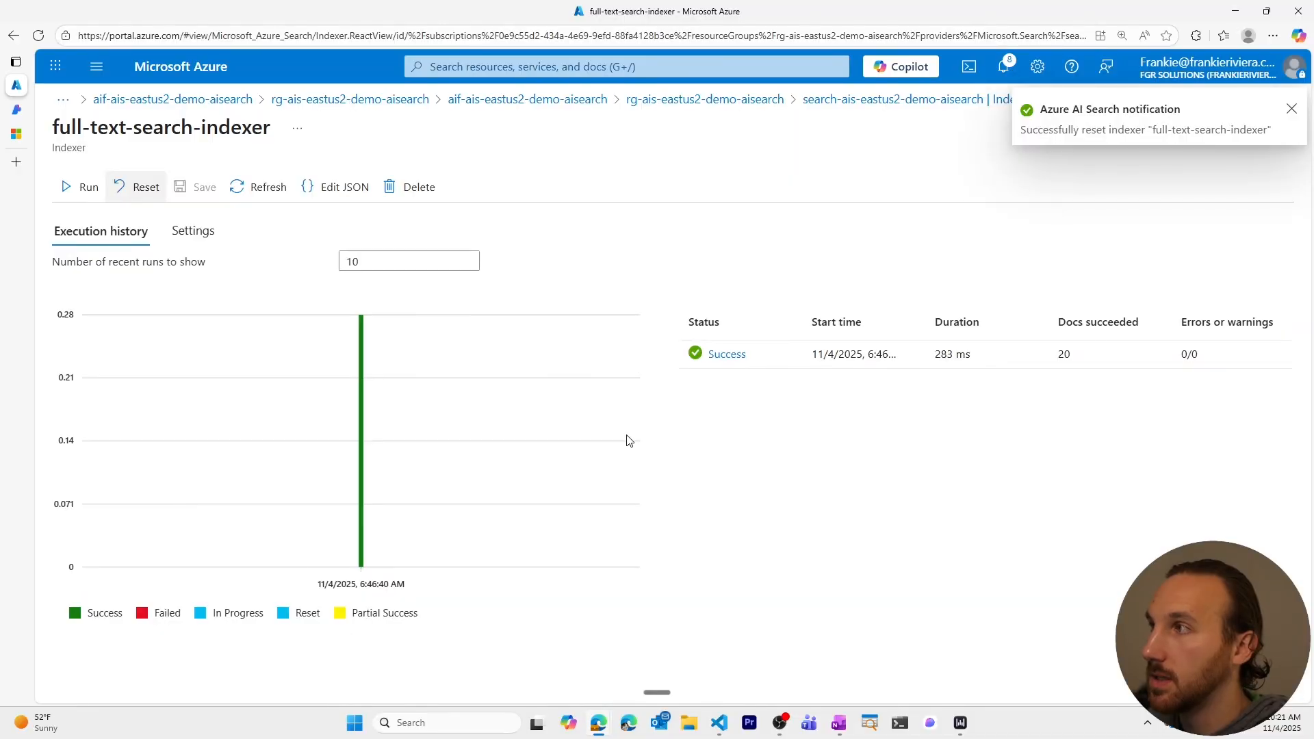
left_click(268, 179)
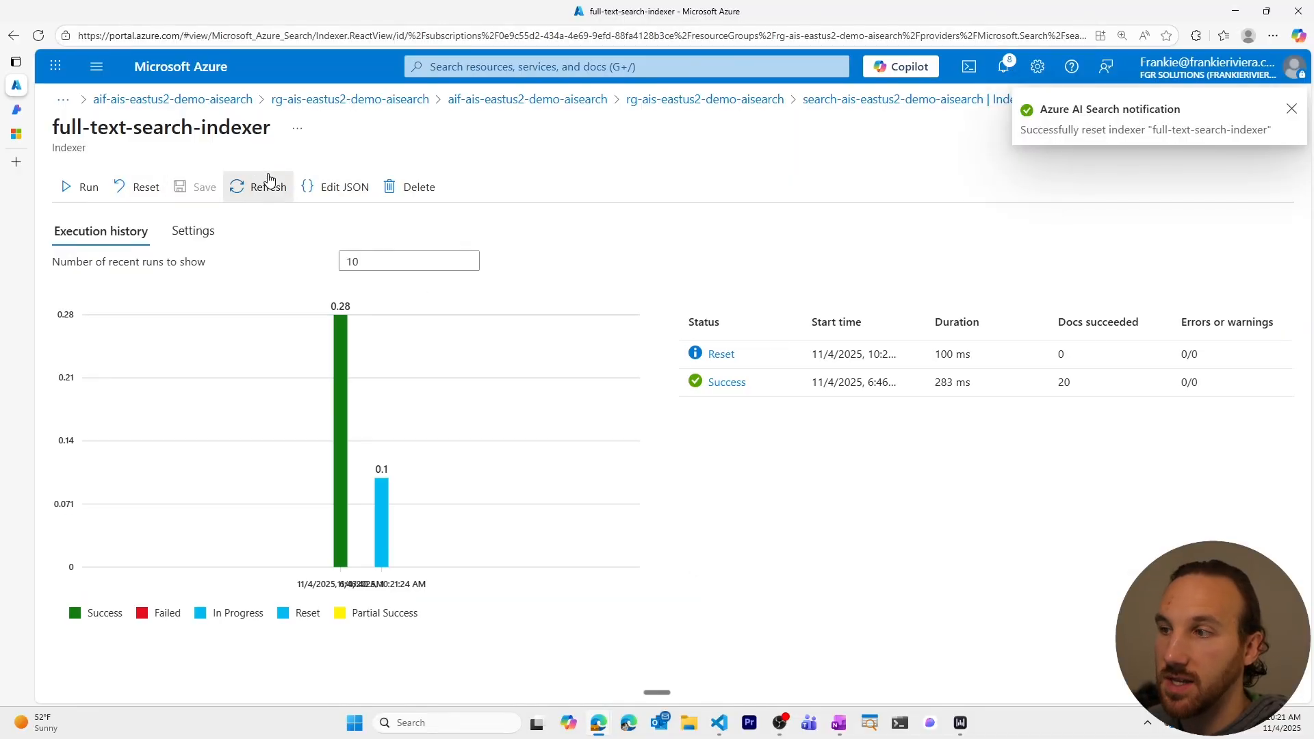
- Run full-text-search-indexer and refresh the execution history until the new run is listed
left_click(69, 190)
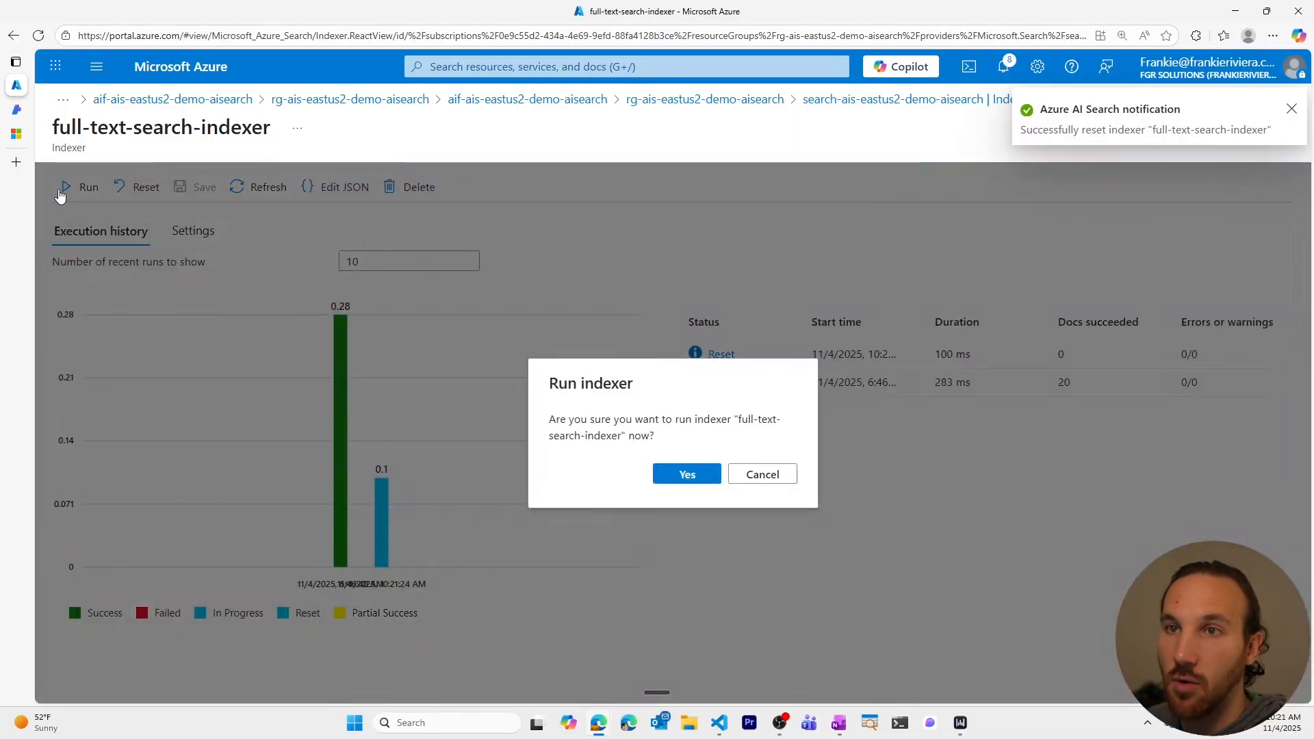
left_click(684, 473)
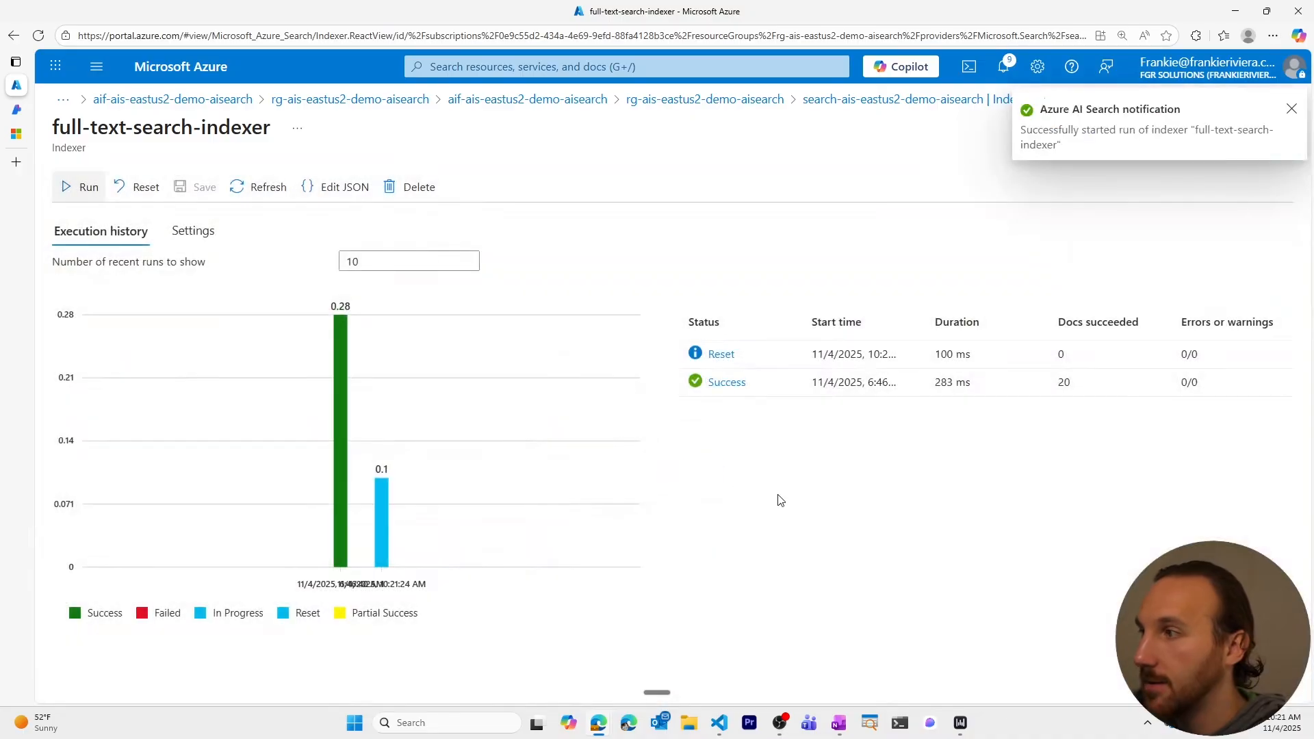
left_click(248, 199)
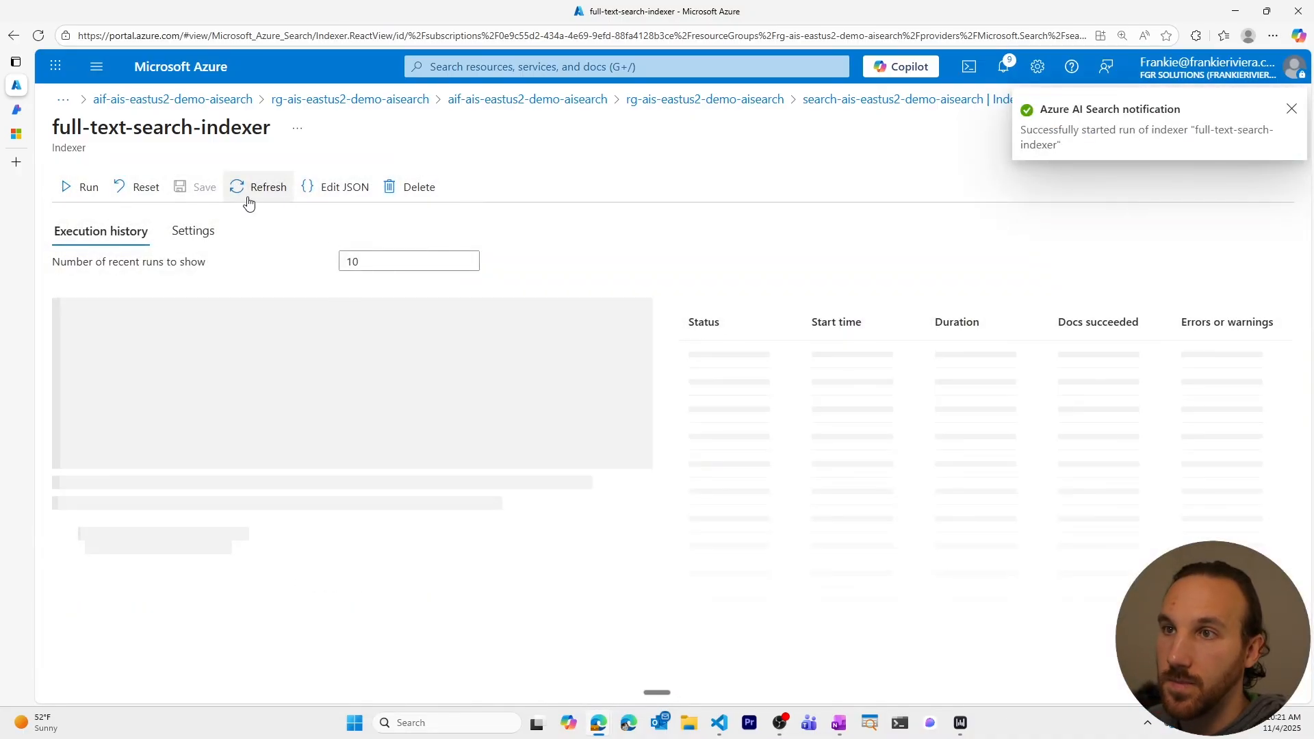
left_click(248, 199)
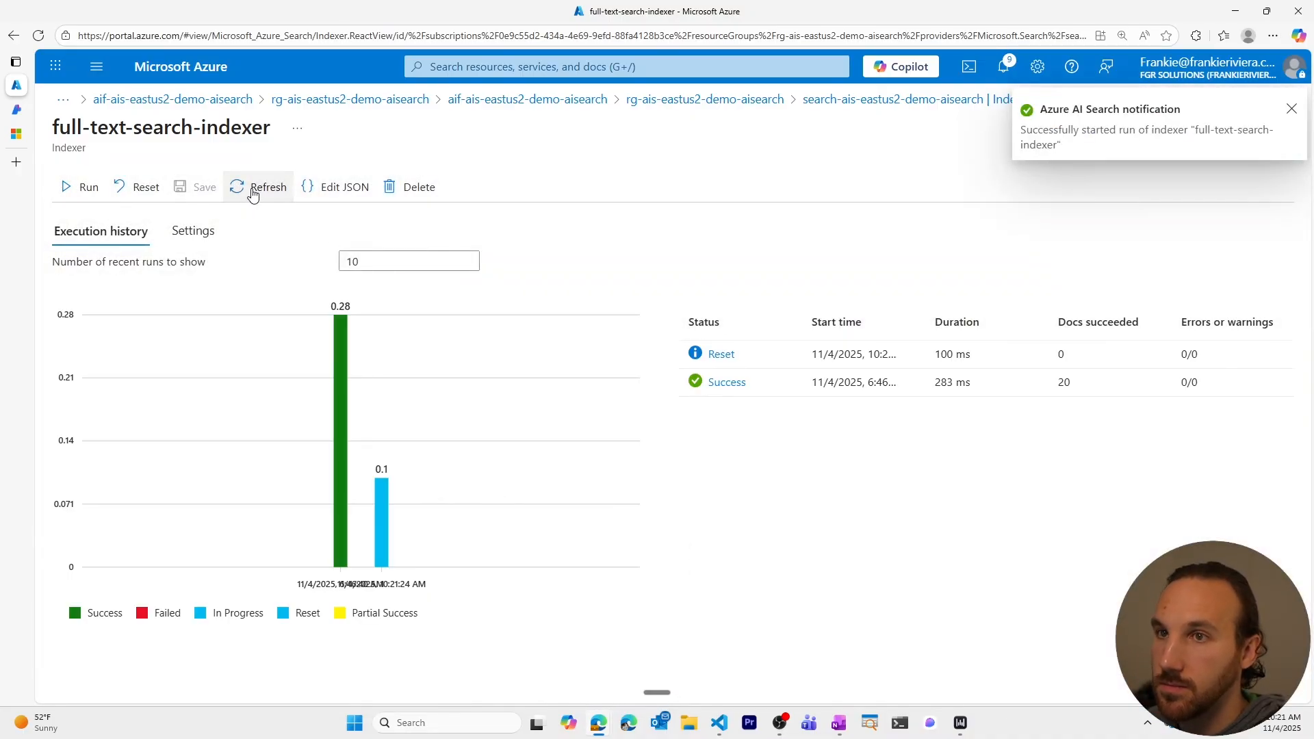
left_click(254, 193)
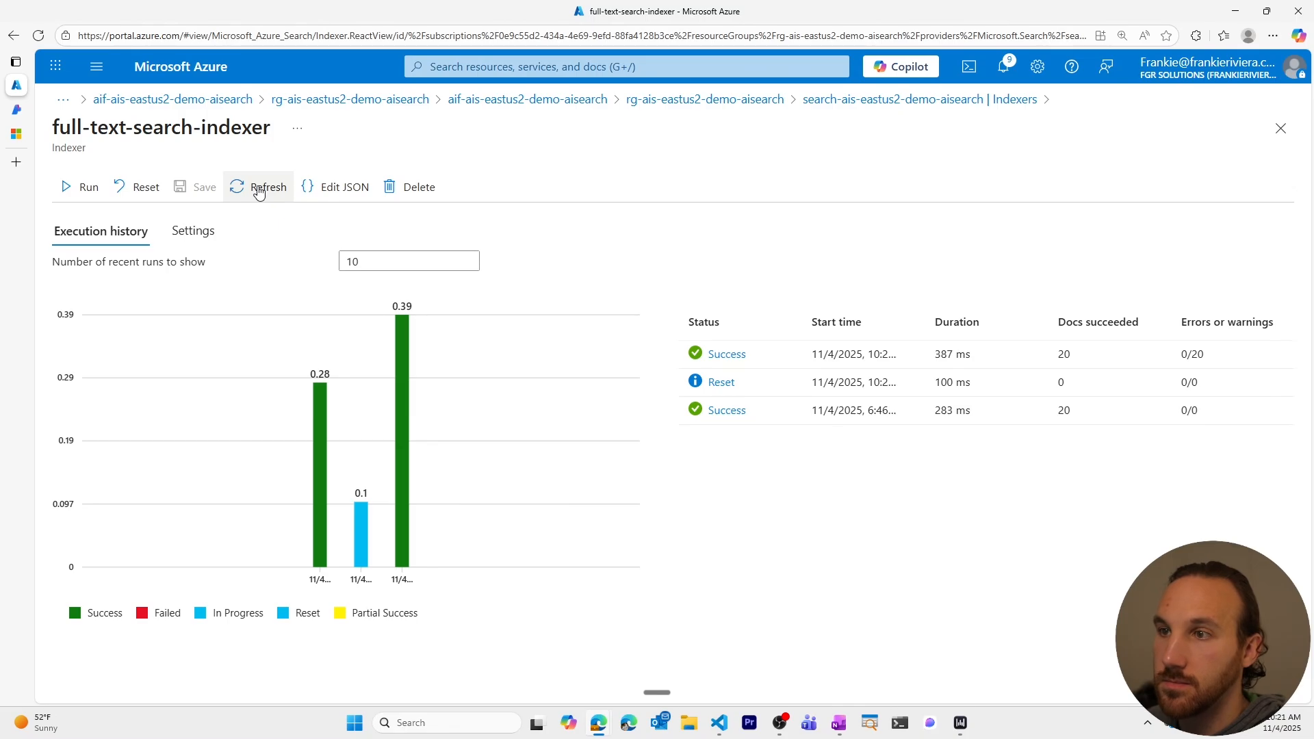
mouse_move(404, 387)
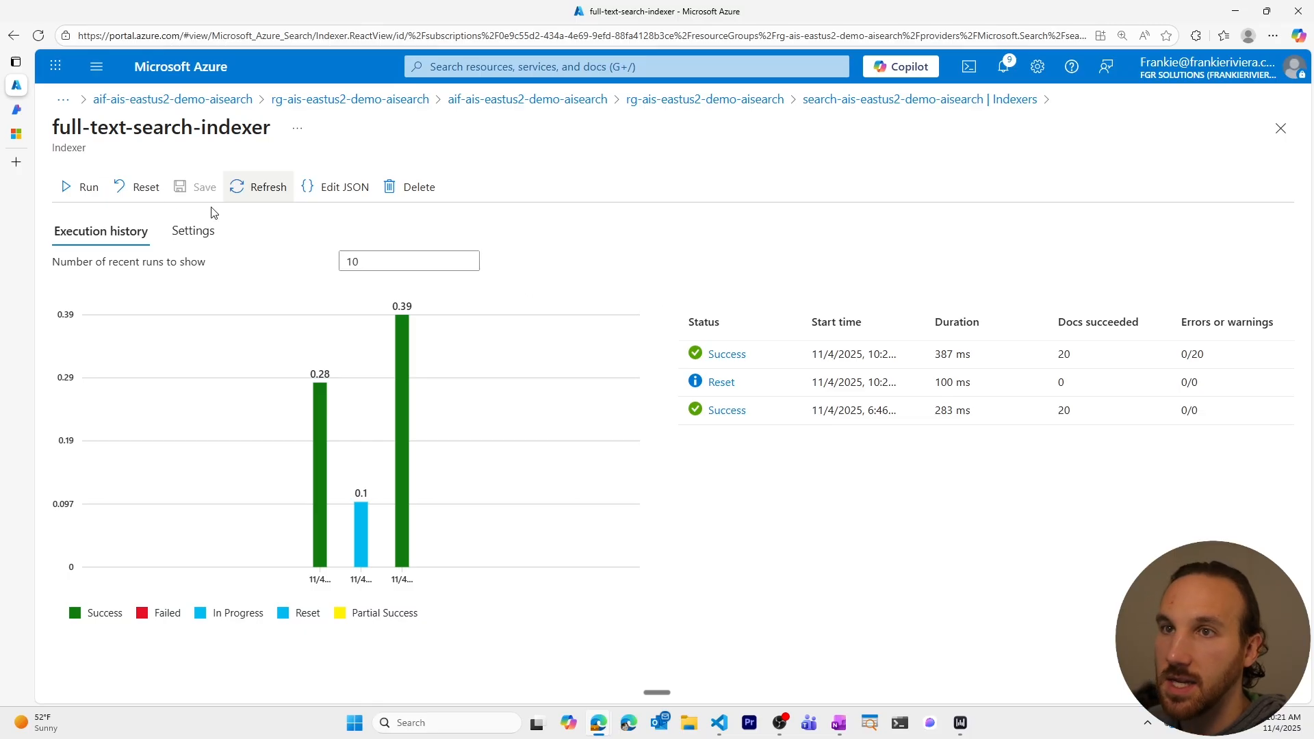
- Open the full-text-search index from the search service's indexes and run an empty query in its search explorer
left_click(879, 101)
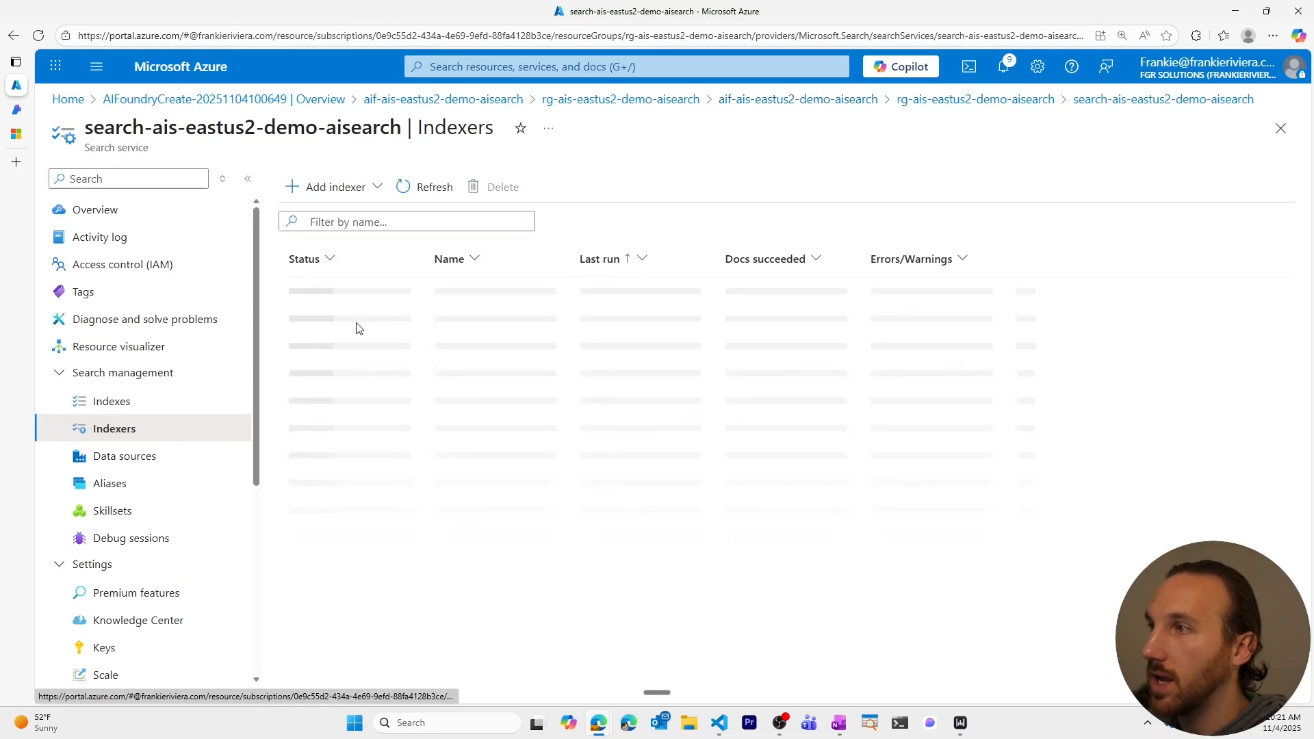
left_click(148, 402)
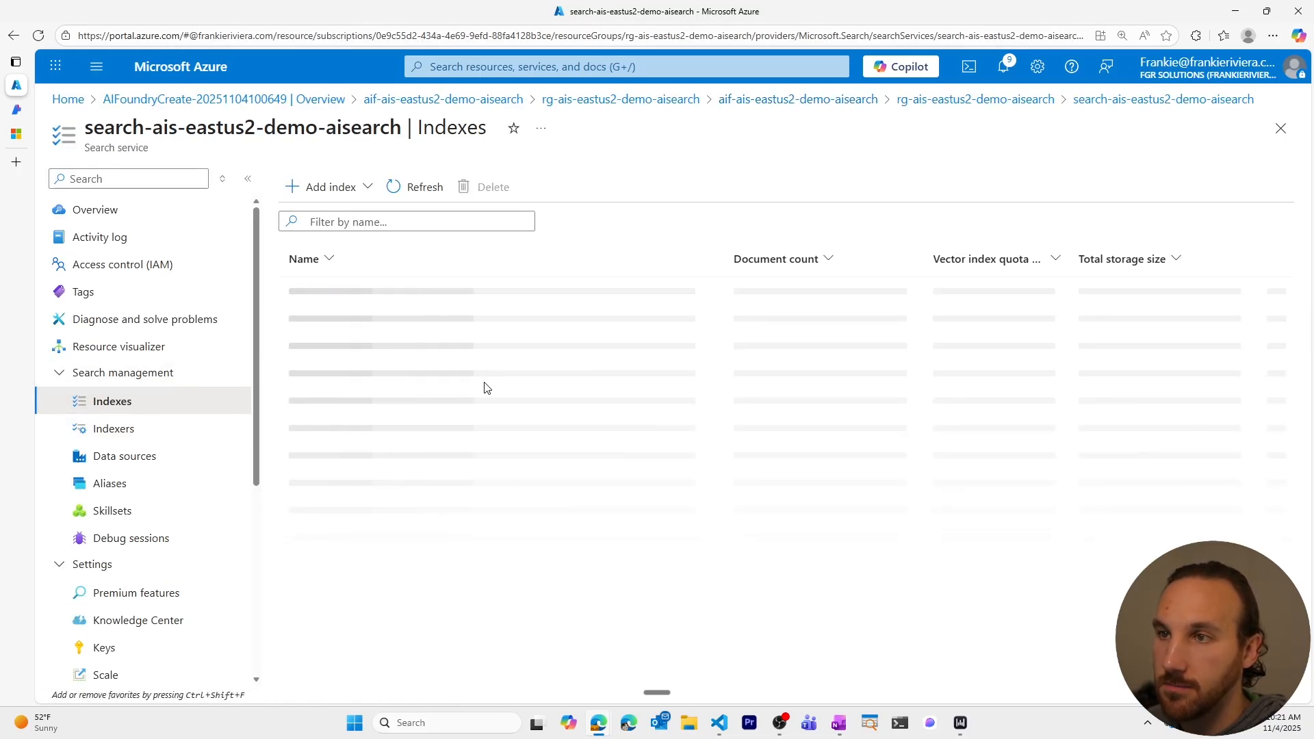
left_click(342, 292)
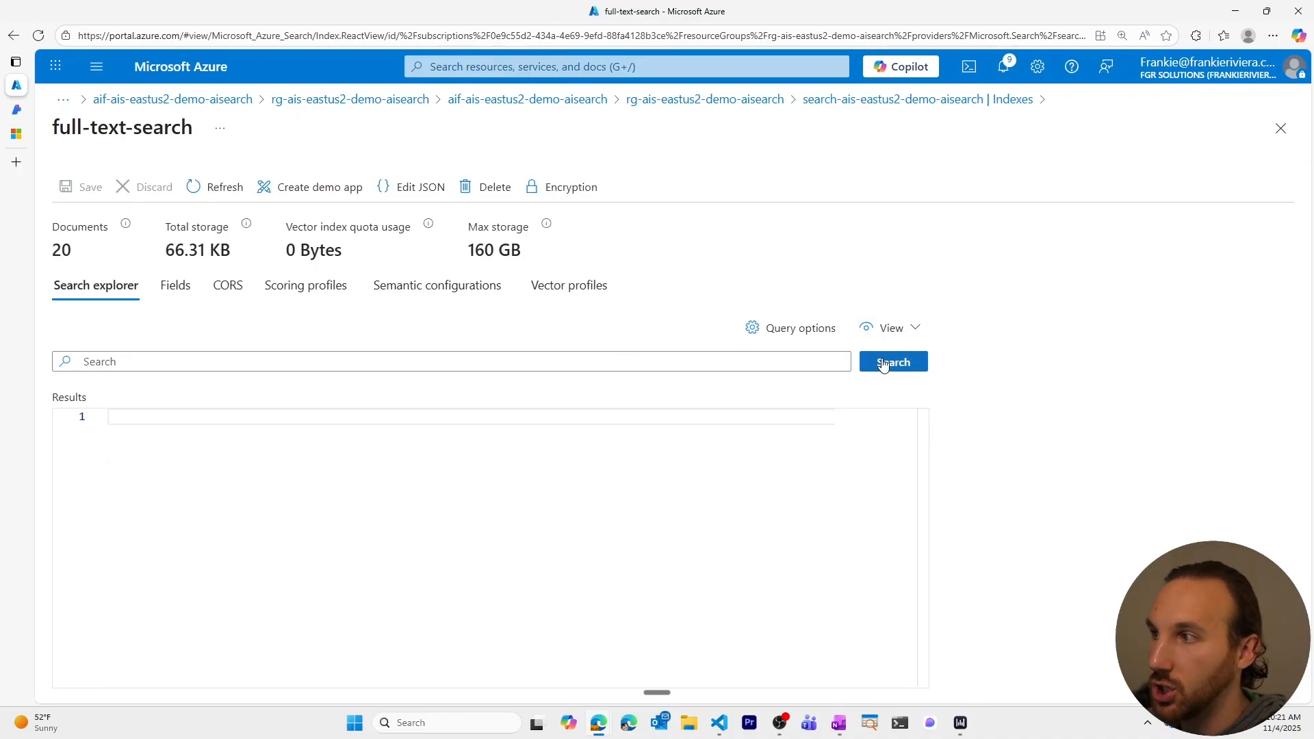
left_click(884, 365)
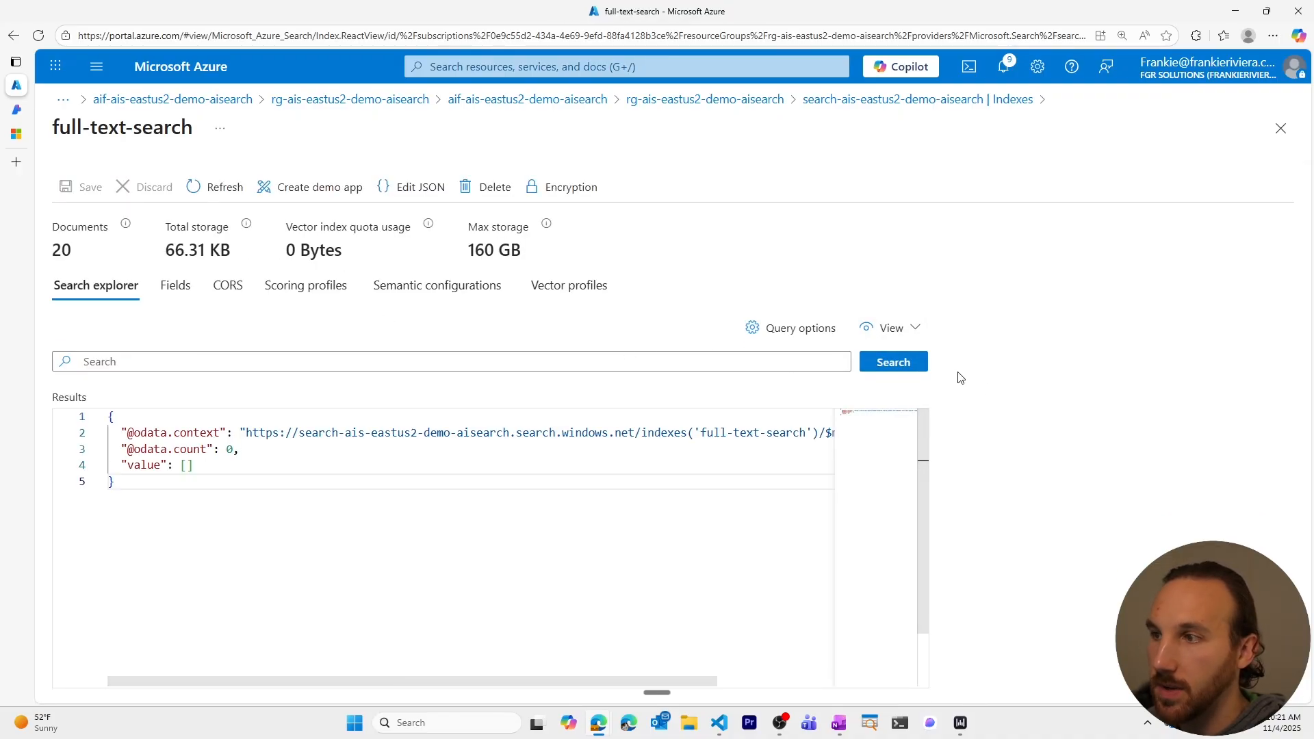
left_click(911, 367)
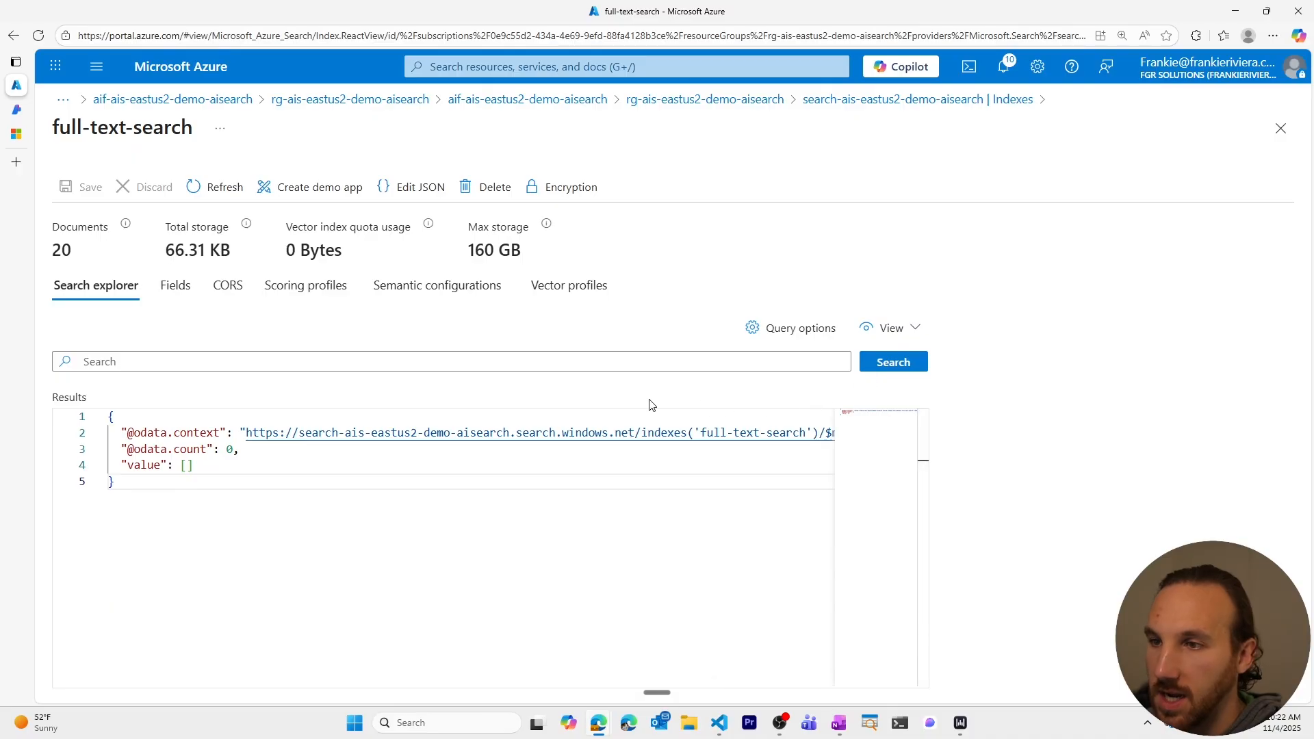
- Copy the name frankies-bakery-with-vector-skillset from the search service's skillsets
left_click(938, 100)
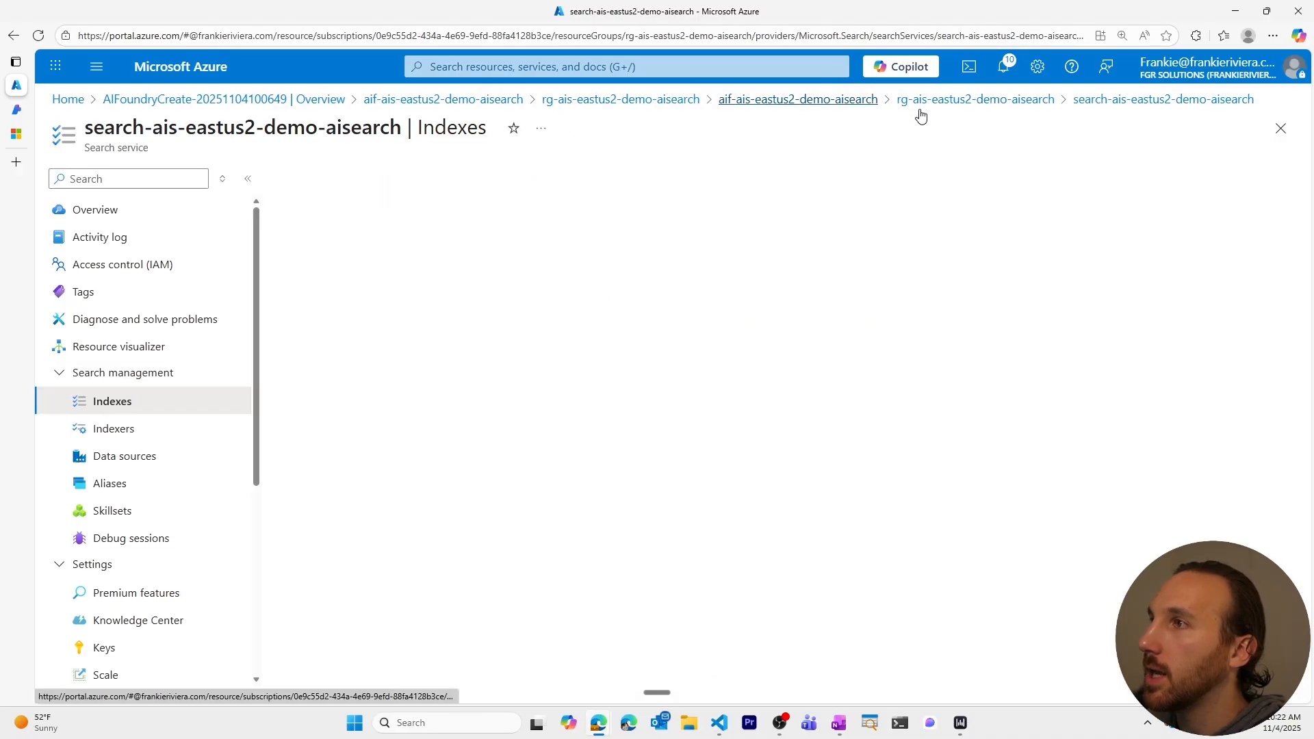
left_click(137, 429)
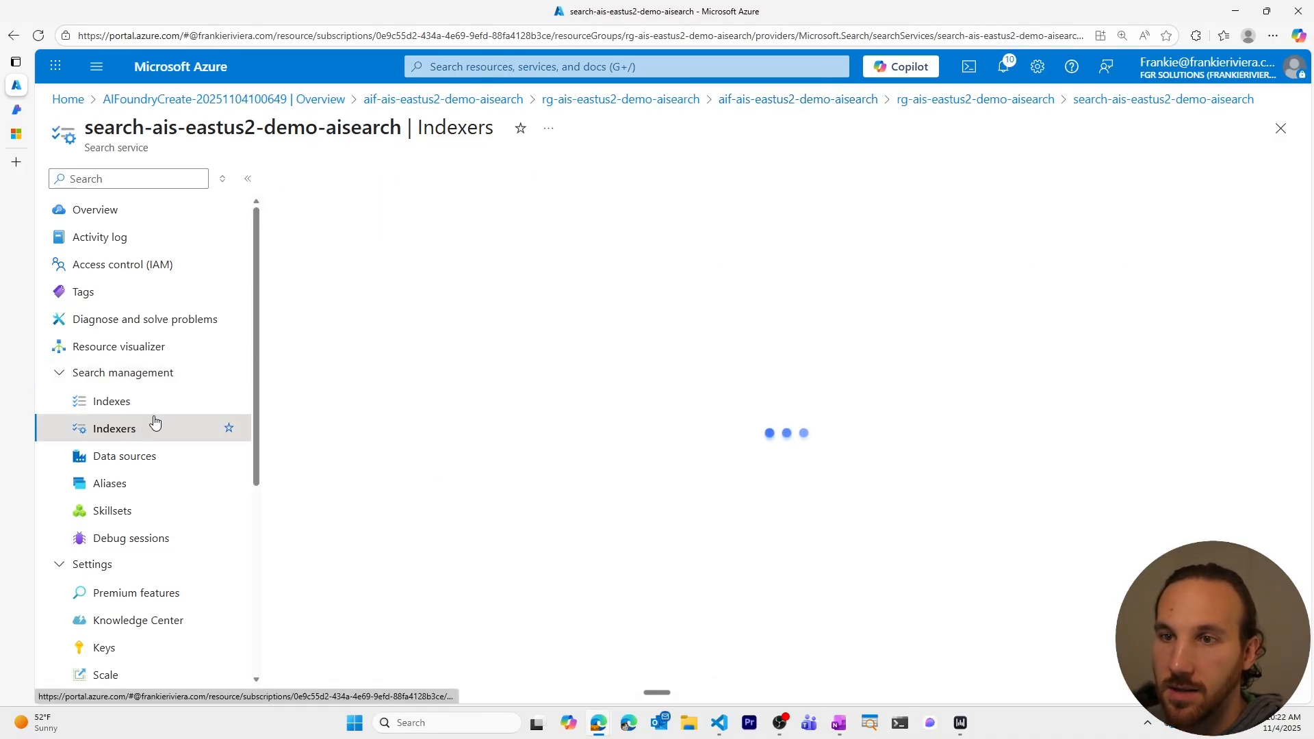
left_click(136, 510)
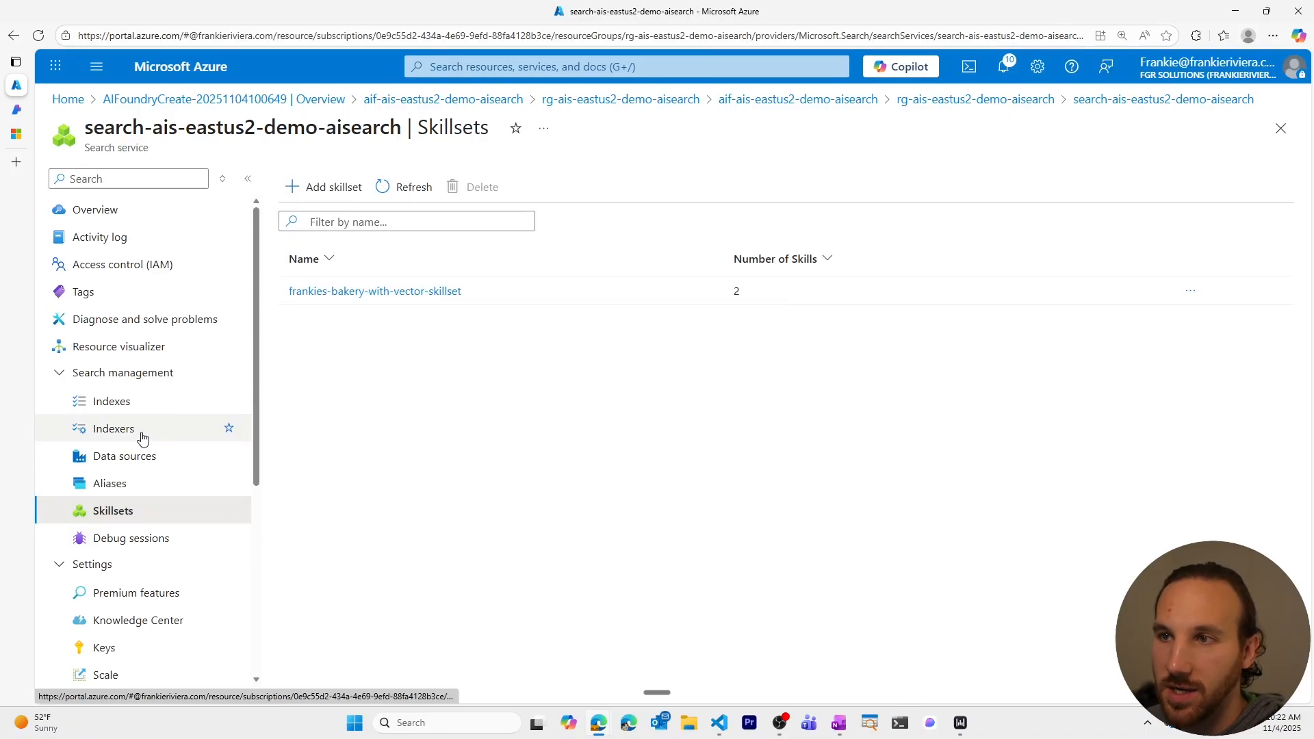
left_click_drag(464, 292, 295, 296)
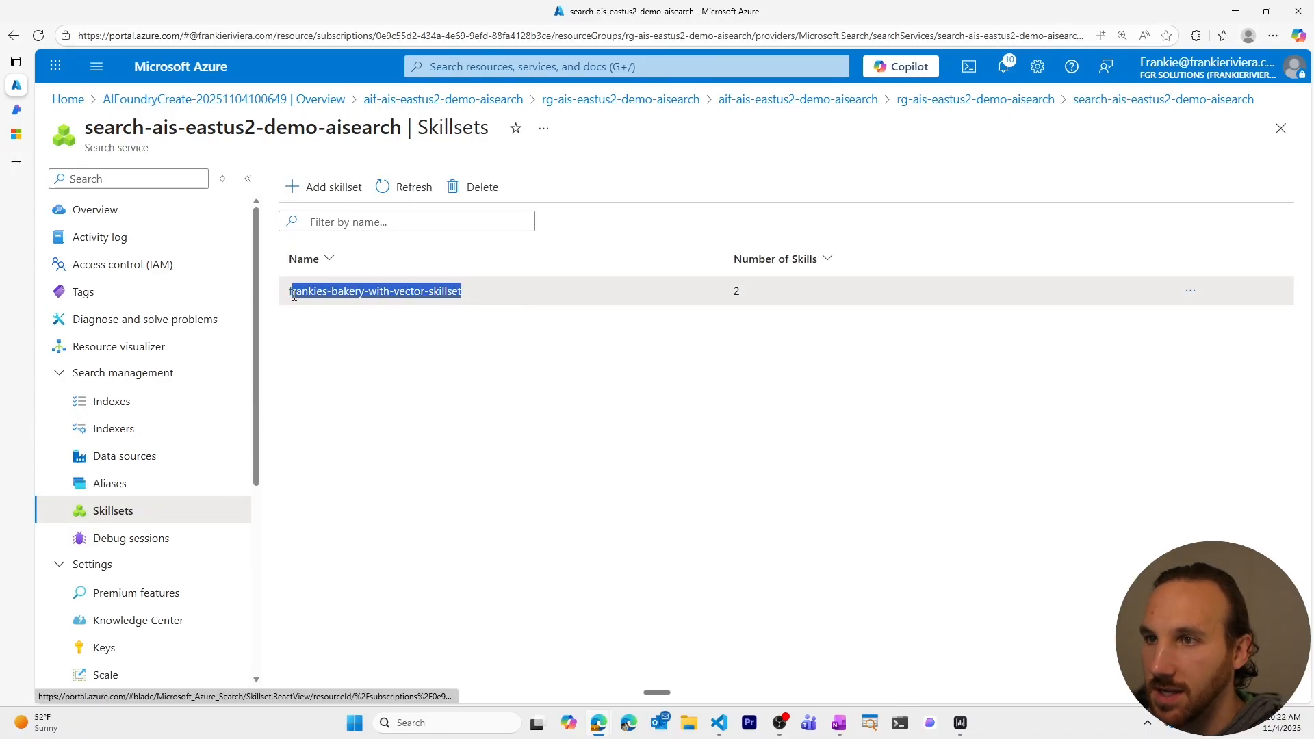
- In the JSON definition of full-text-search-indexer, replace the null skillsetName with "frankies-bakery-with-vector-skillset" and save it
left_click(165, 433)
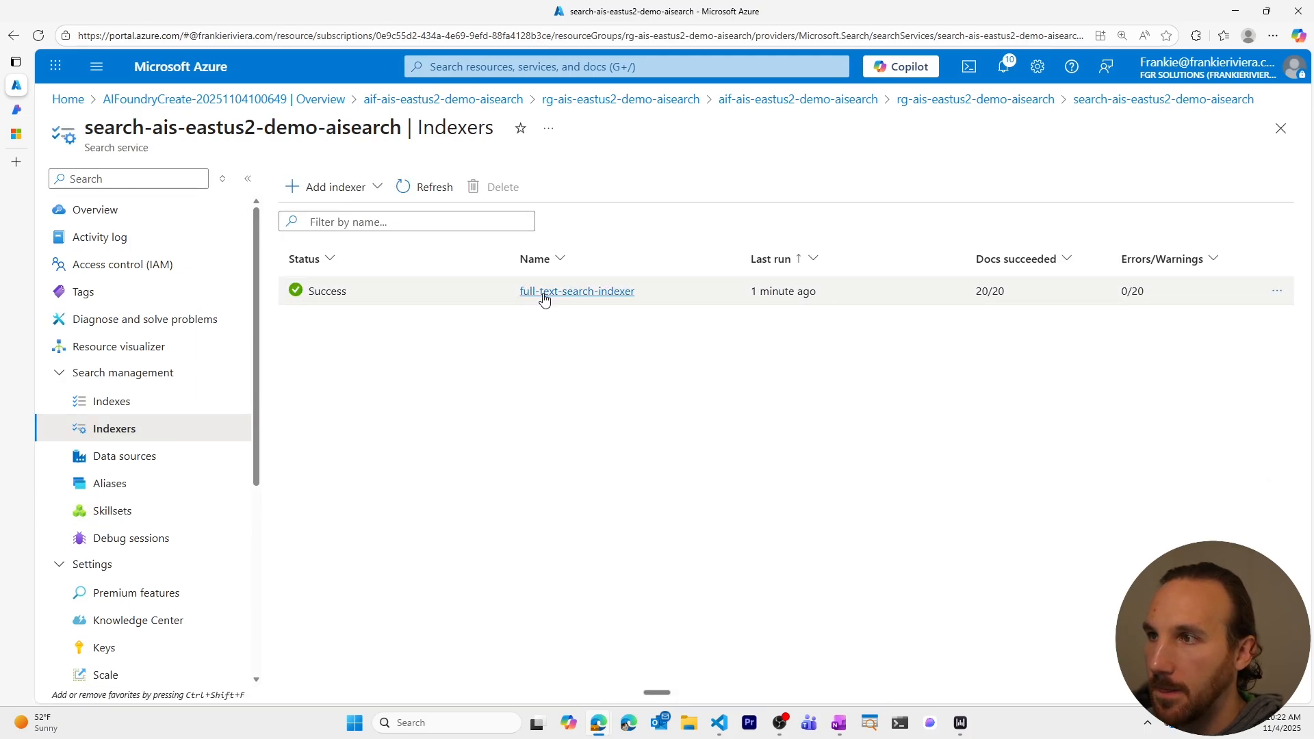
left_click(540, 295)
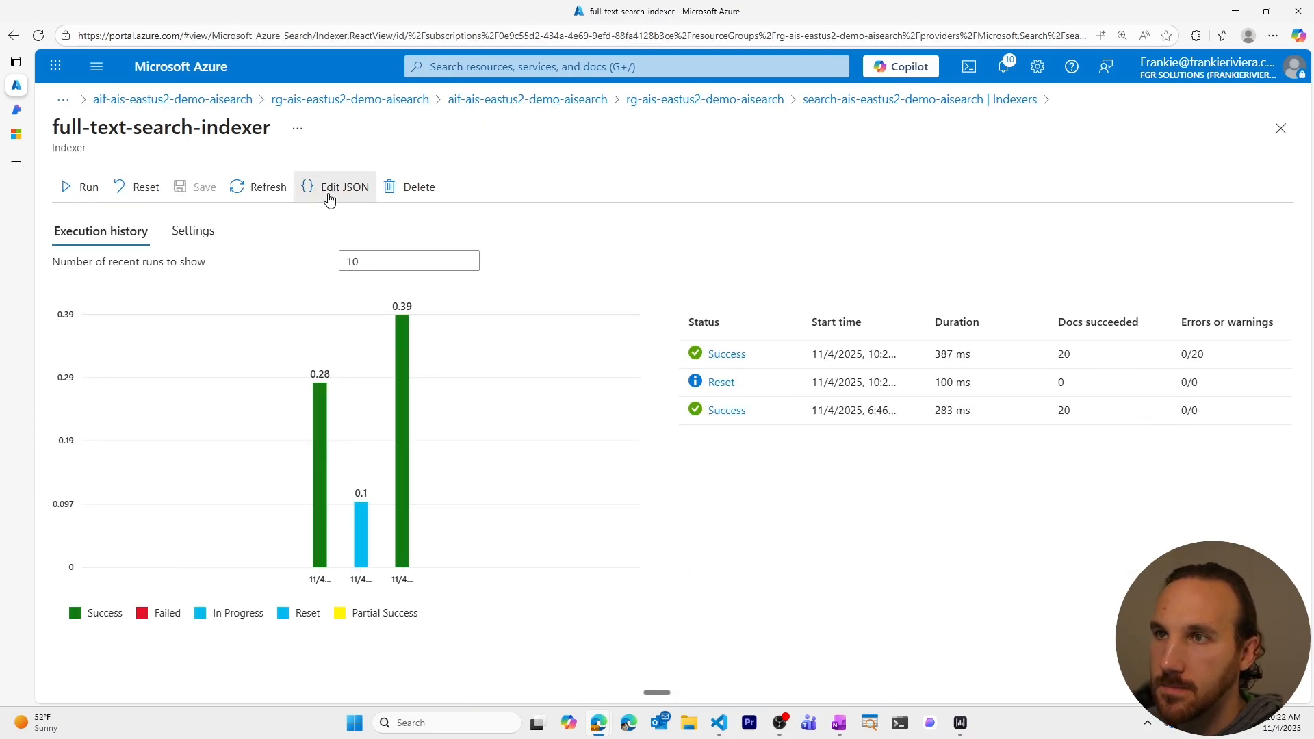
left_click(329, 198)
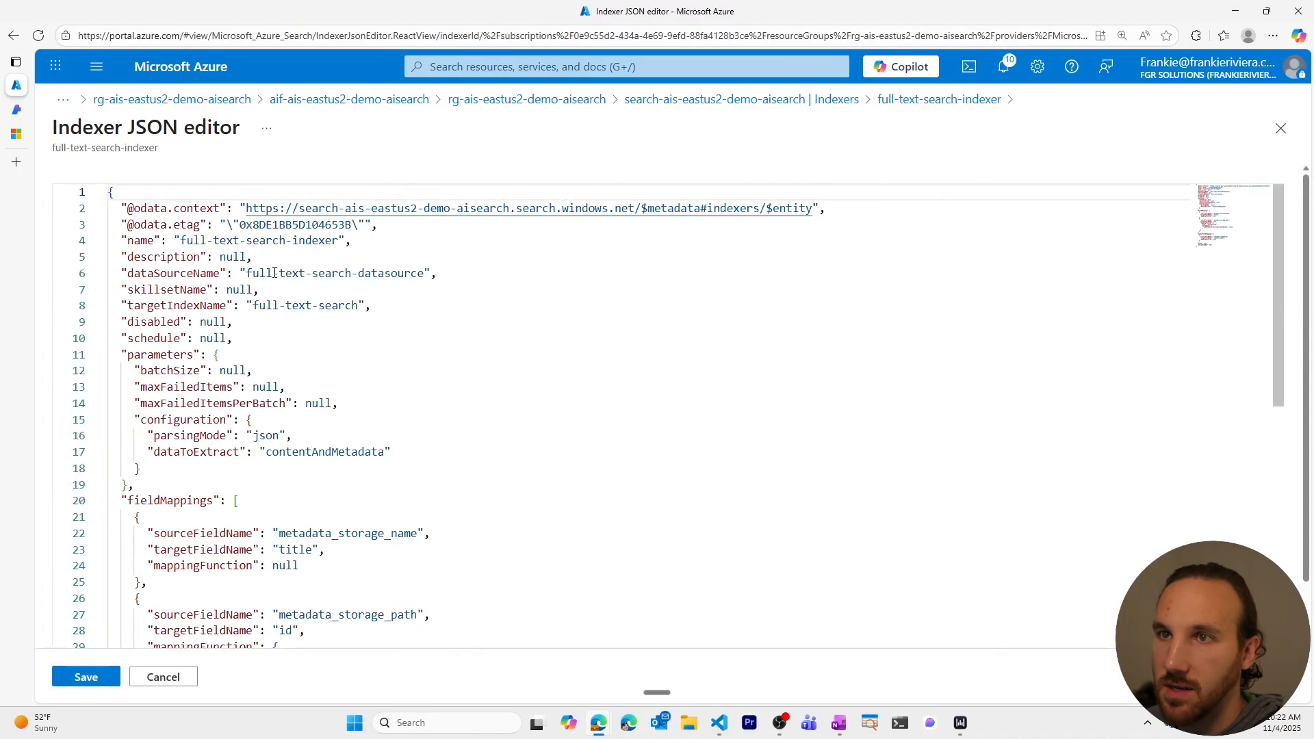
left_click(267, 332)
left_click(192, 289)
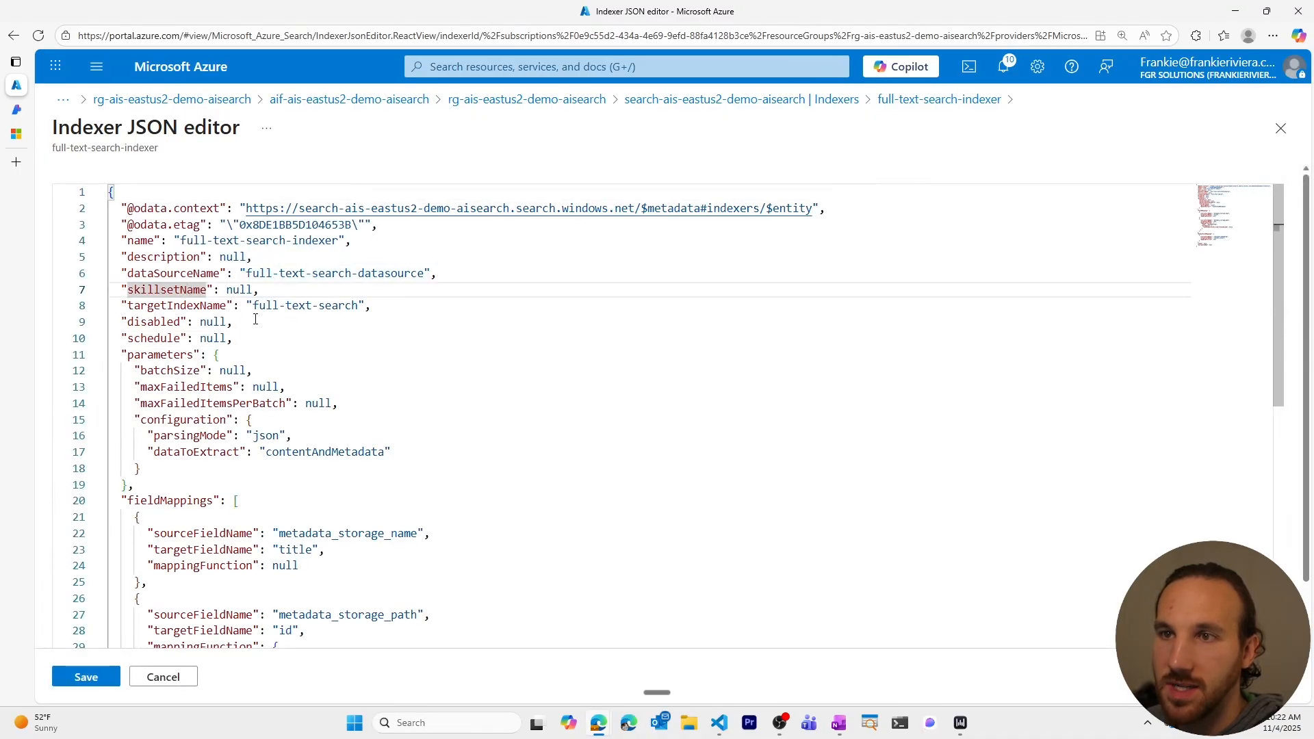
left_click_drag(259, 290, 227, 289)
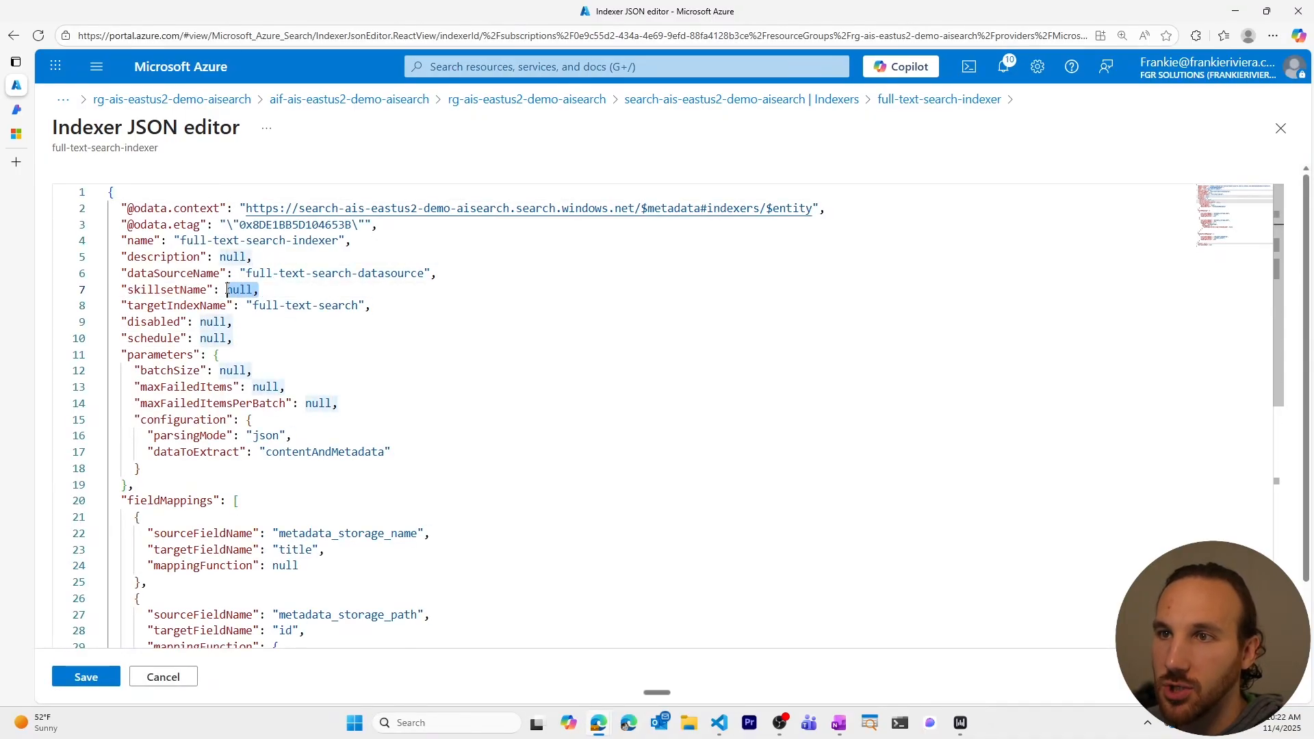
type("\"")
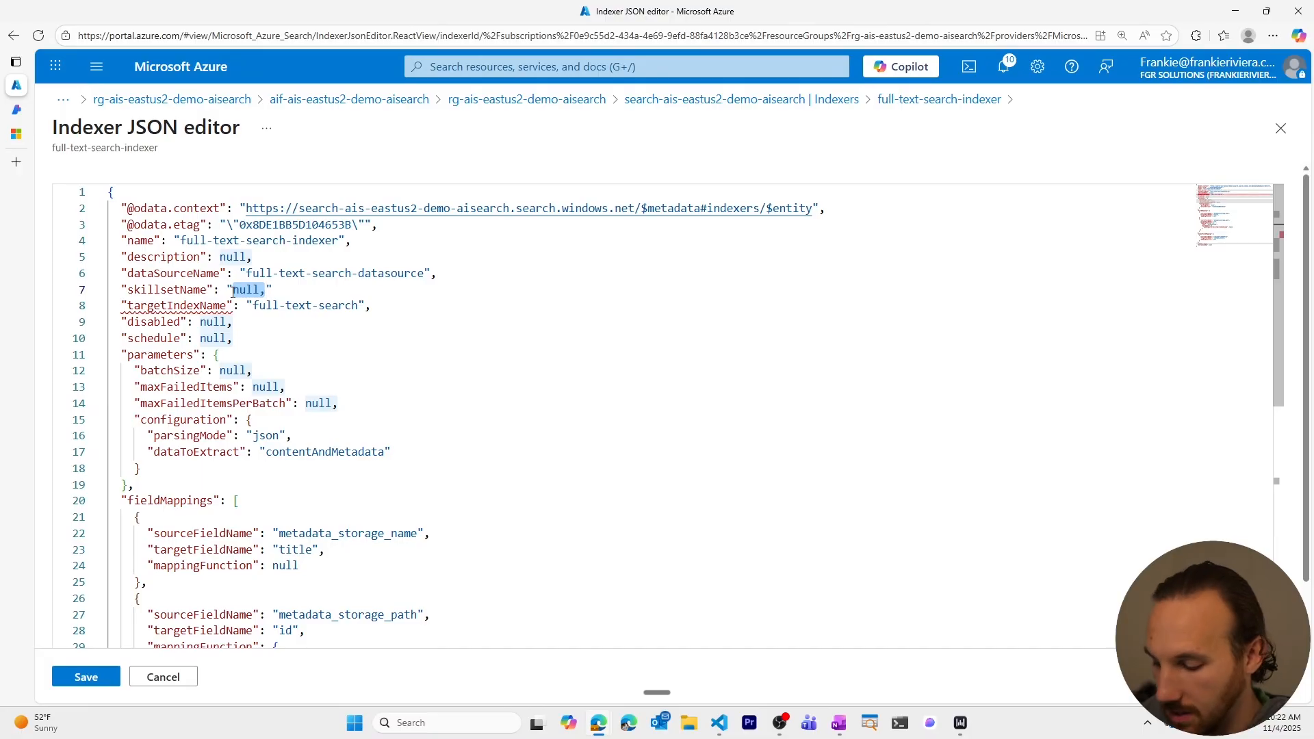
type("frankies-bakery-with-vector-skillset")
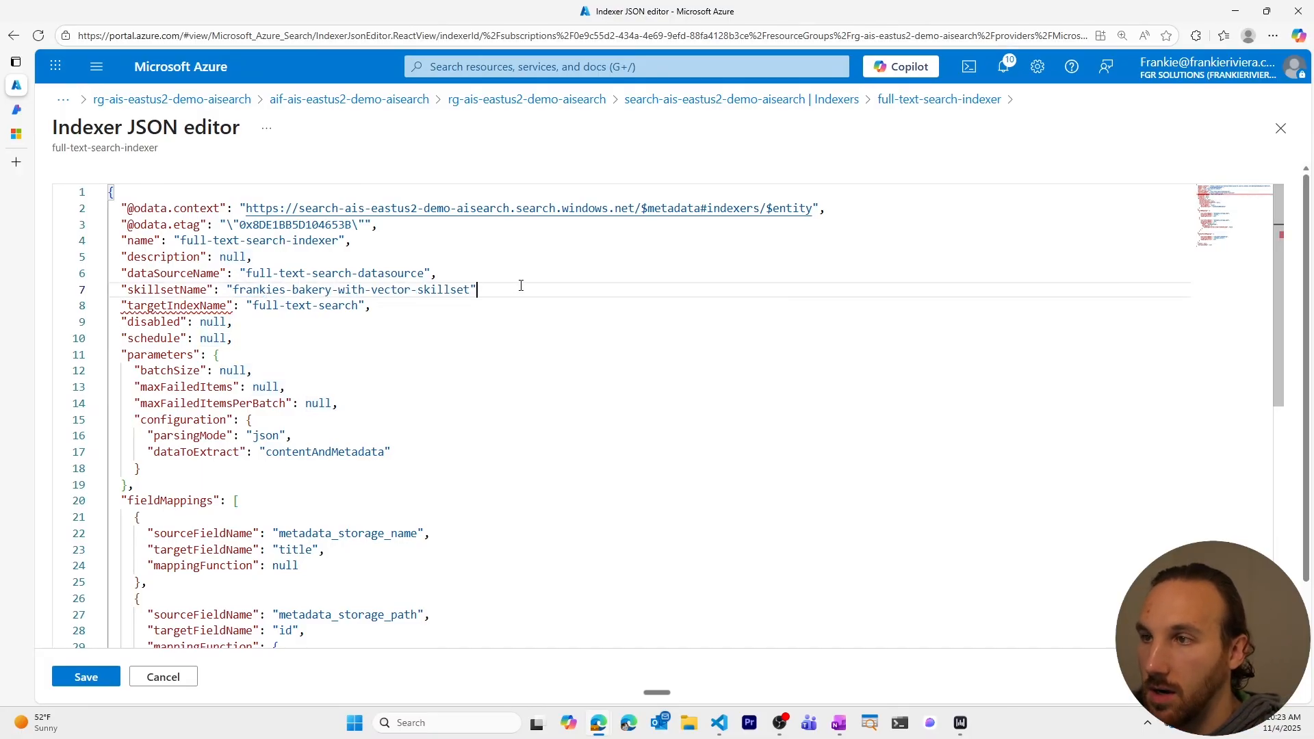
left_click(324, 345)
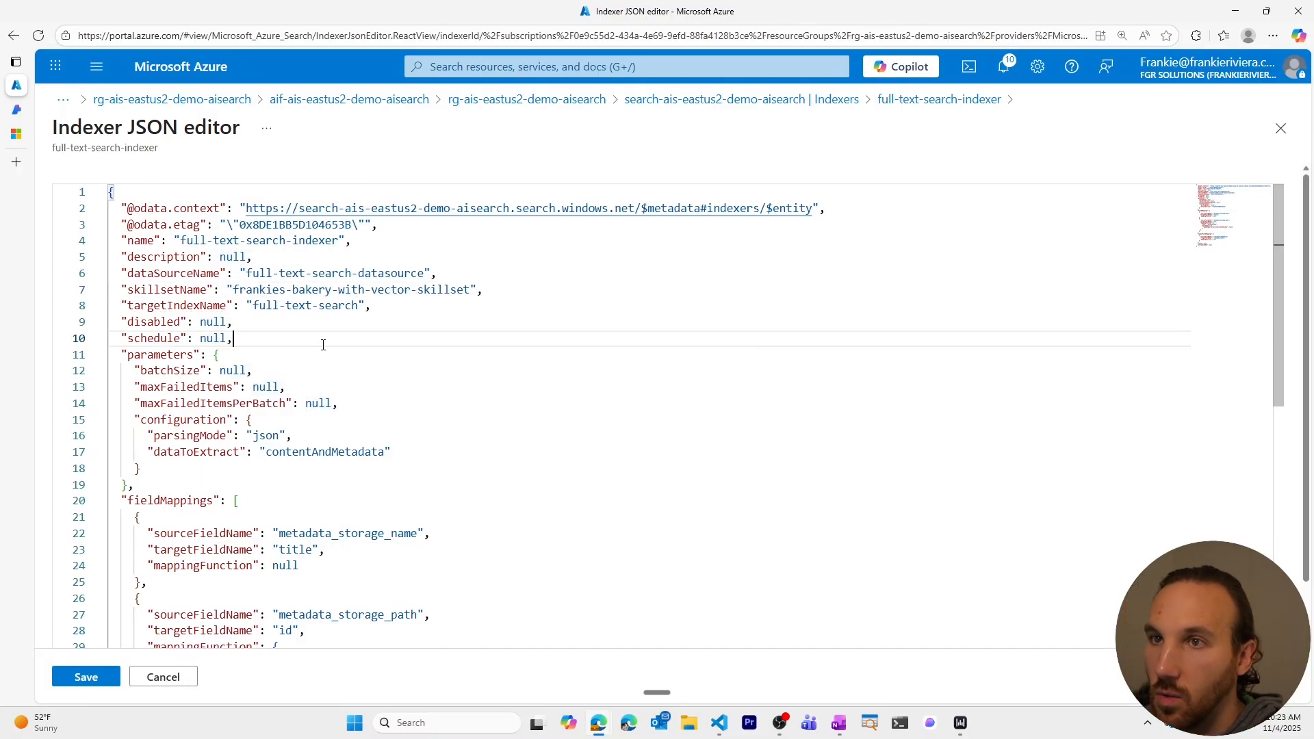
left_click(108, 679)
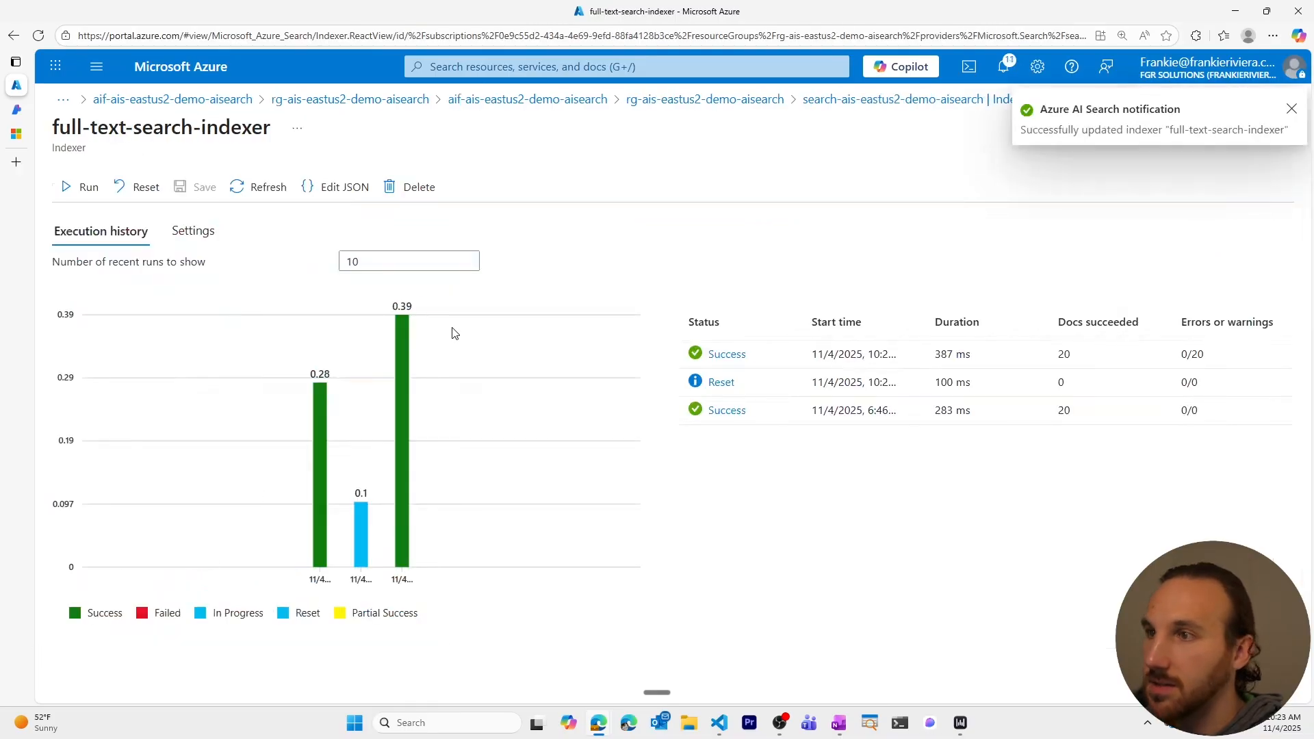
- Reset full-text-search-indexer again, and review its saved JSON definition and refreshed execution history
left_click(145, 188)
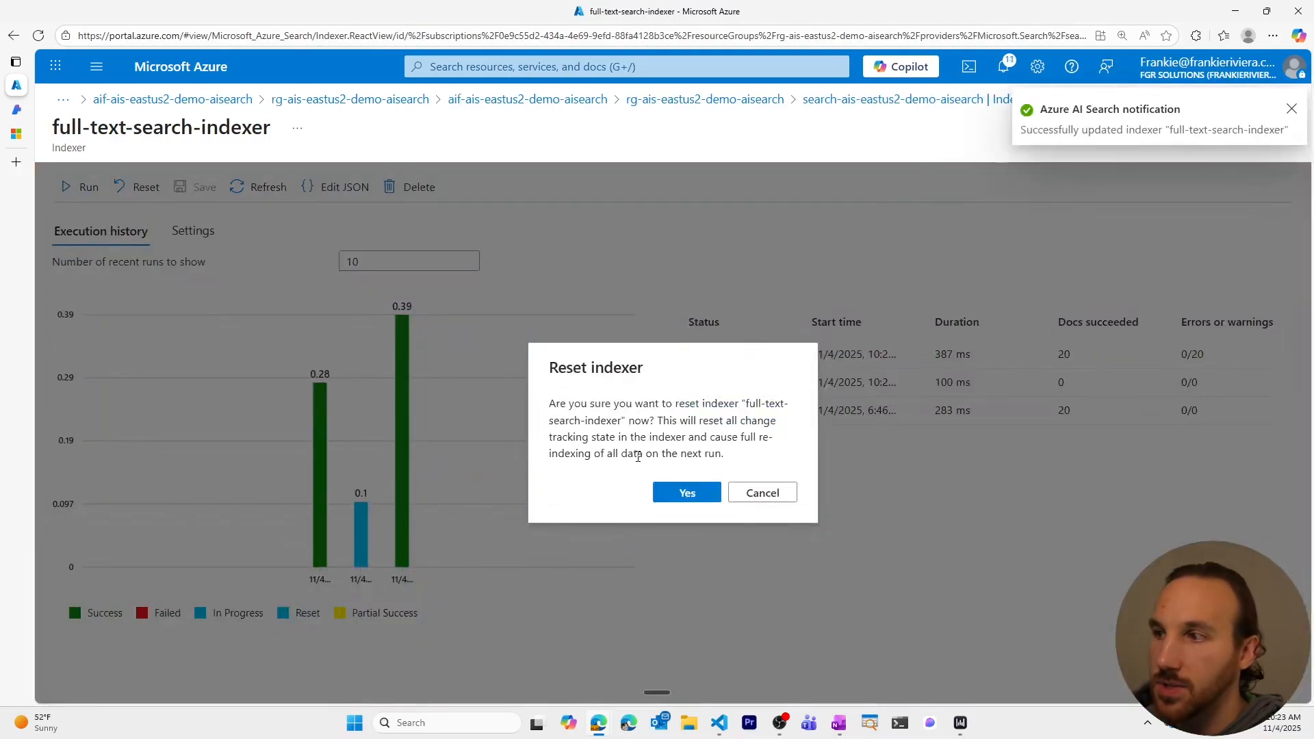
left_click(671, 496)
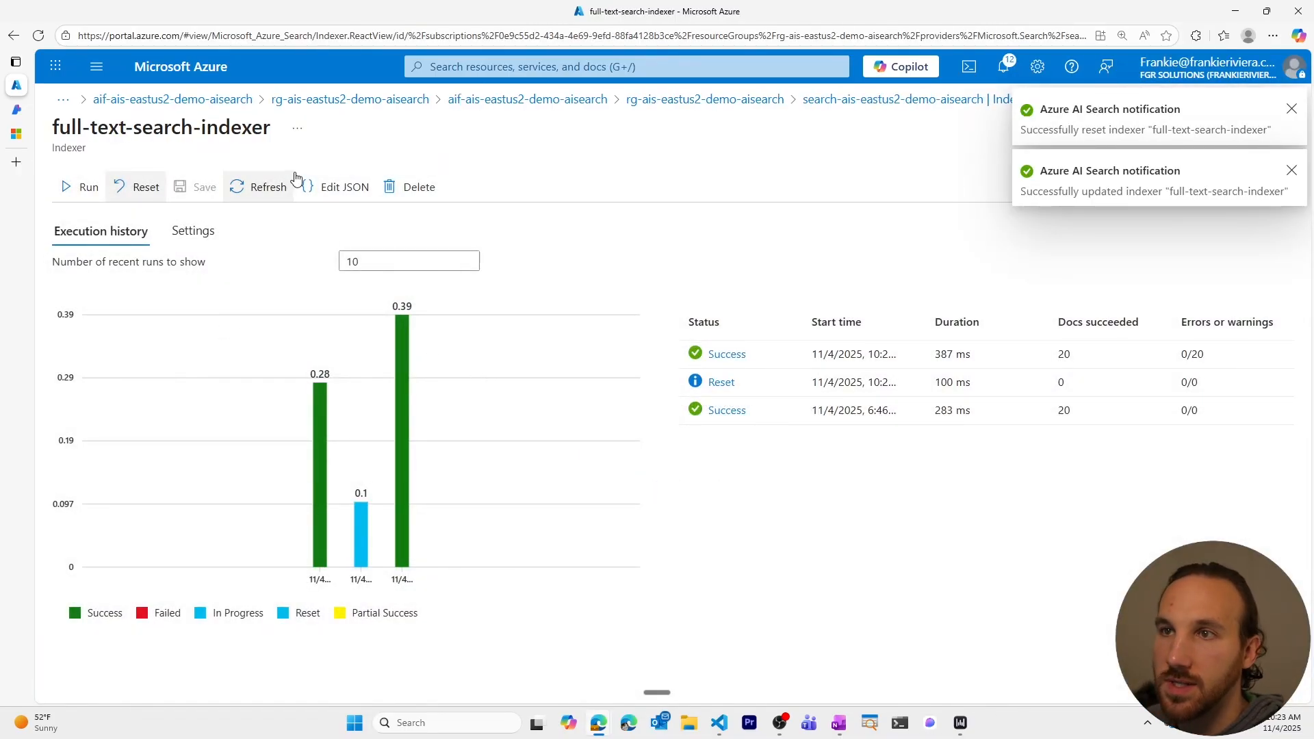
left_click(332, 188)
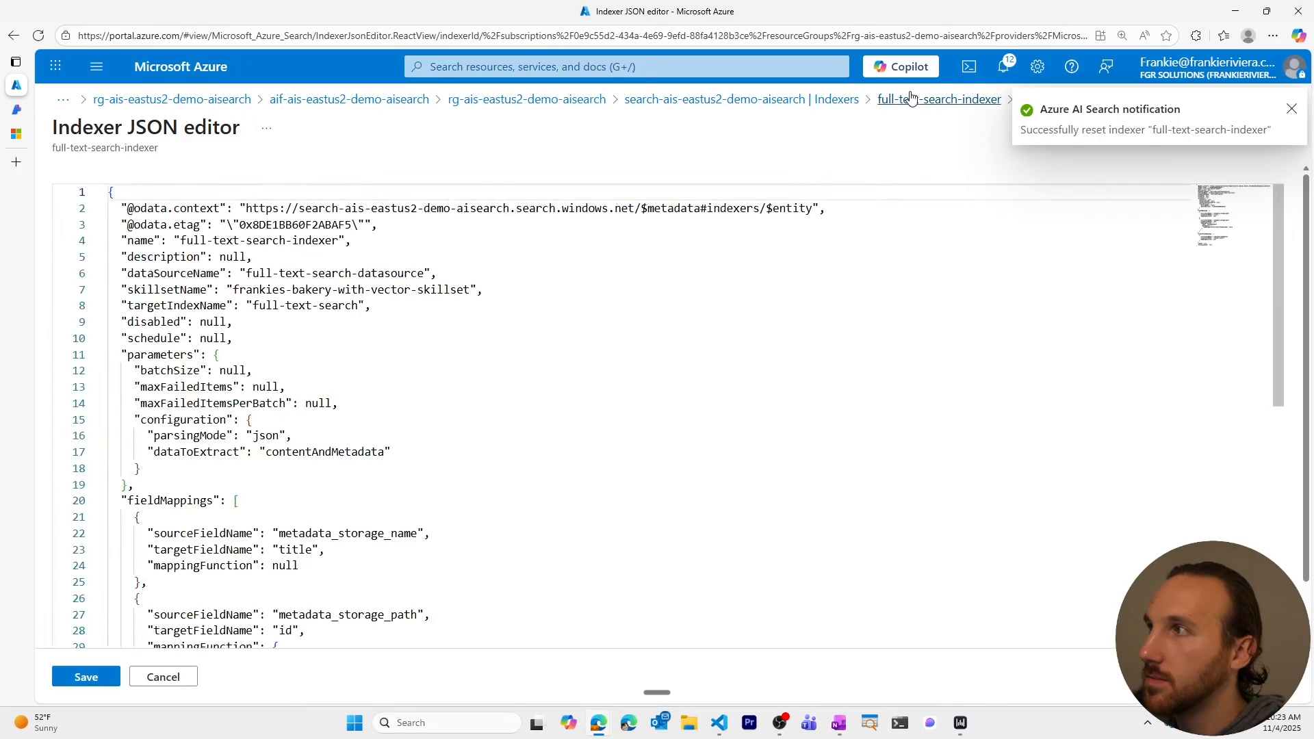
left_click(907, 101)
left_click(284, 192)
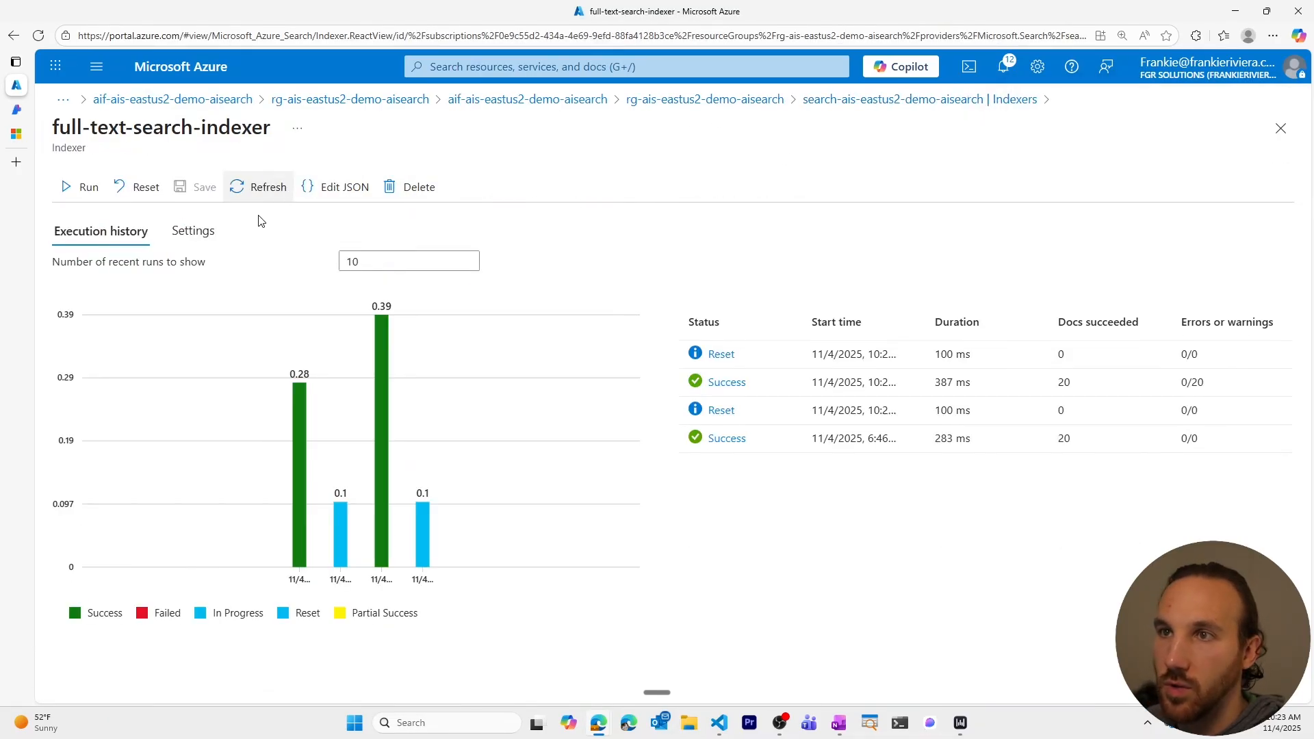
- Run full-text-search-indexer with the attached skillset and open the details of its newest execution
left_click(83, 187)
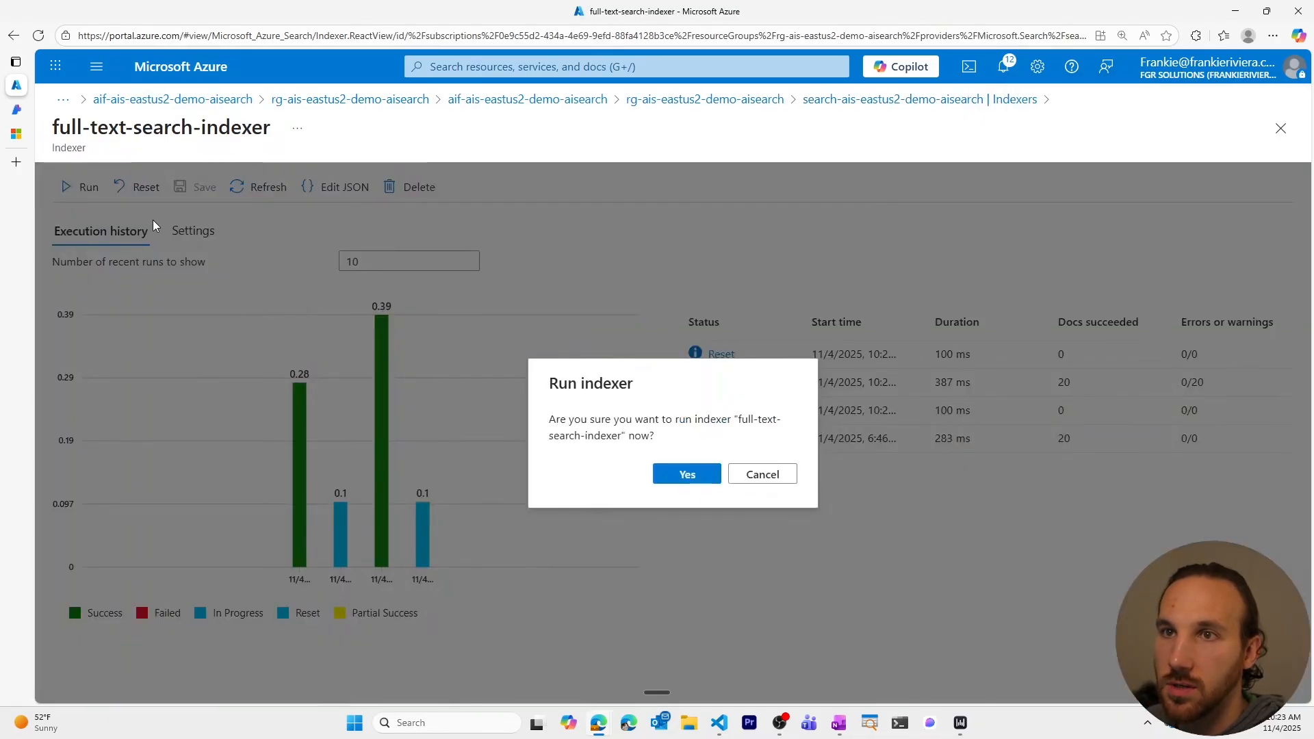
left_click(685, 476)
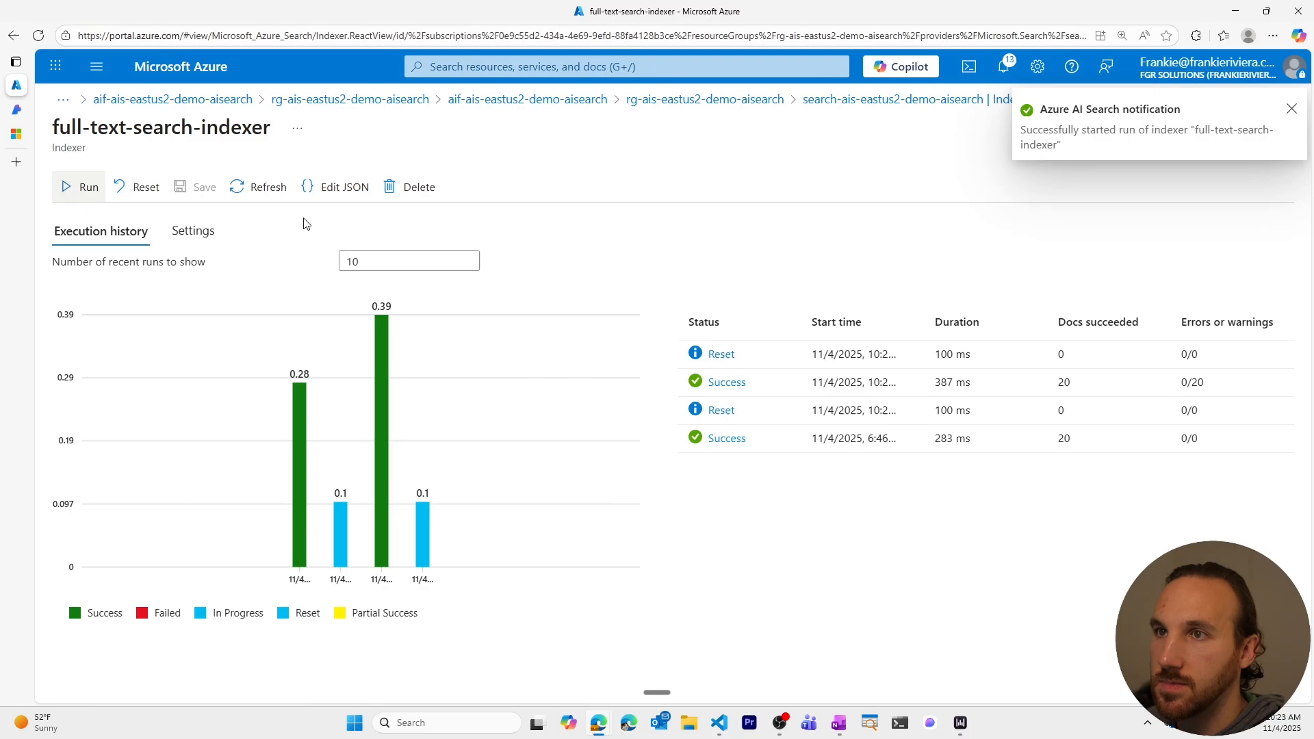
left_click(258, 191)
left_click(254, 195)
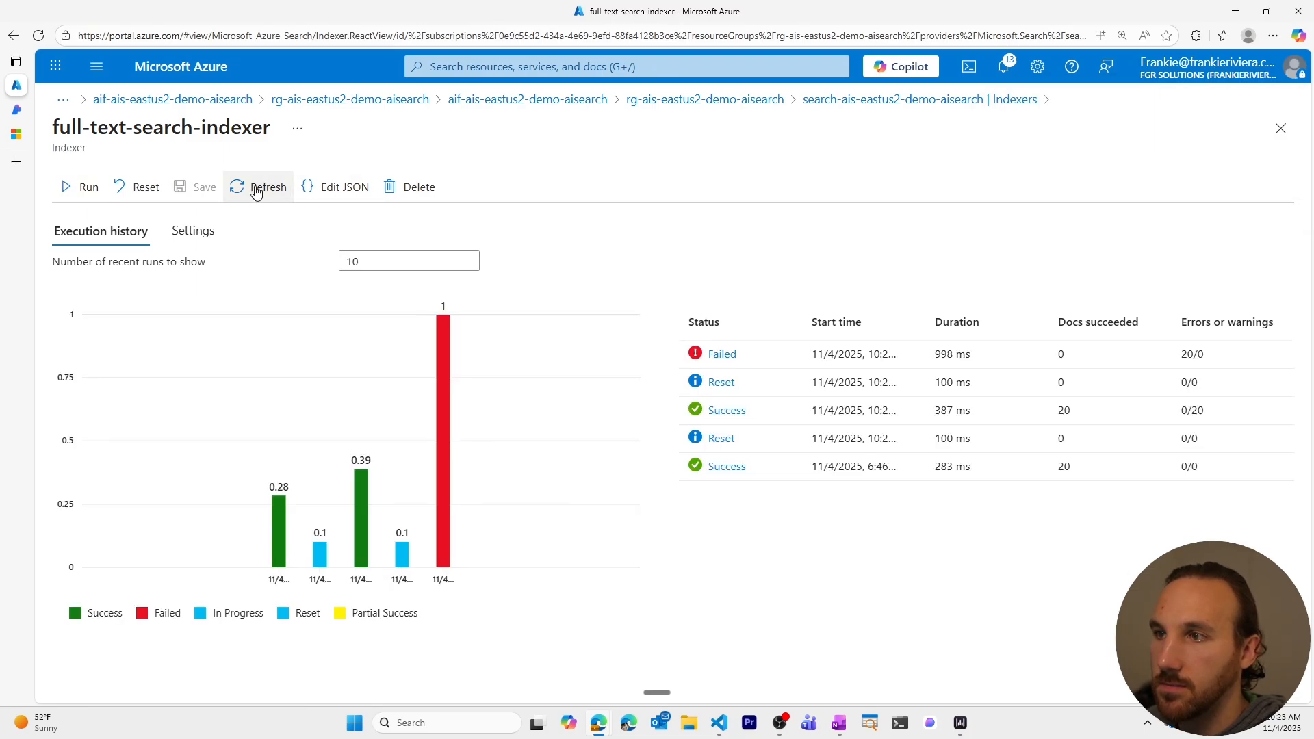
left_click(721, 352)
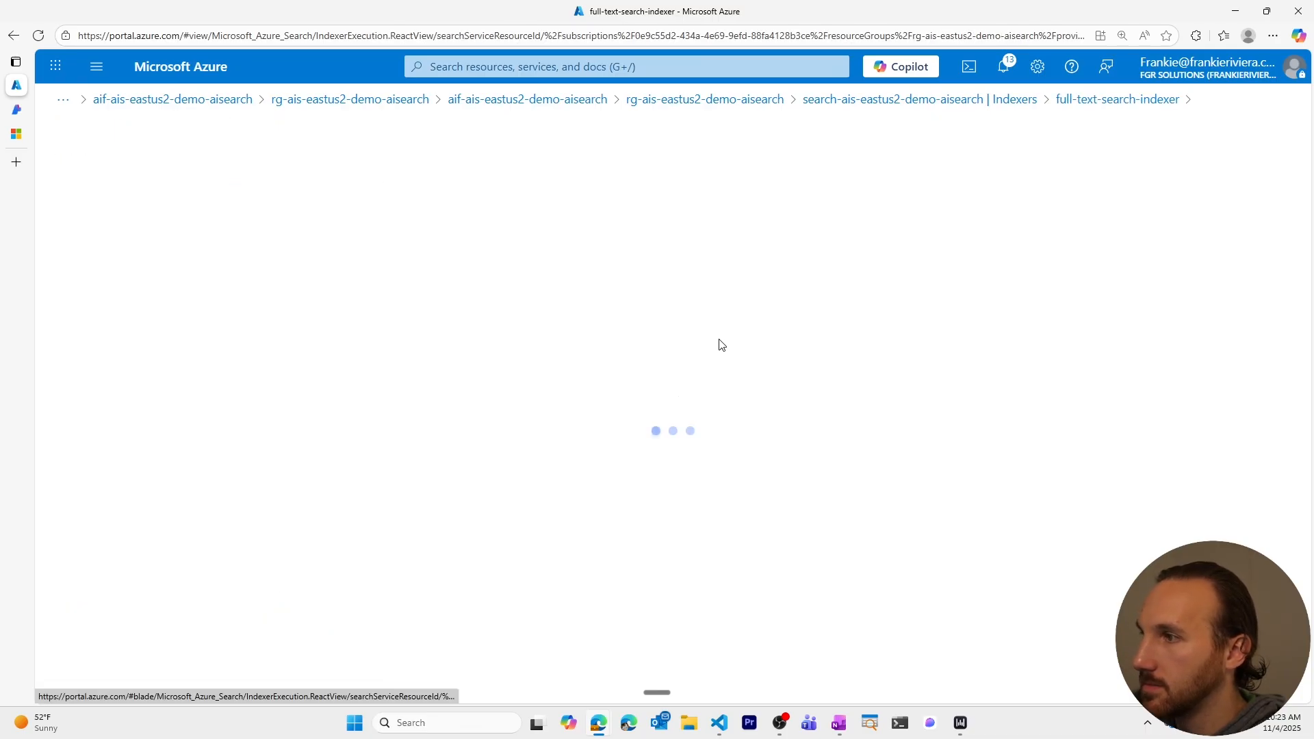
- Review the execution result and document errors of the newest indexer run, and return to full-text-search-indexer
scroll(578, 349, "down", 5)
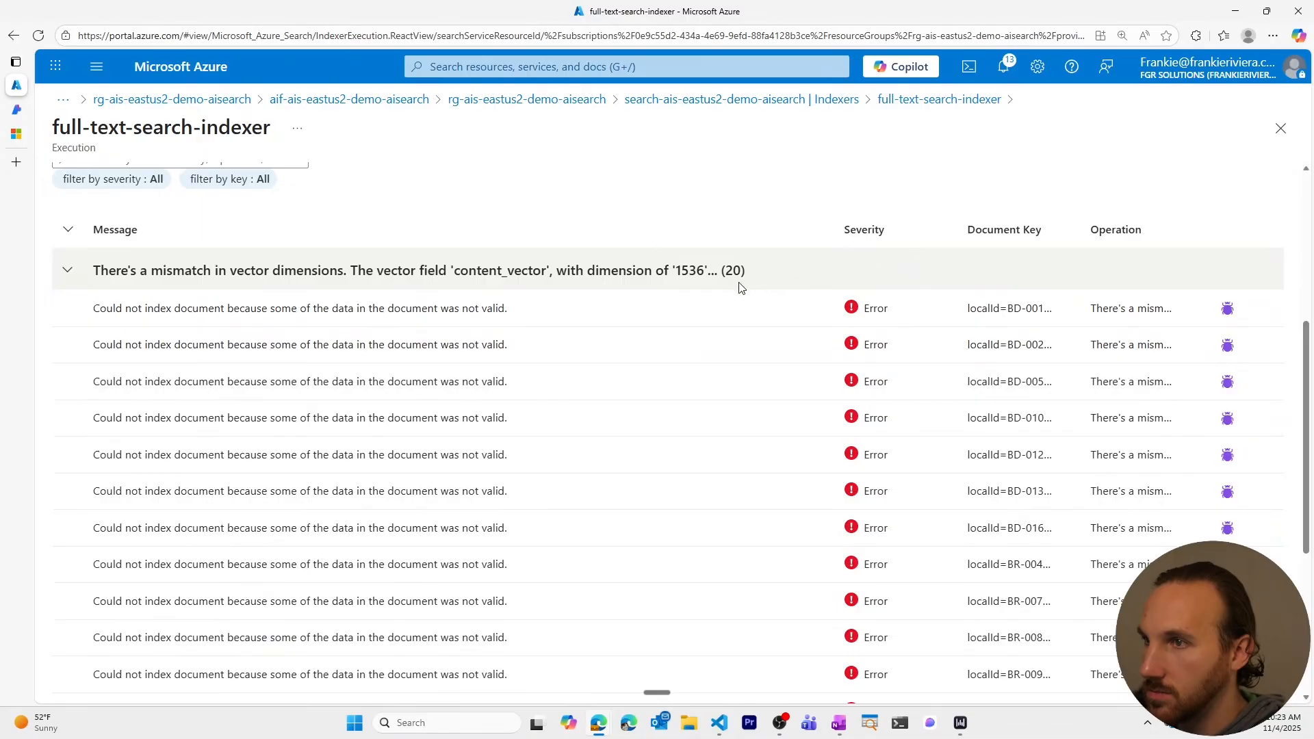
scroll(432, 218, "up", 5)
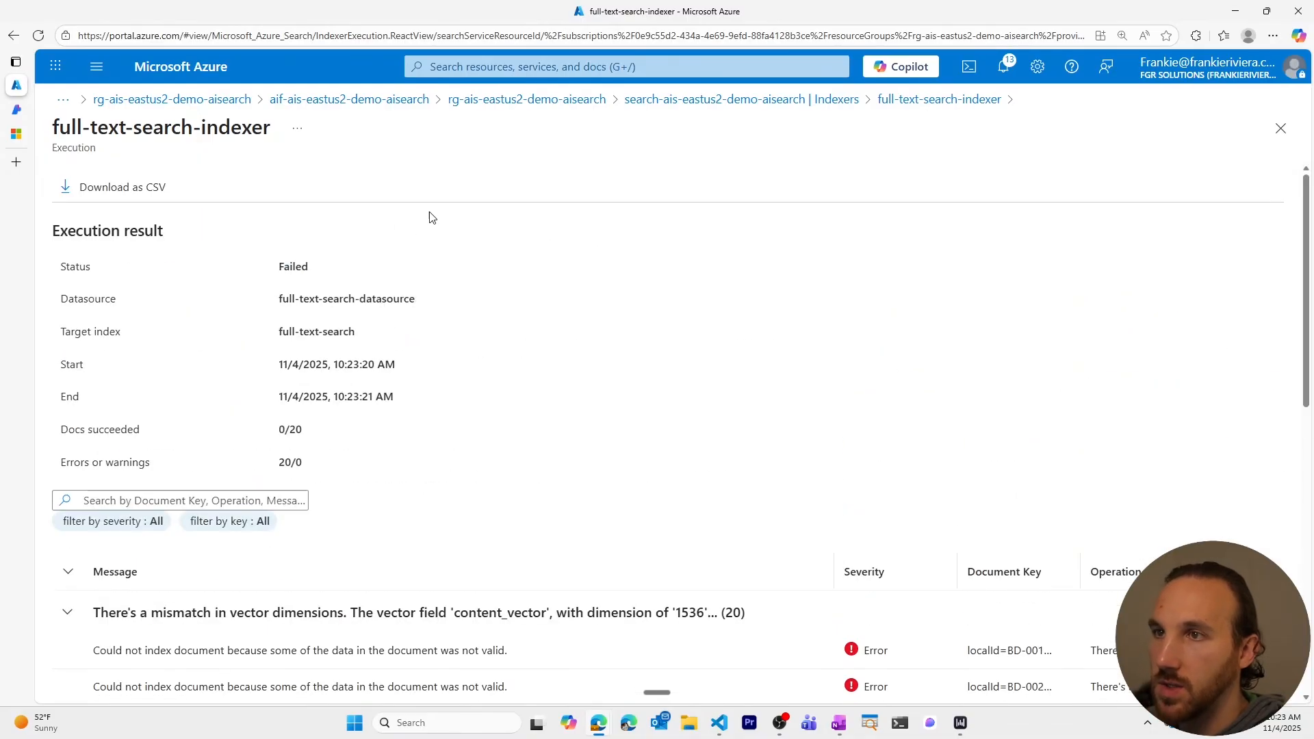
left_click(972, 100)
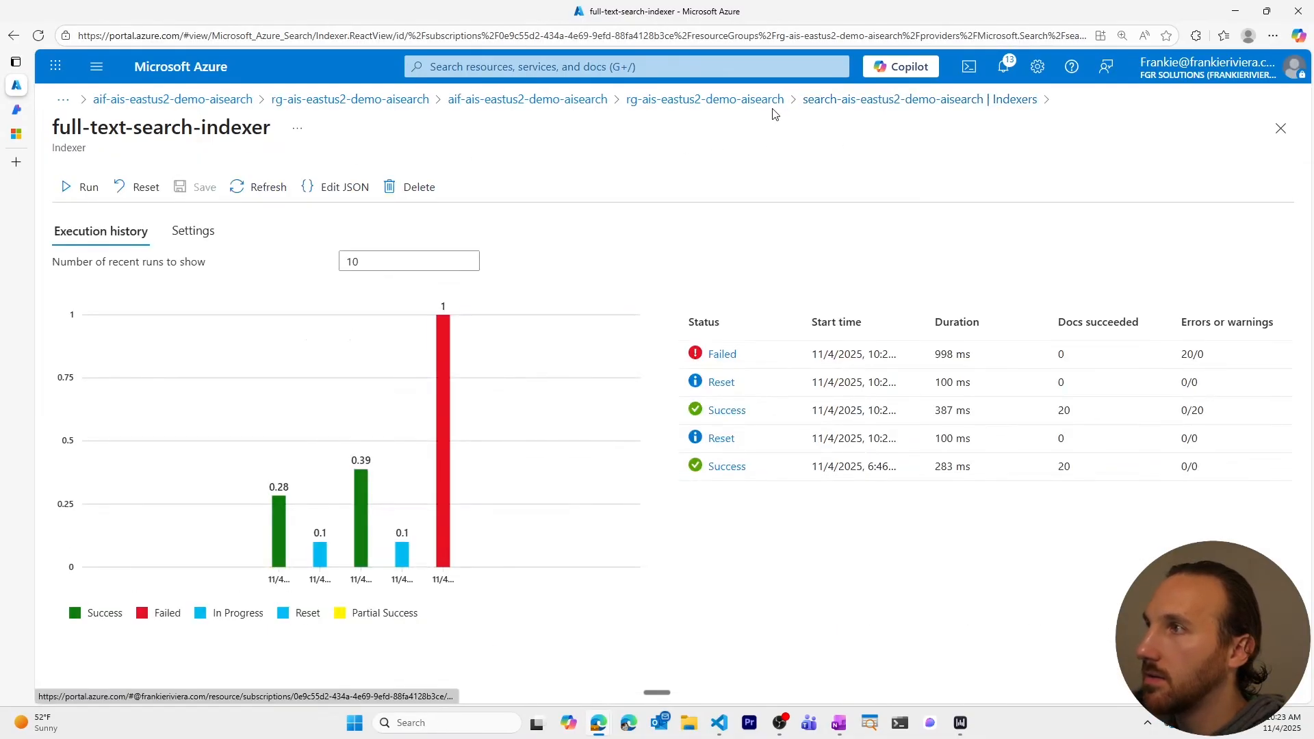
- Open the JSON definition of frankies-bakery-with-vector-skillset at its Azure OpenAI embedding skill
left_click(898, 101)
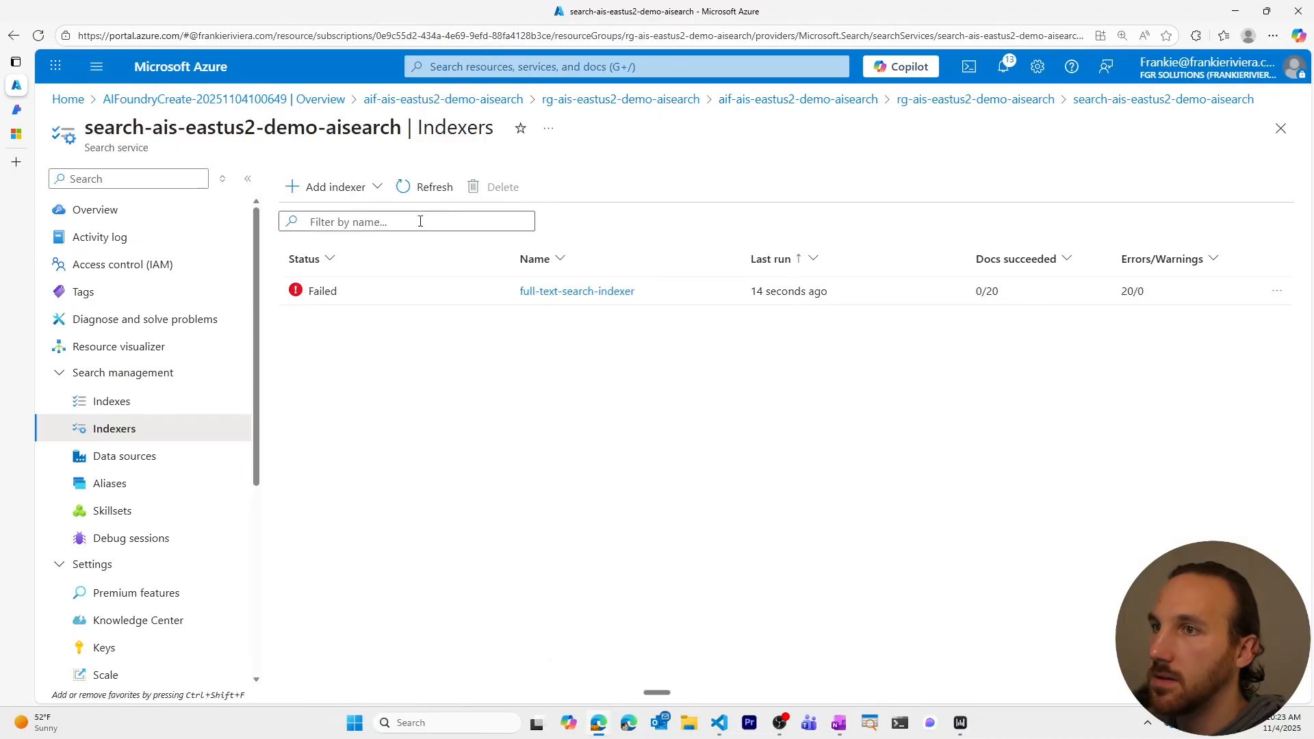
left_click(145, 510)
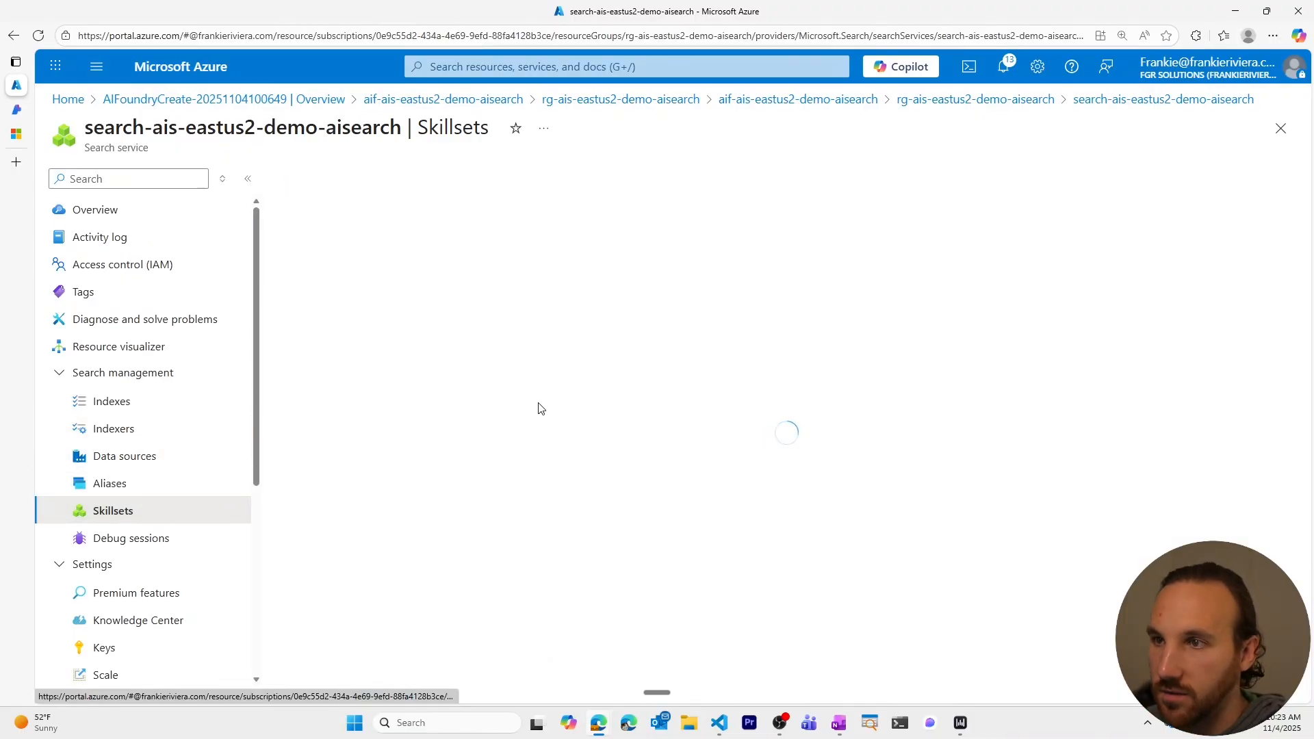
left_click(380, 293)
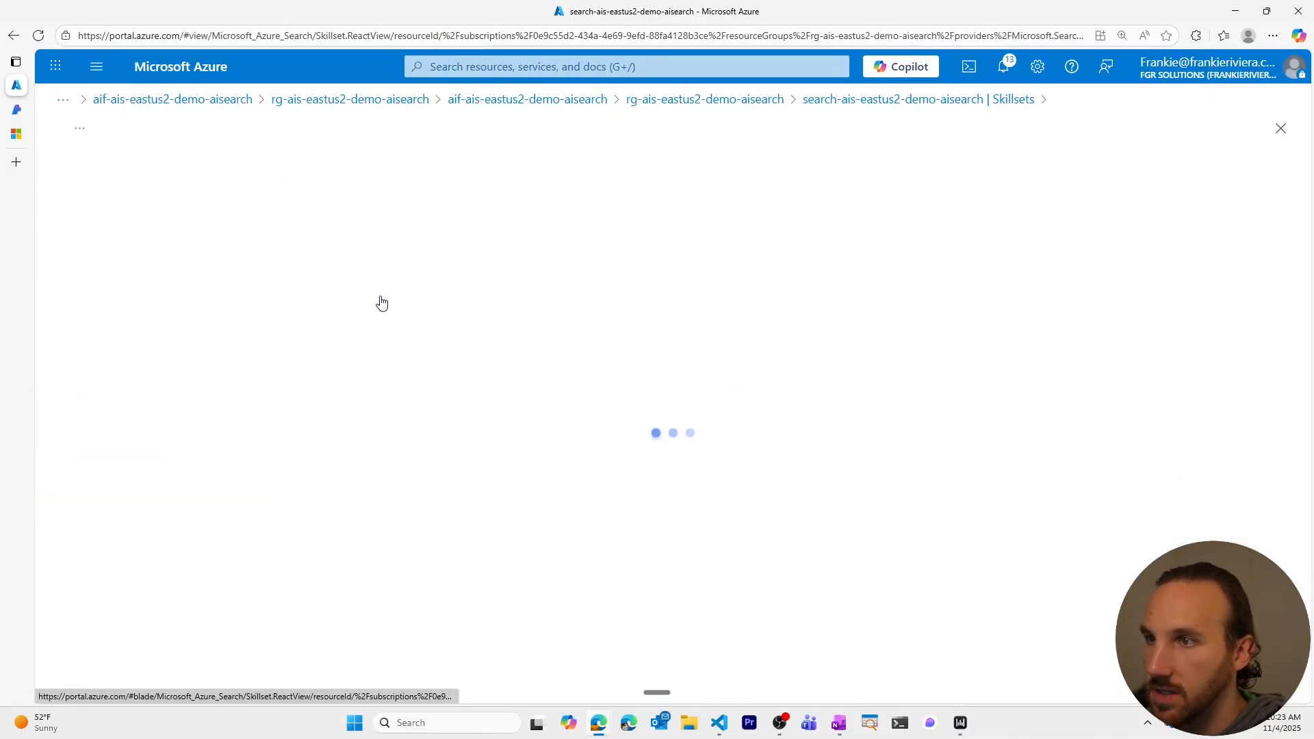
scroll(250, 480, "down", 8)
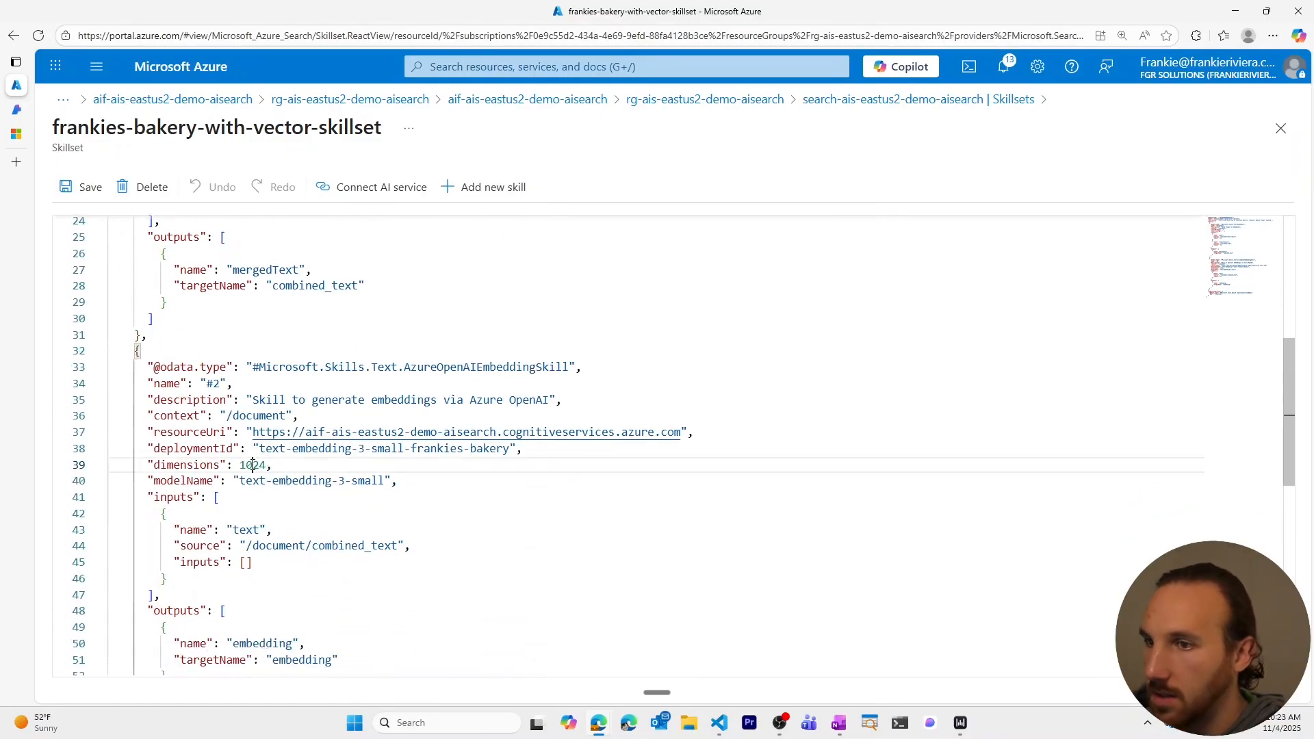
double_click(253, 465)
type("frankies-bakery-with-vector-skillset")
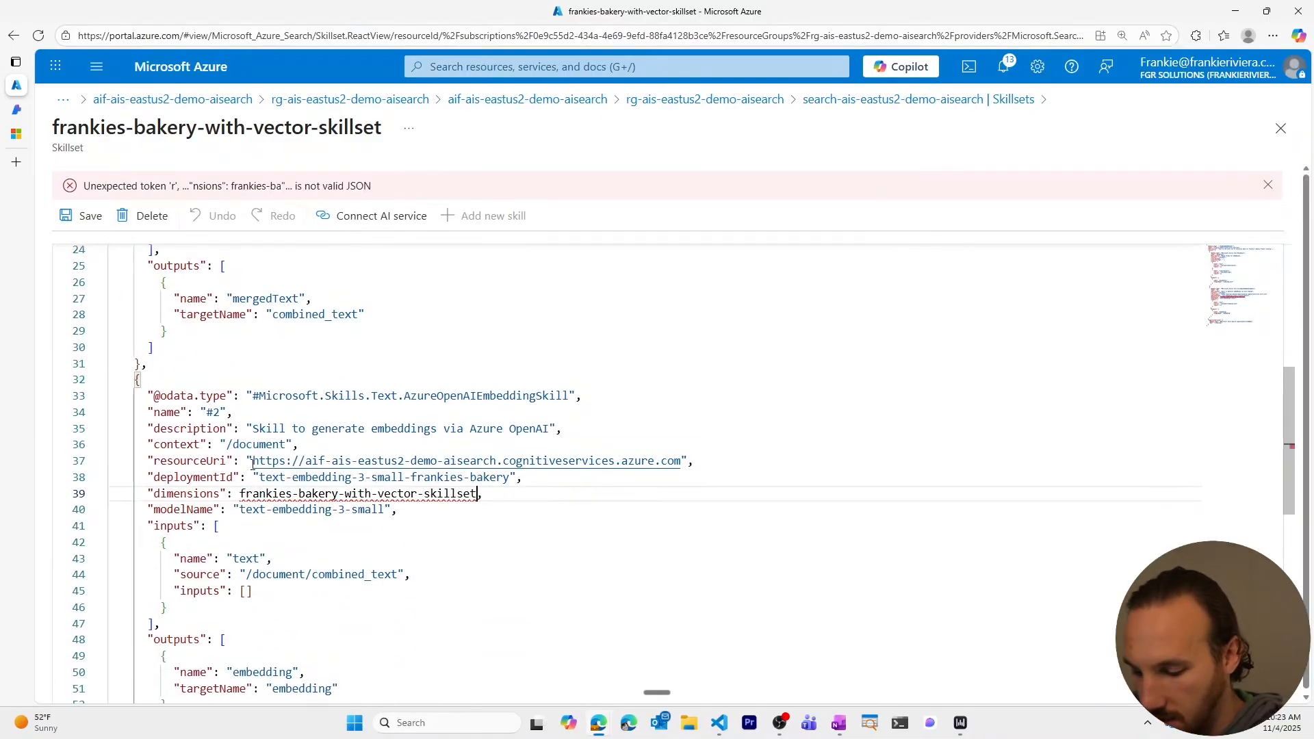
key("ctrl+z")
- Check text-embedding-3-small's maximum dimensions in the documentation, set the embedding skill's dimensions to 1536, and save the skillset
key("ctrl+Tab")
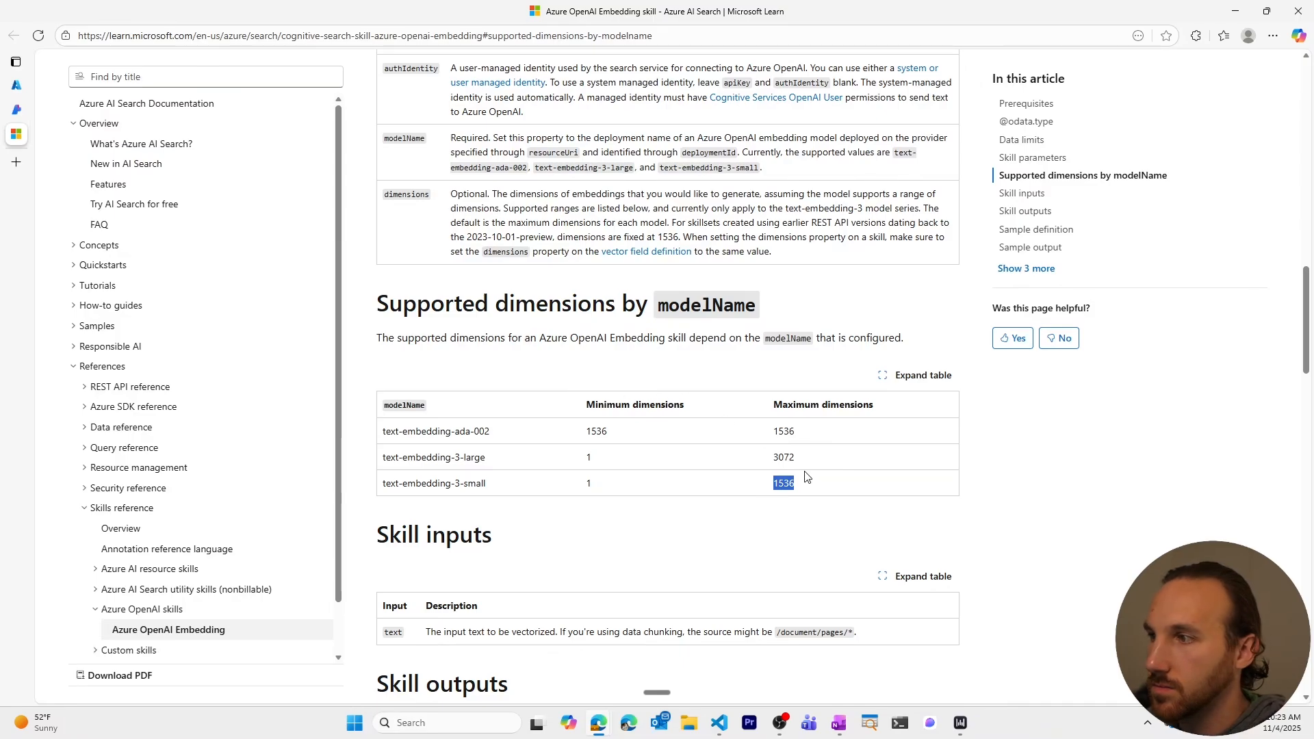
left_click(803, 488)
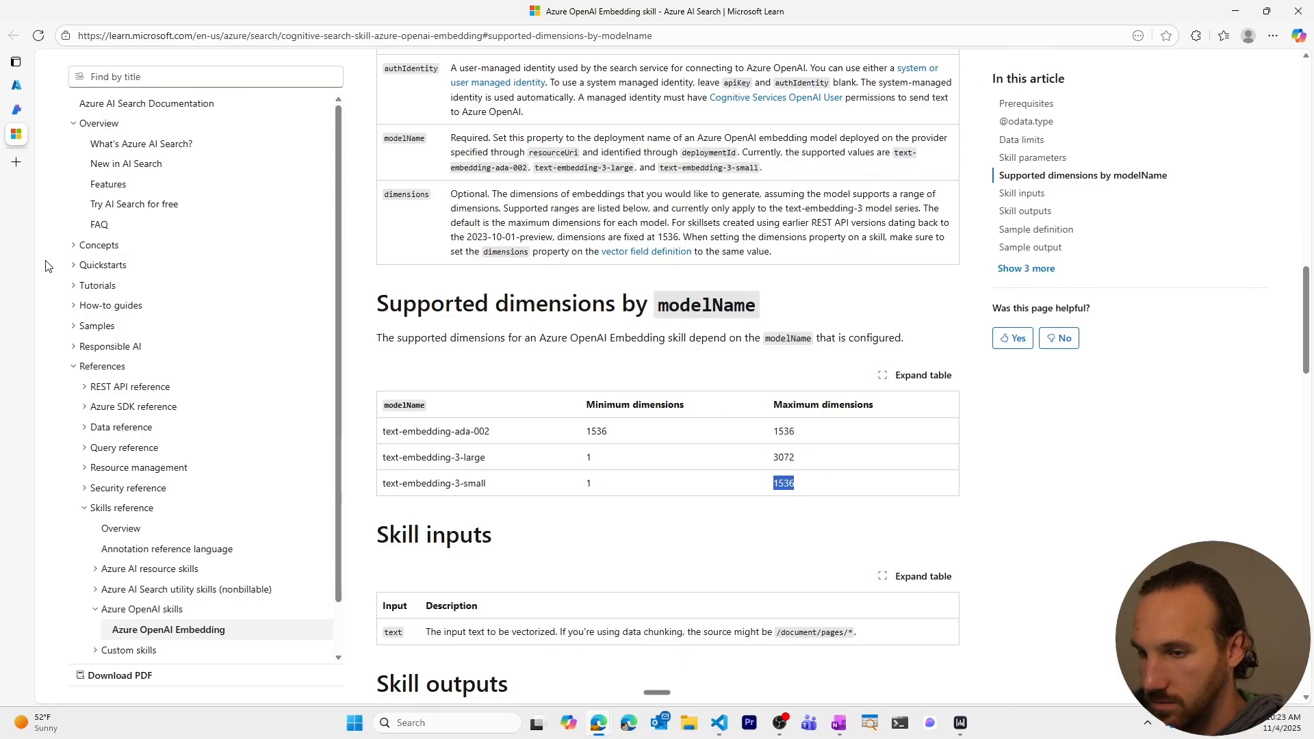
left_click(16, 85)
left_click(242, 499)
double_click(252, 466)
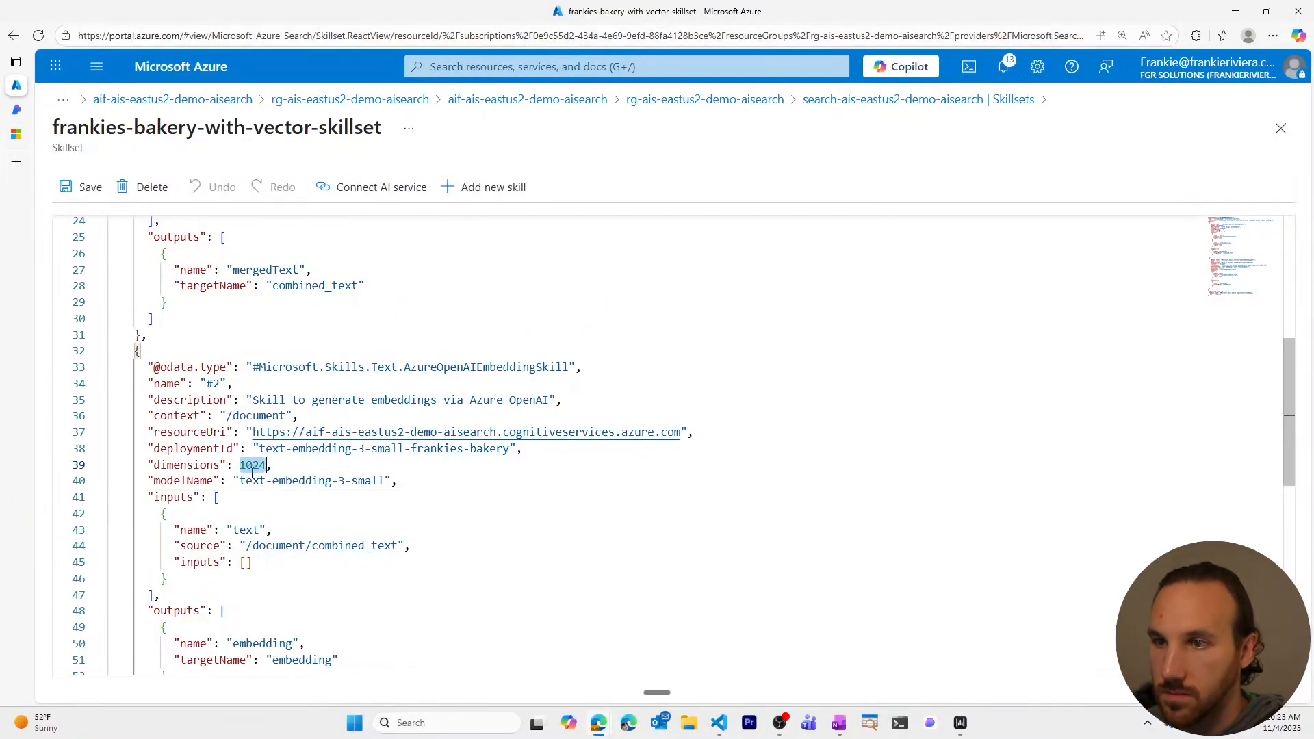
type("1536")
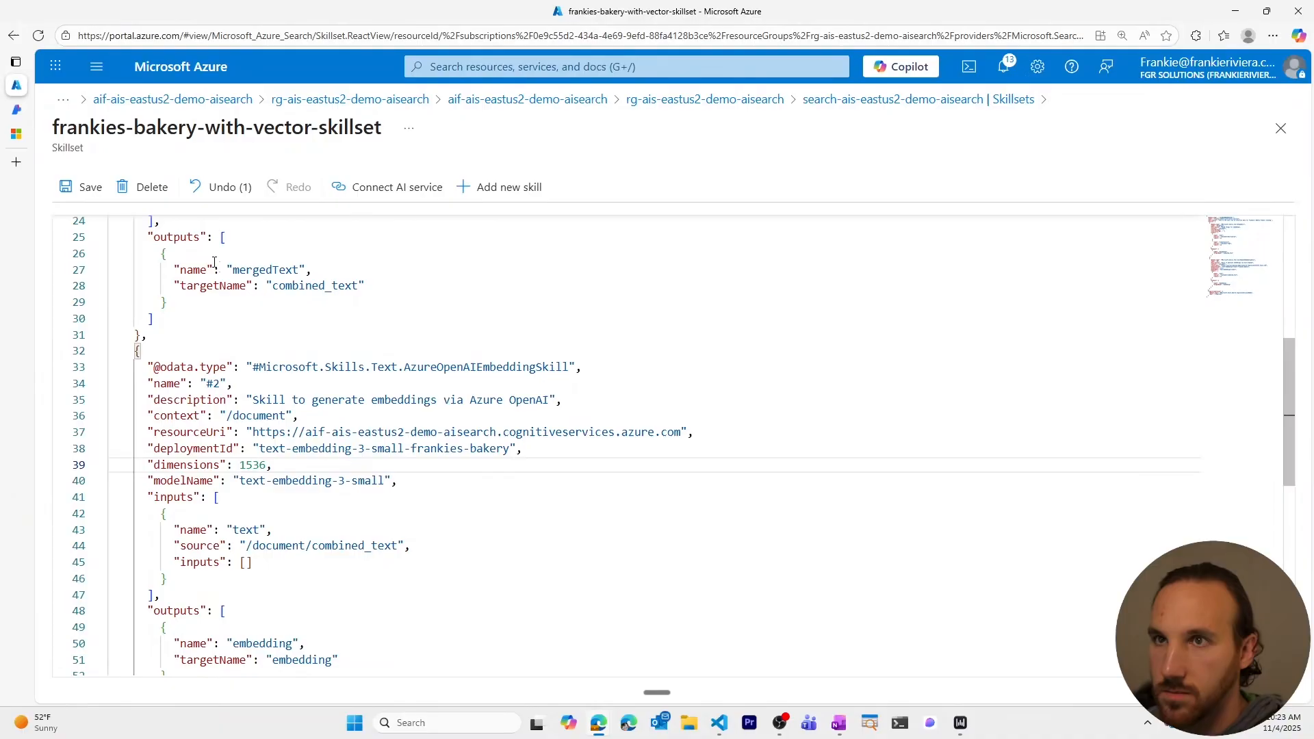
left_click(83, 187)
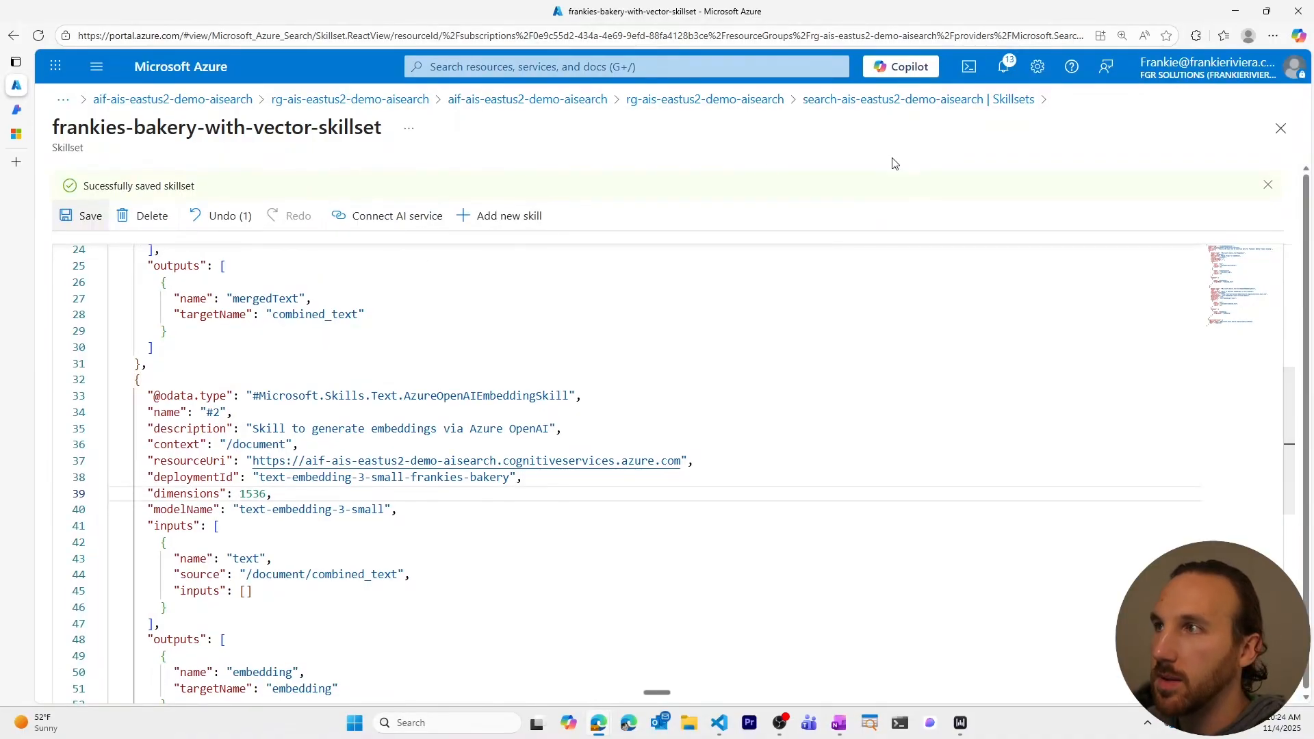
- Refresh the search service's skillsets, open full-text-search-indexer from its indexers, and reset it for full re-indexing
left_click(944, 99)
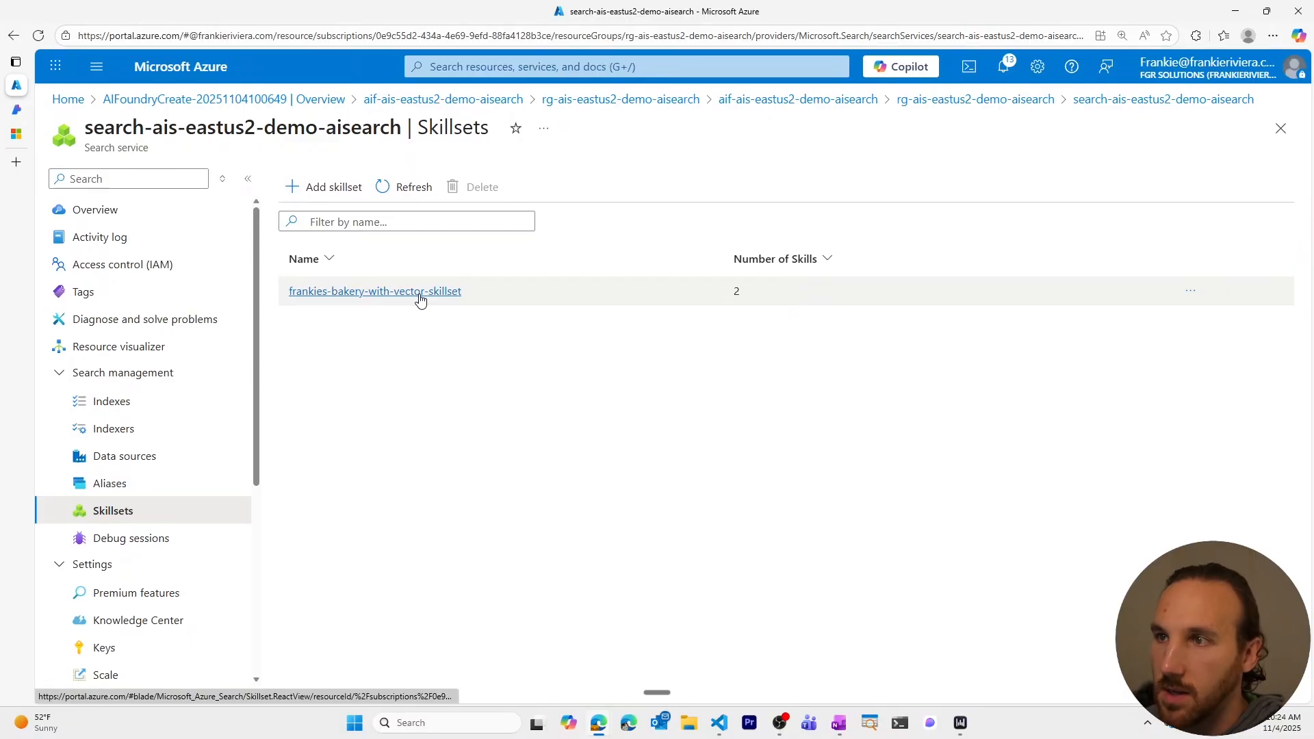
left_click(410, 192)
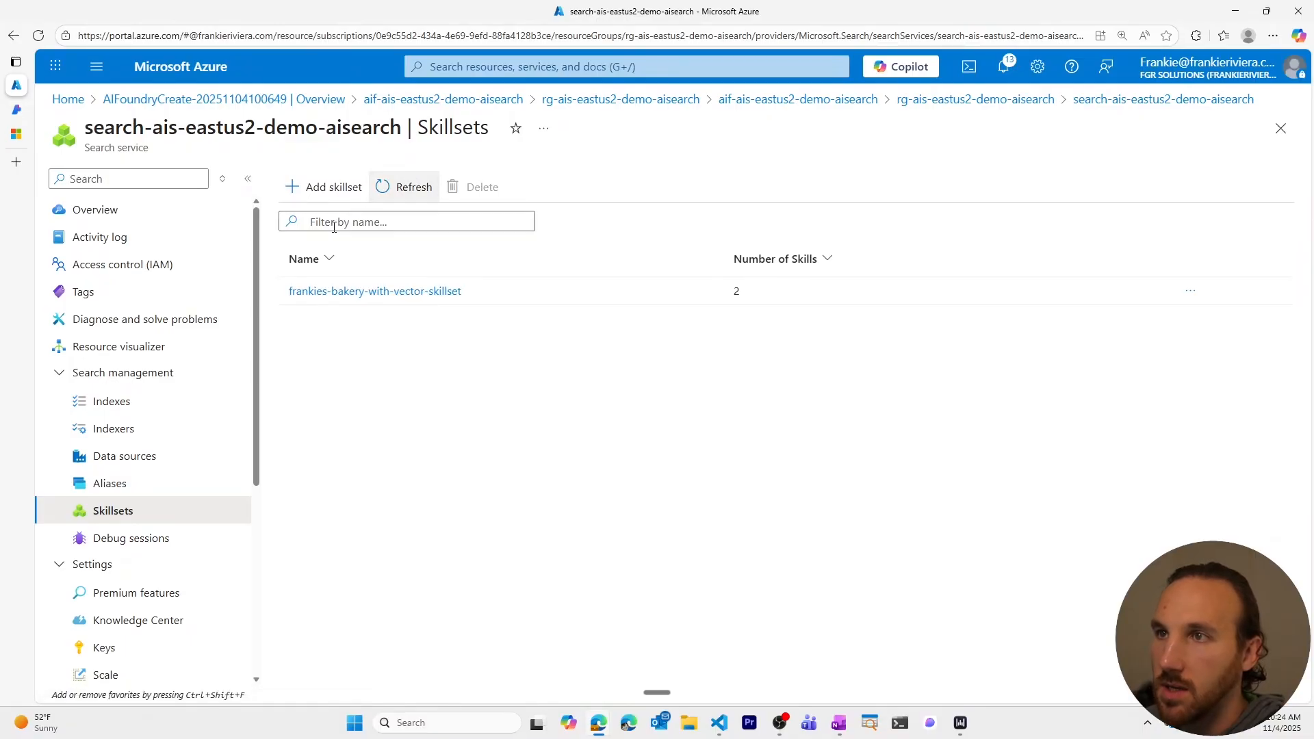
left_click(145, 406)
left_click(174, 432)
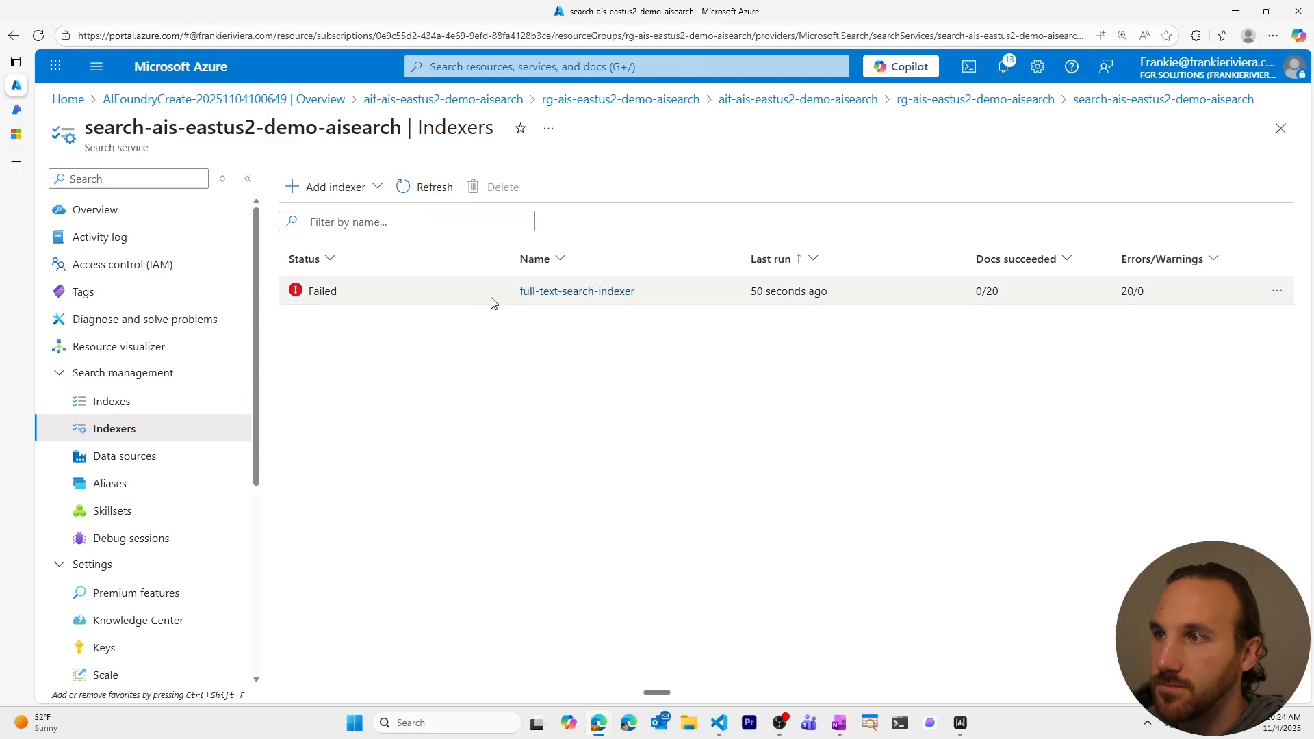
left_click(536, 299)
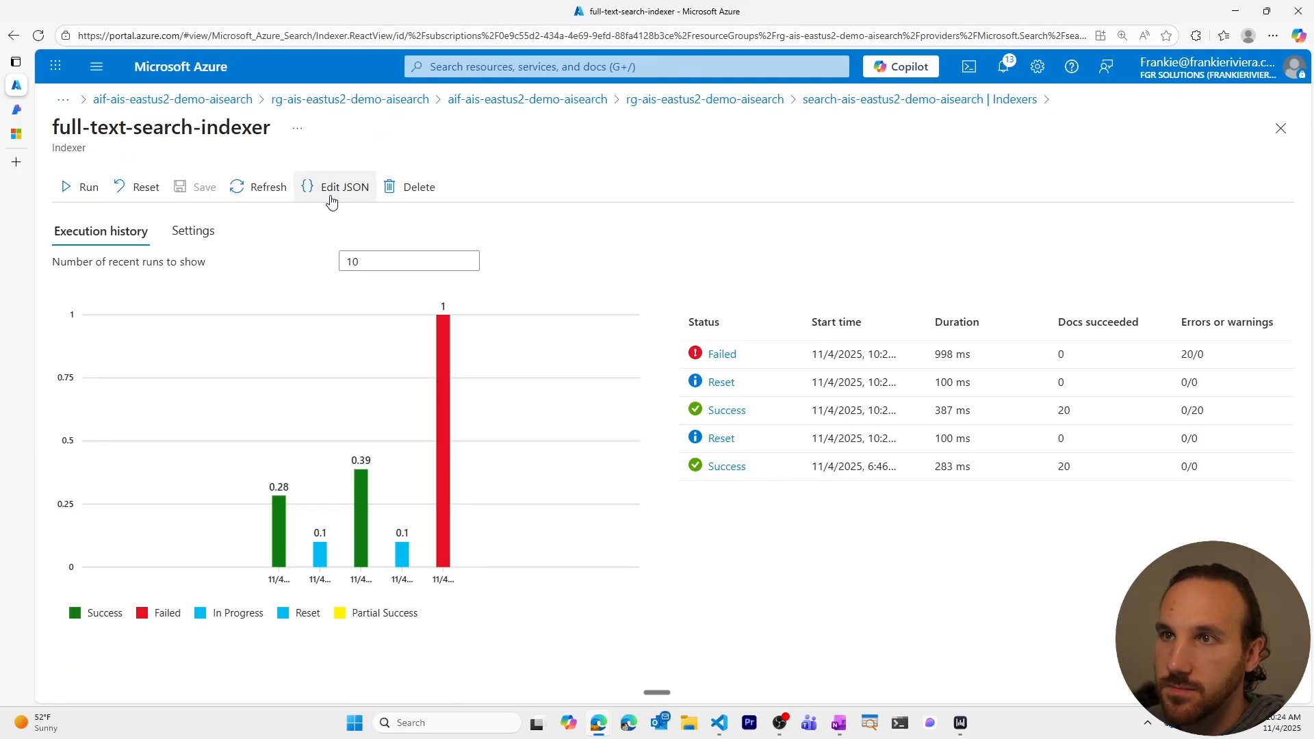
left_click(144, 189)
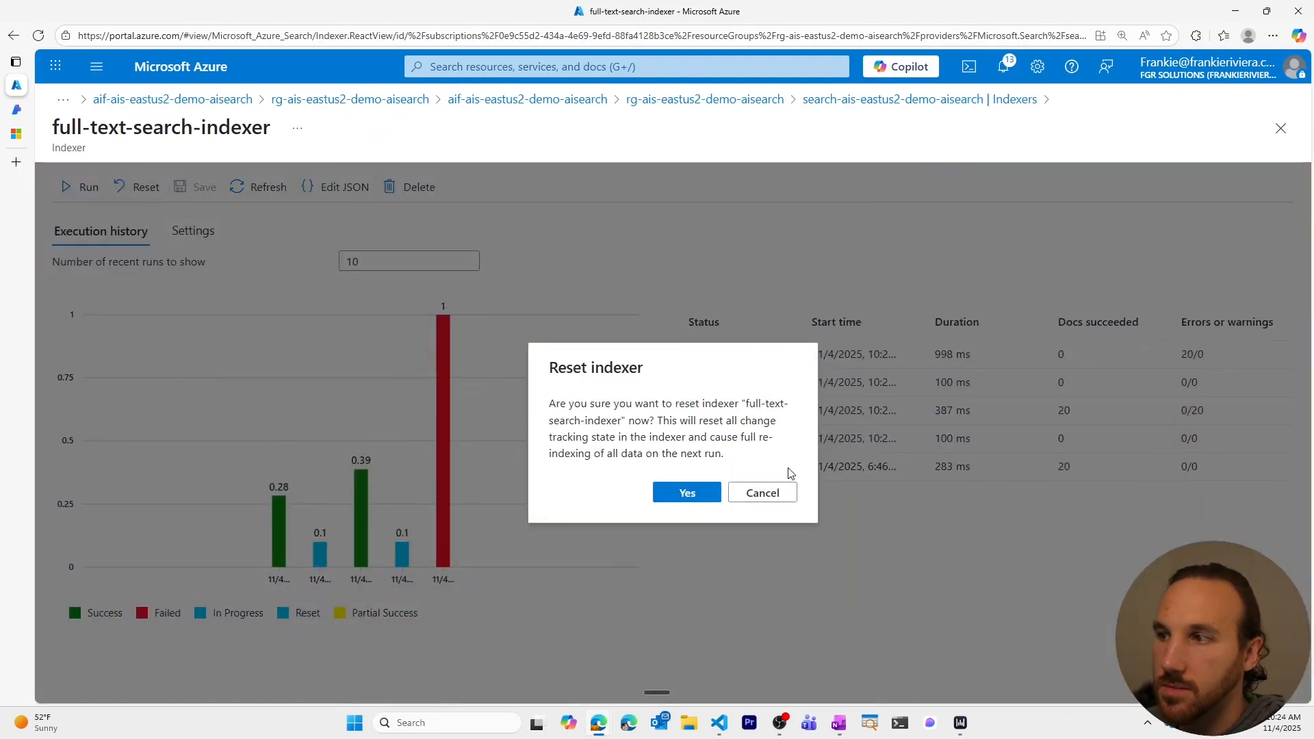
left_click(686, 492)
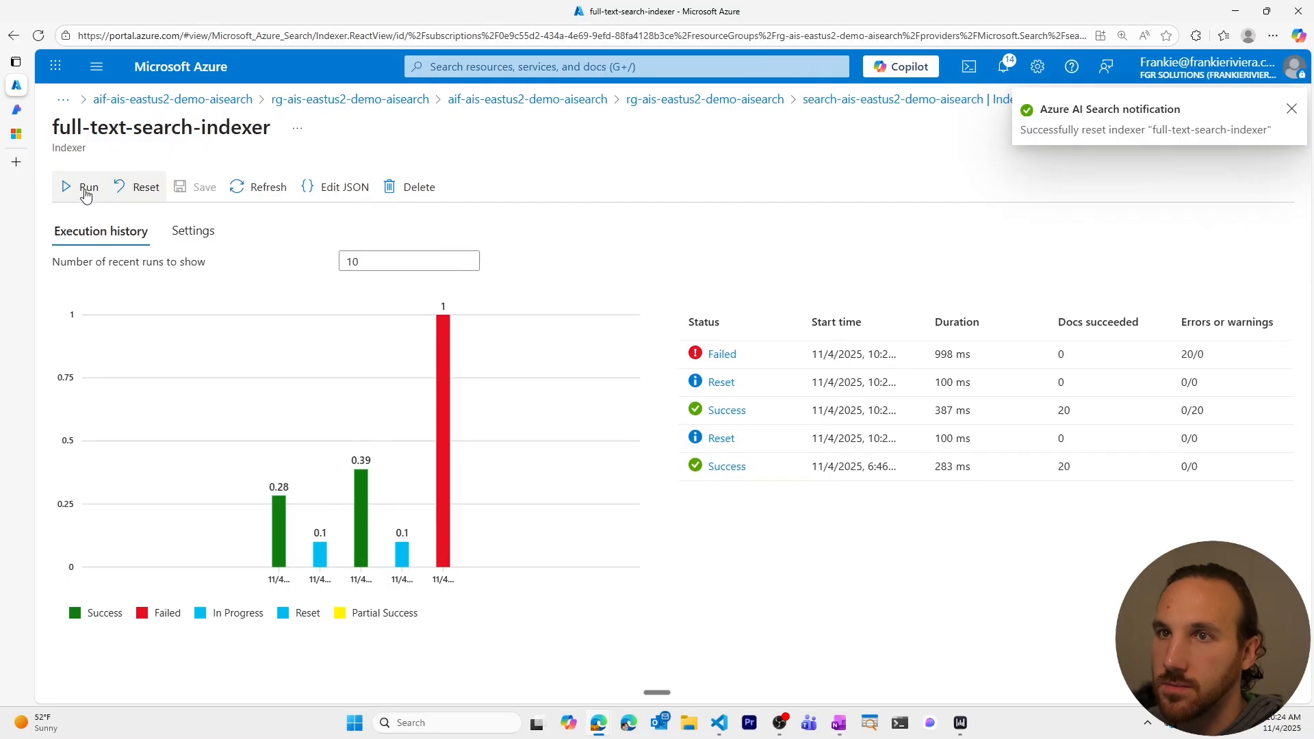
- Run full-text-search-indexer with the updated skillset and refresh its execution history
left_click(84, 187)
left_click(668, 470)
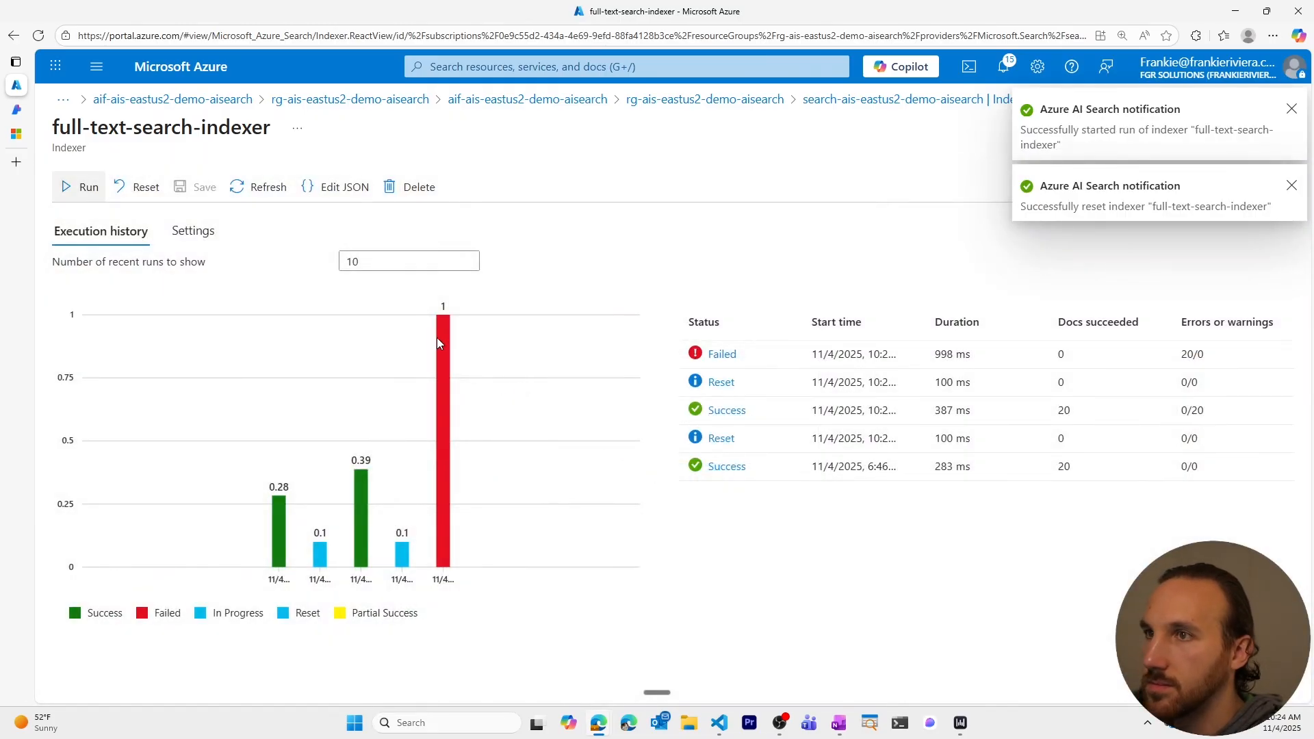
left_click(256, 198)
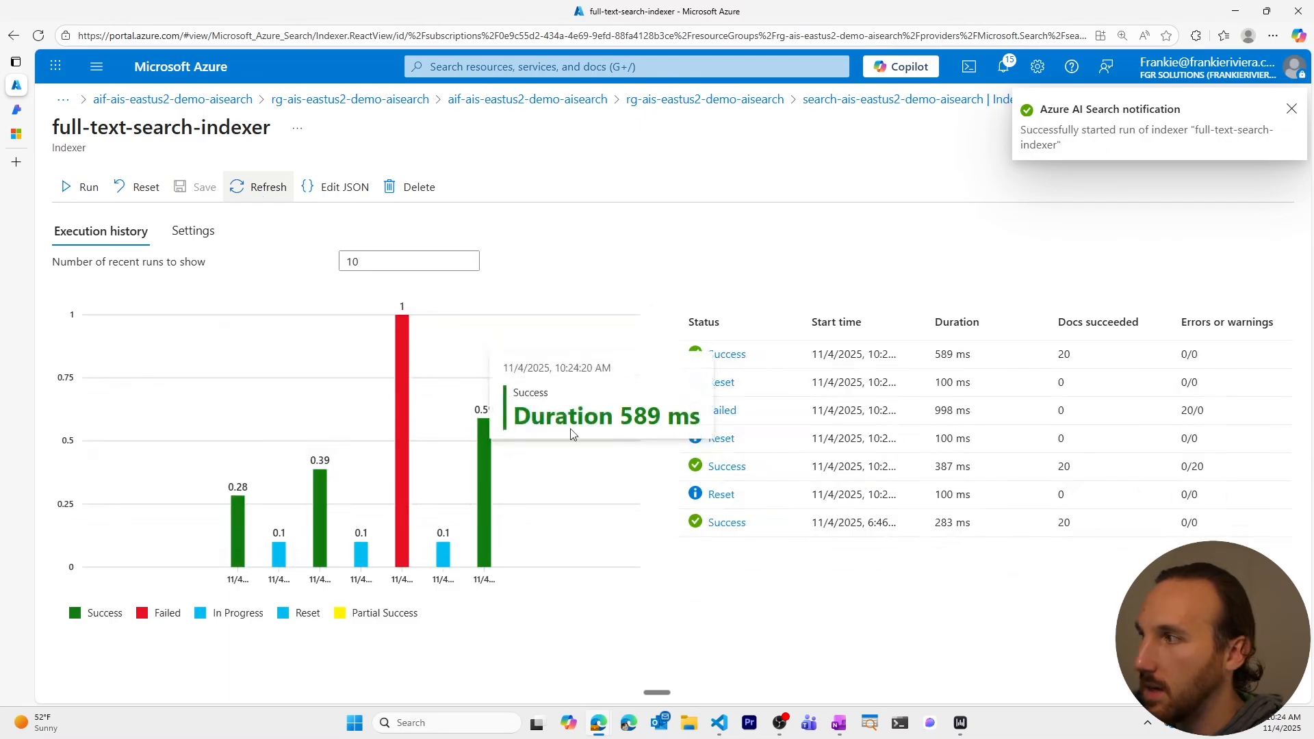
- Open the full-text-search index, run an empty search, and examine the content_vector values in the results
left_click(910, 100)
left_click(111, 401)
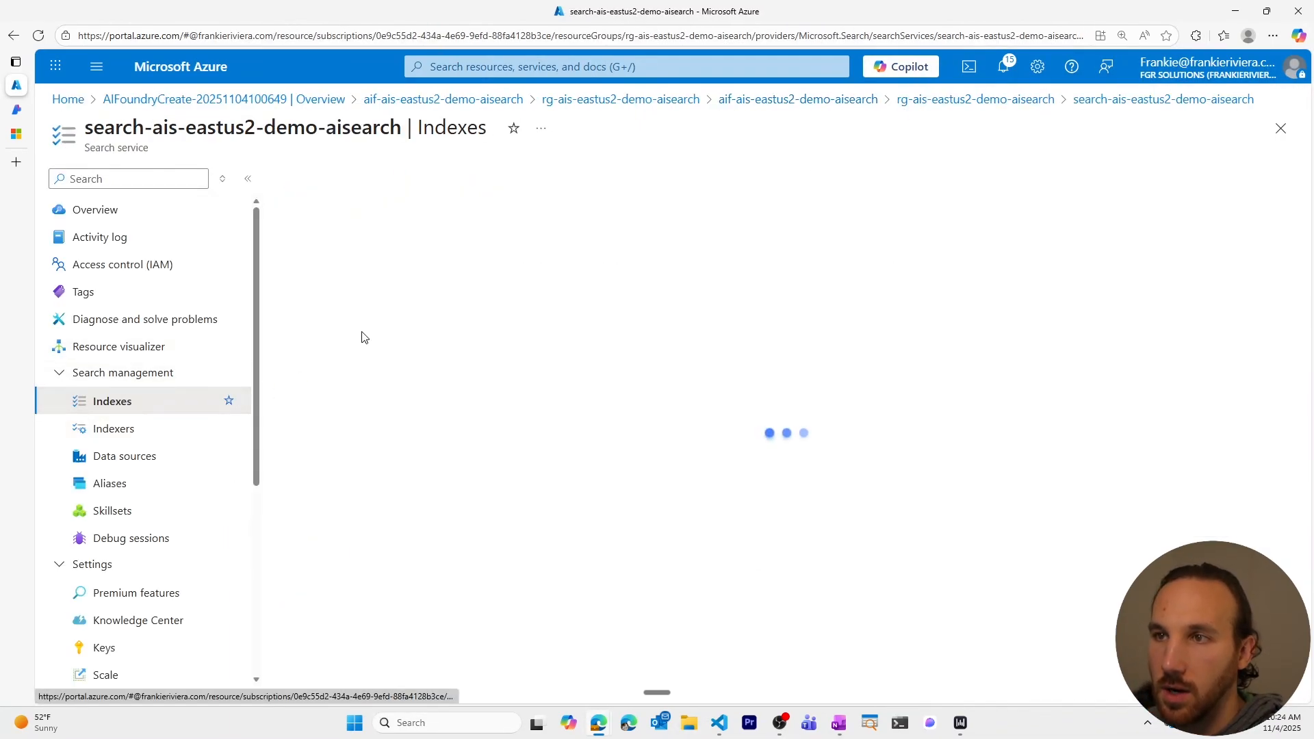
left_click(329, 292)
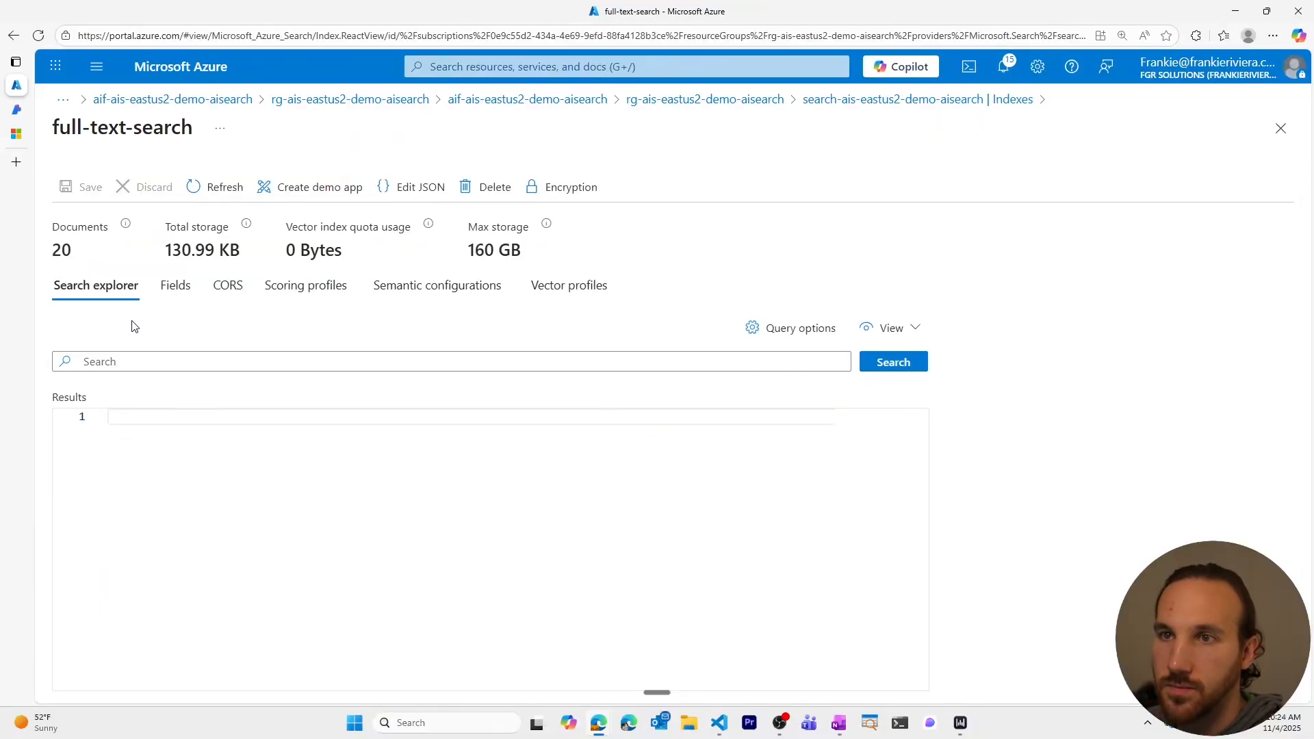
left_click(905, 370)
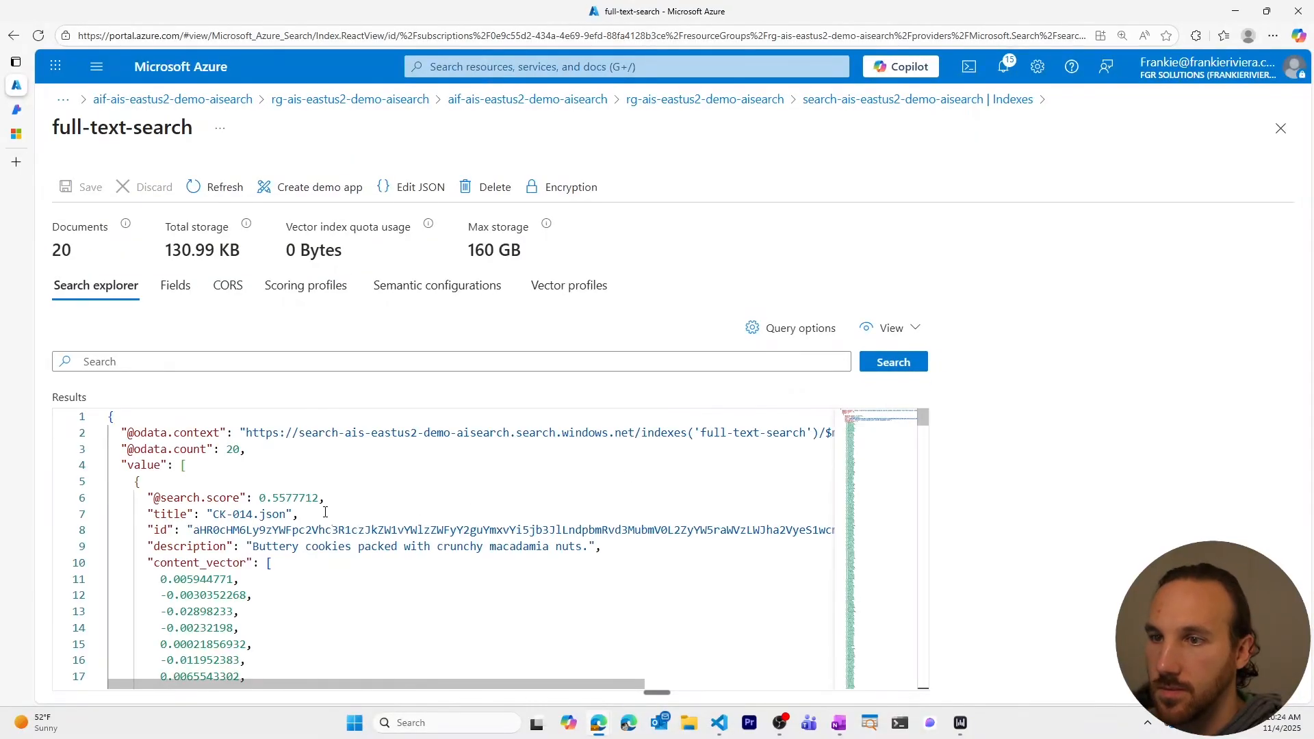
scroll(306, 548, "down", 1)
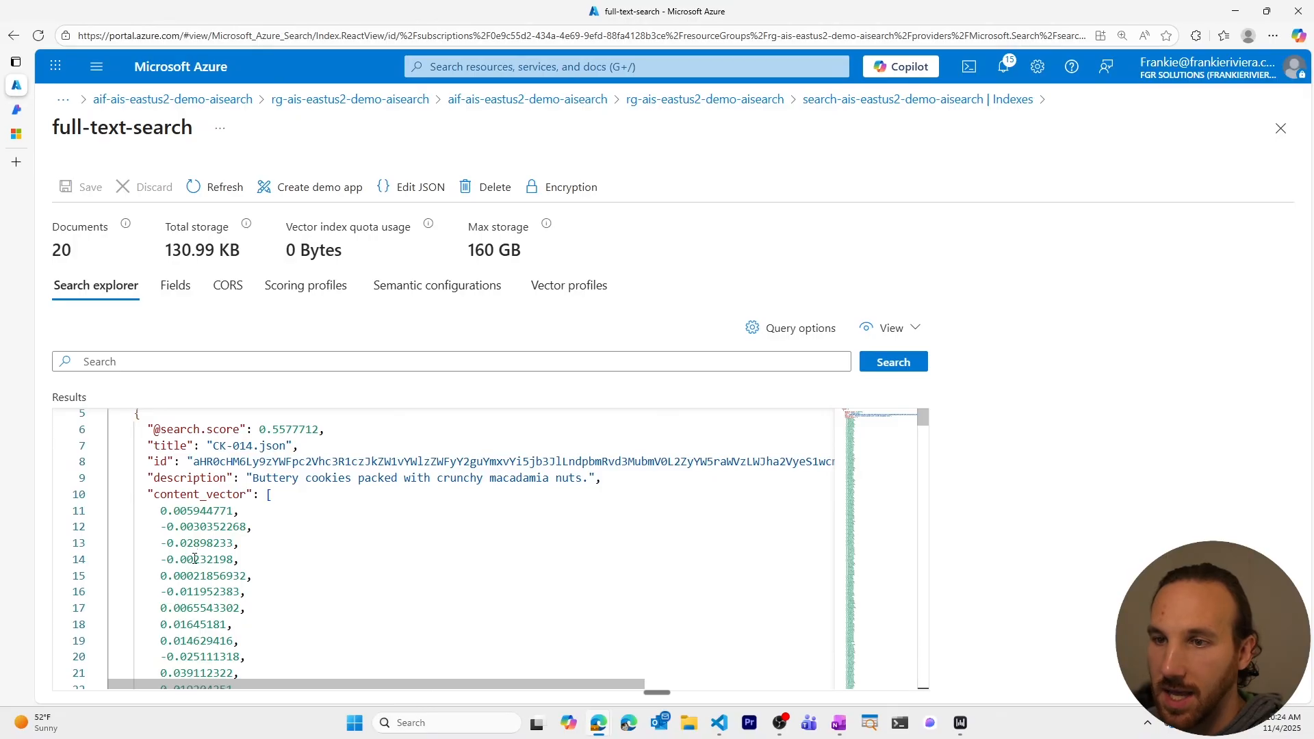
scroll(194, 559, "up", 1)
scroll(230, 578, "down", 2)
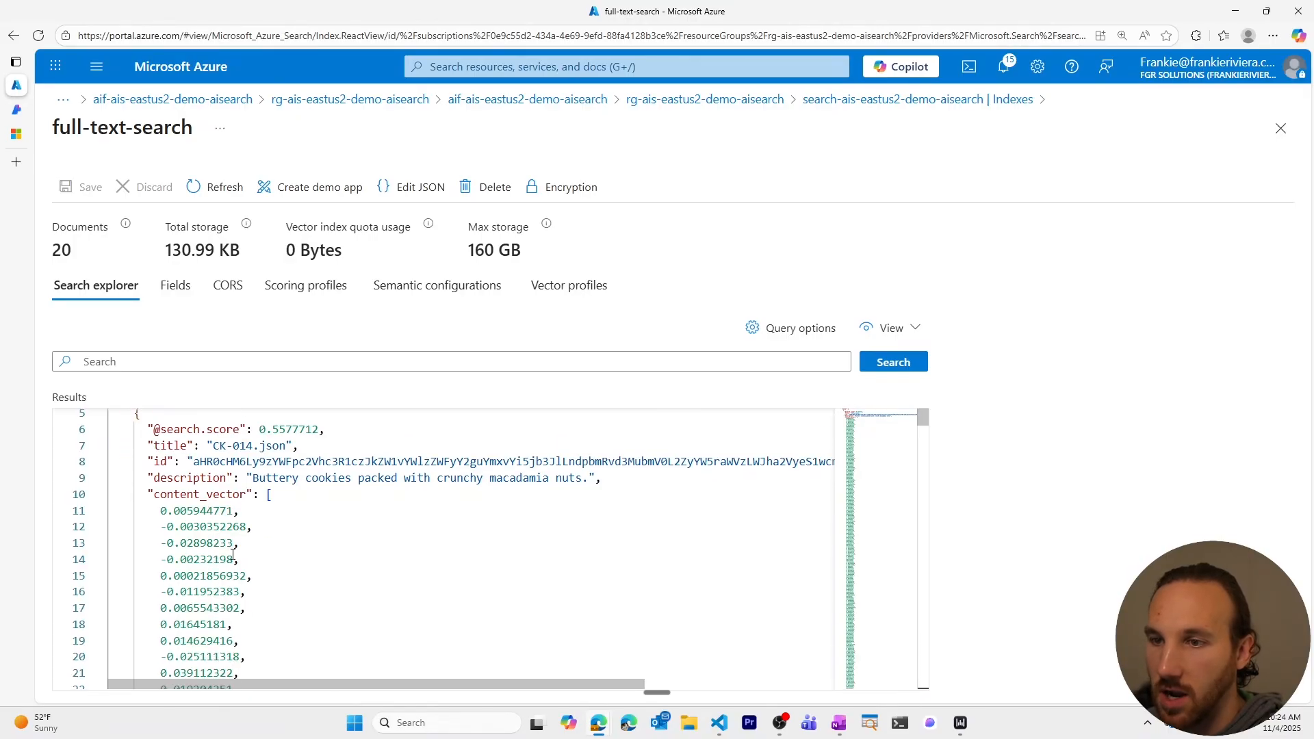
scroll(210, 627, "up", 1)
scroll(210, 589, "up", 1)
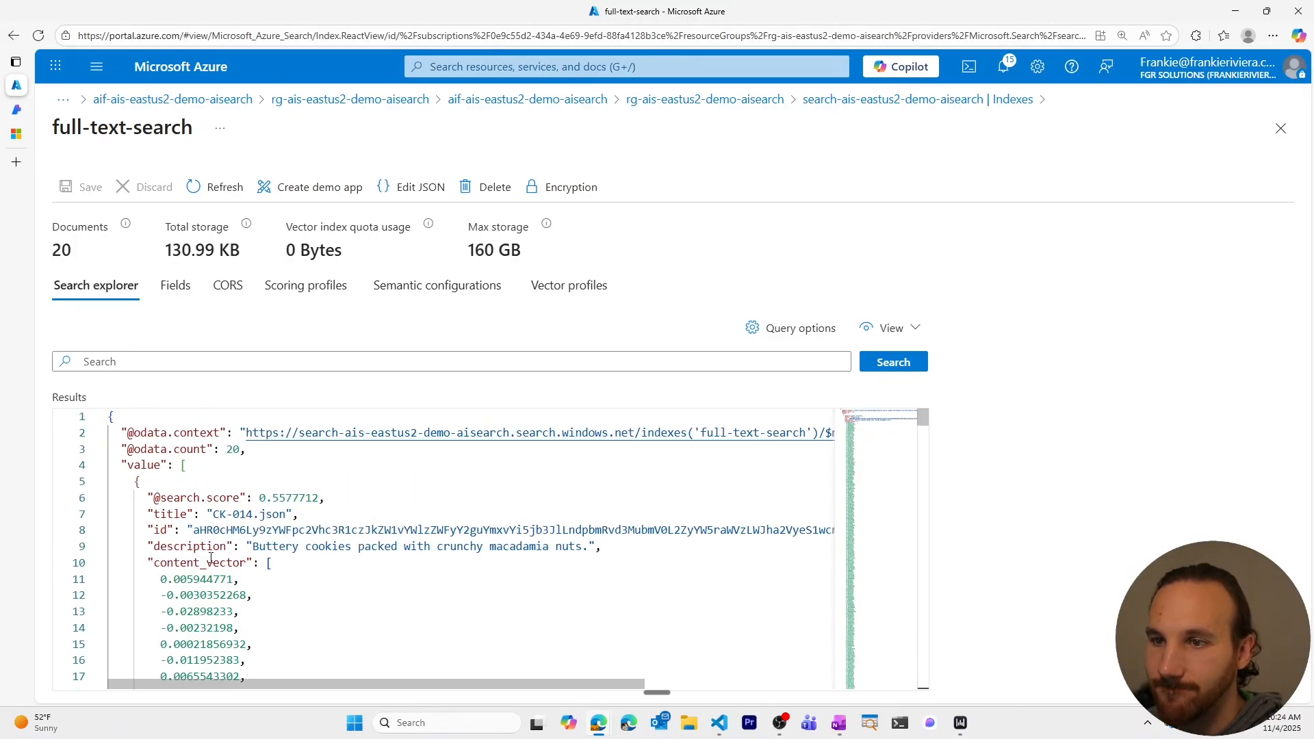
scroll(326, 526, "down", 2)
left_click_drag(167, 475, 343, 648)
- Make the content_vector field of the full-text-search index non-retrievable and save the index
left_click(171, 299)
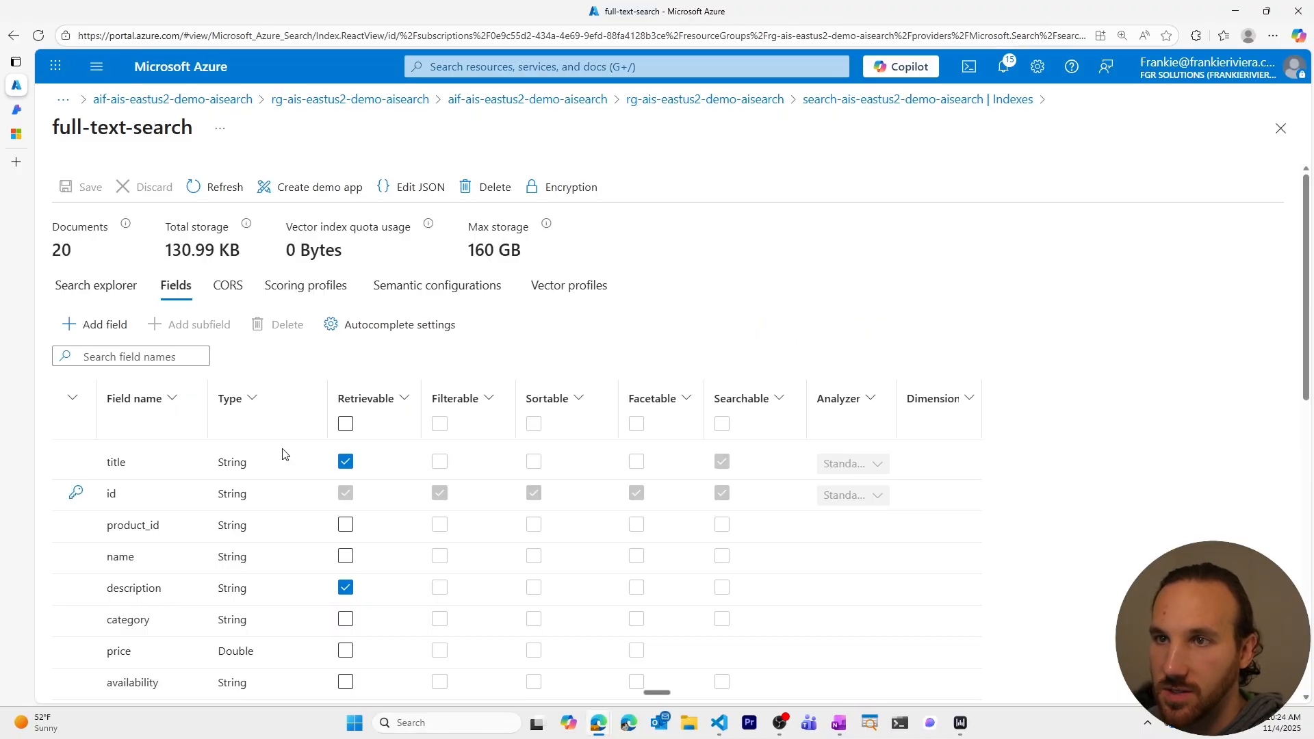
scroll(285, 455, "down", 5)
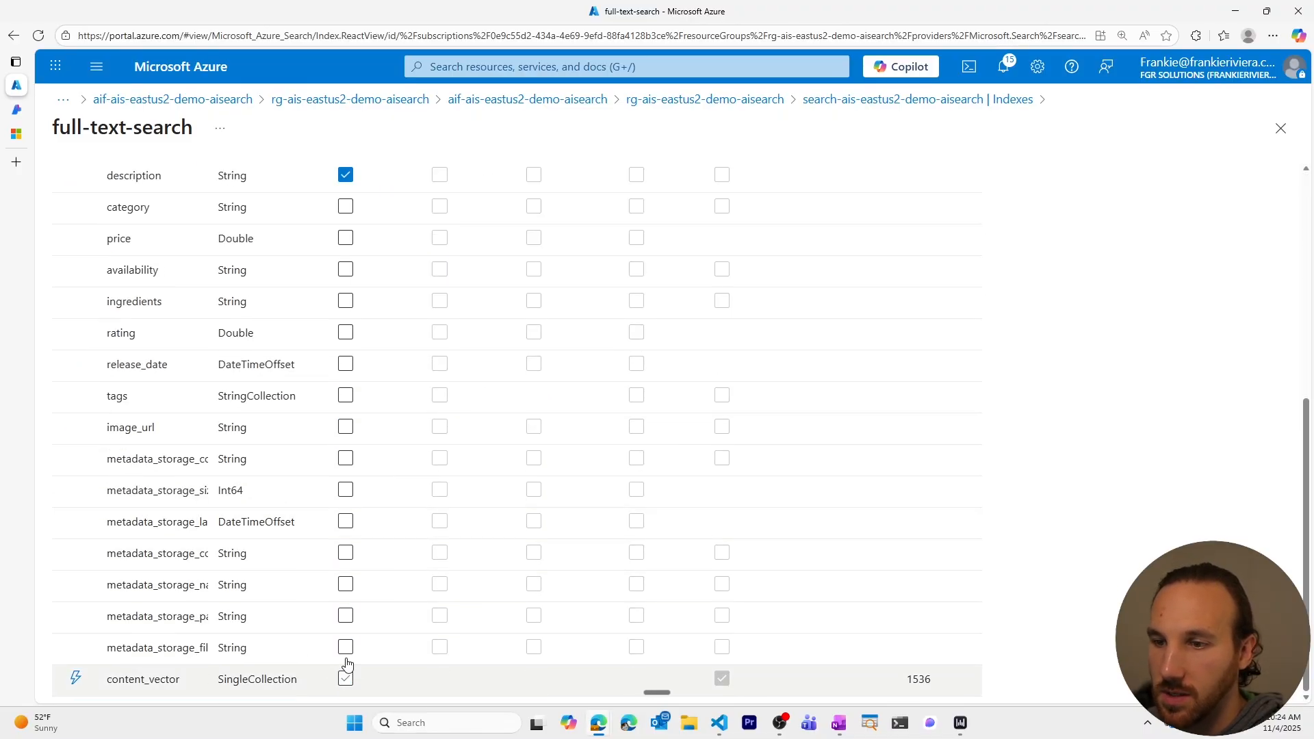
scroll(276, 381, "up", 5)
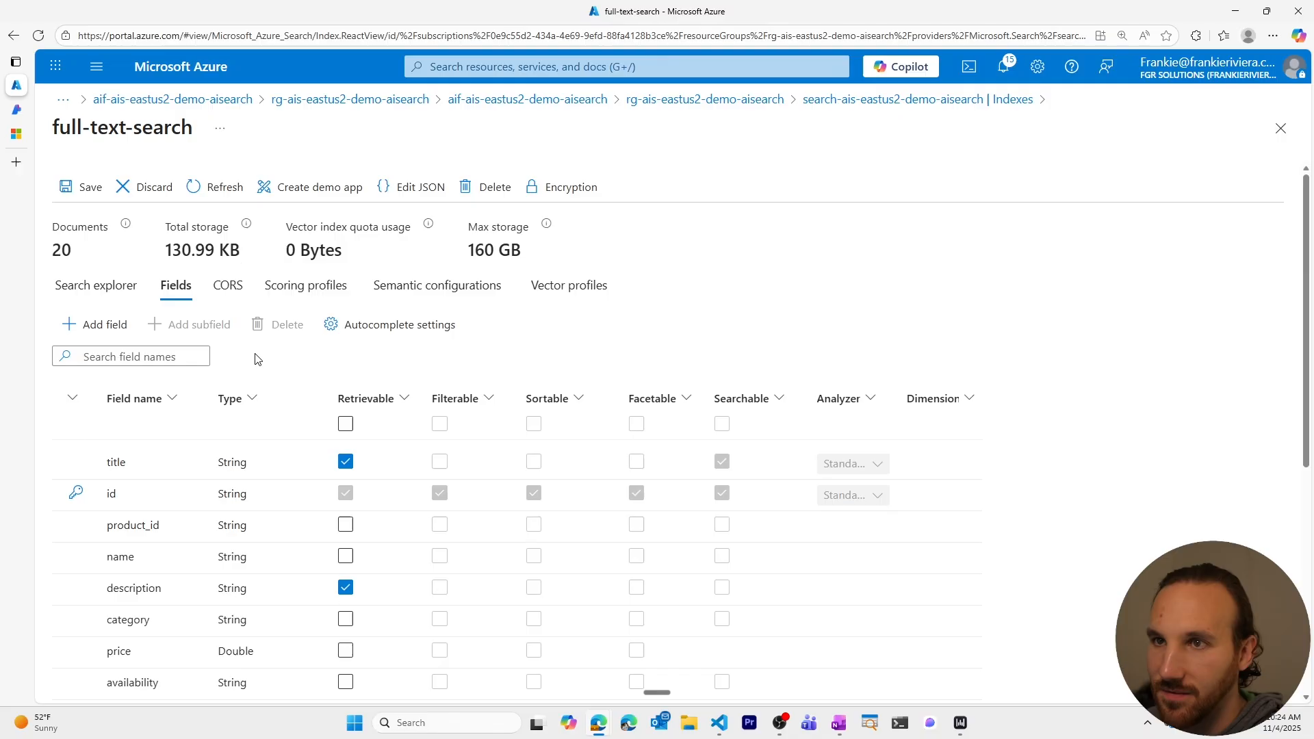
left_click(80, 194)
- Rerun the empty search in the search explorer and check which fields the results return
left_click(97, 289)
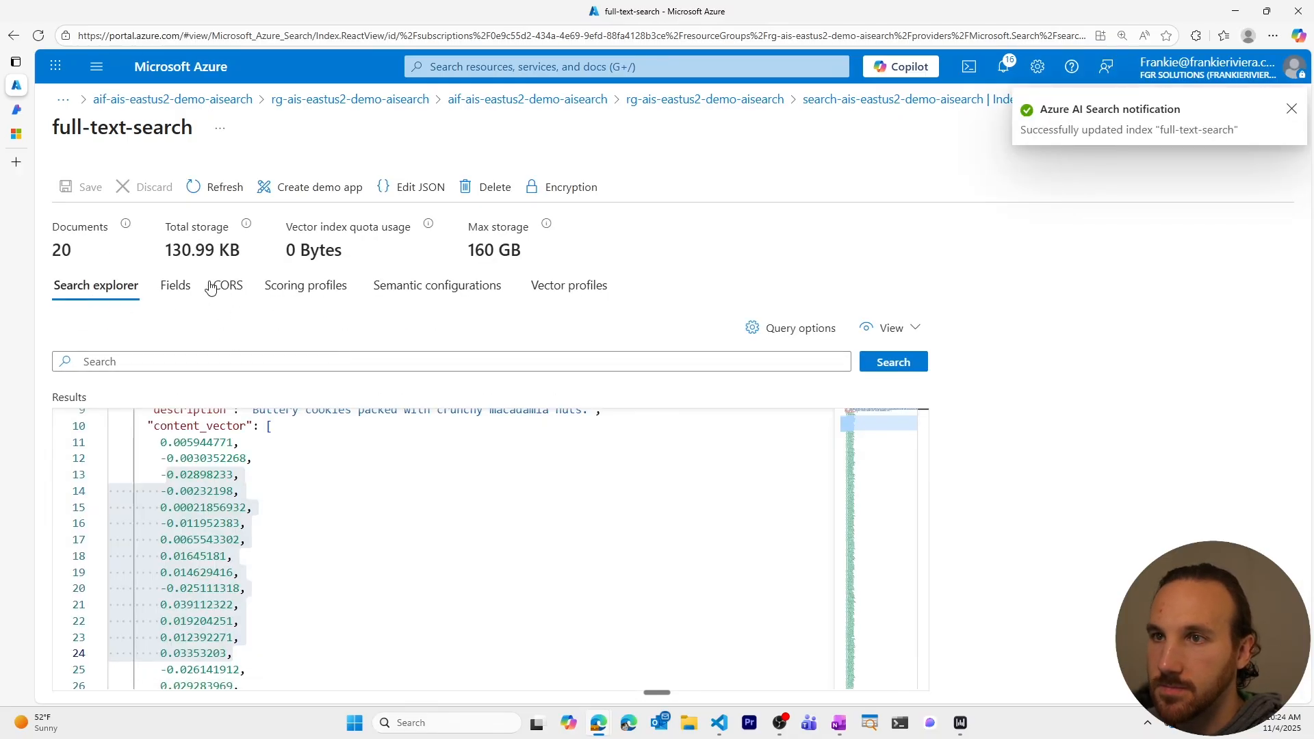
left_click(907, 363)
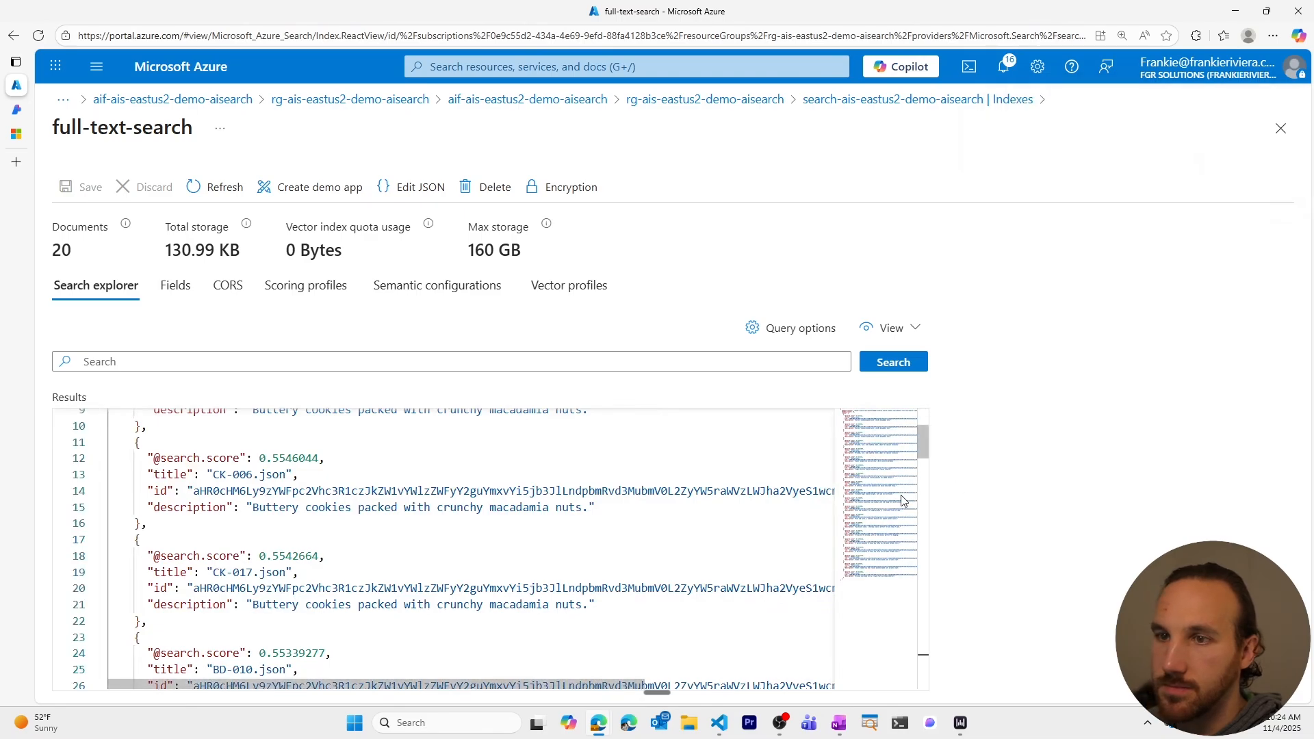
scroll(254, 575, "up", 3)
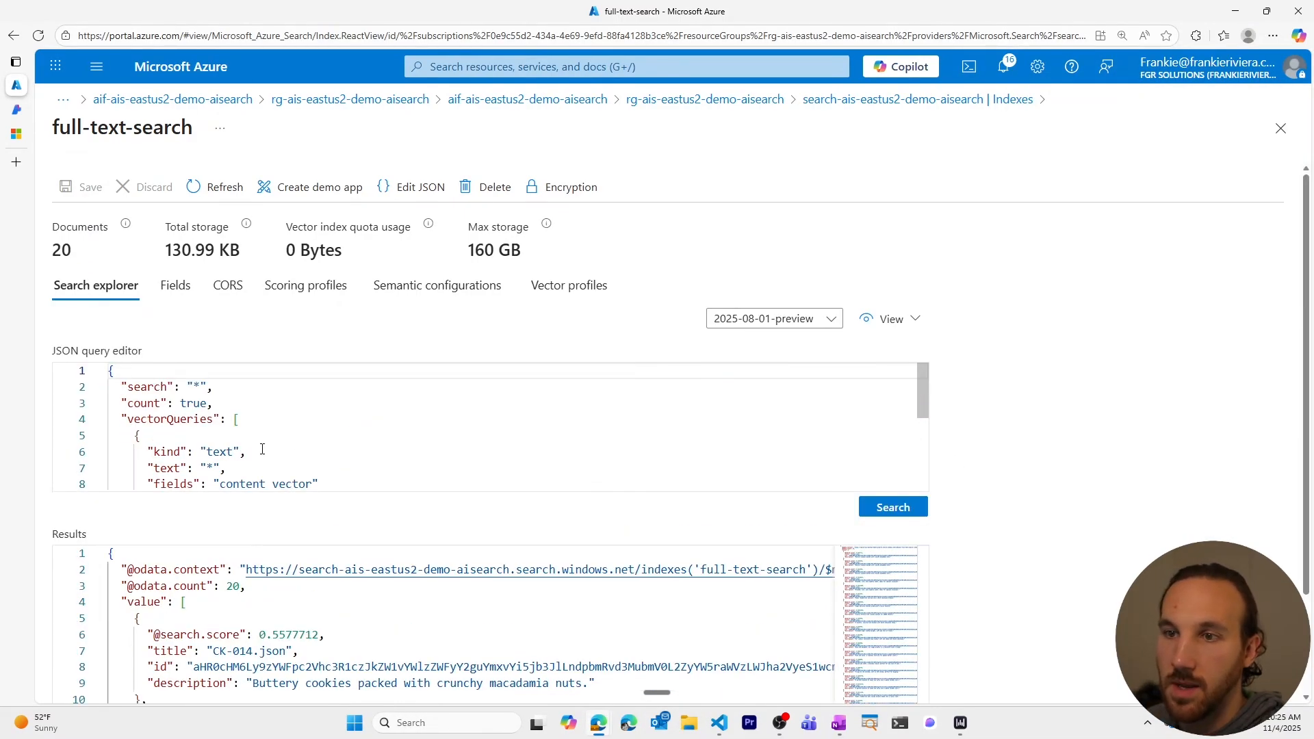
scroll(263, 446, "down", 2)
scroll(262, 449, "up", 1)
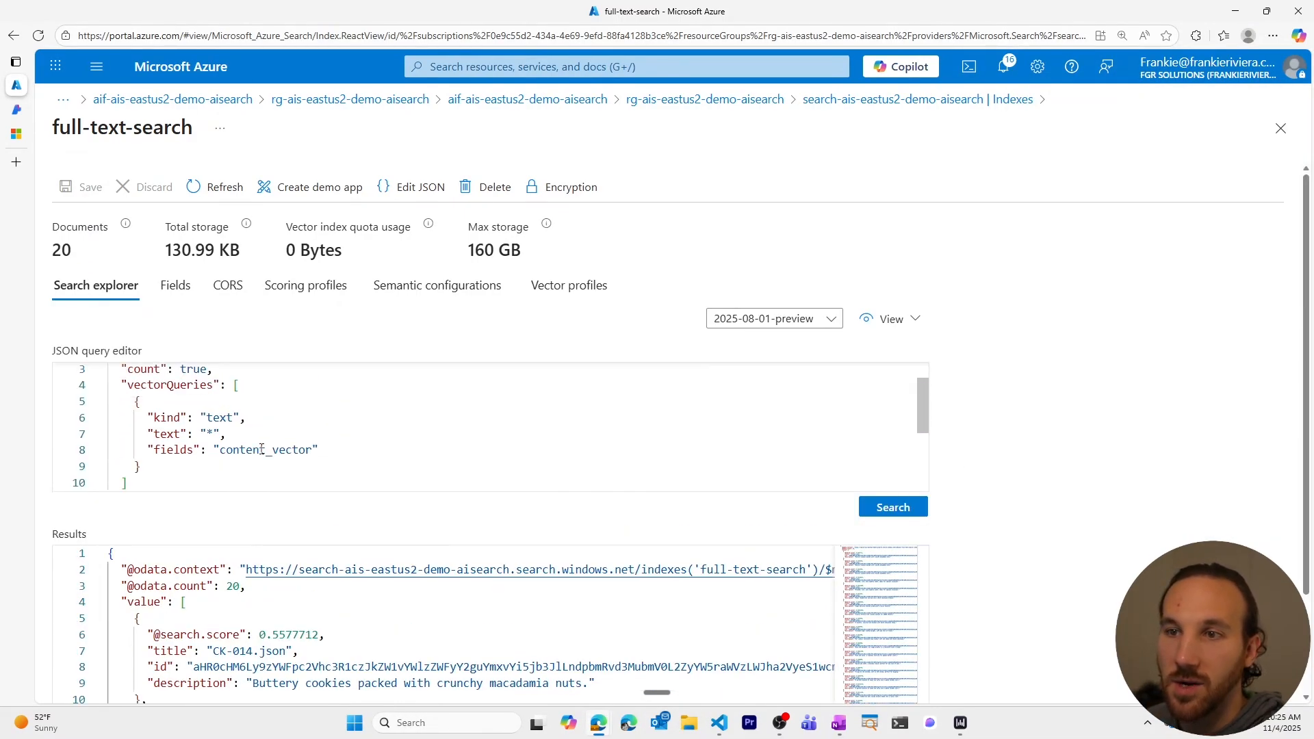
- Set the text value of the vector query in the JSON query editor to "cookie"
scroll(176, 389, "up", 1)
double_click(220, 452)
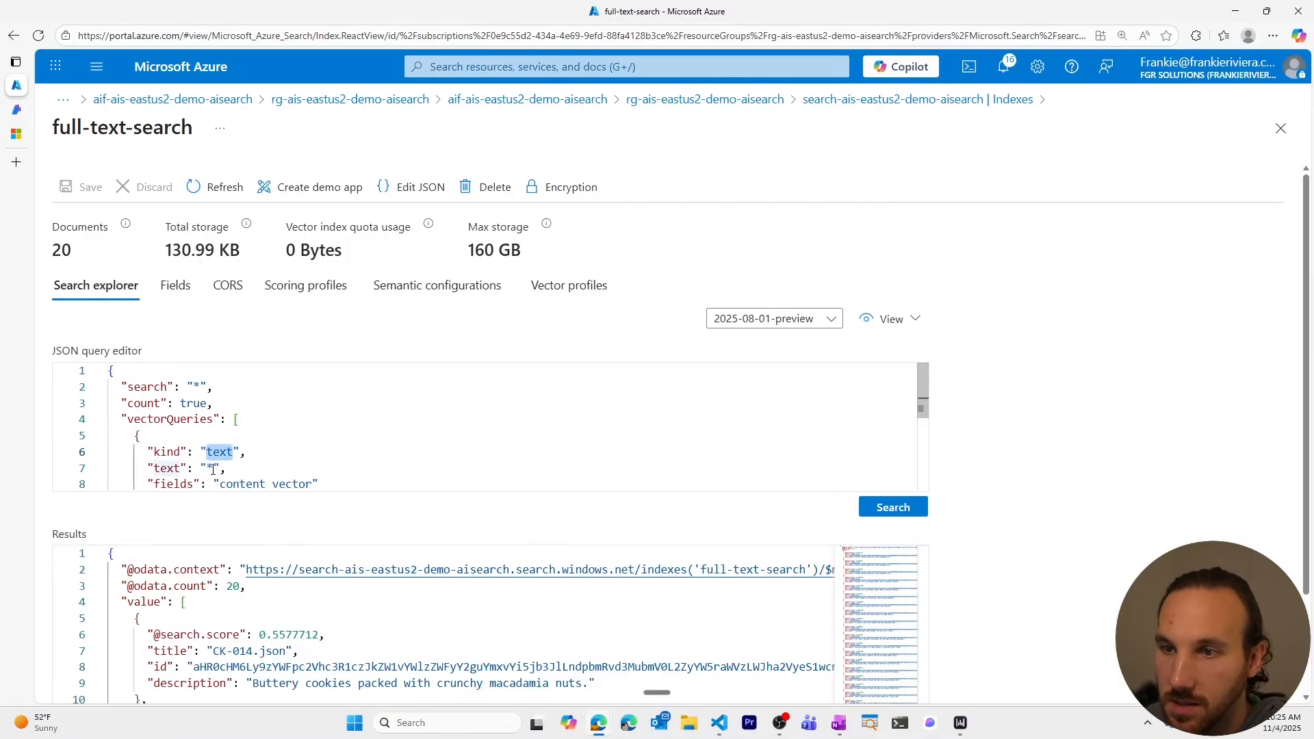
double_click(213, 470)
type("cookie")
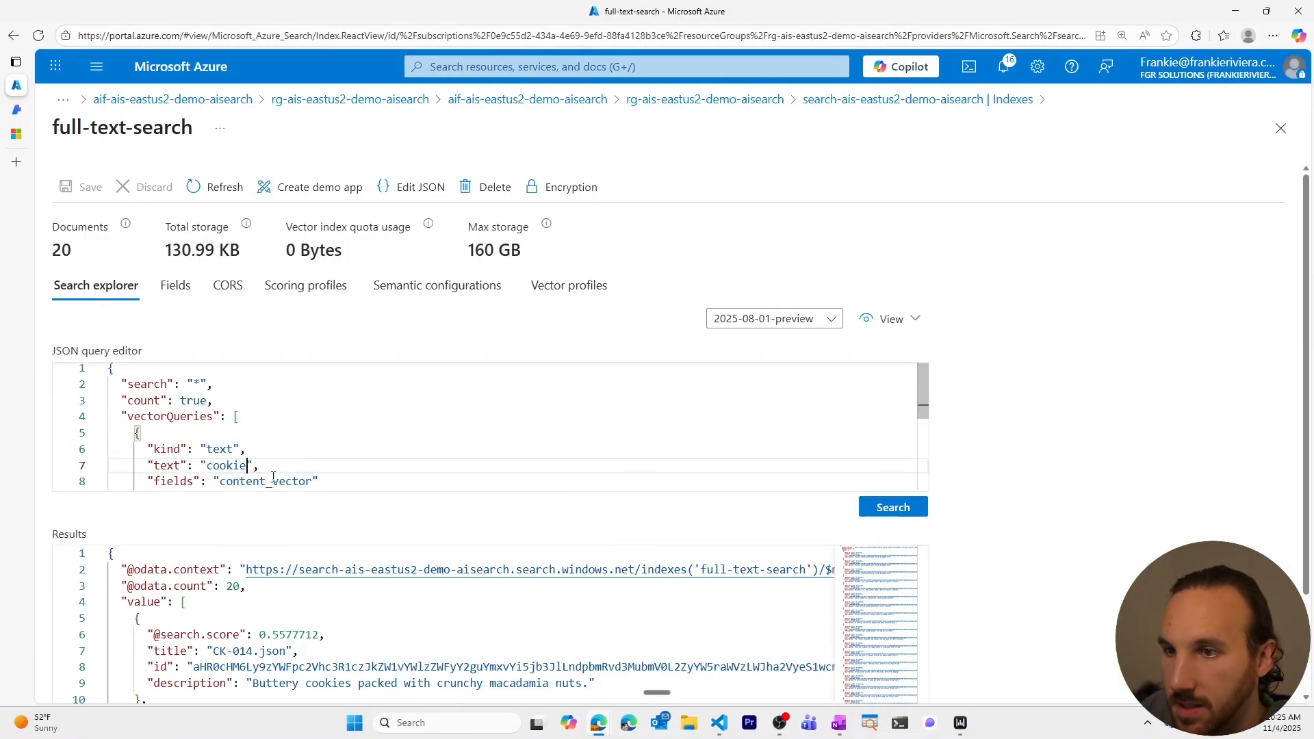
- Add a "k" parameter with the value 3 after the content_vector fields entry of the vector query
key("Down")
key("Down")
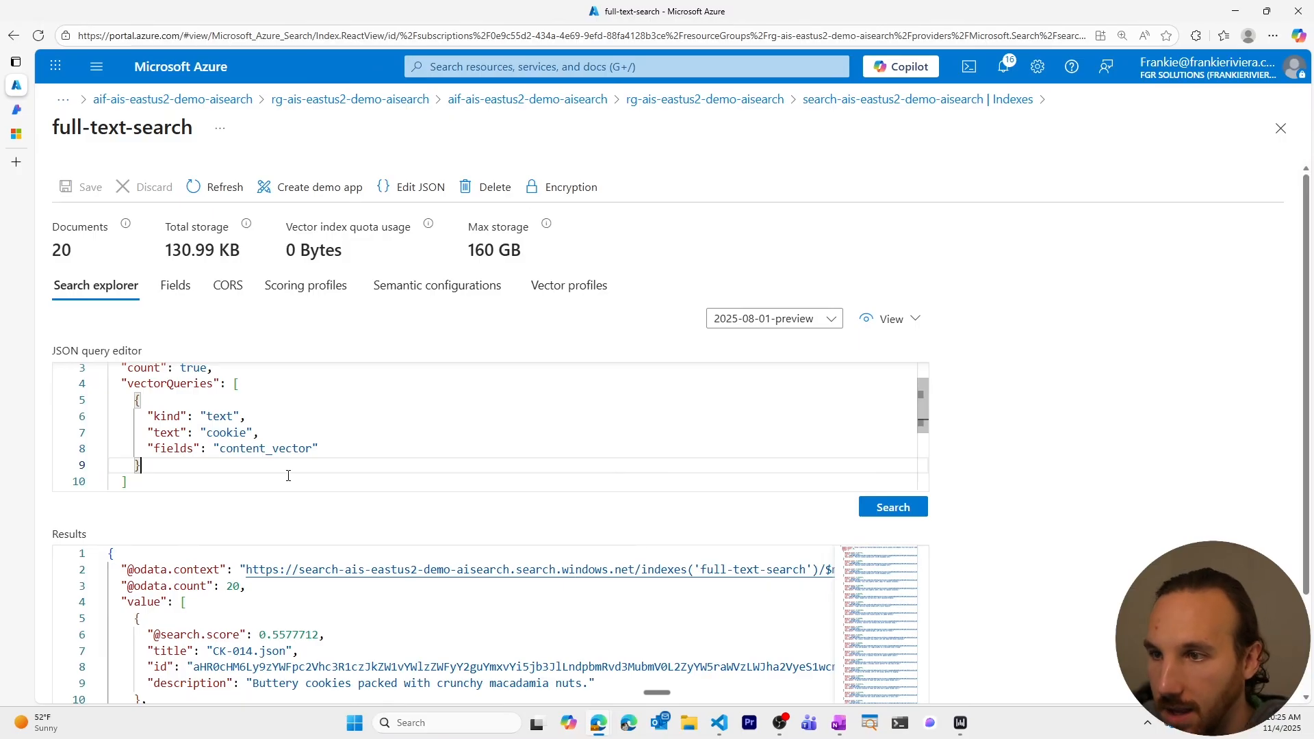
left_click(335, 450)
type(",")
key("Return")
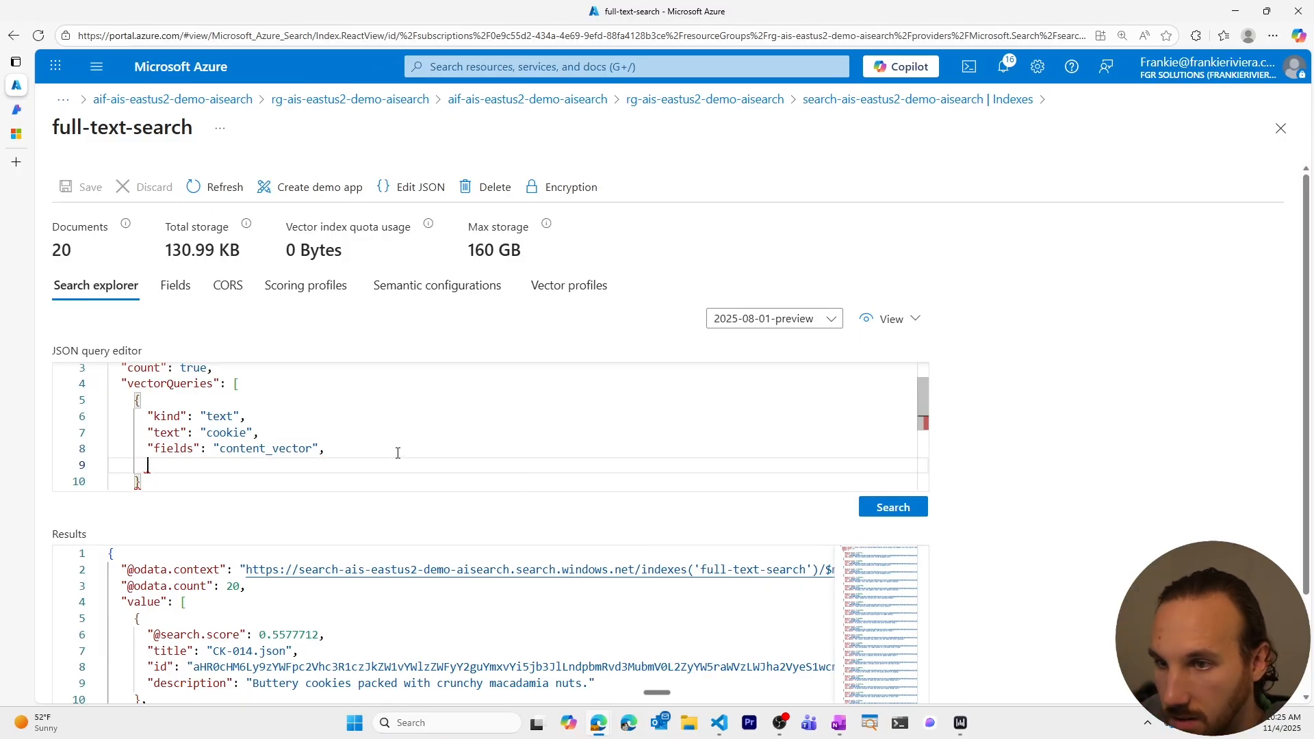
type("\"k")
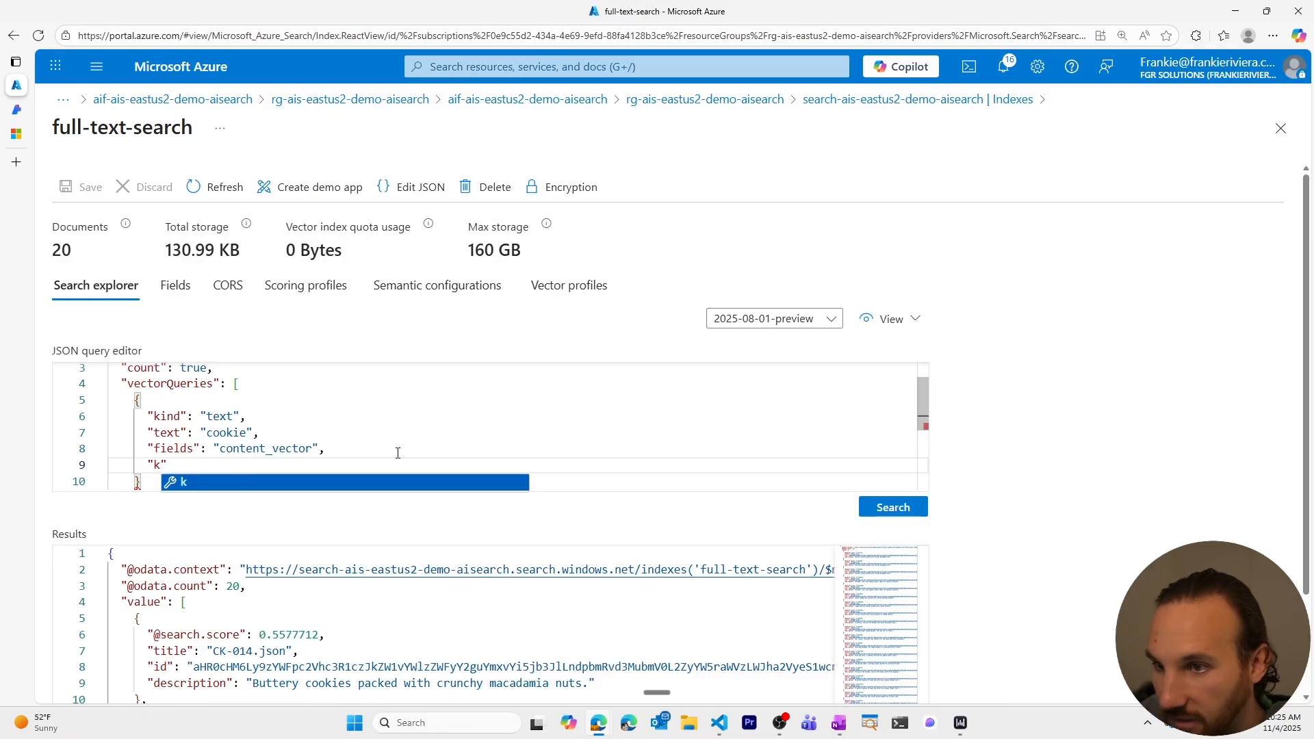
type("\":3")
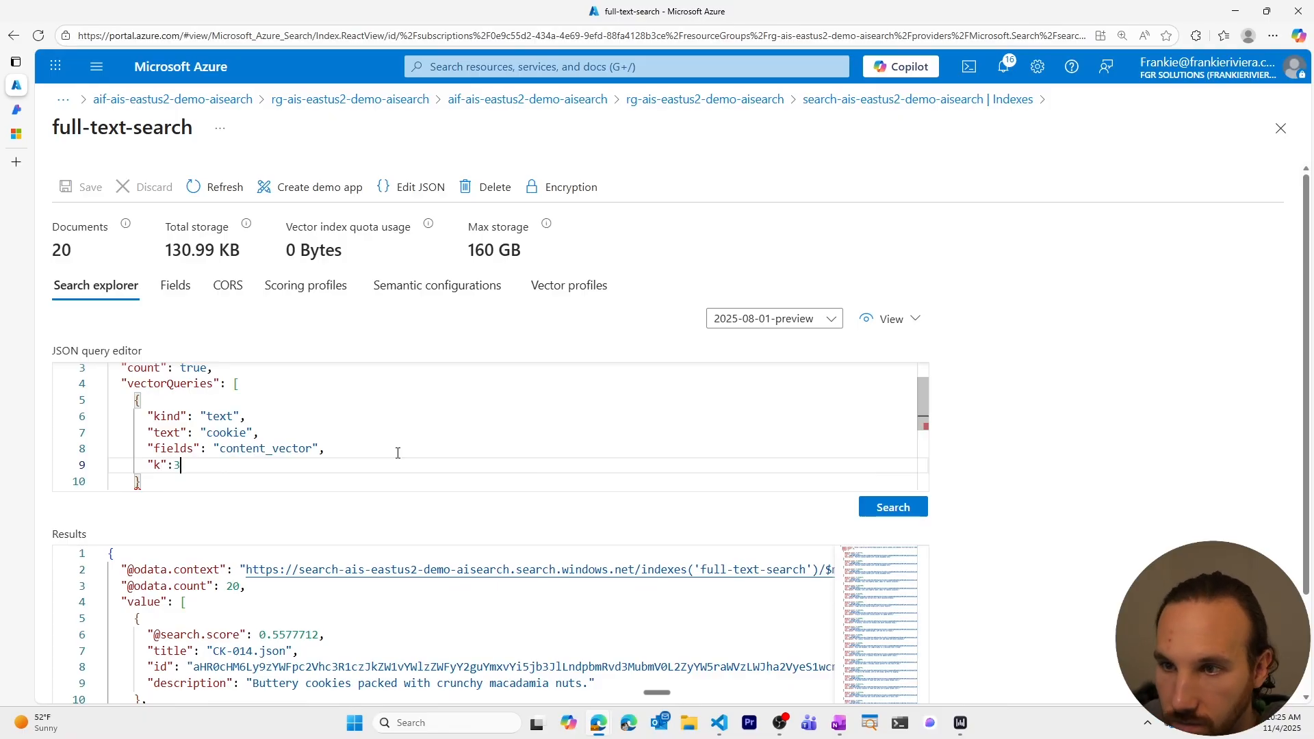
- Run the "cookie" vector query and review the scores, titles and descriptions of the returned documents
left_click(864, 508)
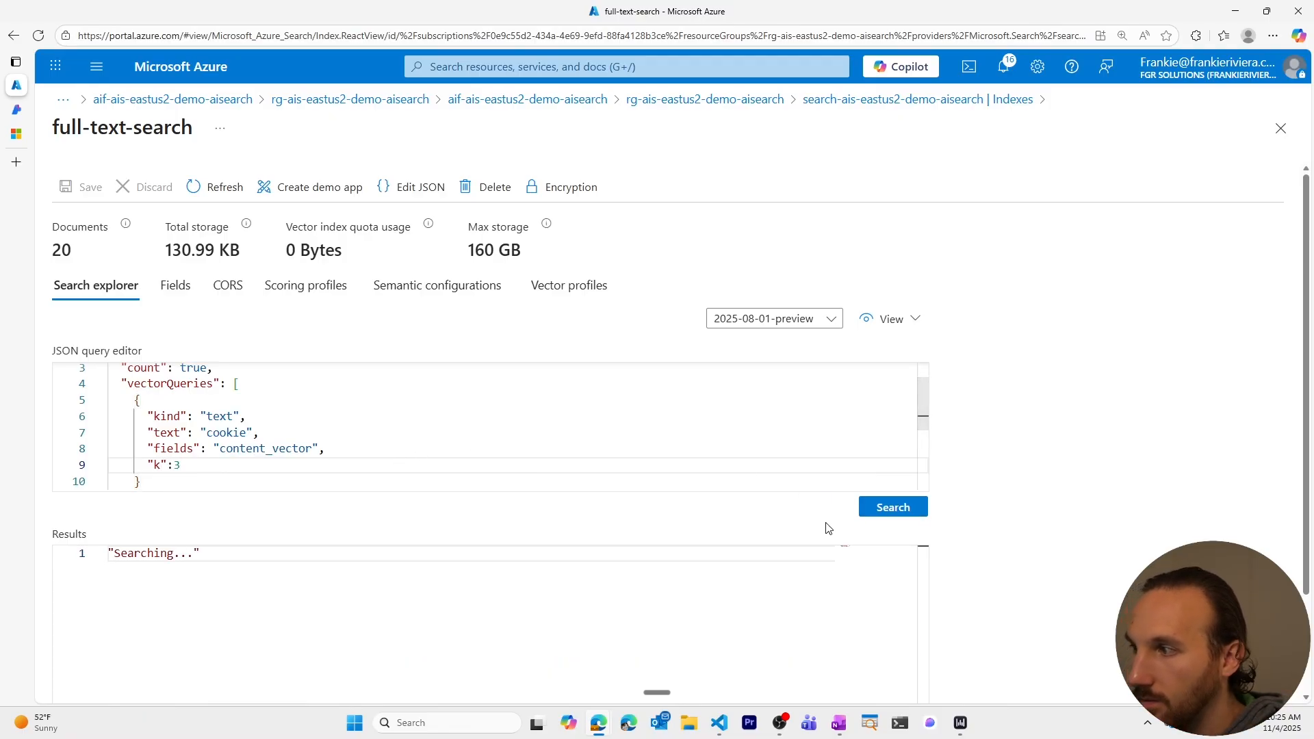
scroll(355, 624, "down", 2)
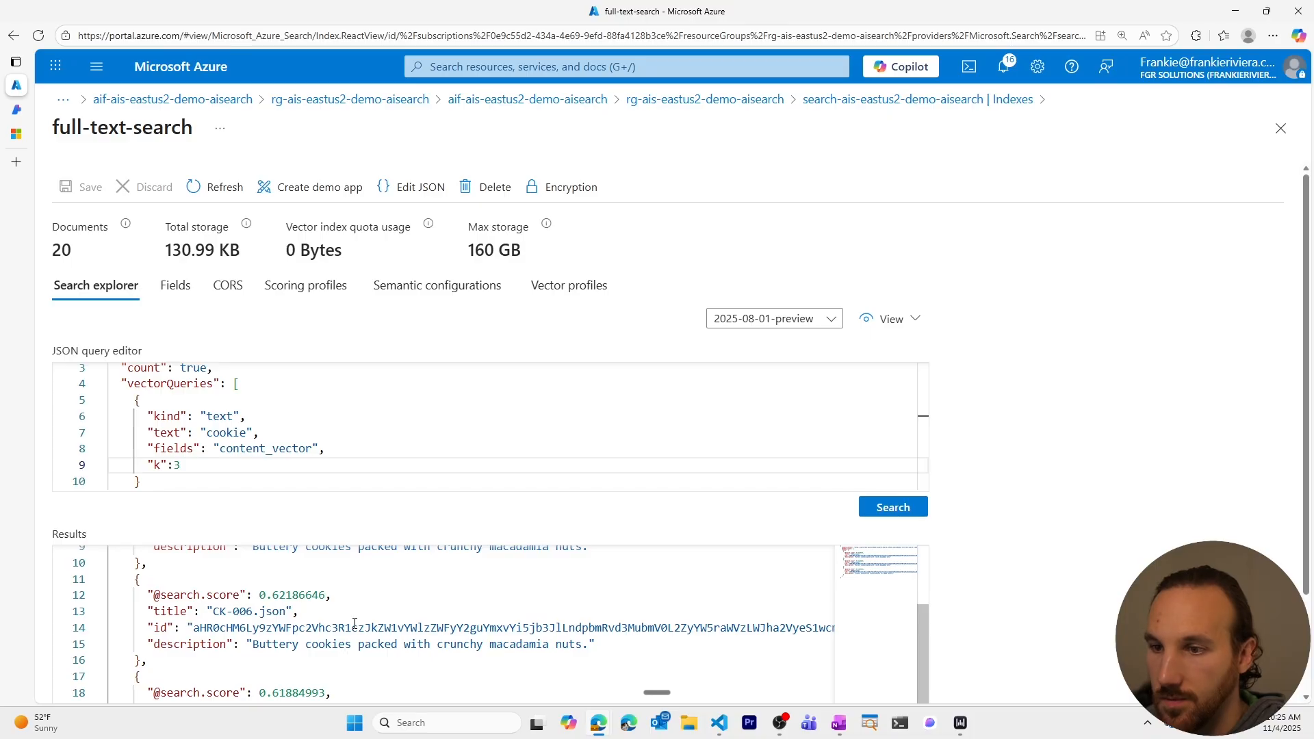
scroll(373, 617, "down", 3)
scroll(384, 664, "up", 5)
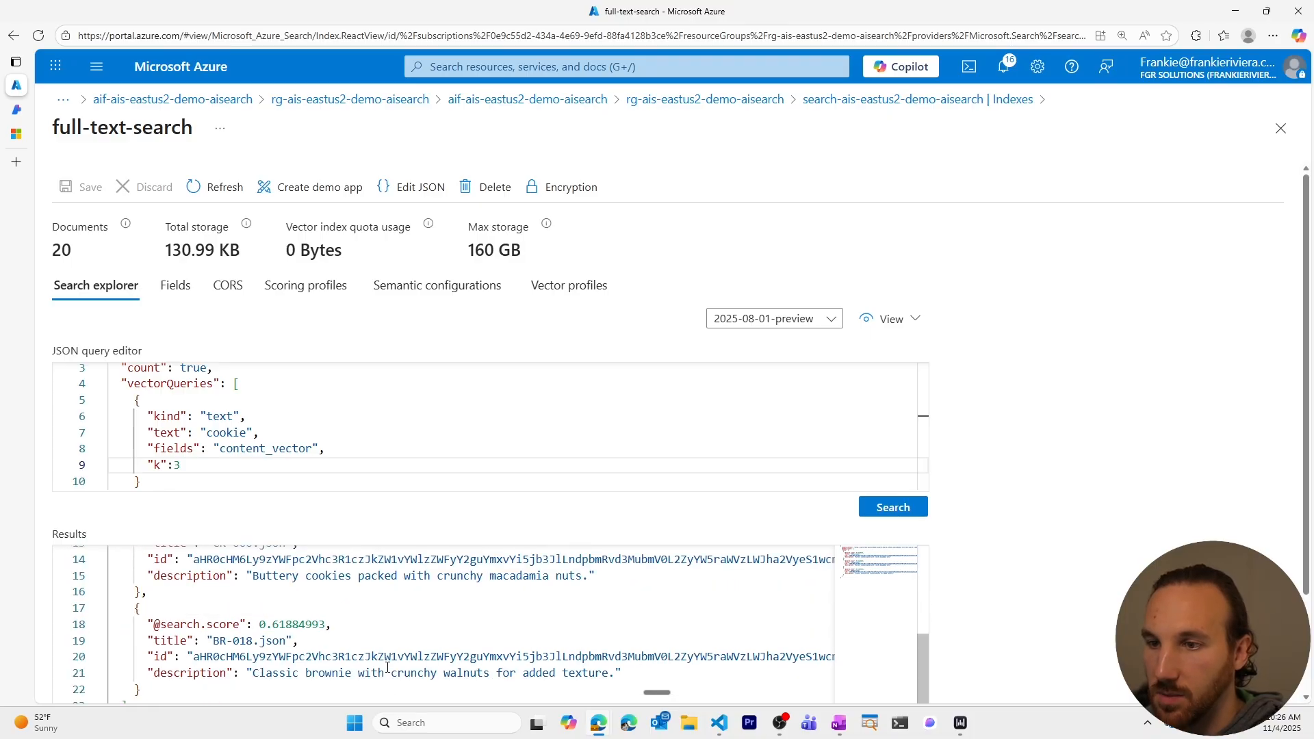
scroll(384, 664, "up", 2)
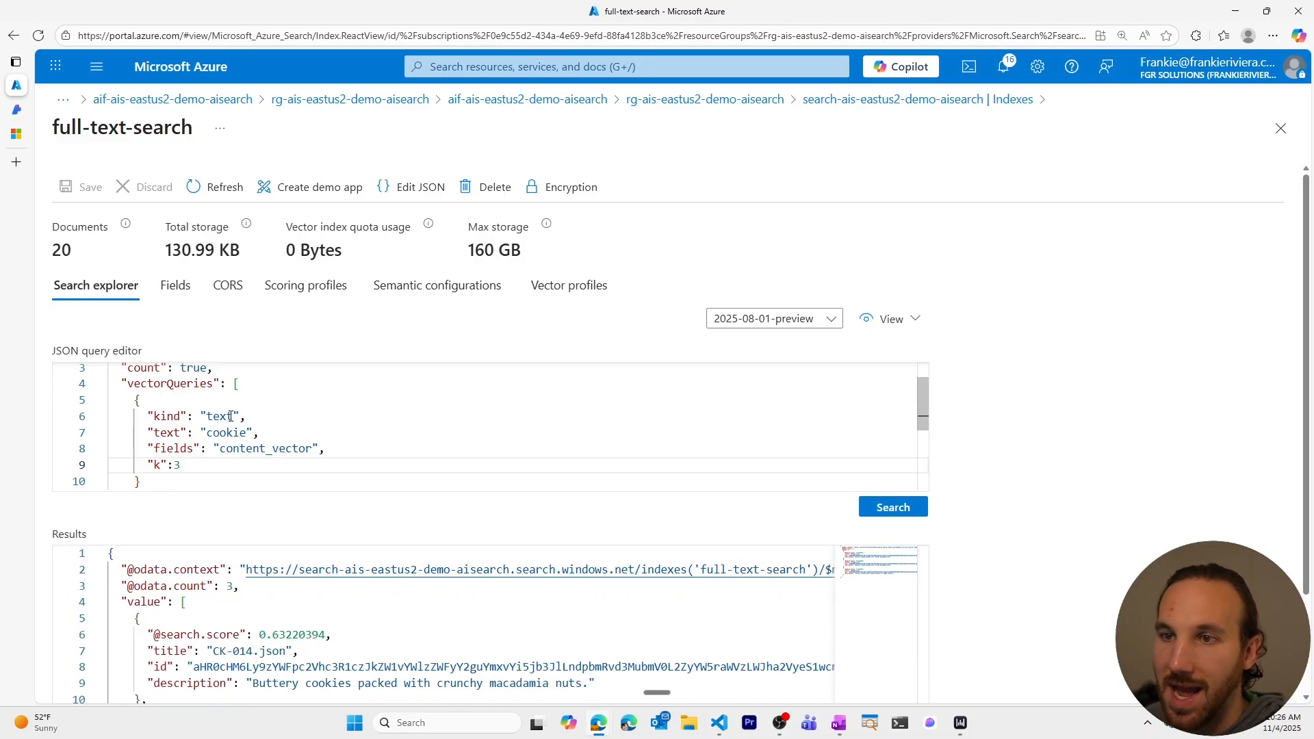
scroll(231, 417, "up", 2)
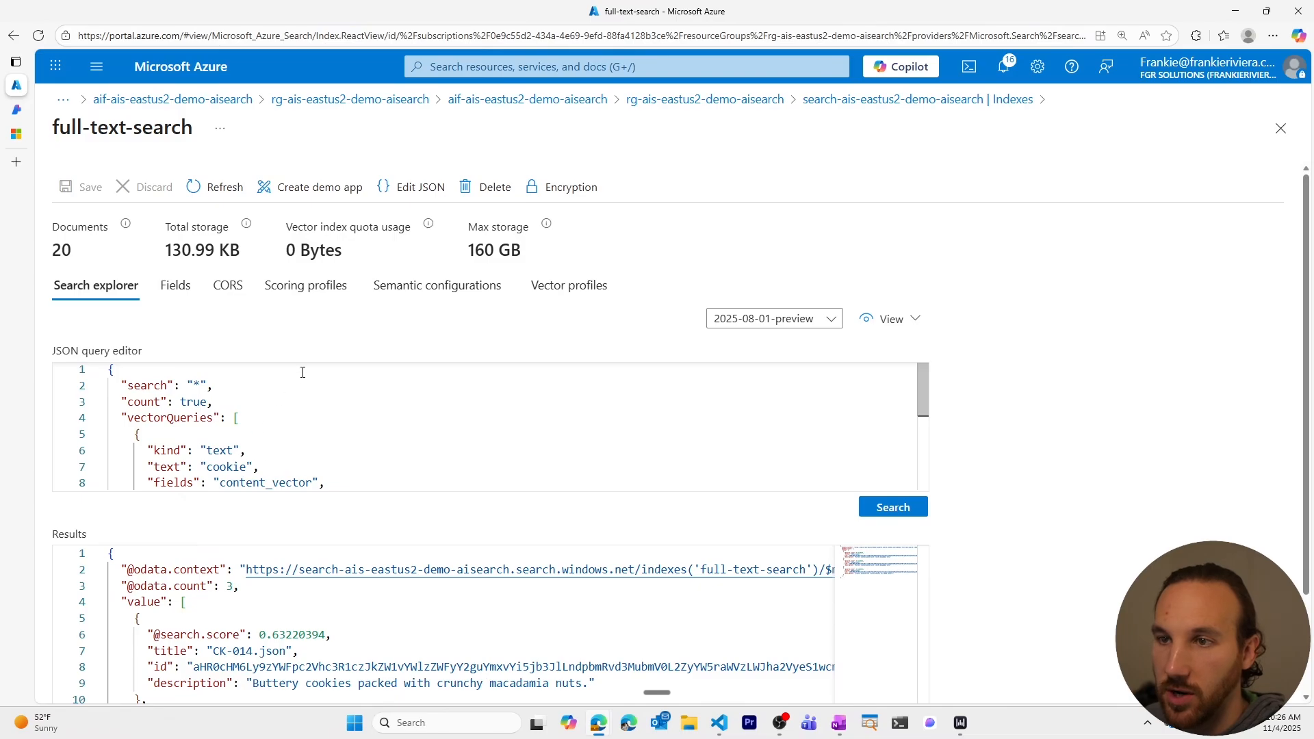